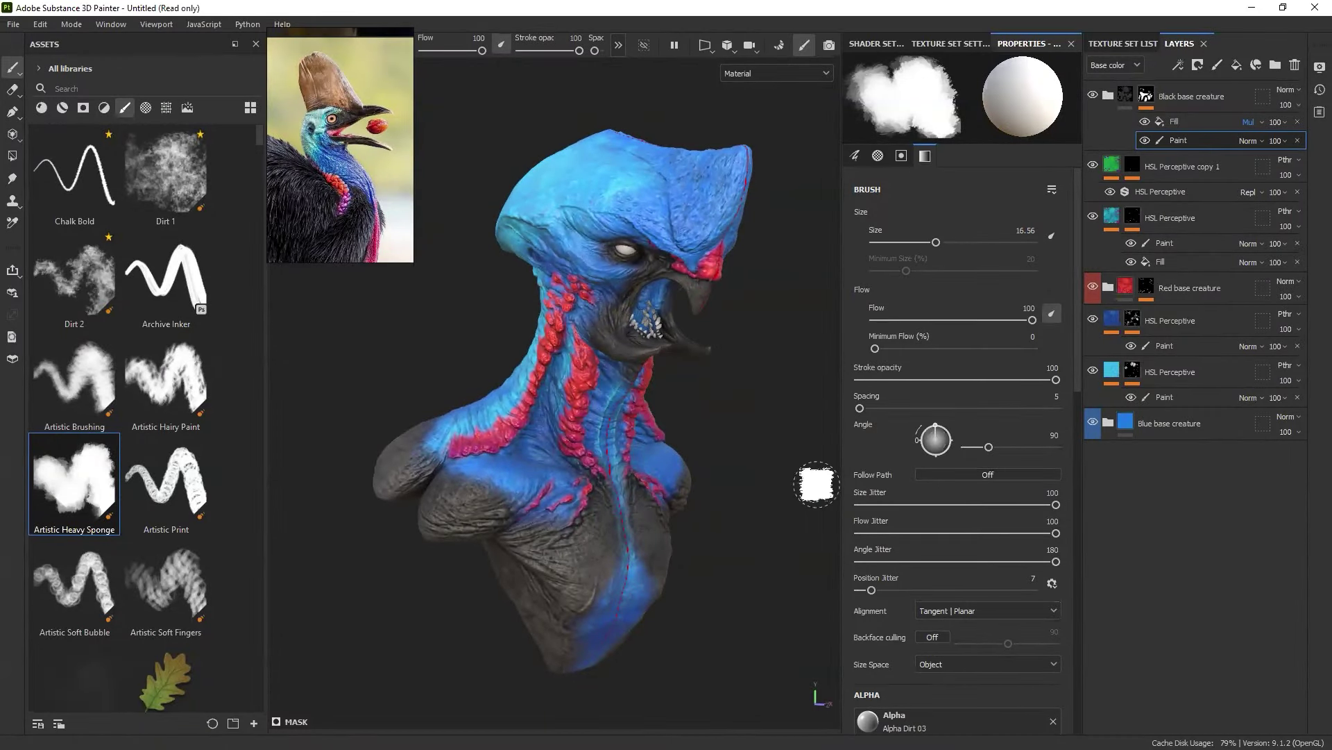
Step: Open the recent Chikenator project and discard the changes in the current untitled project
{"action": "left_click", "coordinate": [14, 23]}
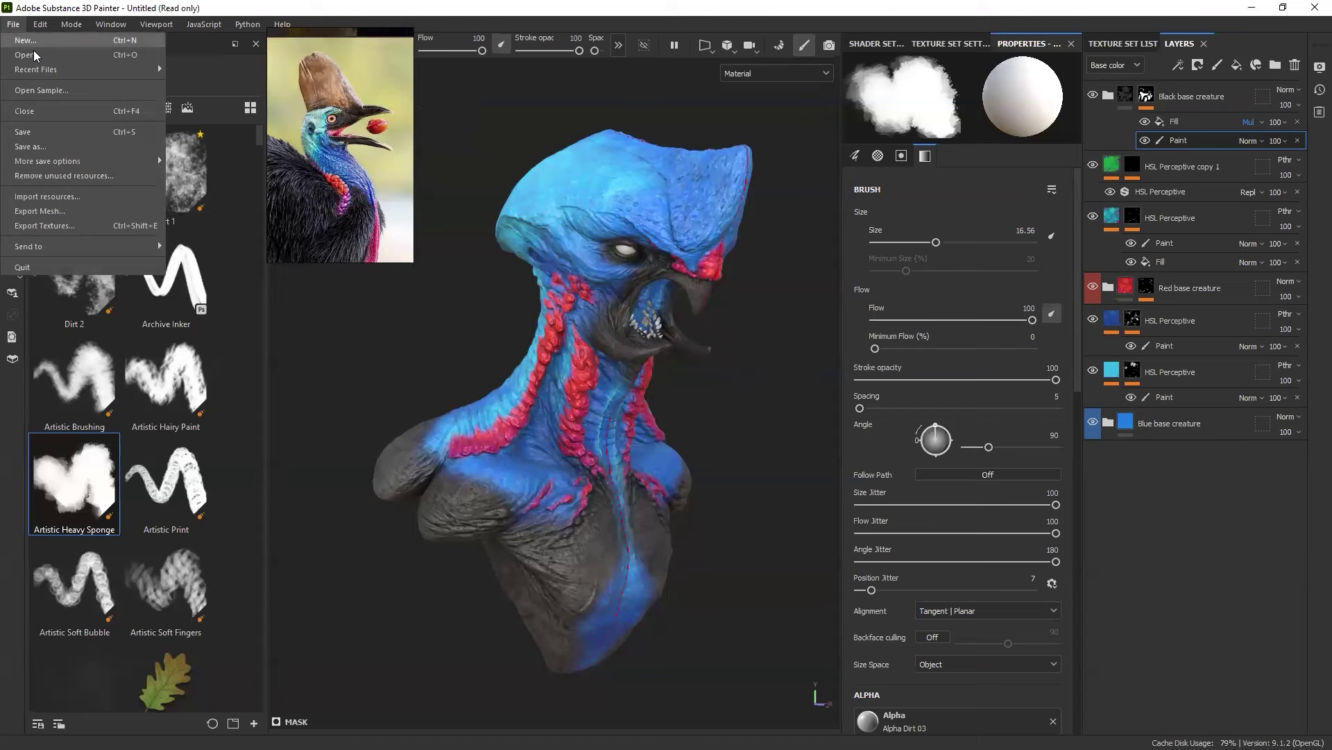
{"action": "mouse_move", "coordinate": [84, 69]}
{"action": "left_click", "coordinate": [296, 81]}
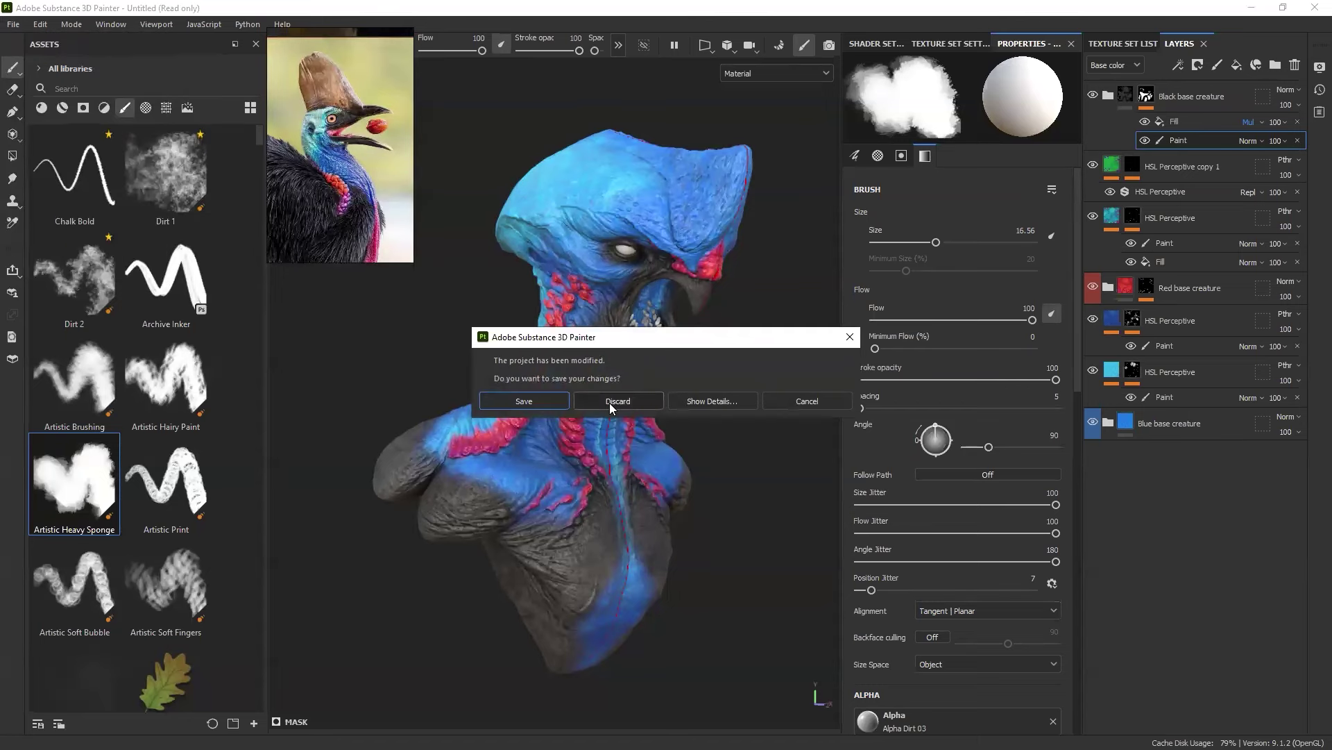
{"action": "left_click", "coordinate": [609, 403]}
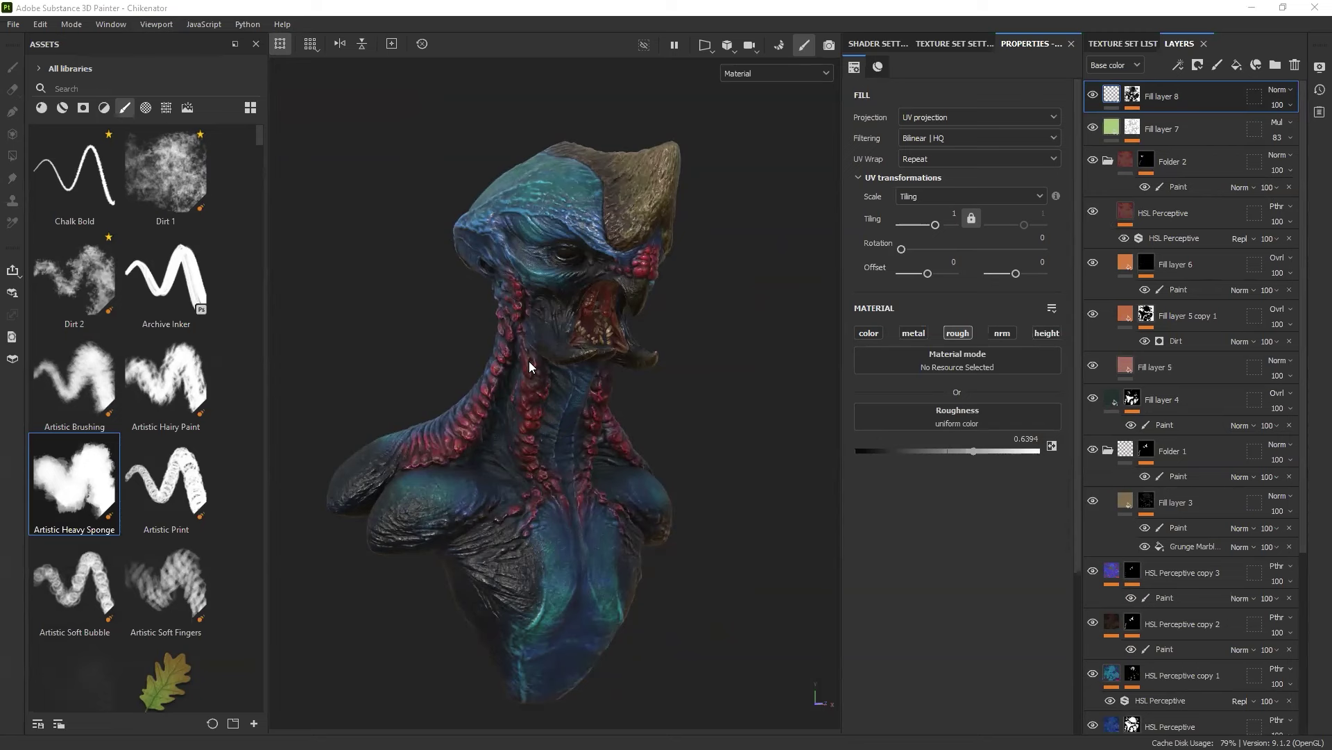
Step: Search the smart materials for "blue", try Blue base creature on the bust, and delete its layer folder
{"action": "left_click", "coordinate": [62, 108]}
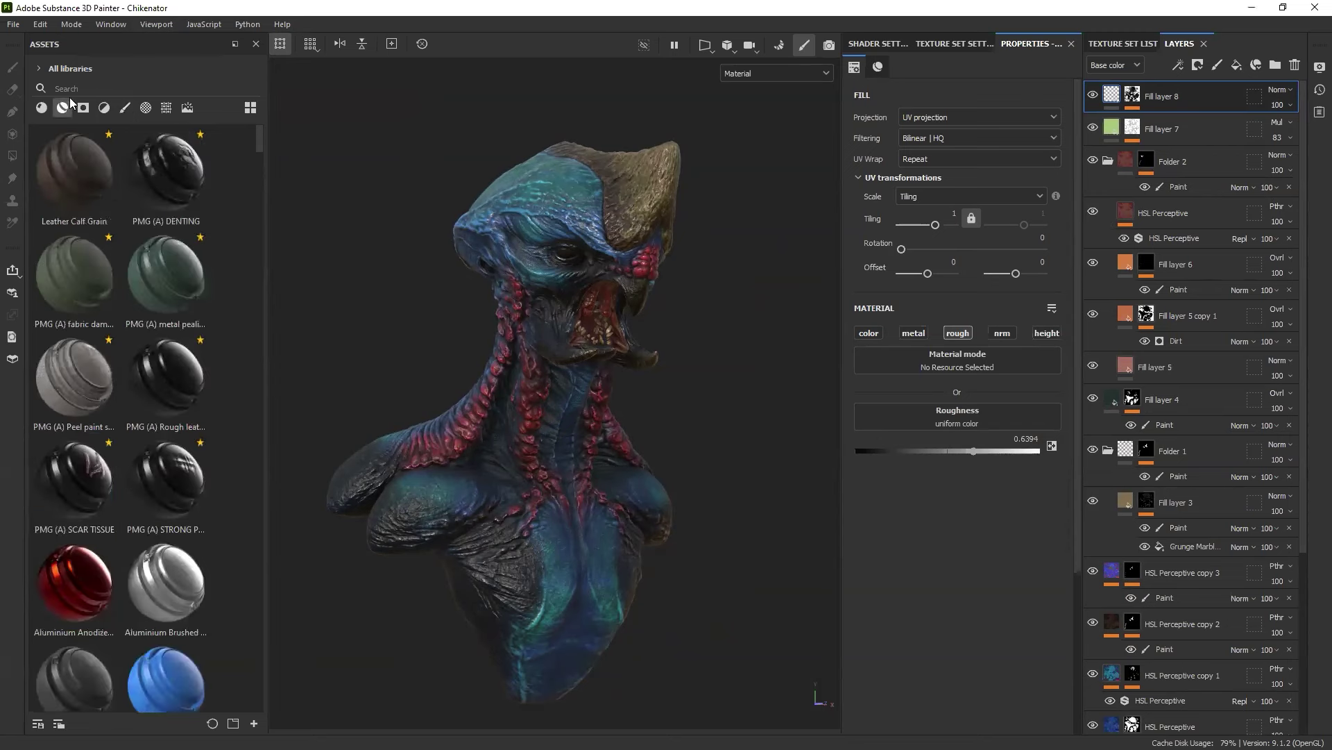
{"action": "left_click", "coordinate": [72, 88]}
{"action": "type", "text": "blue"}
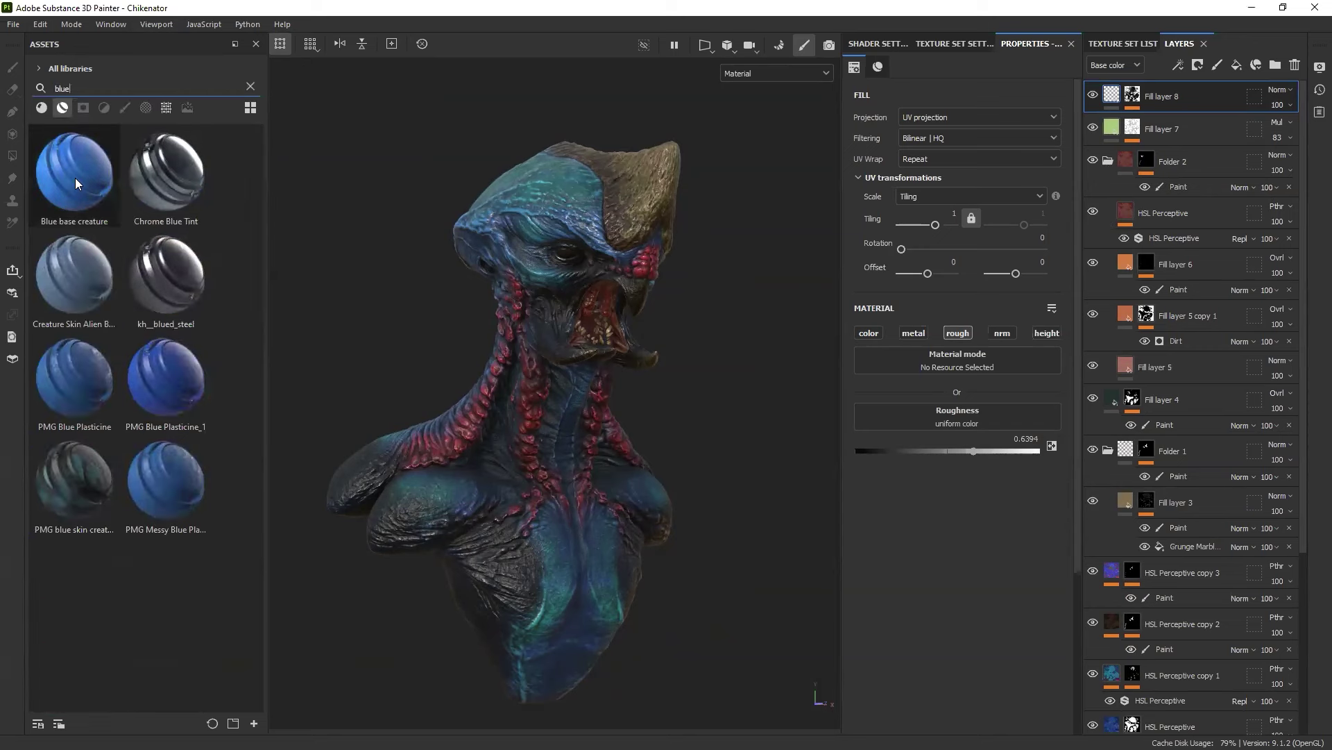
{"action": "left_click_drag", "start_coordinate": [75, 177], "coordinate": [544, 199]}
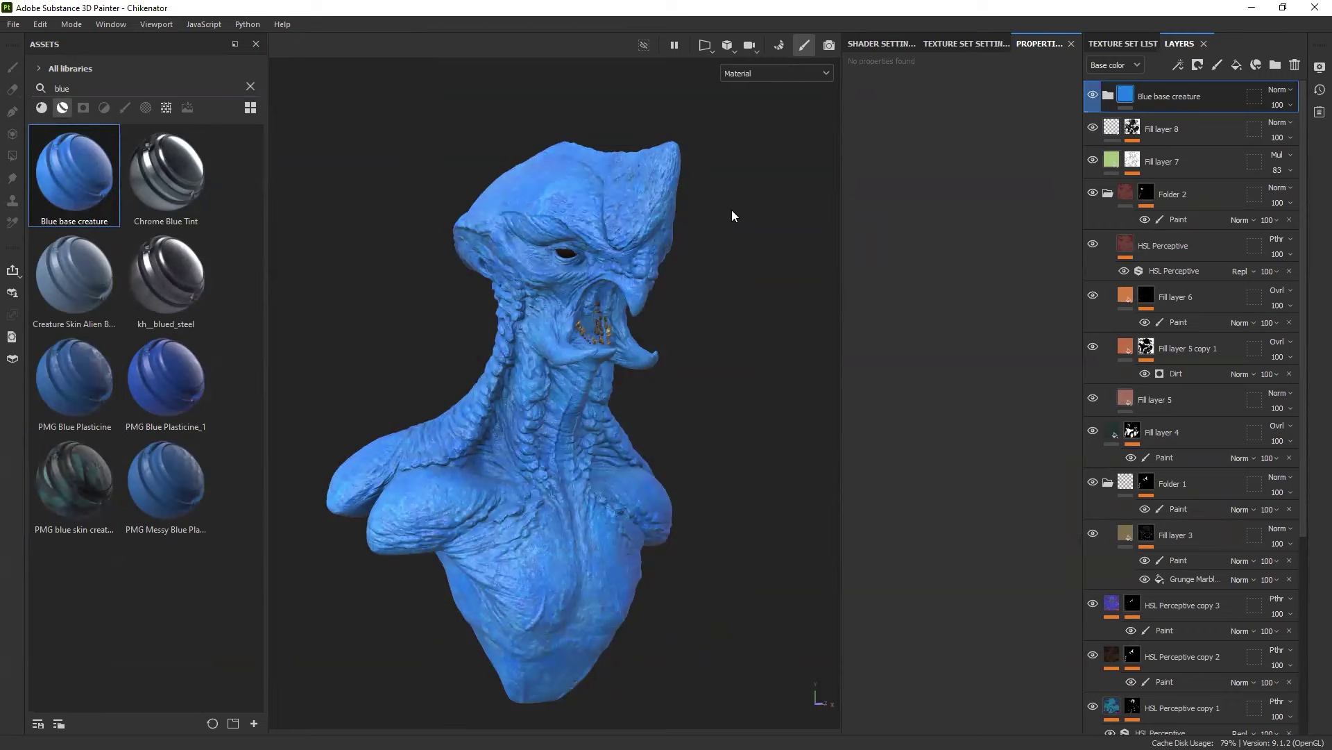
{"action": "left_click", "coordinate": [1295, 65]}
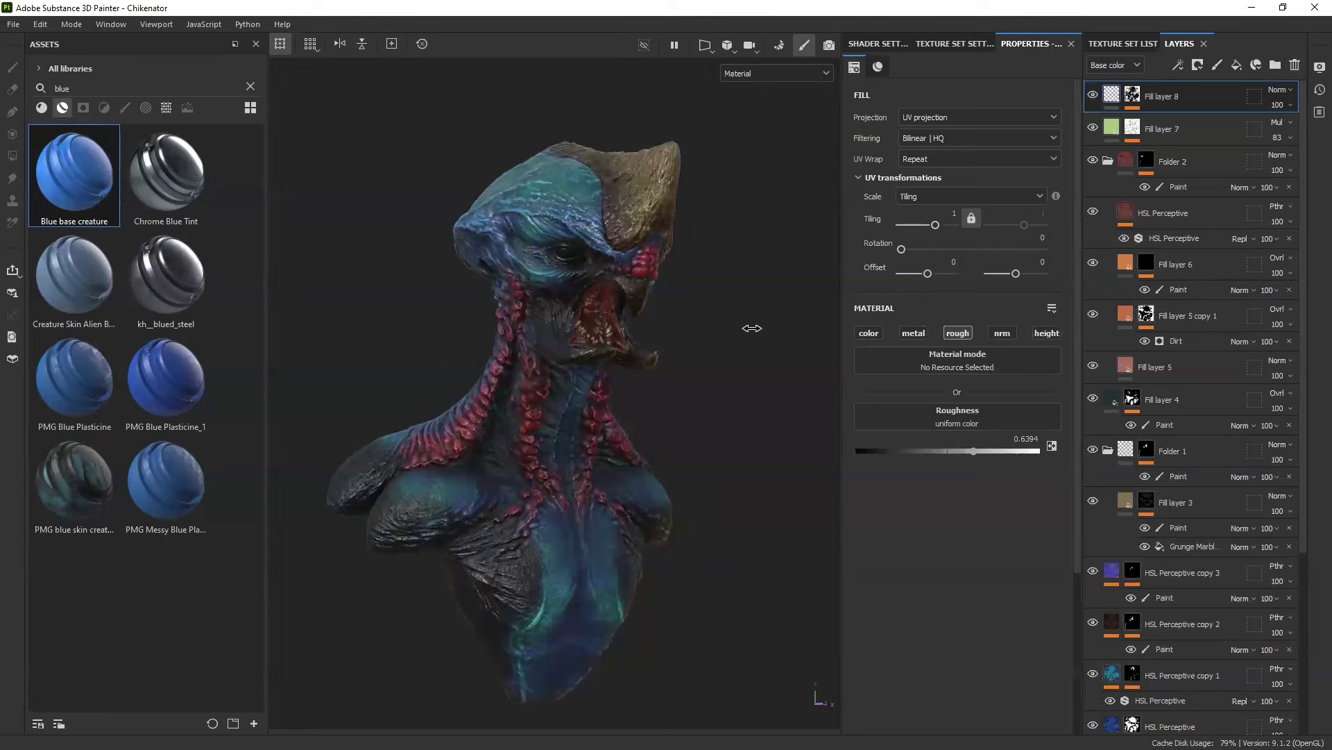
Step: Collapse Folder 2 and Folder 1 in the layer stack and inspect the cucumber_skin base layer's settings
{"action": "left_click_drag", "start_coordinate": [717, 344], "coordinate": [565, 349], "text": "alt"}
{"action": "left_click", "coordinate": [1108, 161]}
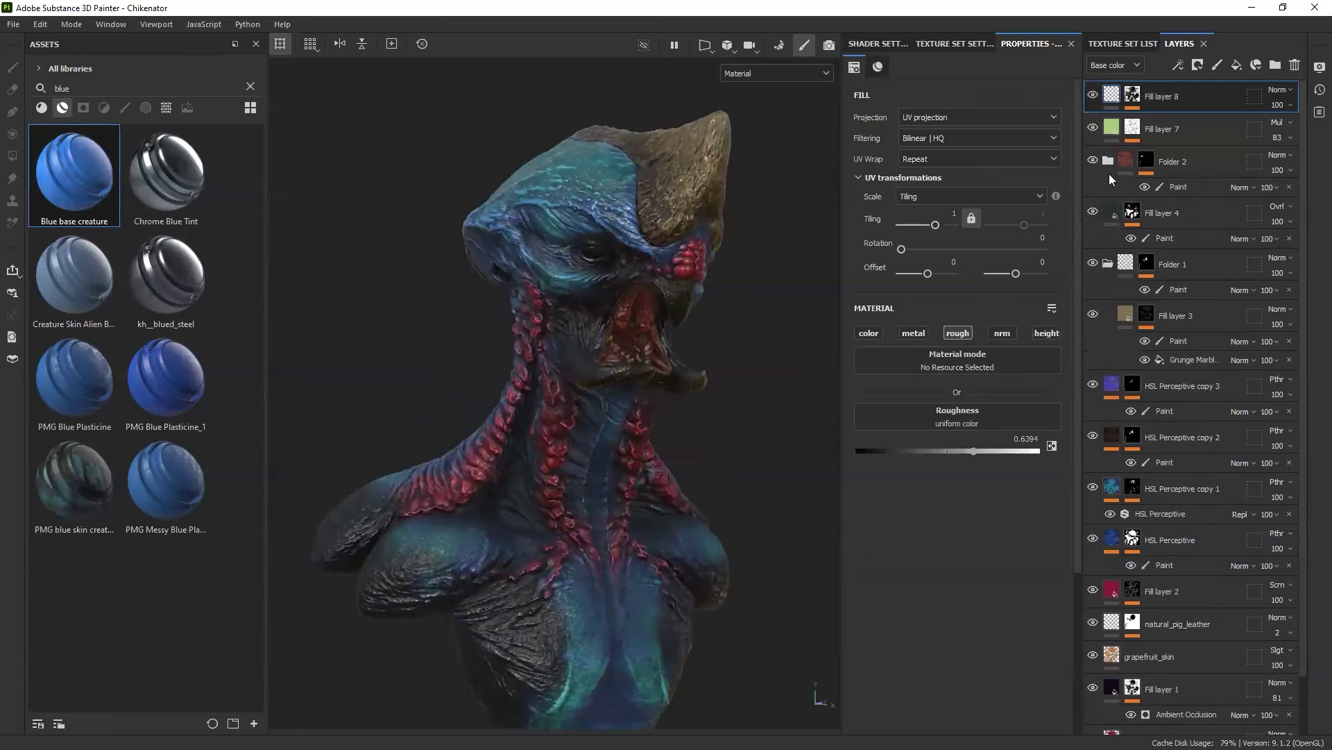
{"action": "left_click", "coordinate": [1109, 263]}
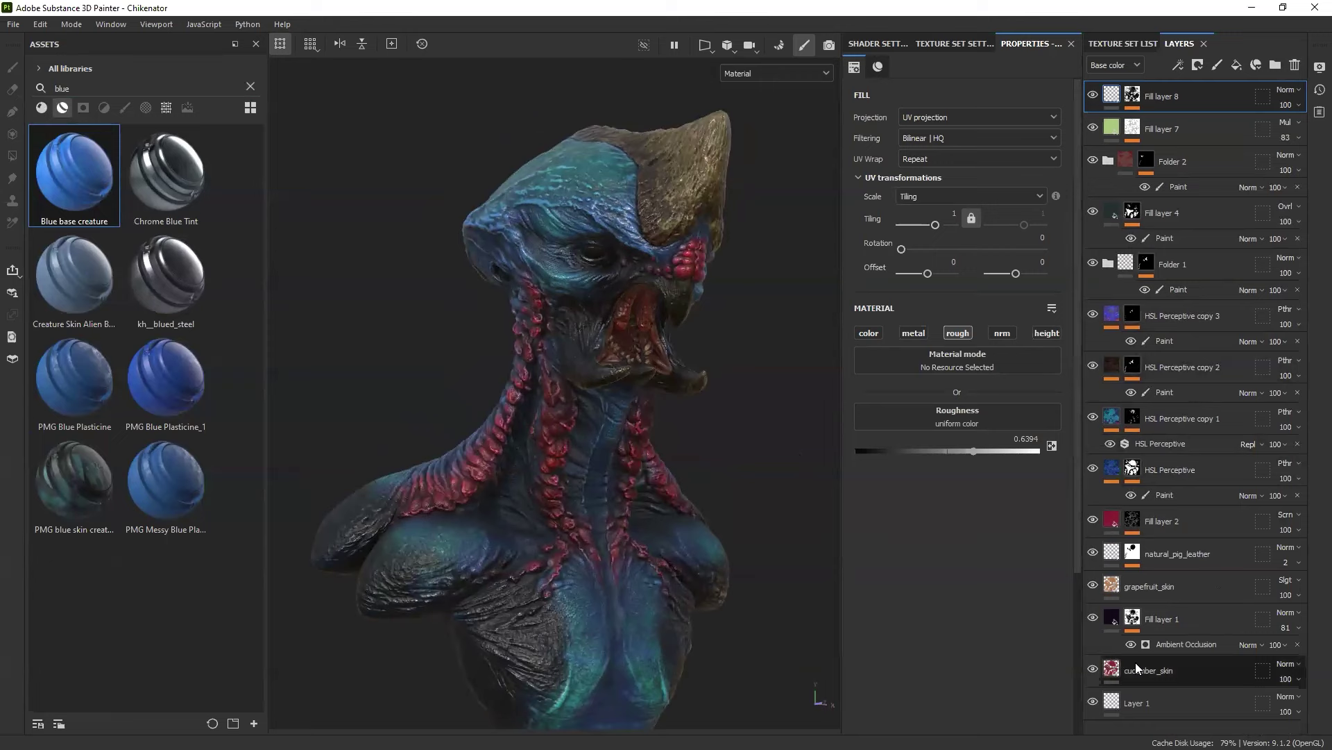
{"action": "left_click", "coordinate": [1178, 668]}
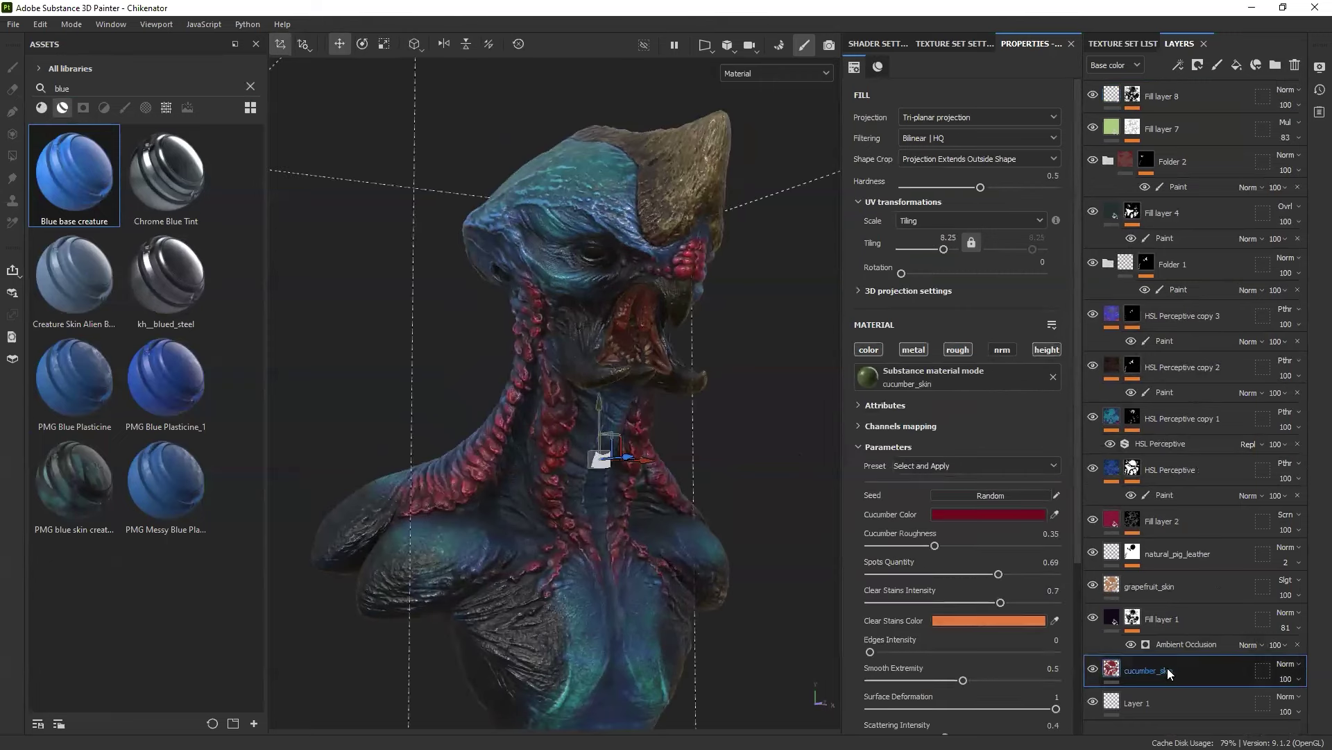
{"action": "left_click", "coordinate": [1172, 97]}
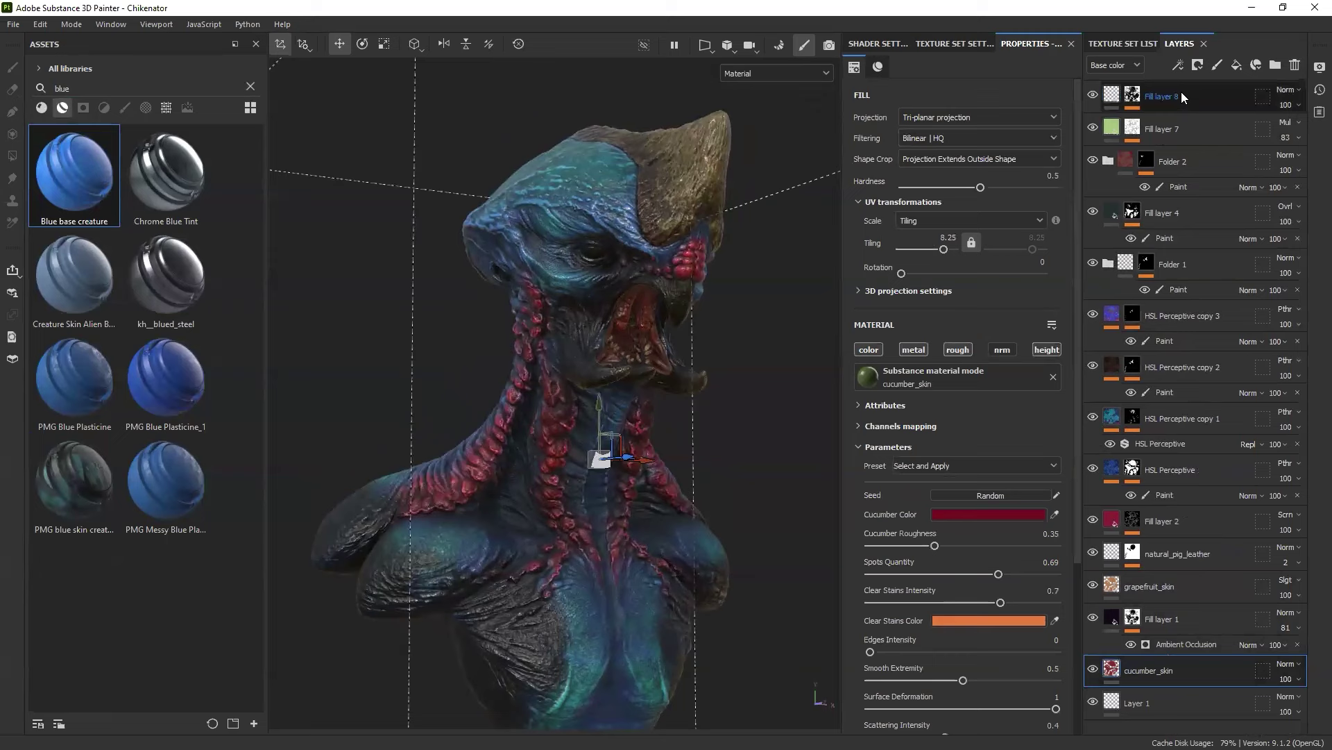
Step: Toggle the HSL Perceptive copy 2 layer off and on, and examine its mask on the head crest and beak
{"action": "left_click_drag", "start_coordinate": [701, 182], "coordinate": [715, 347], "text": "alt"}
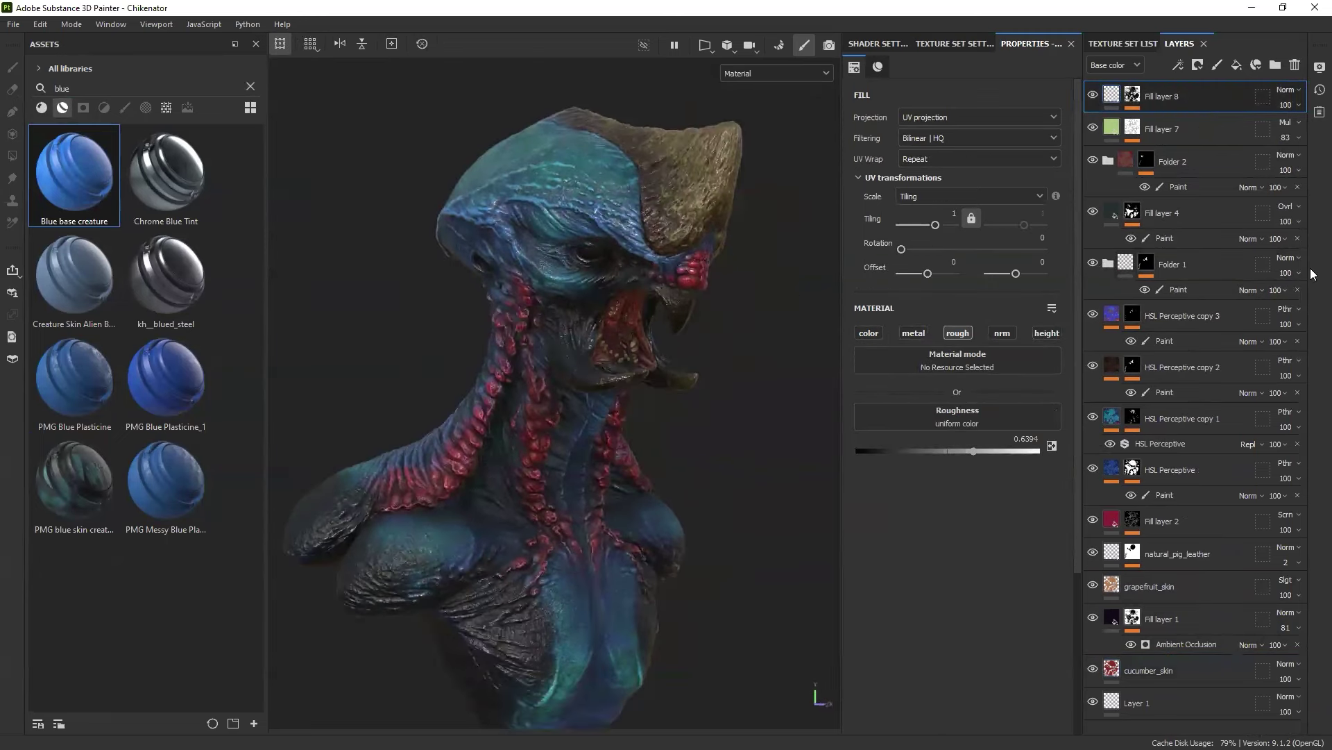
{"action": "left_click", "coordinate": [1093, 368]}
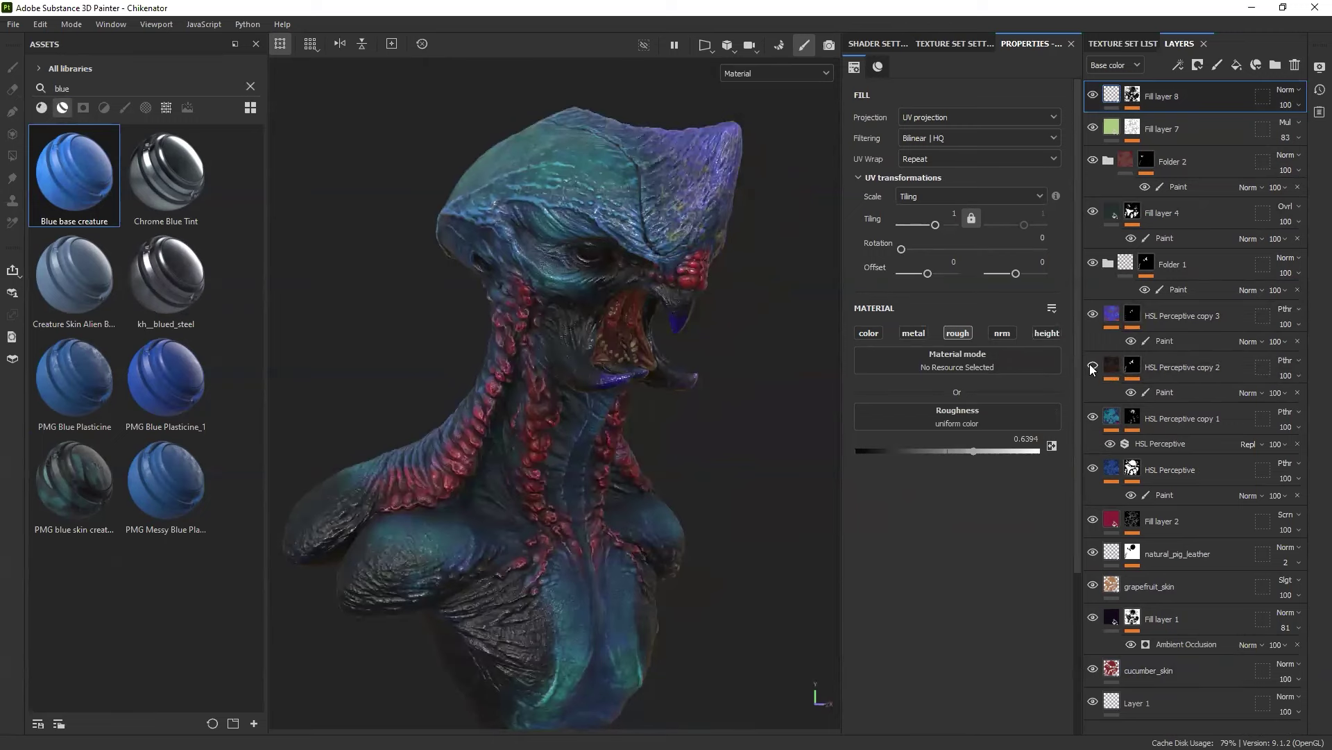
{"action": "left_click", "coordinate": [1091, 365]}
{"action": "left_click", "coordinate": [1125, 366]}
{"action": "left_click", "coordinate": [1130, 367], "text": "alt"}
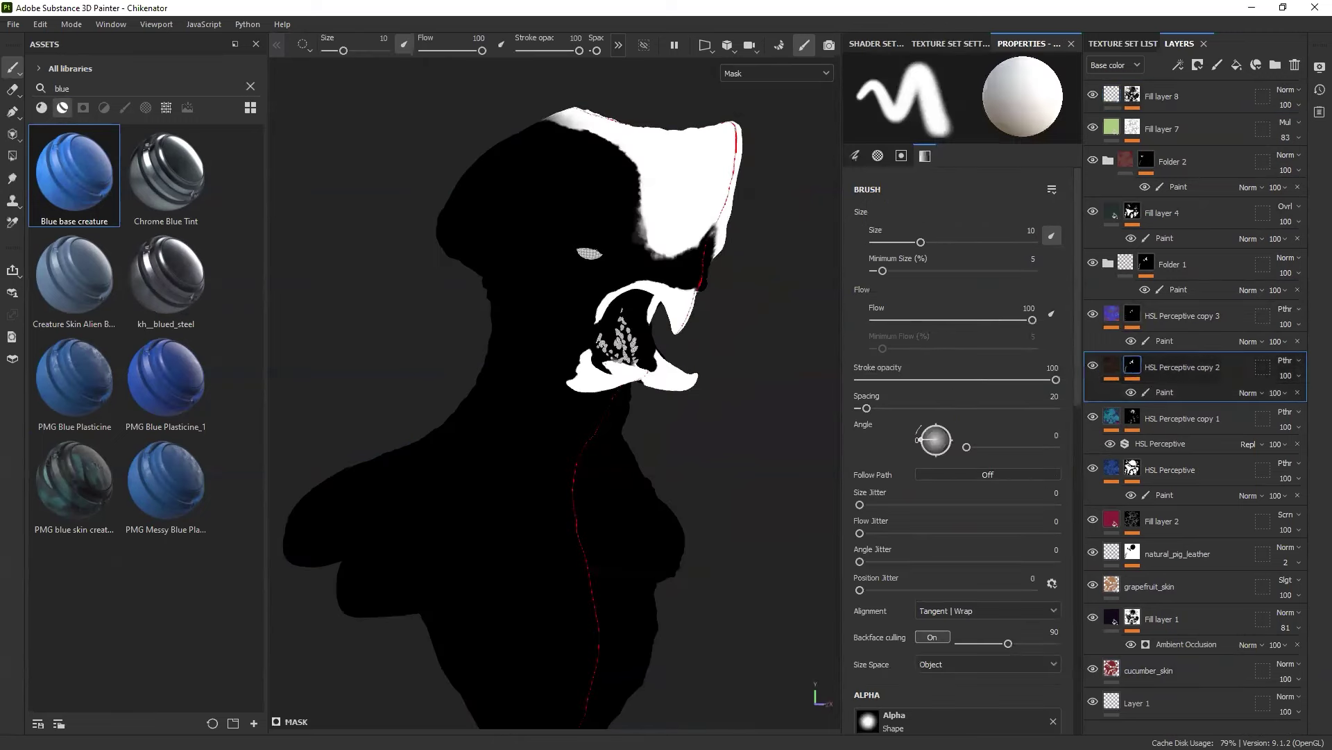
{"action": "middle_click_drag", "start_coordinate": [709, 340], "coordinate": [674, 418], "text": "alt"}
{"action": "scroll", "coordinate": [656, 256], "scroll_direction": "up", "scroll_amount": 3}
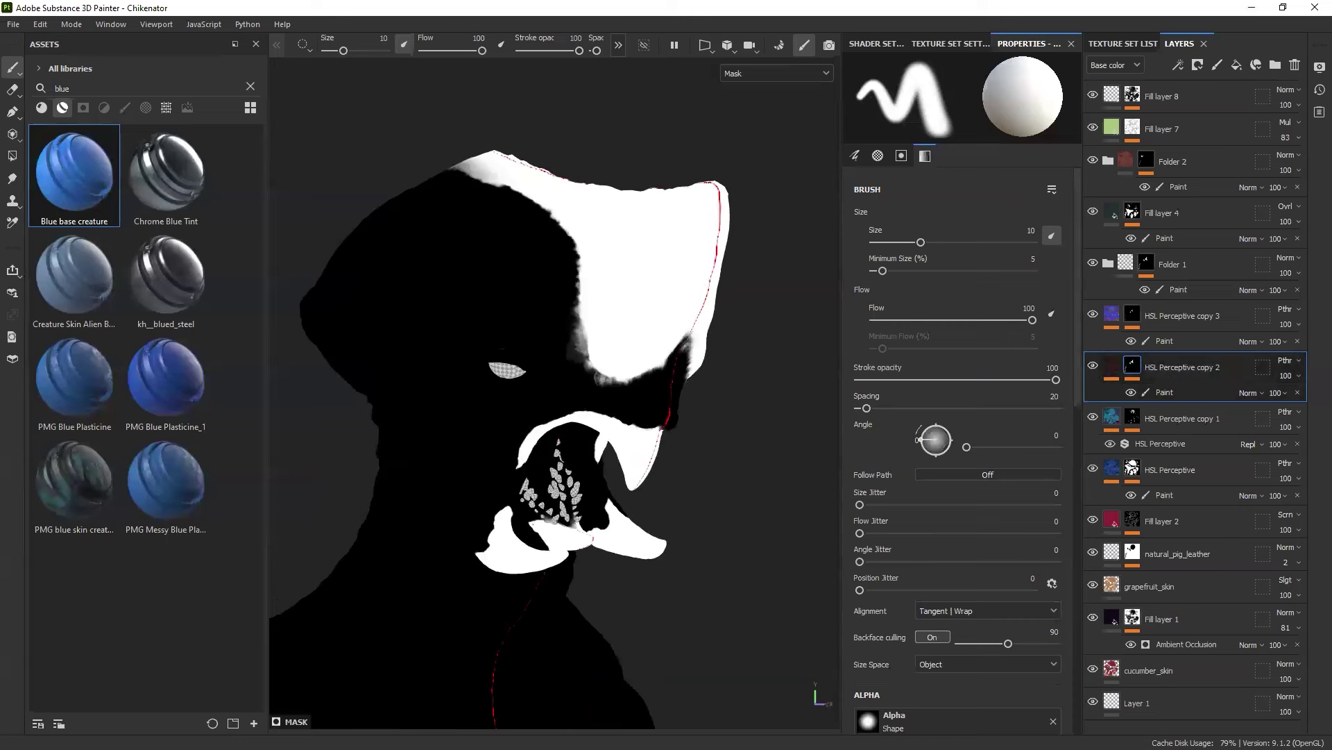
{"action": "left_click_drag", "start_coordinate": [565, 184], "coordinate": [643, 231], "text": "alt"}
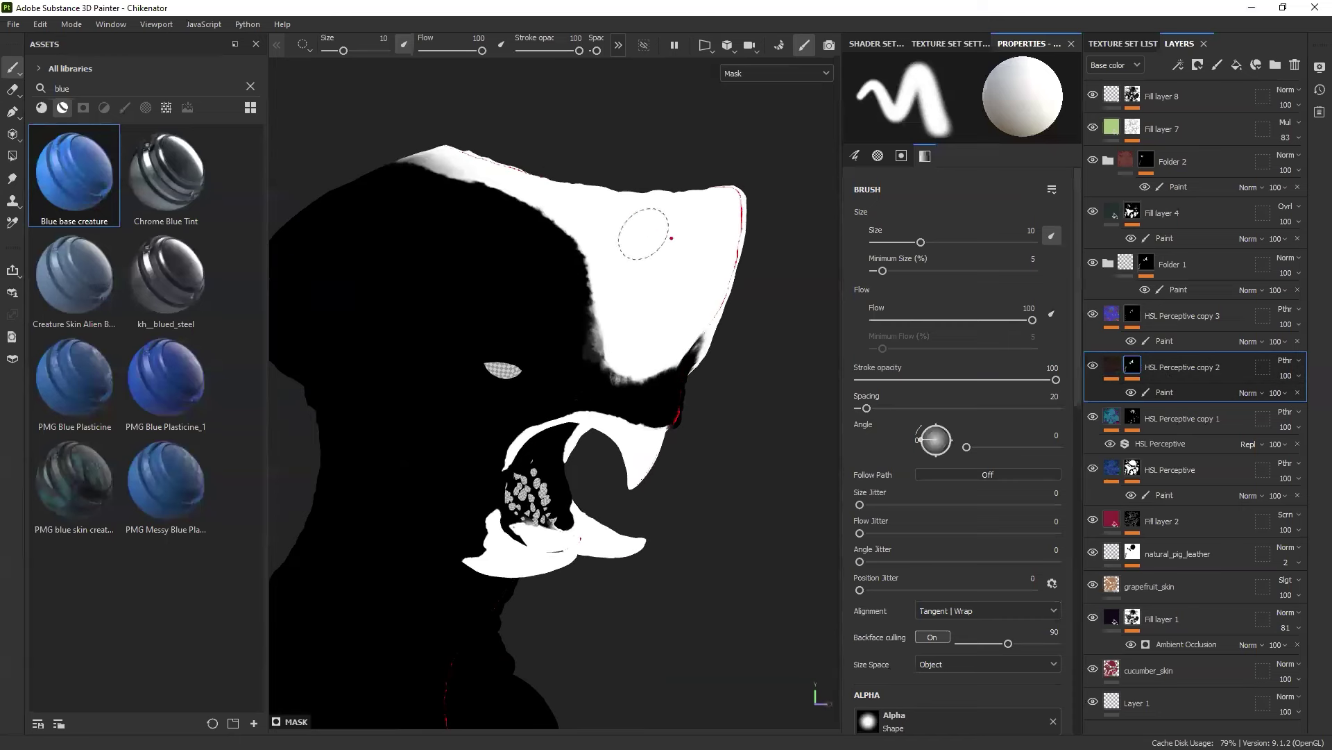
{"action": "middle_click_drag", "start_coordinate": [642, 232], "coordinate": [663, 236], "text": "alt"}
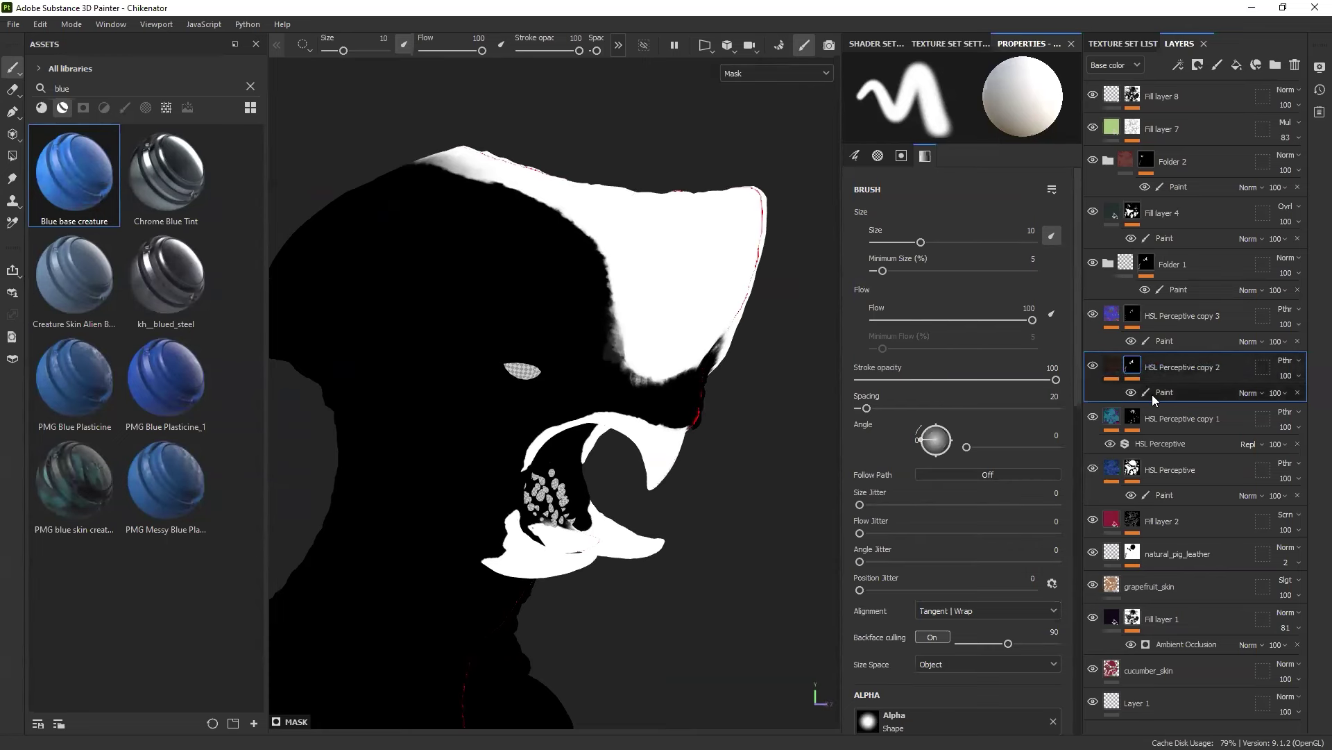
{"action": "left_click", "coordinate": [1112, 366]}
Step: Examine the HSL Perceptive copy 1 layer's mask across the head and body, and return to the material view
{"action": "left_click", "coordinate": [1112, 416]}
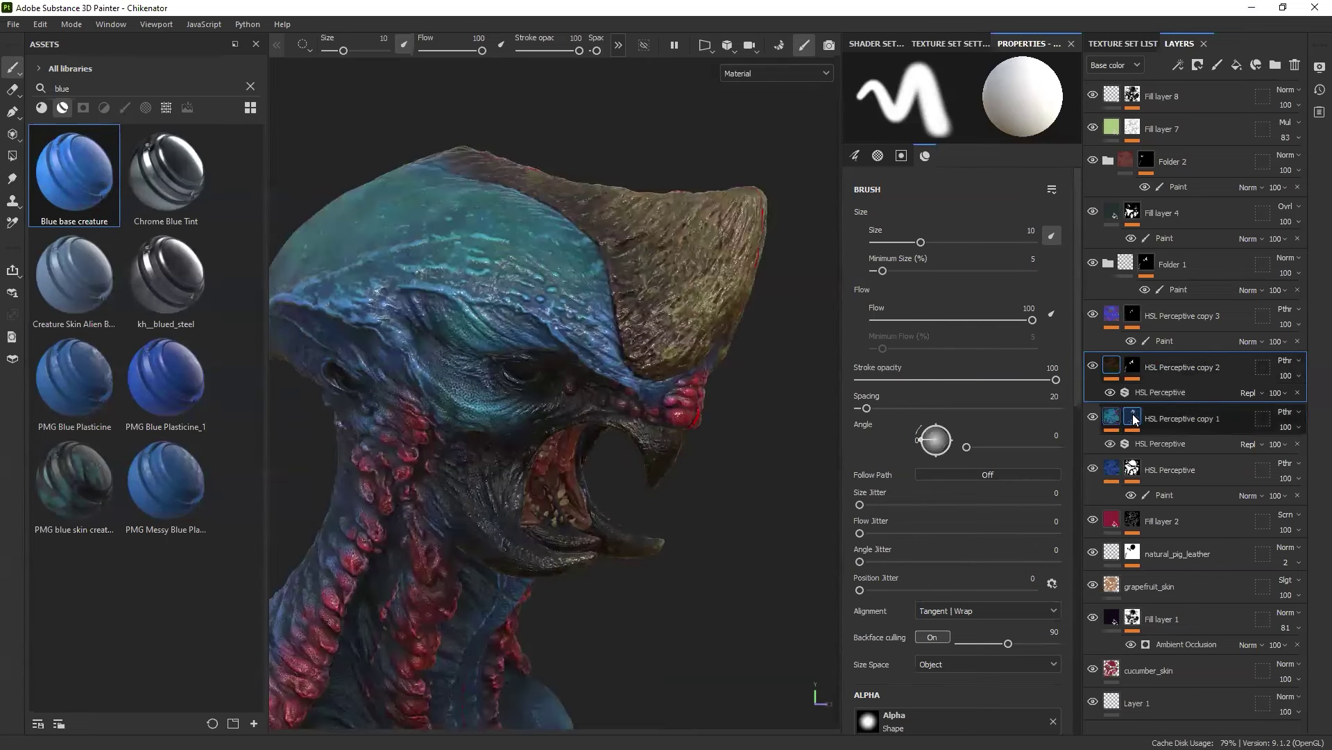
{"action": "left_click", "coordinate": [1132, 416]}
{"action": "left_click_drag", "start_coordinate": [431, 234], "coordinate": [596, 281], "text": "alt"}
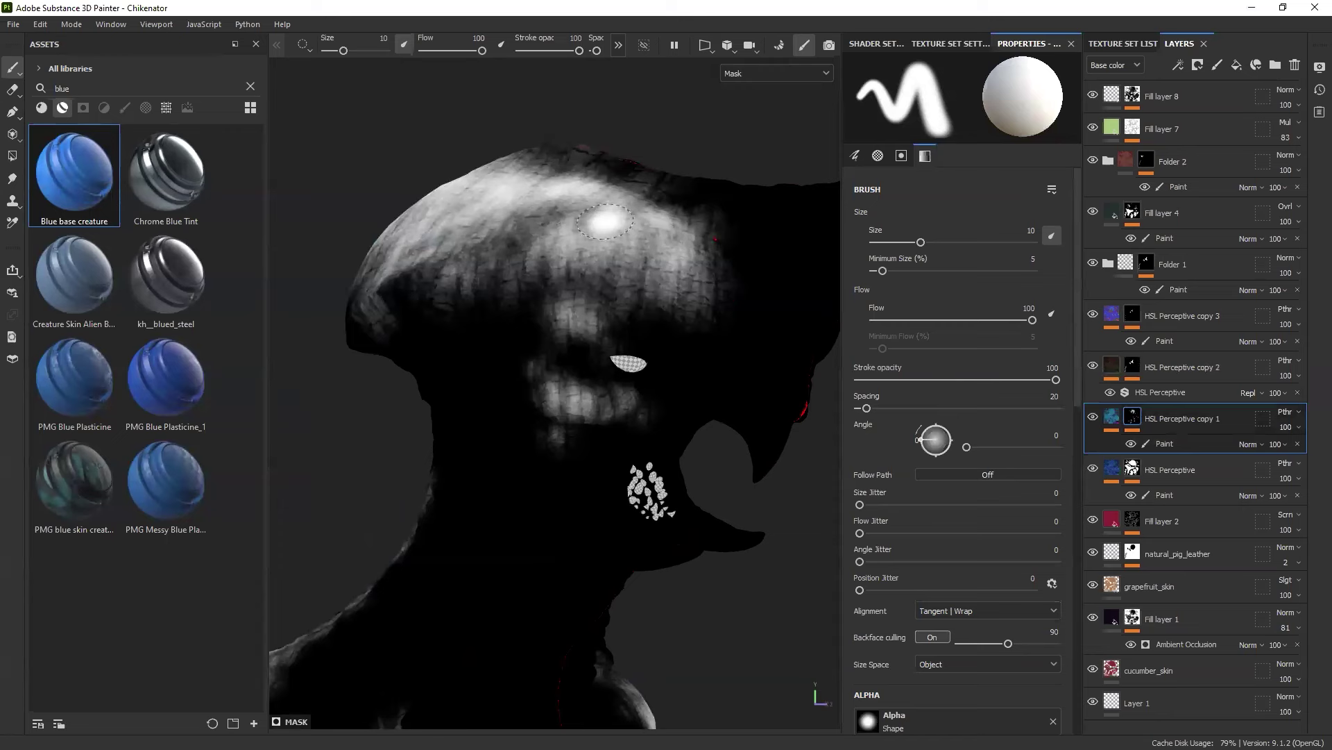
{"action": "scroll", "coordinate": [605, 221], "scroll_direction": "down", "scroll_amount": 3}
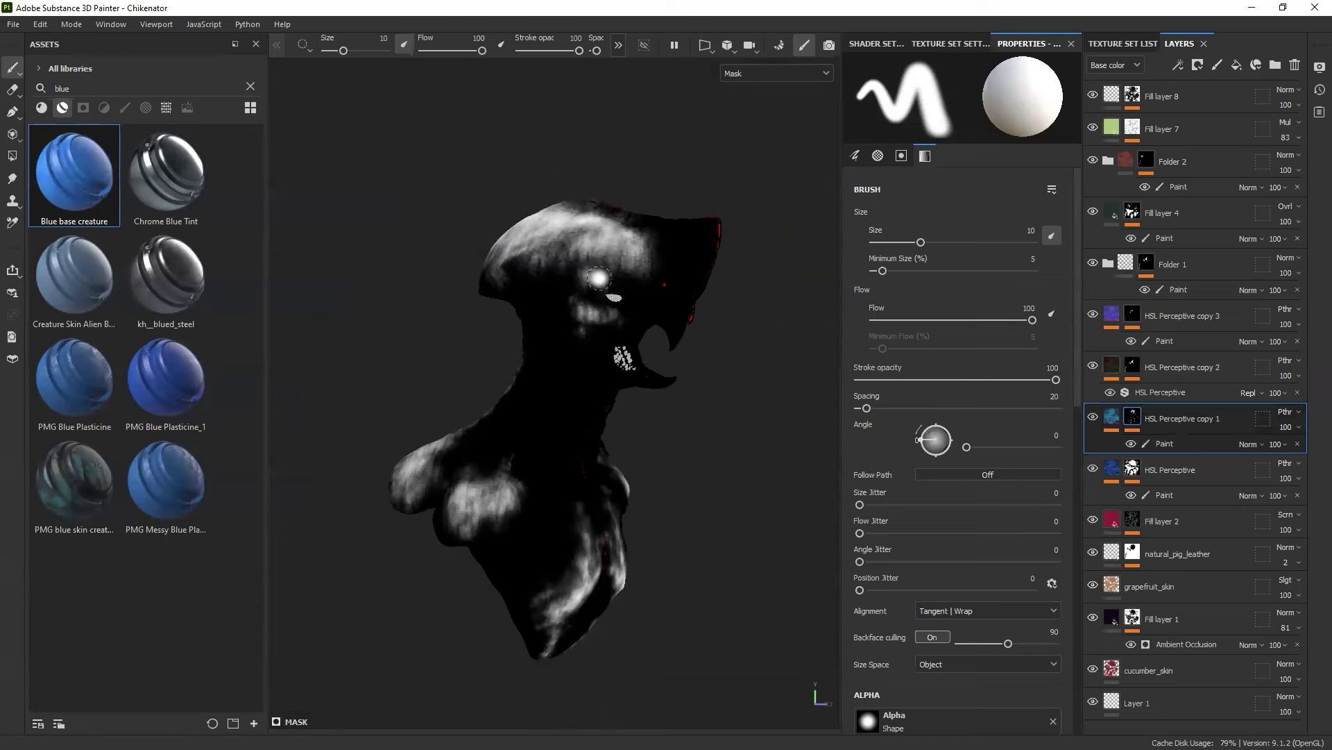
{"action": "left_click", "coordinate": [1114, 416]}
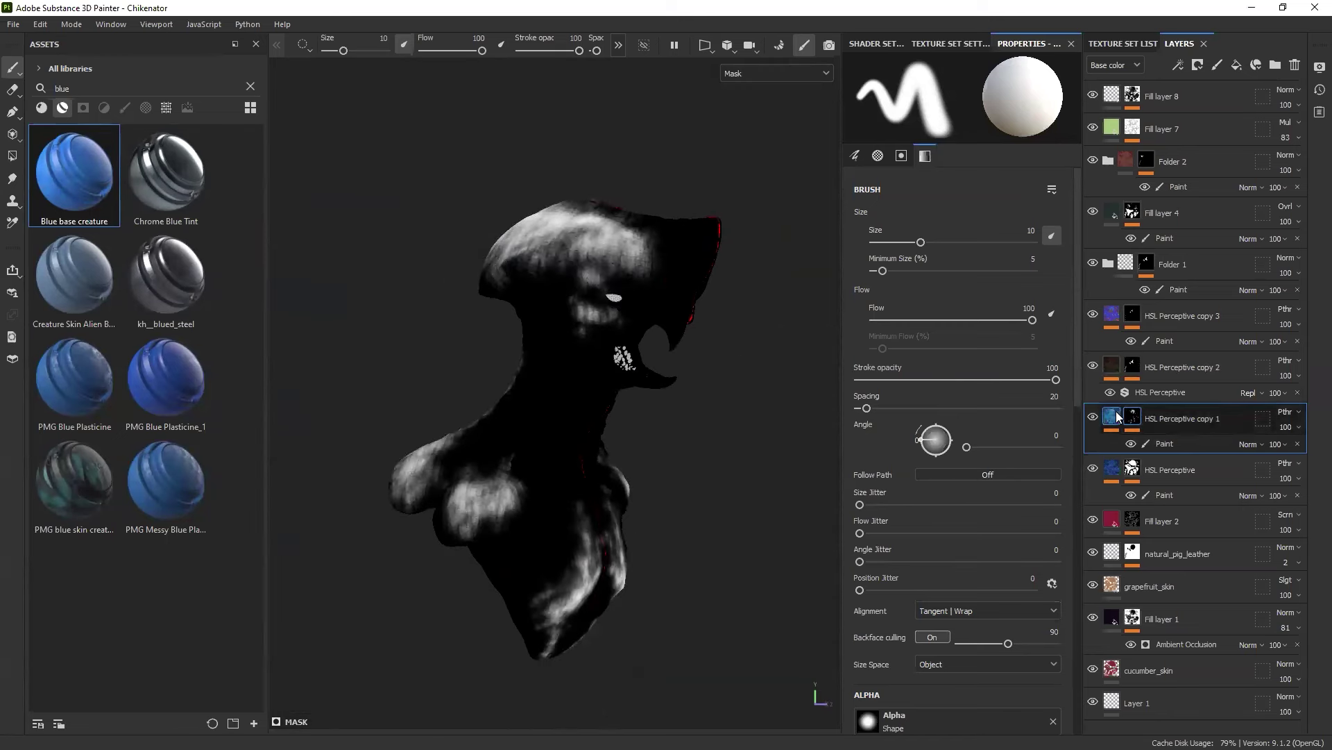
{"action": "left_click", "coordinate": [1111, 415]}
Step: Inspect the masks of the HSL Perceptive layer and Fill layer 2, and return to Fill layer 2's material
{"action": "left_click", "coordinate": [1131, 469]}
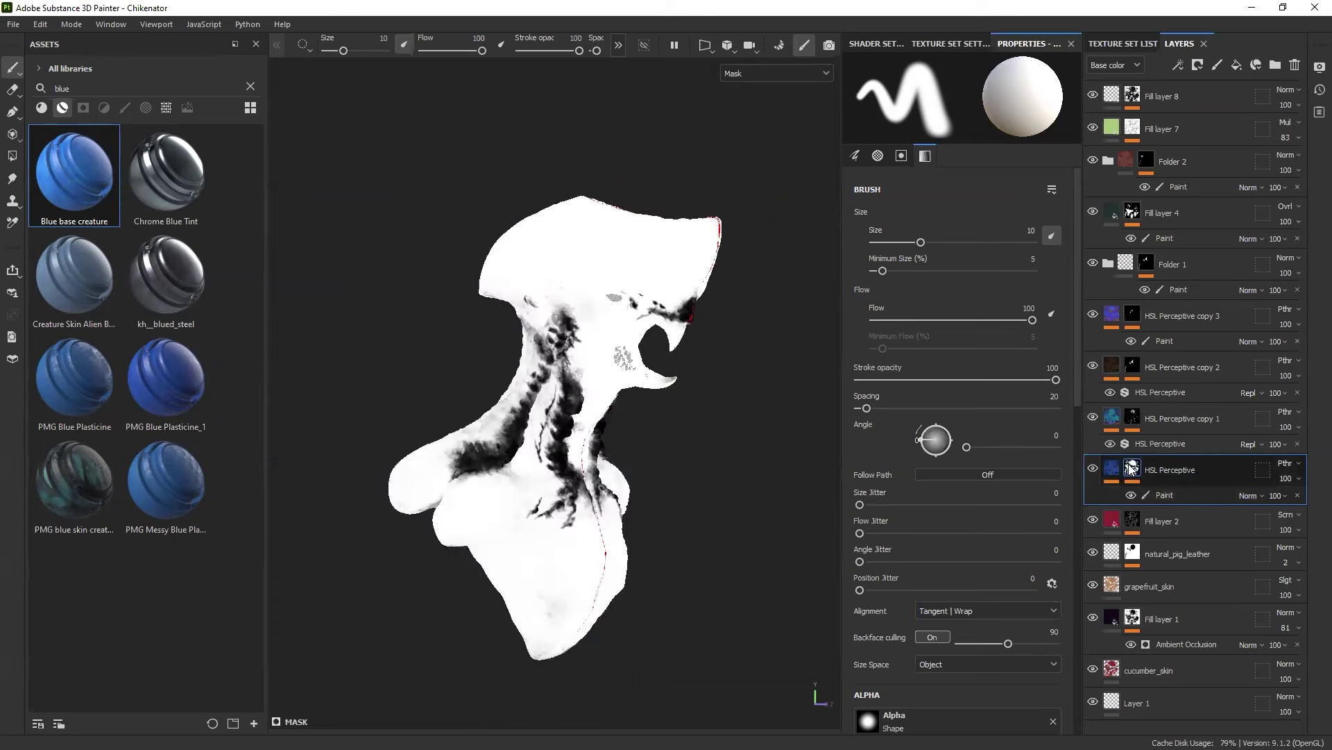
{"action": "left_click", "coordinate": [1133, 520]}
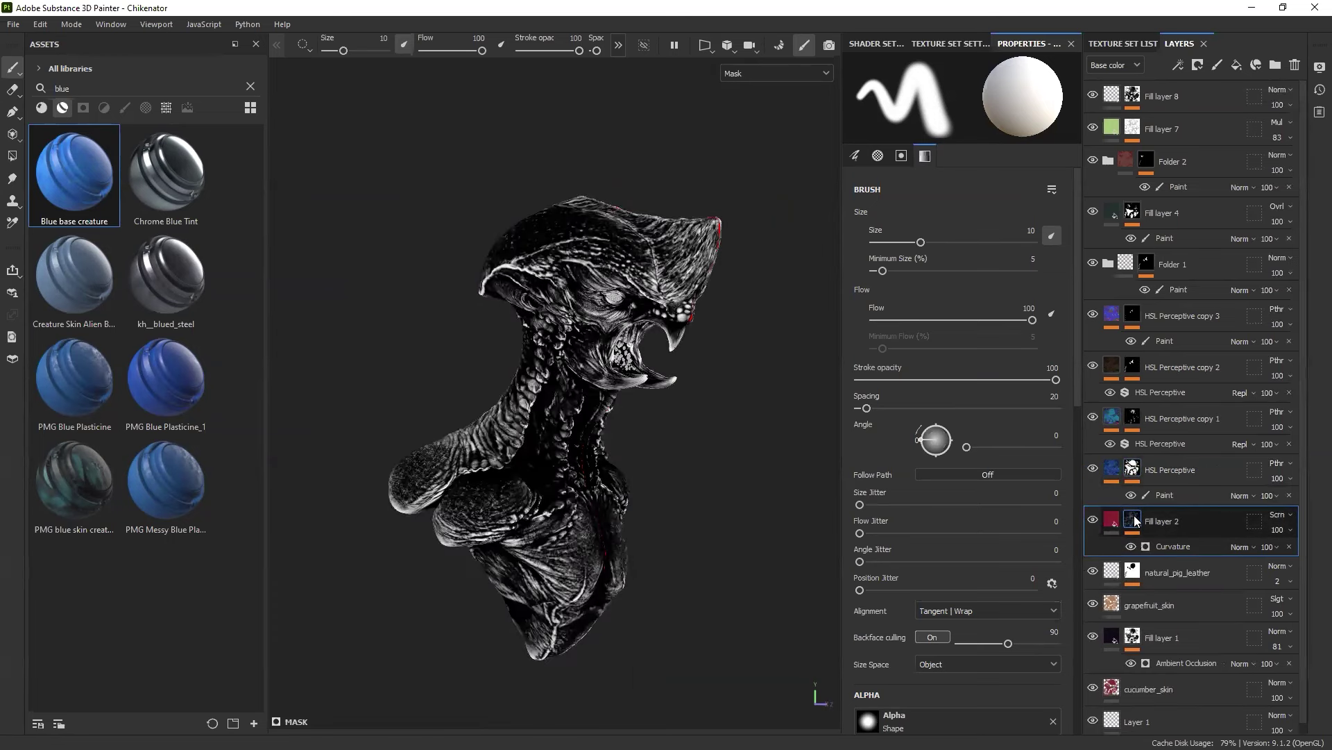
{"action": "left_click", "coordinate": [1112, 520]}
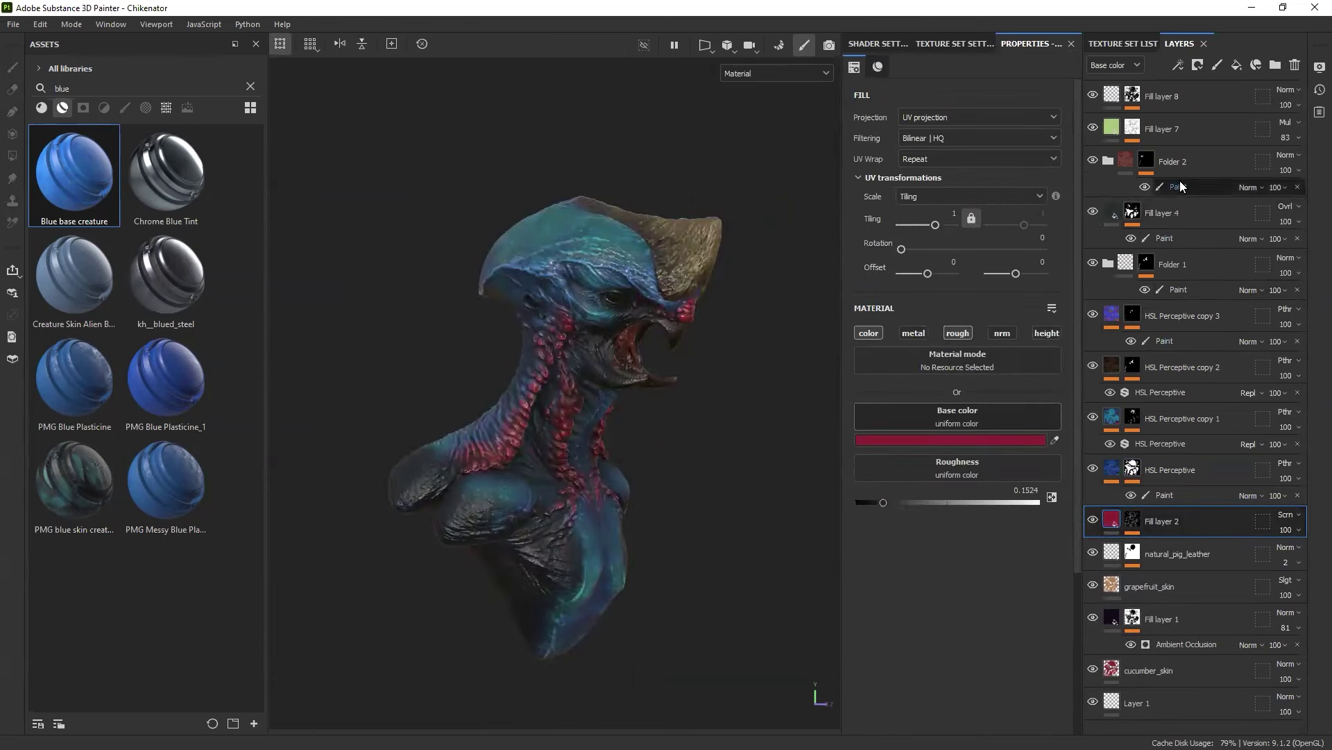
Step: Compare the head crest and beak up close with the HSL Perceptive copy 2 layer hidden and shown again
{"action": "left_click_drag", "start_coordinate": [561, 402], "coordinate": [664, 438], "text": "alt"}
{"action": "right_click_drag", "start_coordinate": [696, 377], "coordinate": [725, 374], "text": "shift"}
{"action": "scroll", "coordinate": [736, 351], "scroll_direction": "up", "scroll_amount": 1}
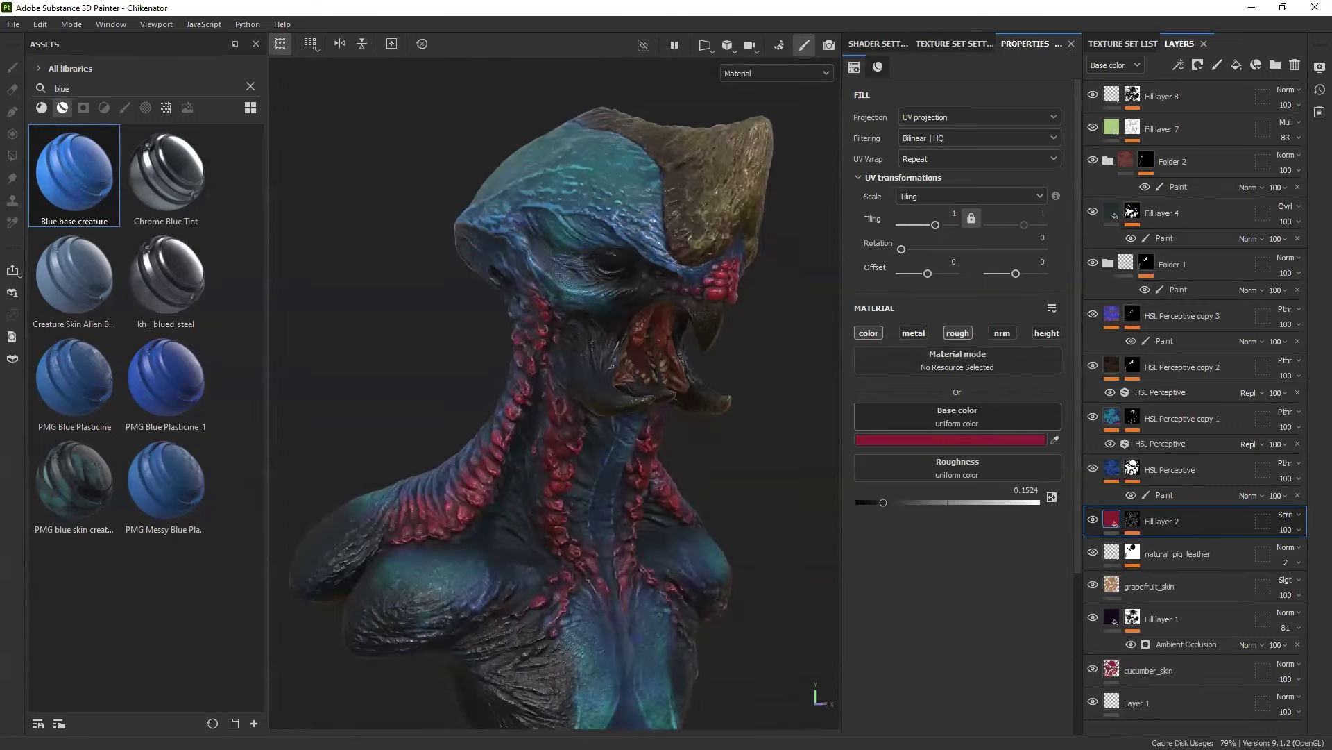
{"action": "left_click_drag", "start_coordinate": [753, 267], "coordinate": [700, 259], "text": "alt"}
{"action": "left_click_drag", "start_coordinate": [643, 220], "coordinate": [751, 225], "text": "alt"}
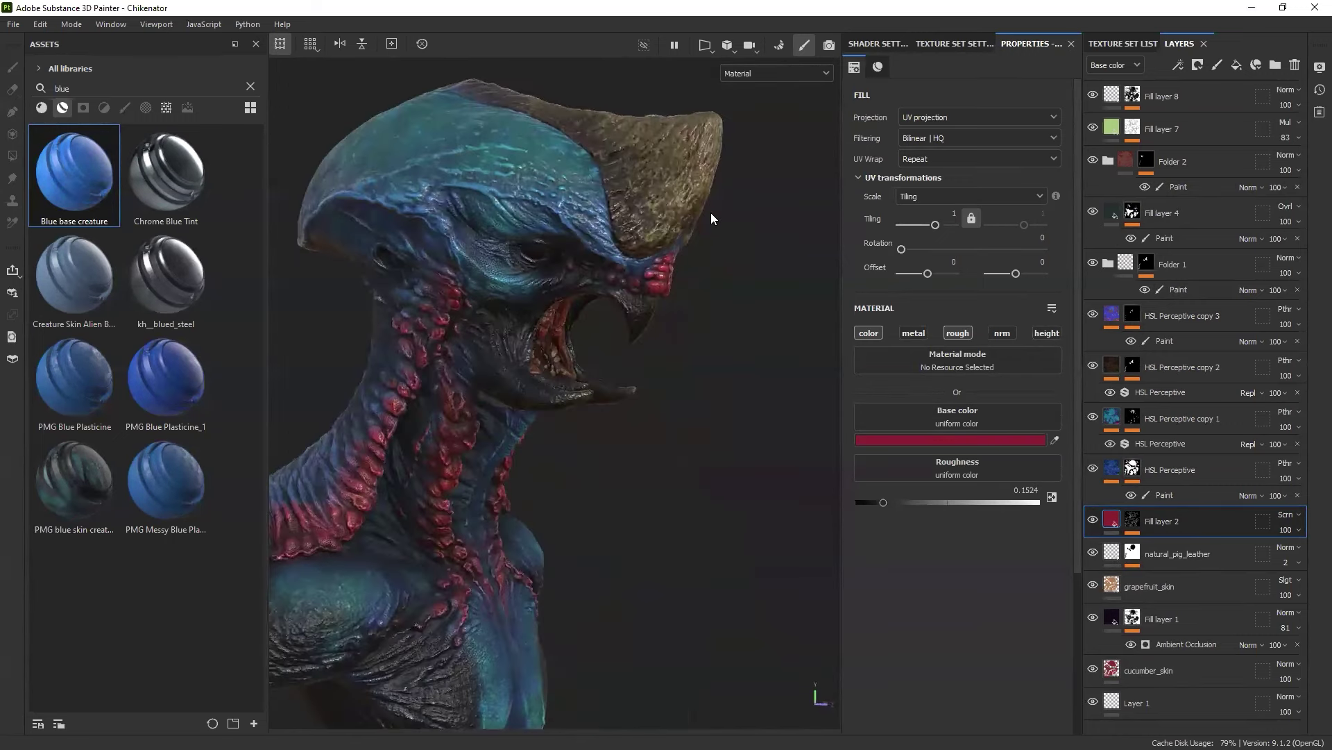
{"action": "scroll", "coordinate": [711, 213], "scroll_direction": "up", "scroll_amount": 4}
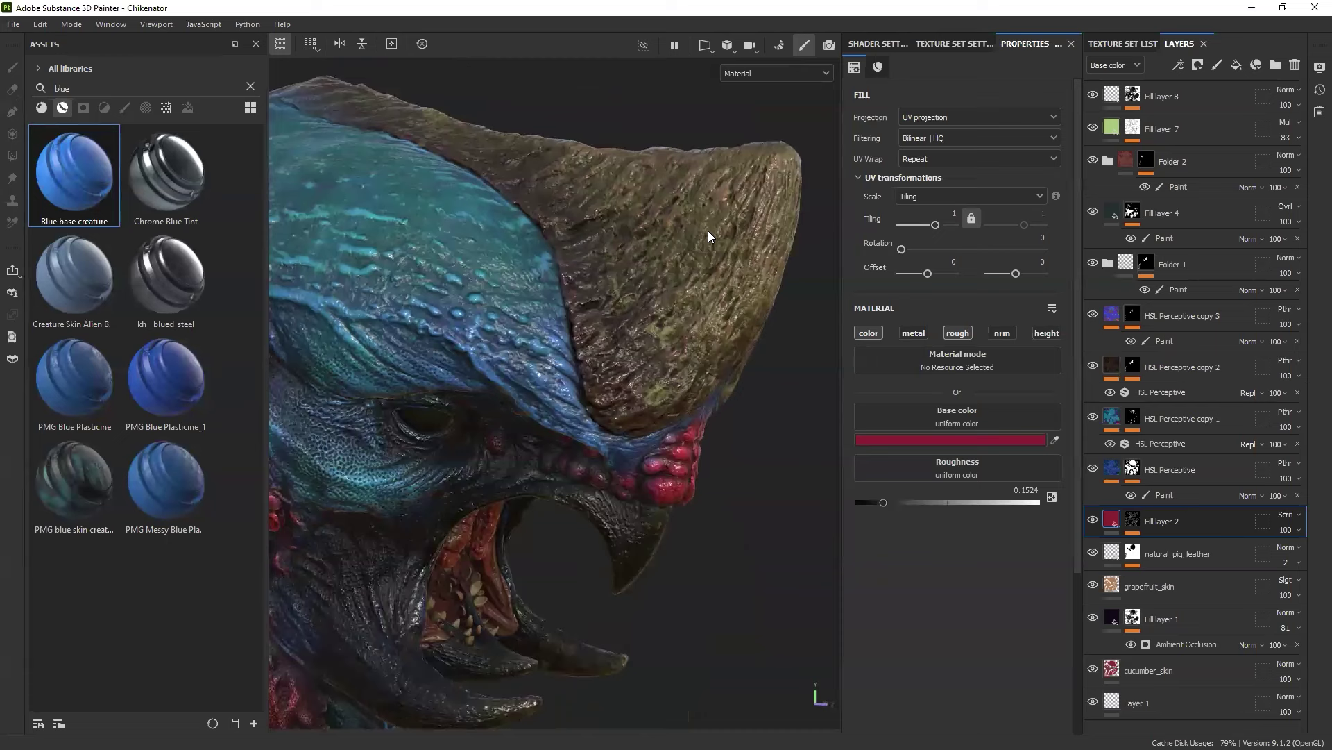
{"action": "left_click", "coordinate": [1093, 366]}
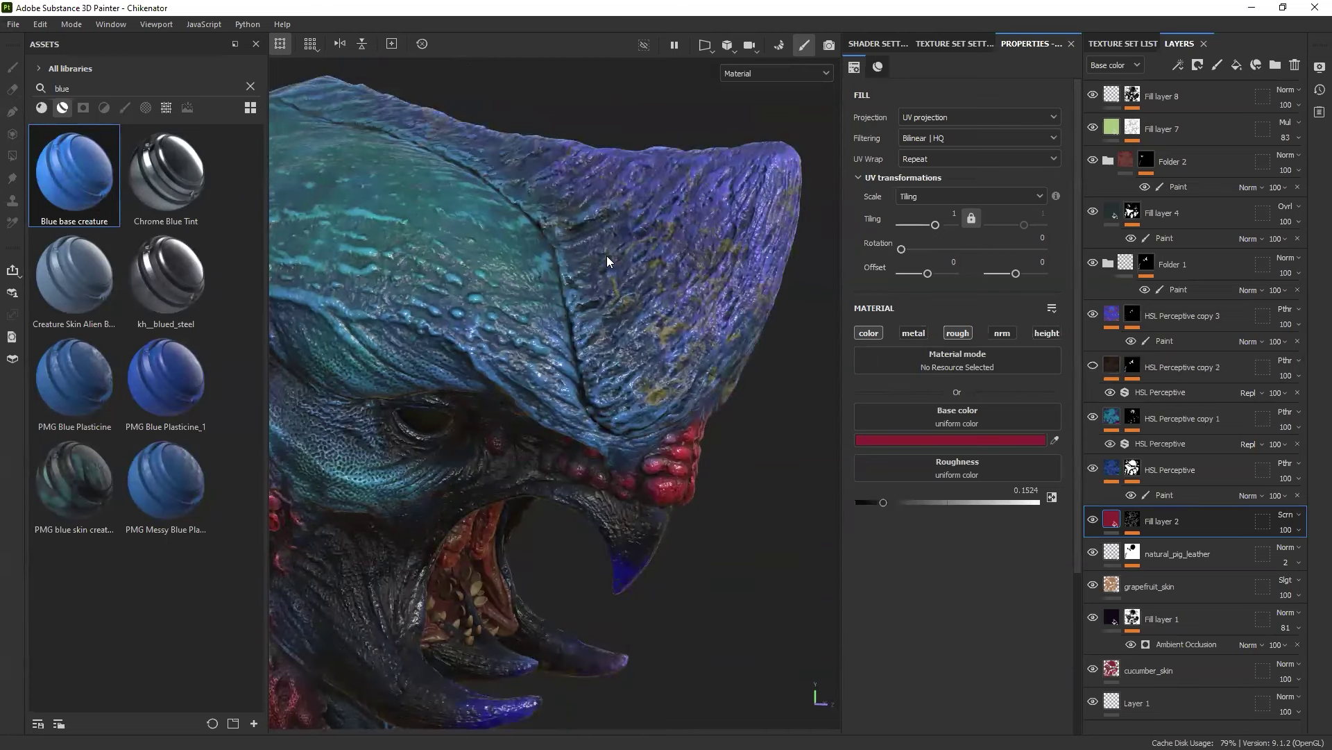
{"action": "left_click", "coordinate": [1093, 368]}
{"action": "scroll", "coordinate": [531, 449], "scroll_direction": "down", "scroll_amount": 3}
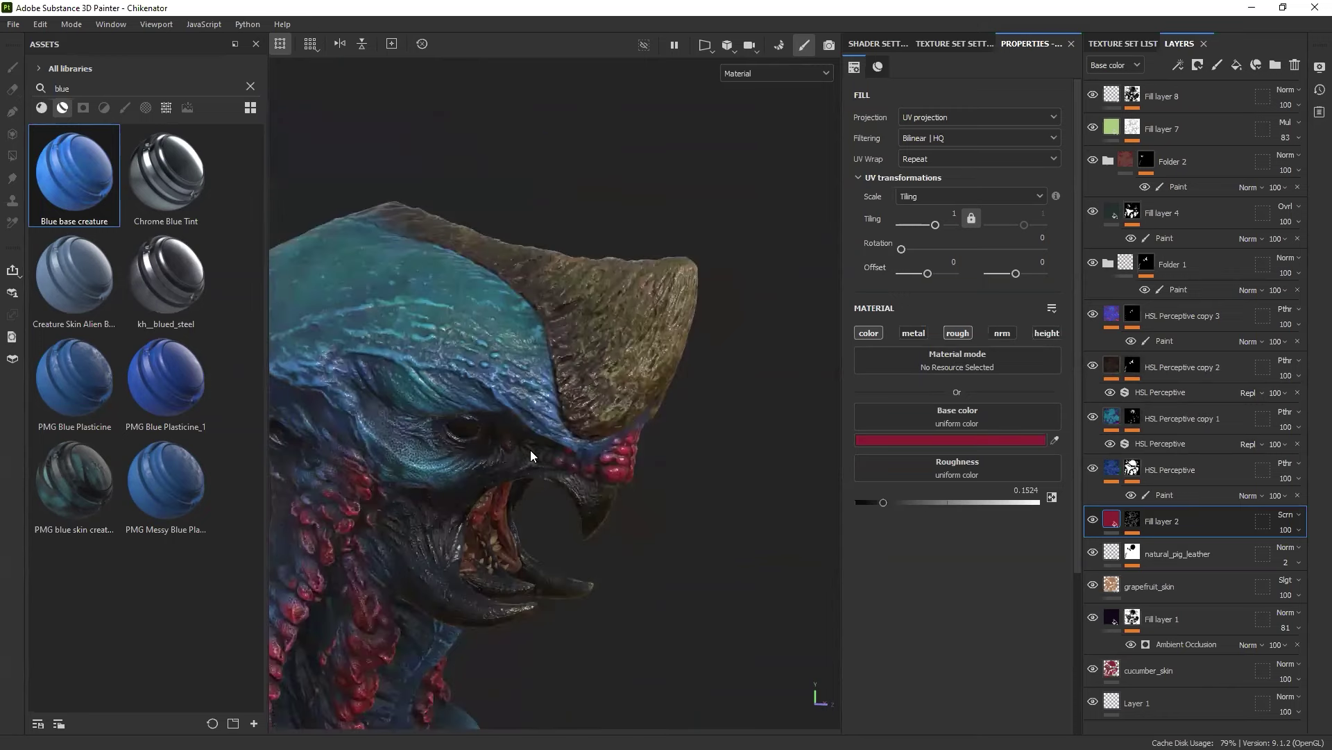
Step: Examine the textured bust from several angles, select Fill layer 8, and hide all panels for an enlarged view
{"action": "middle_click_drag", "start_coordinate": [530, 450], "coordinate": [612, 390], "text": "alt"}
{"action": "scroll", "coordinate": [630, 432], "scroll_direction": "down", "scroll_amount": 2}
{"action": "left_click_drag", "start_coordinate": [630, 432], "coordinate": [694, 399], "text": "alt"}
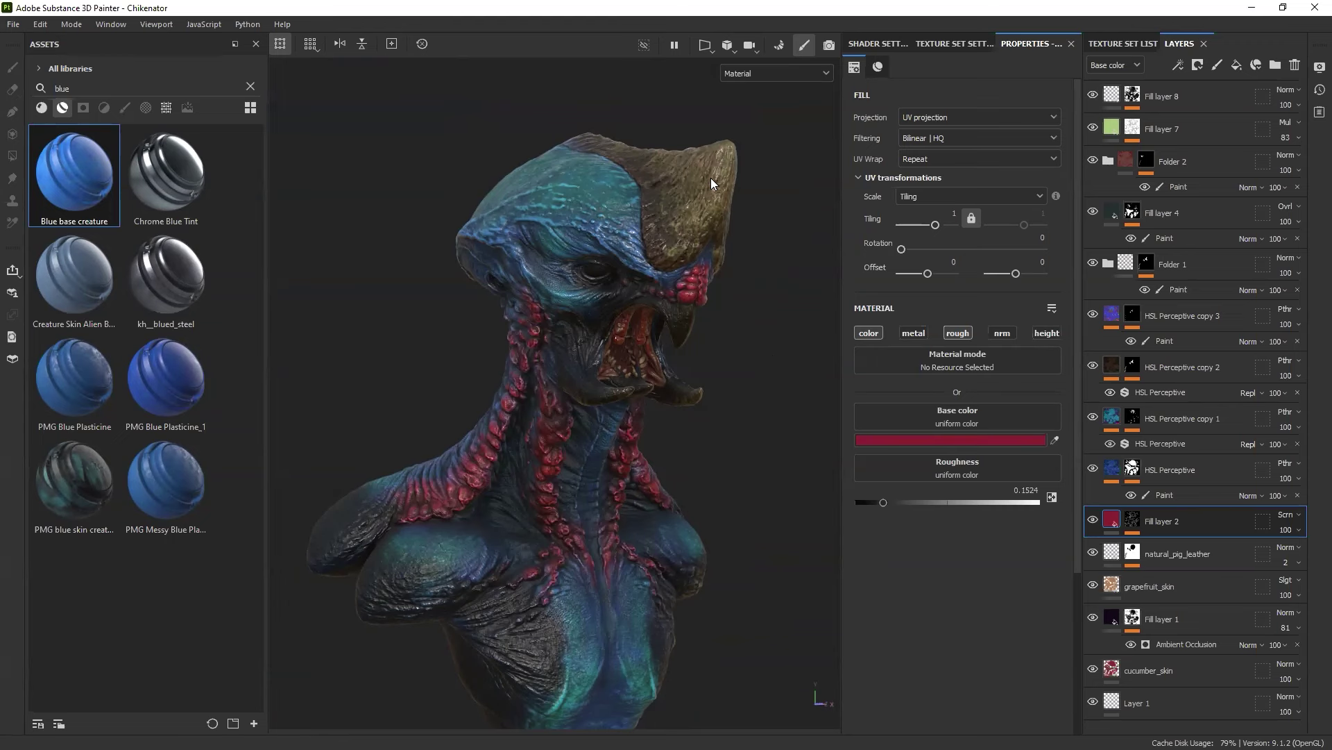
{"action": "mouse_move", "coordinate": [711, 178]}
{"action": "left_mouse_down", "text": "alt"}
{"action": "mouse_move", "coordinate": [666, 166]}
{"action": "mouse_move", "coordinate": [770, 242]}
{"action": "mouse_move", "coordinate": [753, 264]}
{"action": "mouse_move", "coordinate": [739, 200]}
{"action": "left_mouse_up", "text": "alt"}
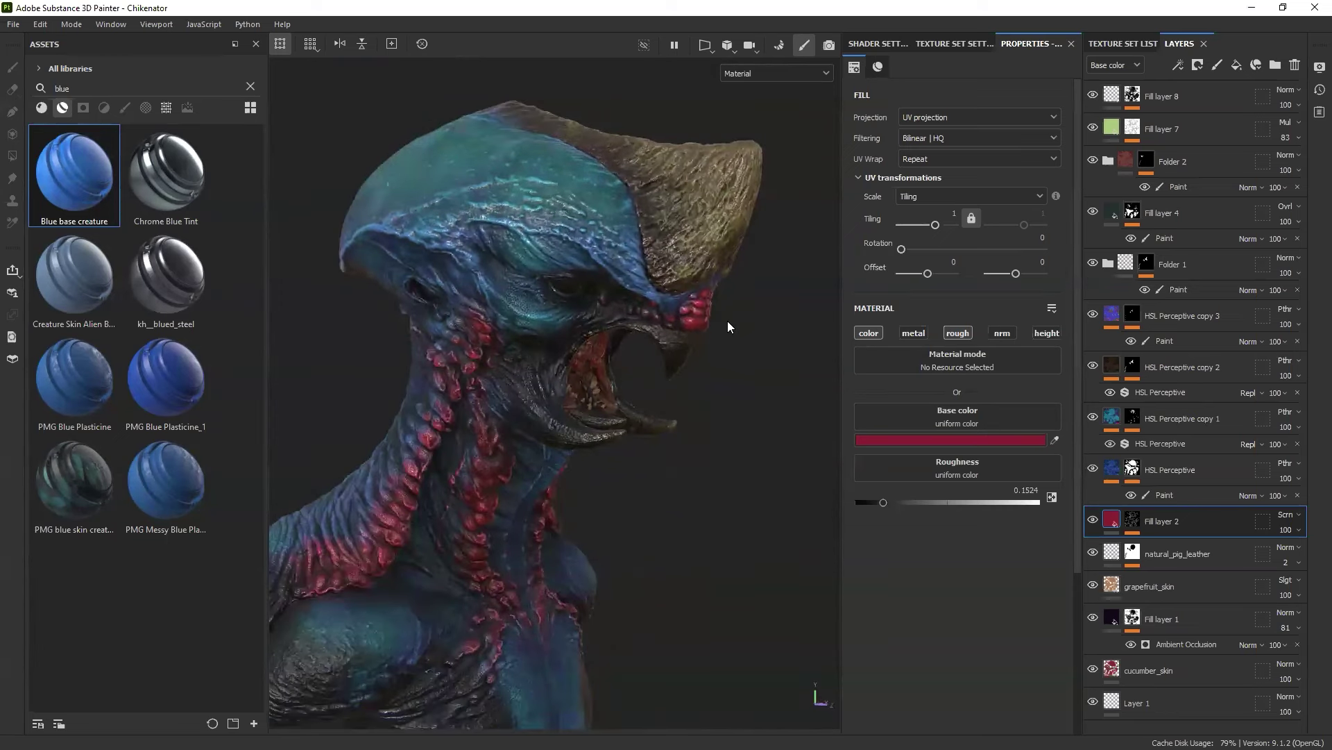
{"action": "left_click_drag", "start_coordinate": [727, 320], "coordinate": [757, 513], "text": "alt"}
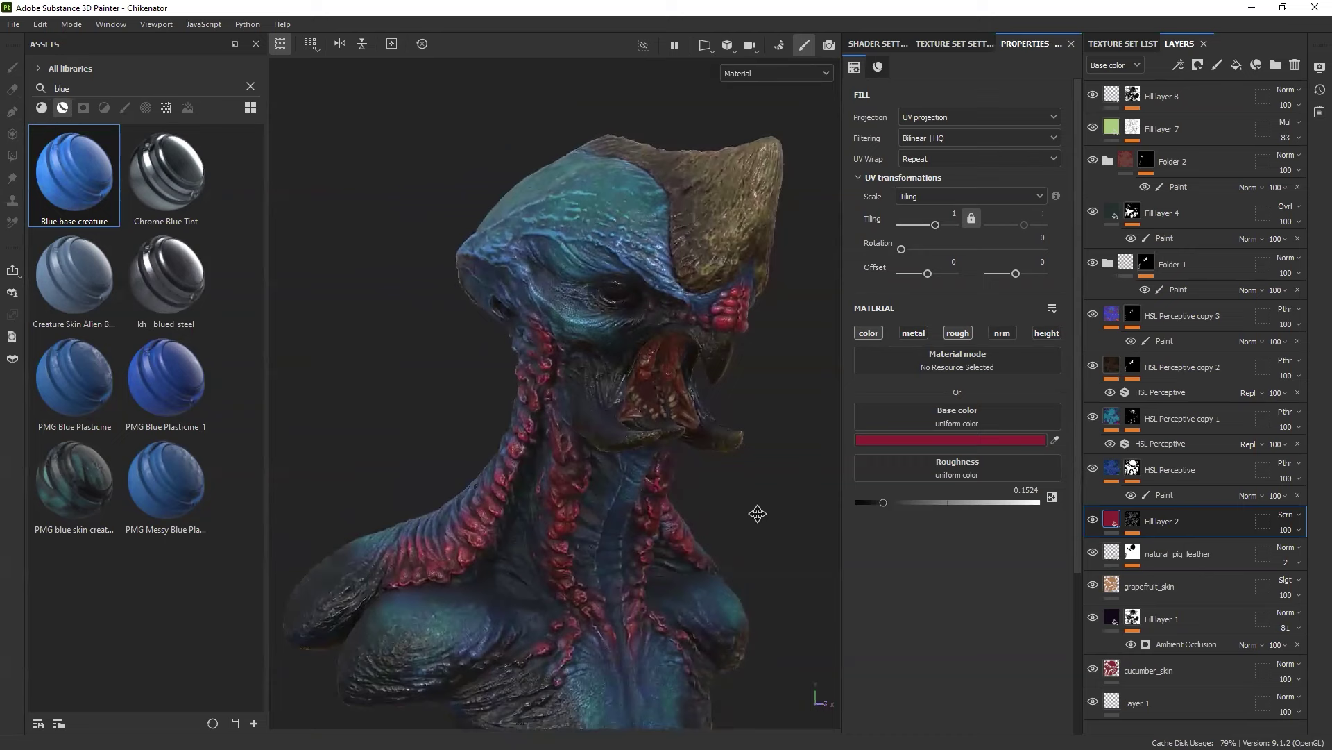
{"action": "middle_click_drag", "start_coordinate": [758, 514], "coordinate": [754, 499], "text": "alt"}
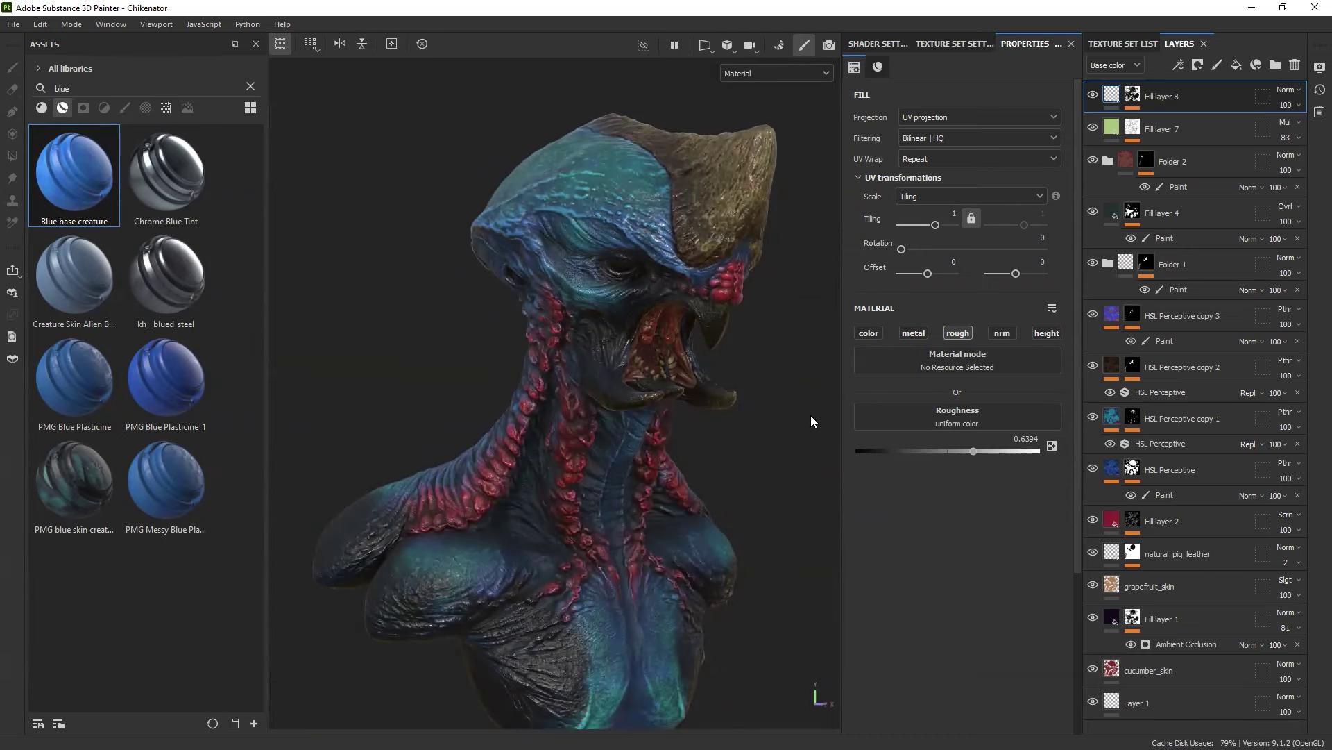
{"action": "key", "text": "Tab"}
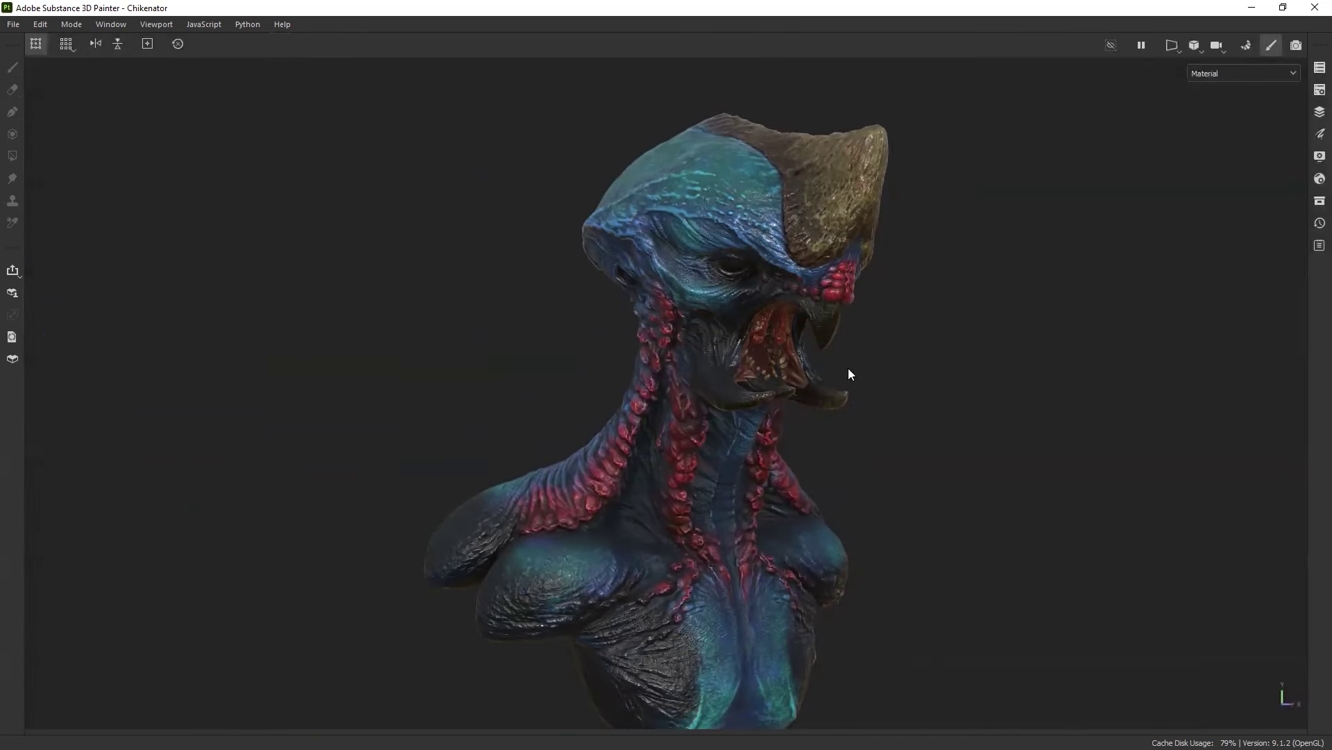
{"action": "mouse_move", "coordinate": [847, 372]}
{"action": "left_mouse_down", "text": "alt"}
{"action": "mouse_move", "coordinate": [821, 361]}
{"action": "mouse_move", "coordinate": [771, 374]}
{"action": "mouse_move", "coordinate": [842, 371]}
{"action": "left_mouse_up", "text": "alt"}
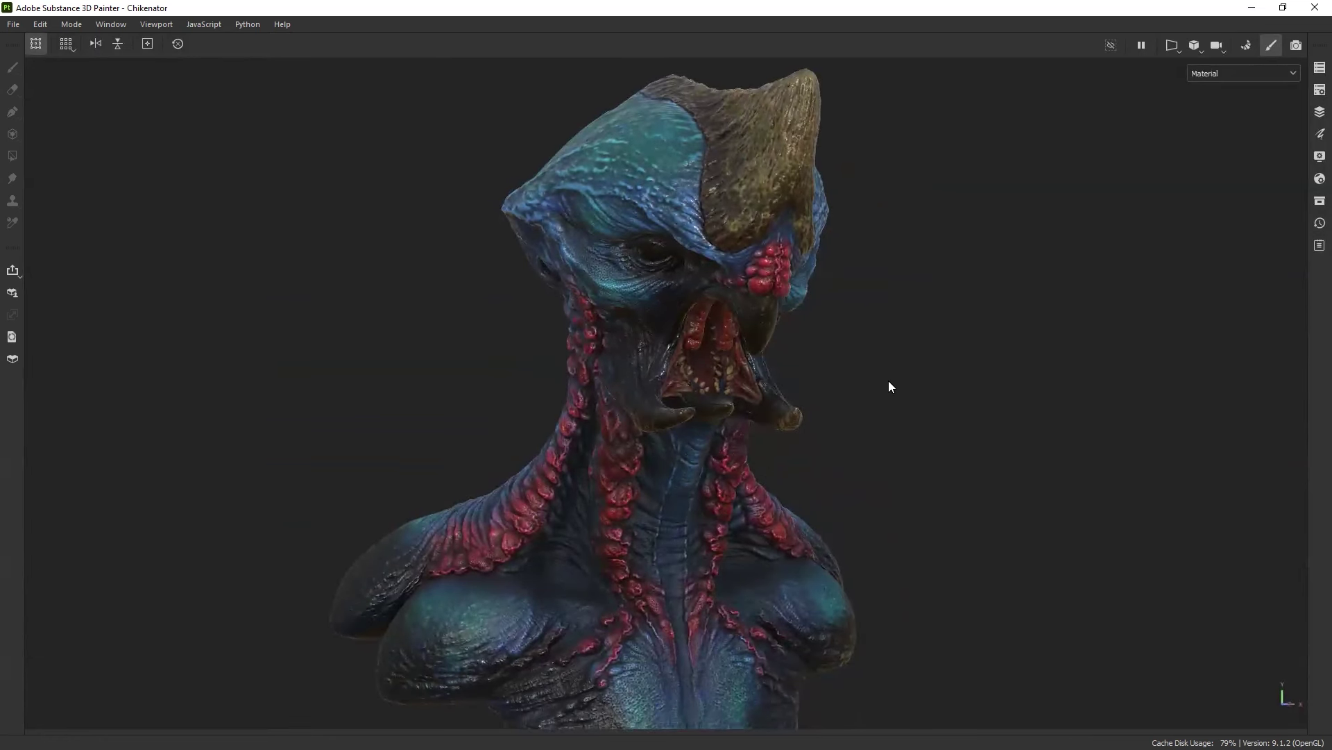
Step: Examine the creature's head, open beak and neck from three-quarter and side angles, and show the panels again
{"action": "left_click_drag", "start_coordinate": [743, 172], "coordinate": [739, 189], "text": "alt"}
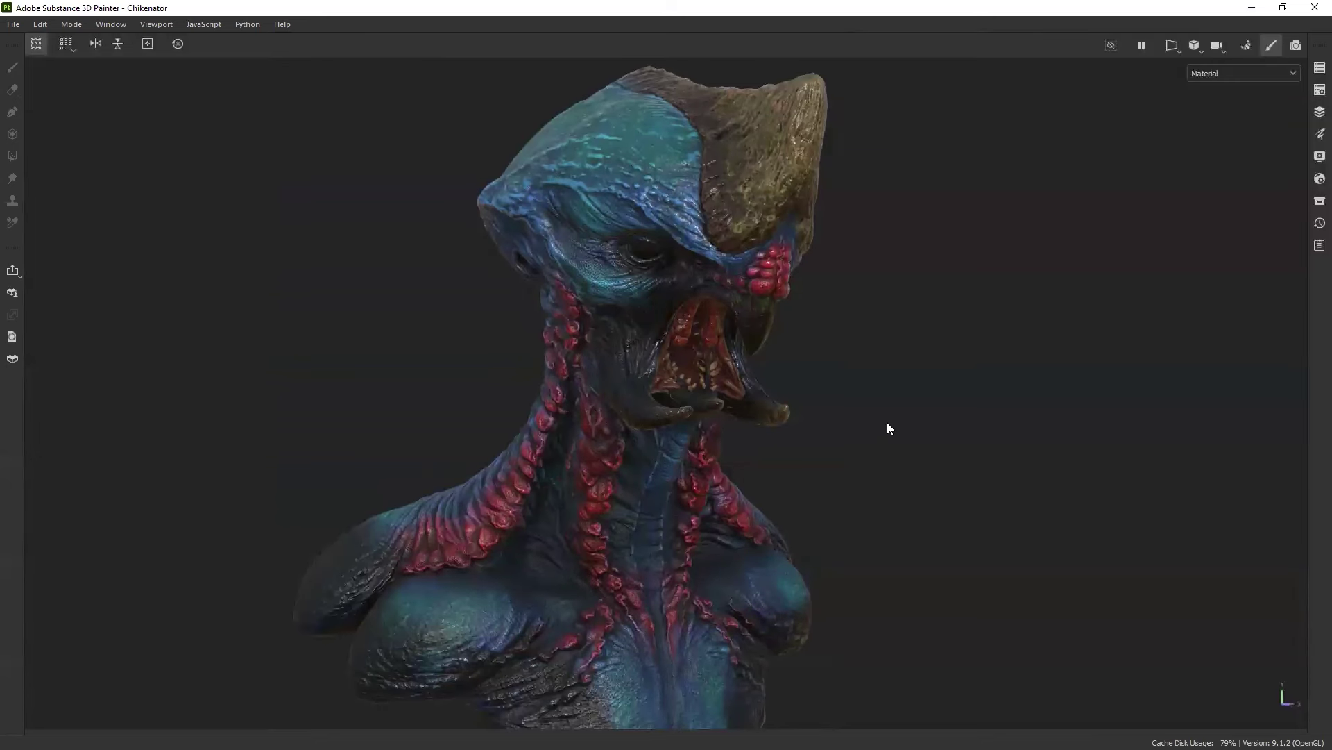
{"action": "left_click_drag", "start_coordinate": [948, 387], "coordinate": [987, 384], "text": "alt"}
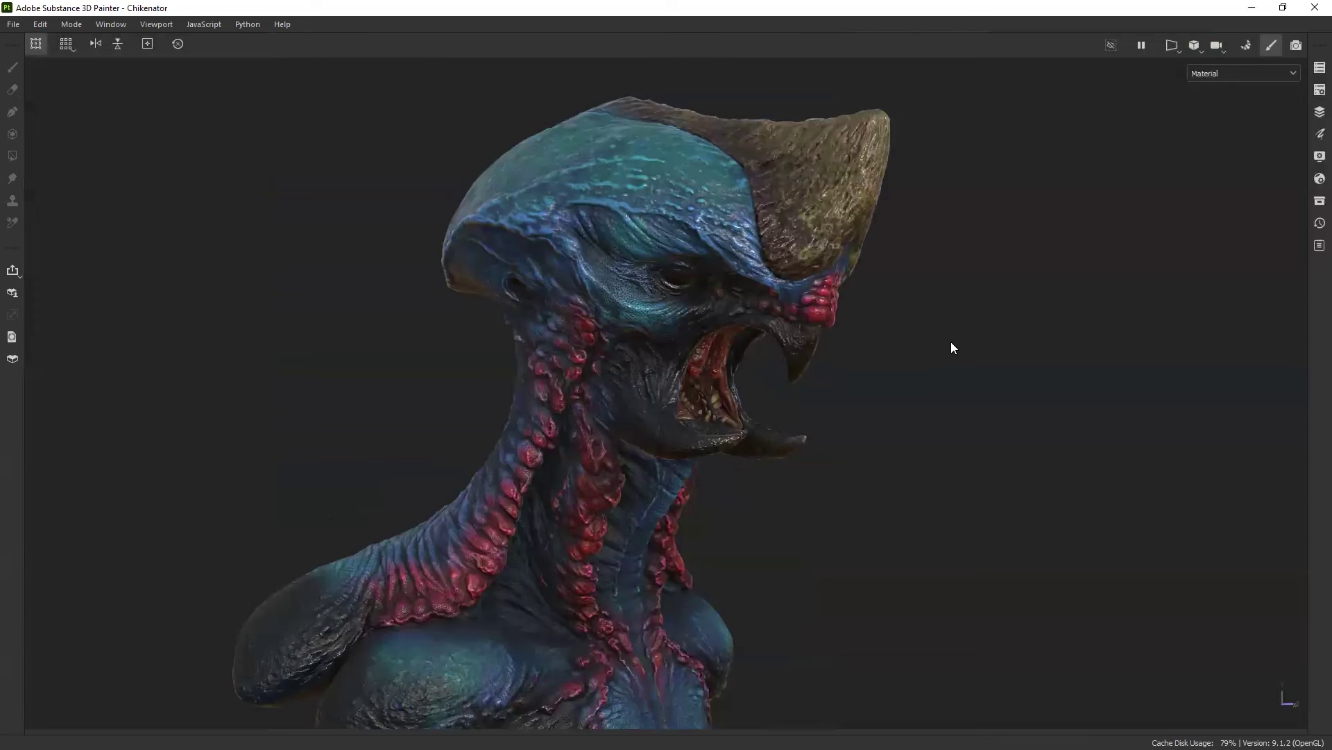
{"action": "mouse_move", "coordinate": [976, 360]}
{"action": "right_mouse_down", "text": "shift"}
{"action": "mouse_move", "coordinate": [997, 360]}
{"action": "mouse_move", "coordinate": [972, 362]}
{"action": "right_mouse_up", "text": "shift"}
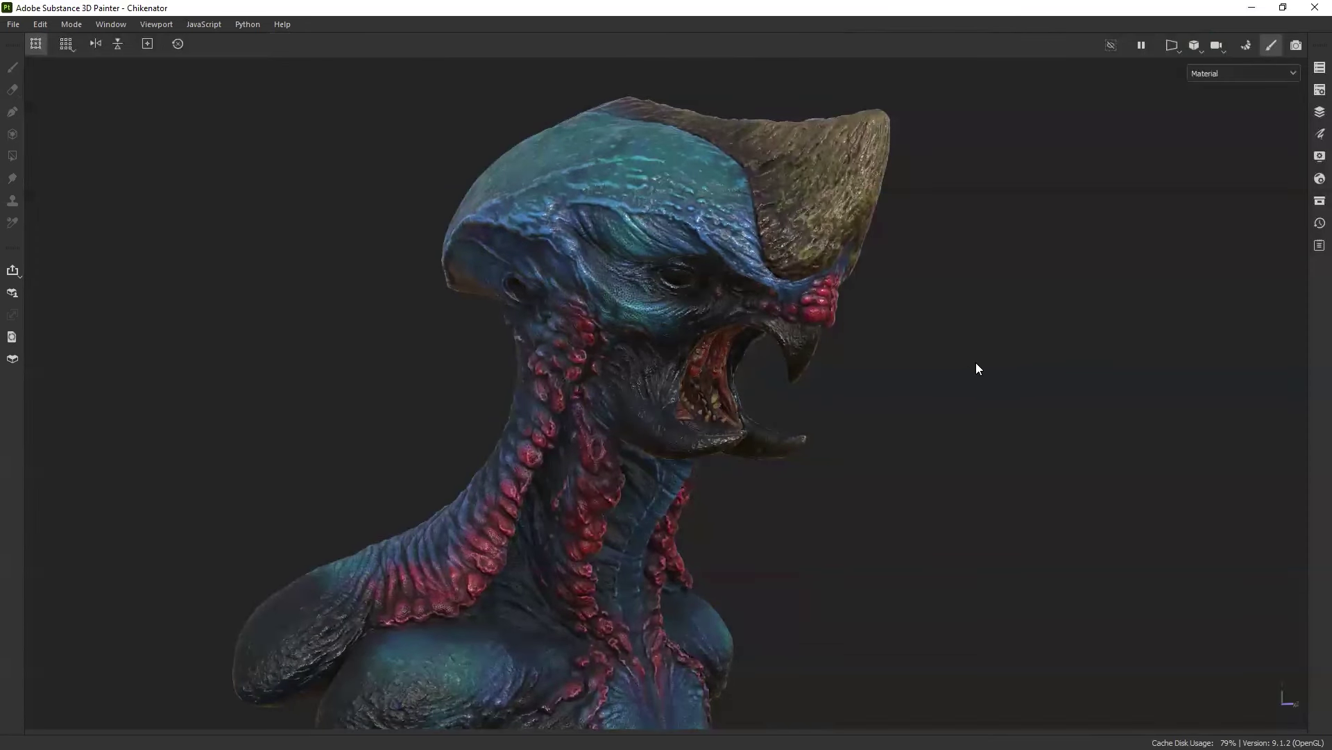
{"action": "left_click_drag", "start_coordinate": [976, 363], "coordinate": [967, 352], "text": "alt"}
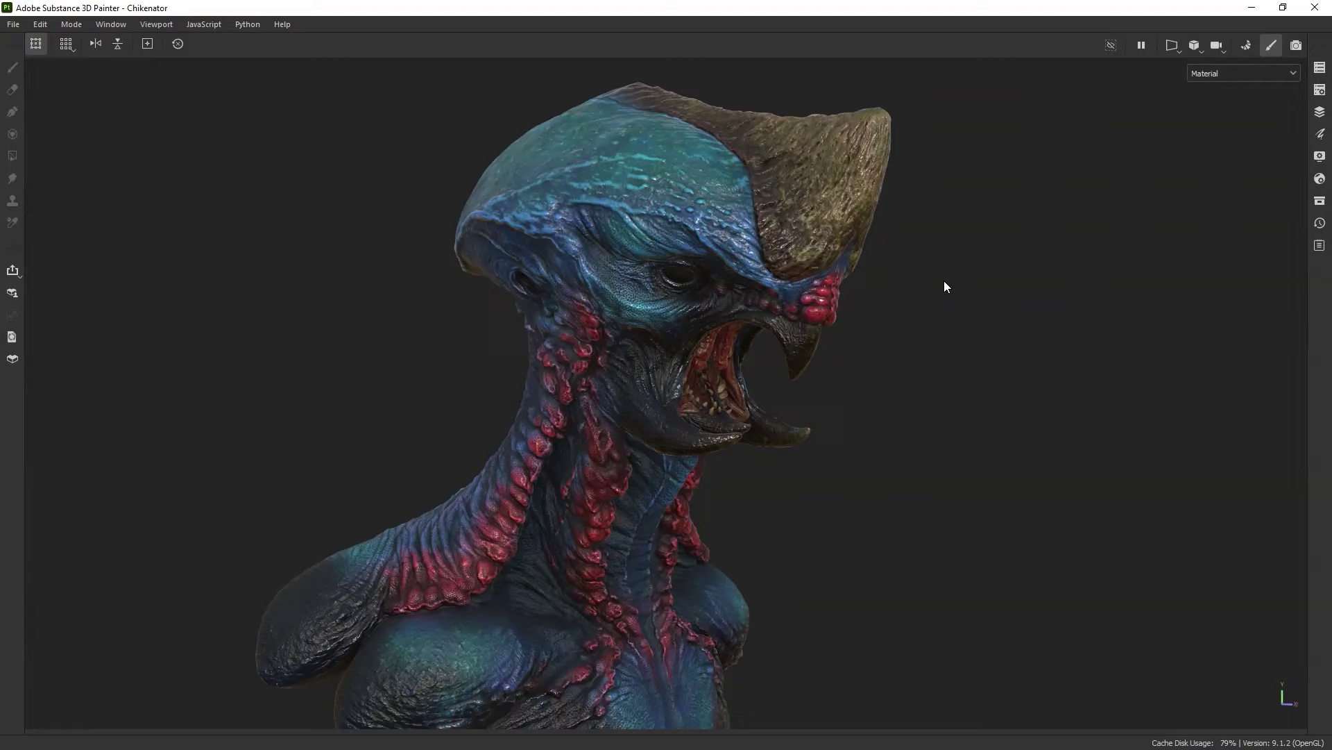
{"action": "left_click_drag", "start_coordinate": [943, 285], "coordinate": [901, 327], "text": "alt"}
{"action": "key", "text": "Tab"}
{"action": "scroll", "coordinate": [691, 436], "scroll_direction": "up", "scroll_amount": 6}
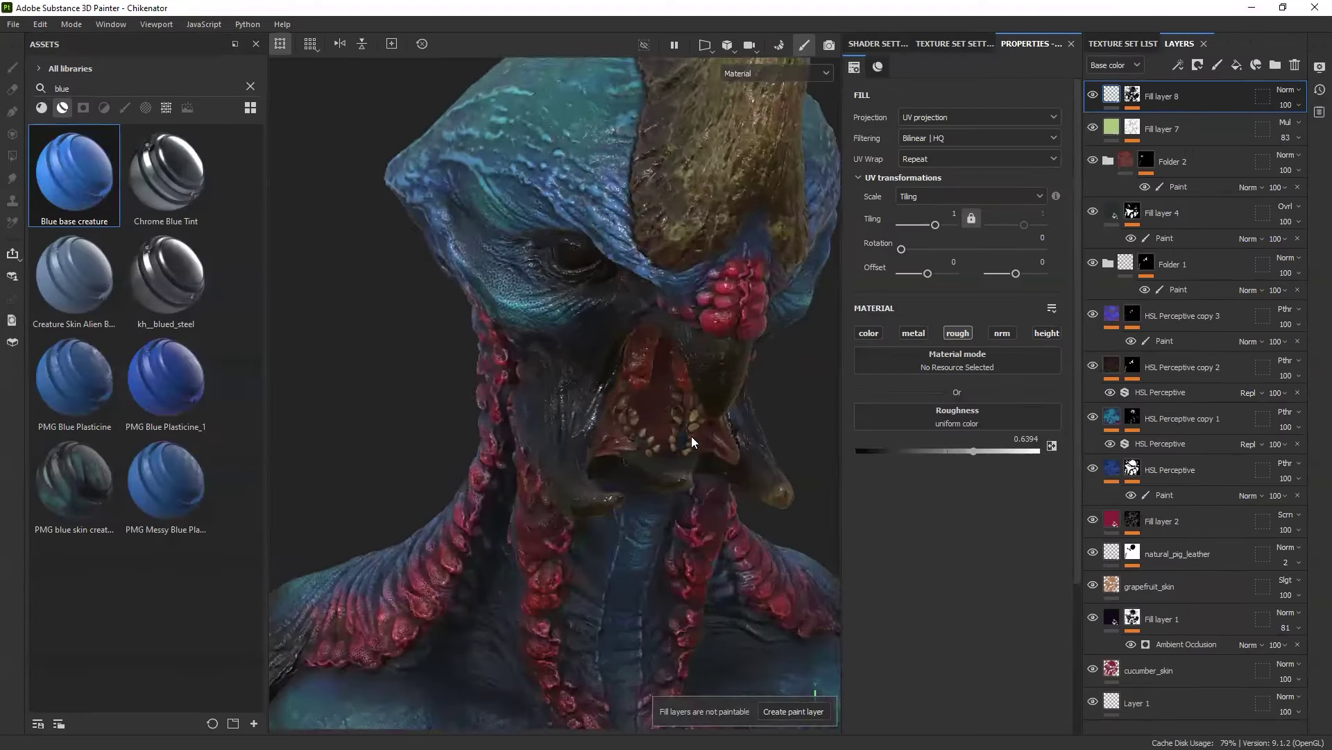
Step: Switch to the teeth's texture set and isolate the teeth in the viewport
{"action": "right_click", "coordinate": [579, 391], "text": "ctrl+alt"}
{"action": "key", "text": "alt+q"}
{"action": "scroll", "coordinate": [619, 414], "scroll_direction": "up", "scroll_amount": 4}
{"action": "left_click_drag", "start_coordinate": [618, 414], "coordinate": [535, 420], "text": "alt"}
{"action": "right_click", "coordinate": [535, 420]}
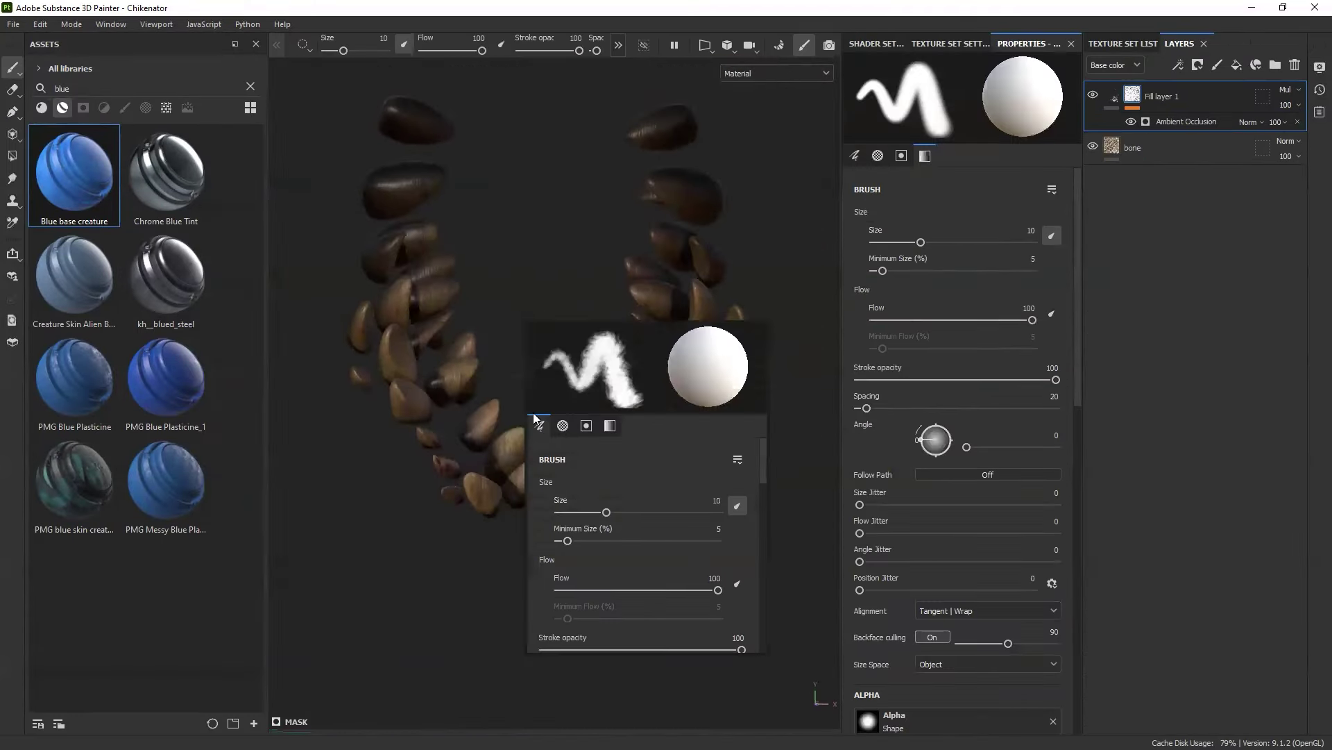
Step: Hide Fill layer 1 and the bone layer so the teeth show no material, and select the bone layer
{"action": "left_click", "coordinate": [1093, 95]}
{"action": "left_click", "coordinate": [1093, 147]}
{"action": "left_click_drag", "start_coordinate": [723, 351], "coordinate": [710, 347], "text": "alt"}
{"action": "scroll", "coordinate": [710, 347], "scroll_direction": "up", "scroll_amount": 2}
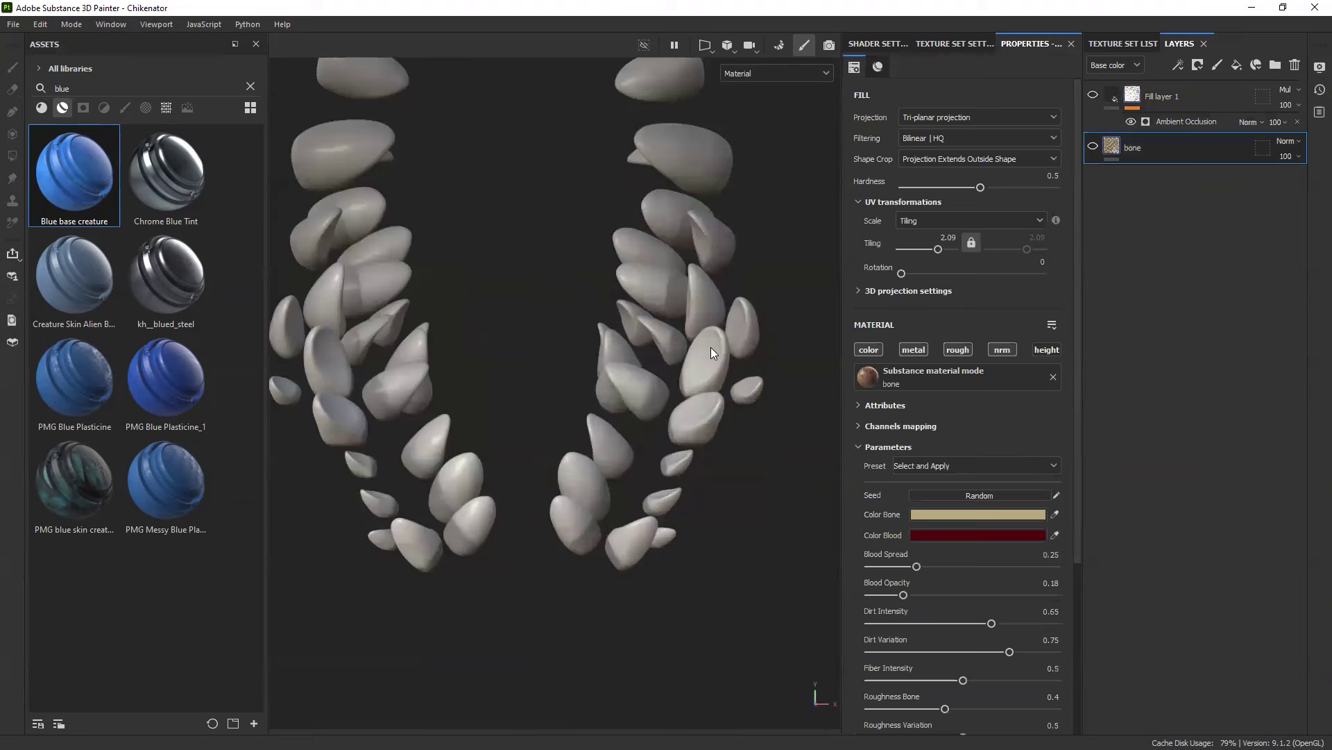
{"action": "middle_click_drag", "start_coordinate": [710, 347], "coordinate": [725, 354], "text": "alt"}
Step: Add a fill layer above bone with a tan base color and a roughness of 0.2744
{"action": "left_click", "coordinate": [1236, 65]}
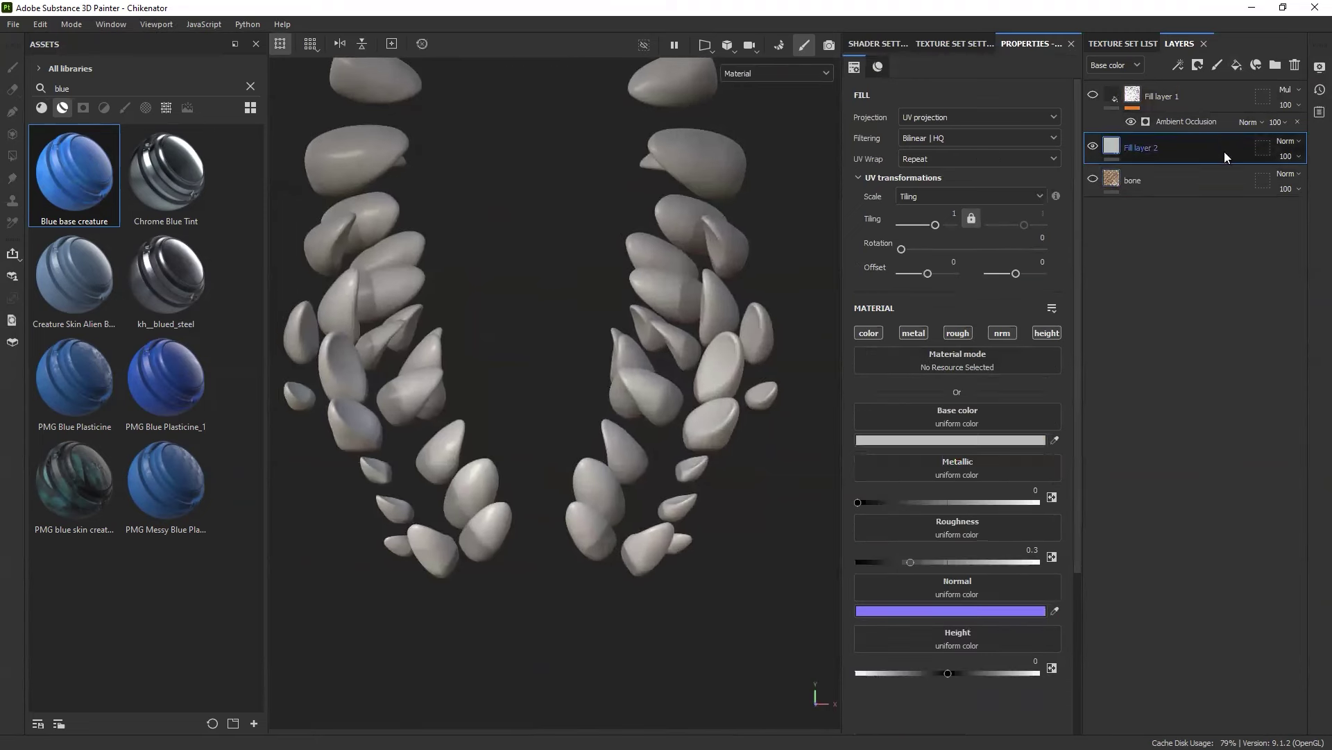
{"action": "left_click", "coordinate": [1032, 439]}
{"action": "left_click", "coordinate": [1067, 377]}
{"action": "left_click_drag", "start_coordinate": [1179, 463], "coordinate": [1179, 453]}
{"action": "left_click", "coordinate": [1200, 304]}
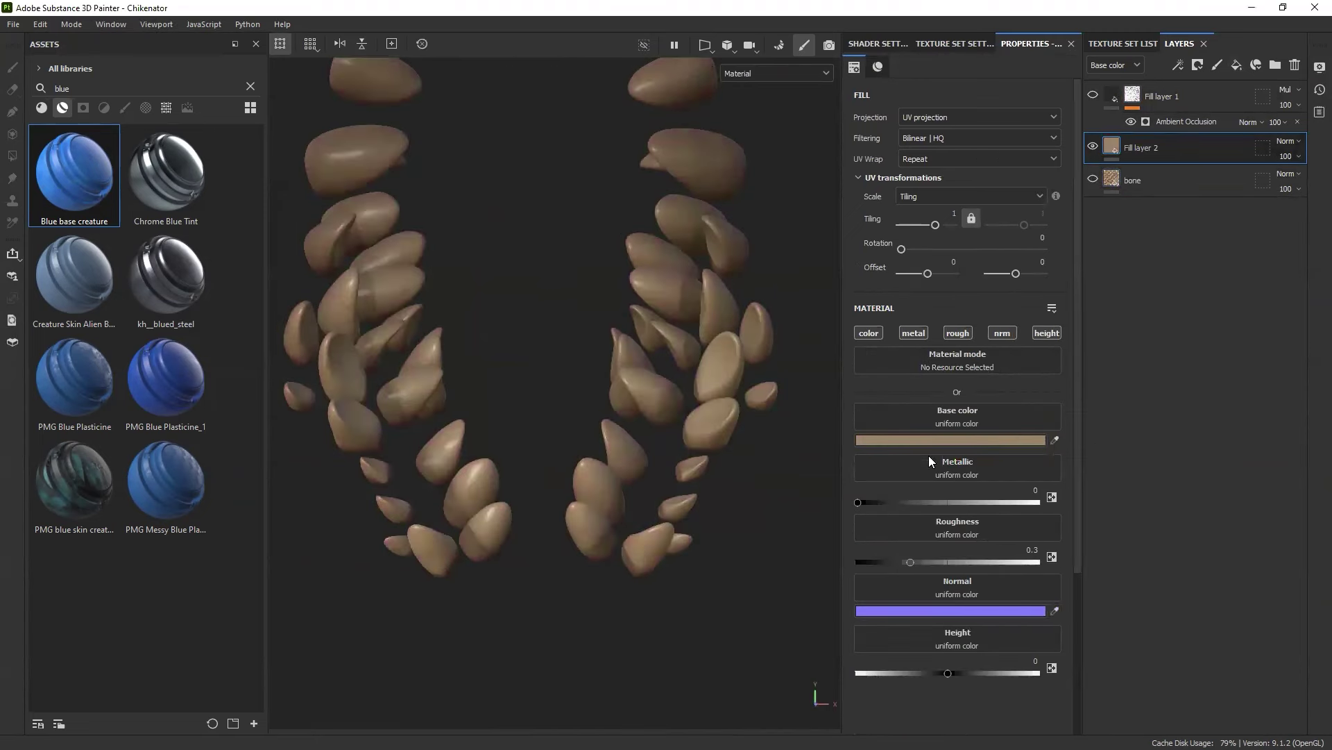
{"action": "left_click_drag", "start_coordinate": [910, 561], "coordinate": [906, 561]}
Step: Add a fill layer above Fill layer 2 with a dark reddish-brown base color and a roughness of 0.5489
{"action": "right_click_drag", "start_coordinate": [764, 494], "coordinate": [771, 459], "text": "shift"}
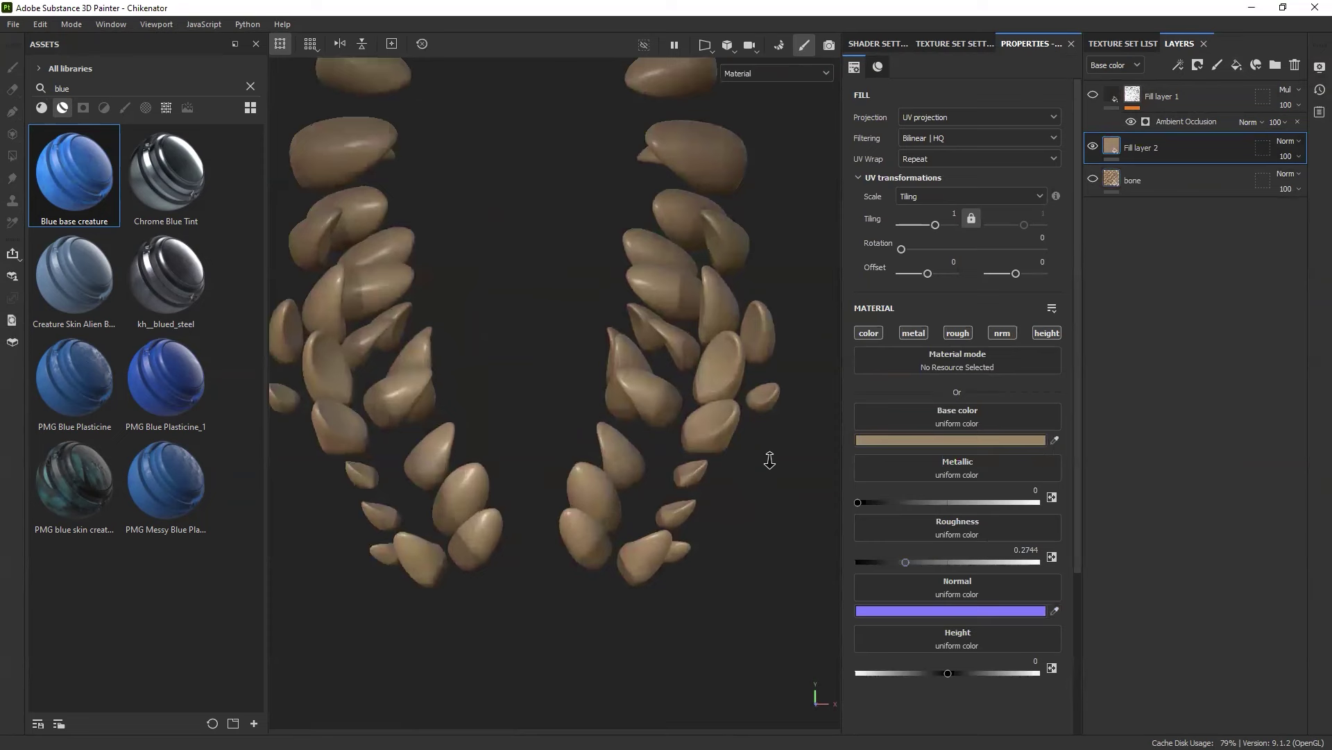
{"action": "scroll", "coordinate": [734, 400], "scroll_direction": "up", "scroll_amount": 2}
{"action": "left_click", "coordinate": [1239, 67]}
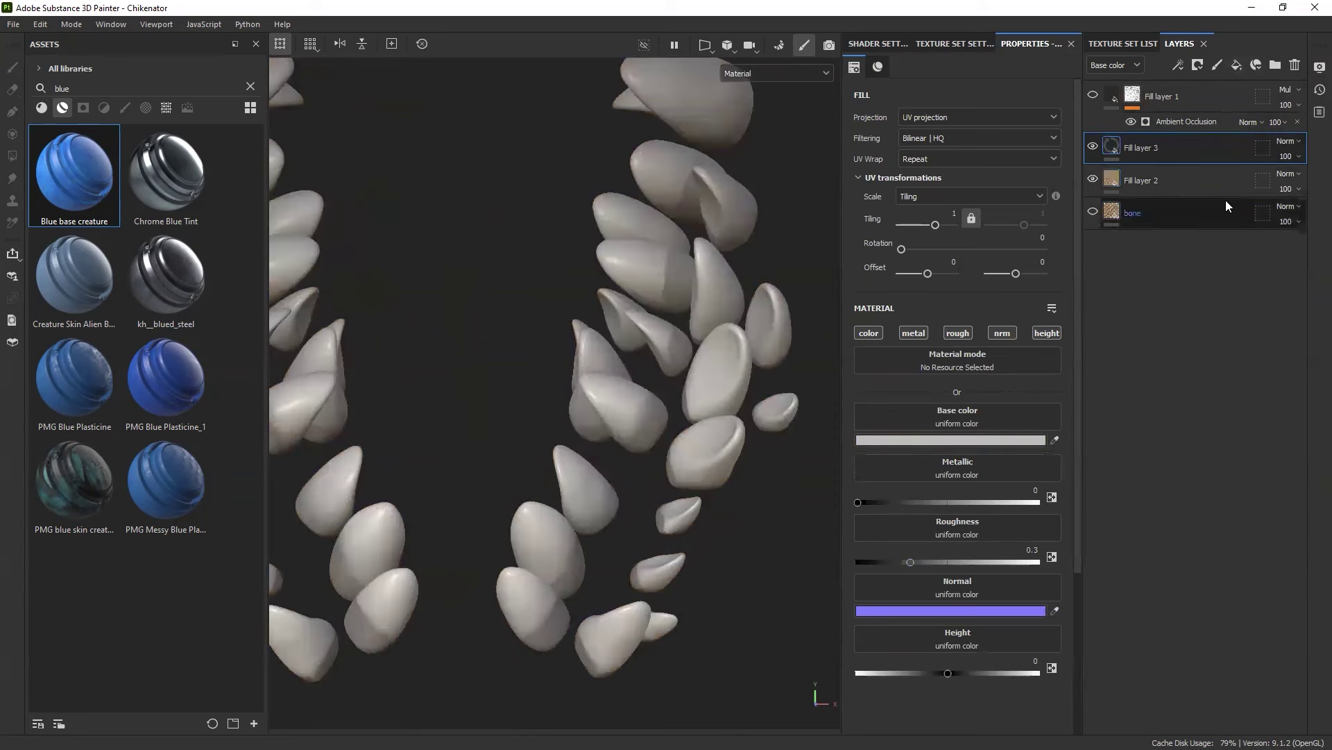
{"action": "left_click", "coordinate": [998, 438]}
{"action": "left_click", "coordinate": [1035, 425]}
{"action": "left_click_drag", "start_coordinate": [1036, 424], "coordinate": [1041, 412]}
{"action": "left_click", "coordinate": [1187, 276]}
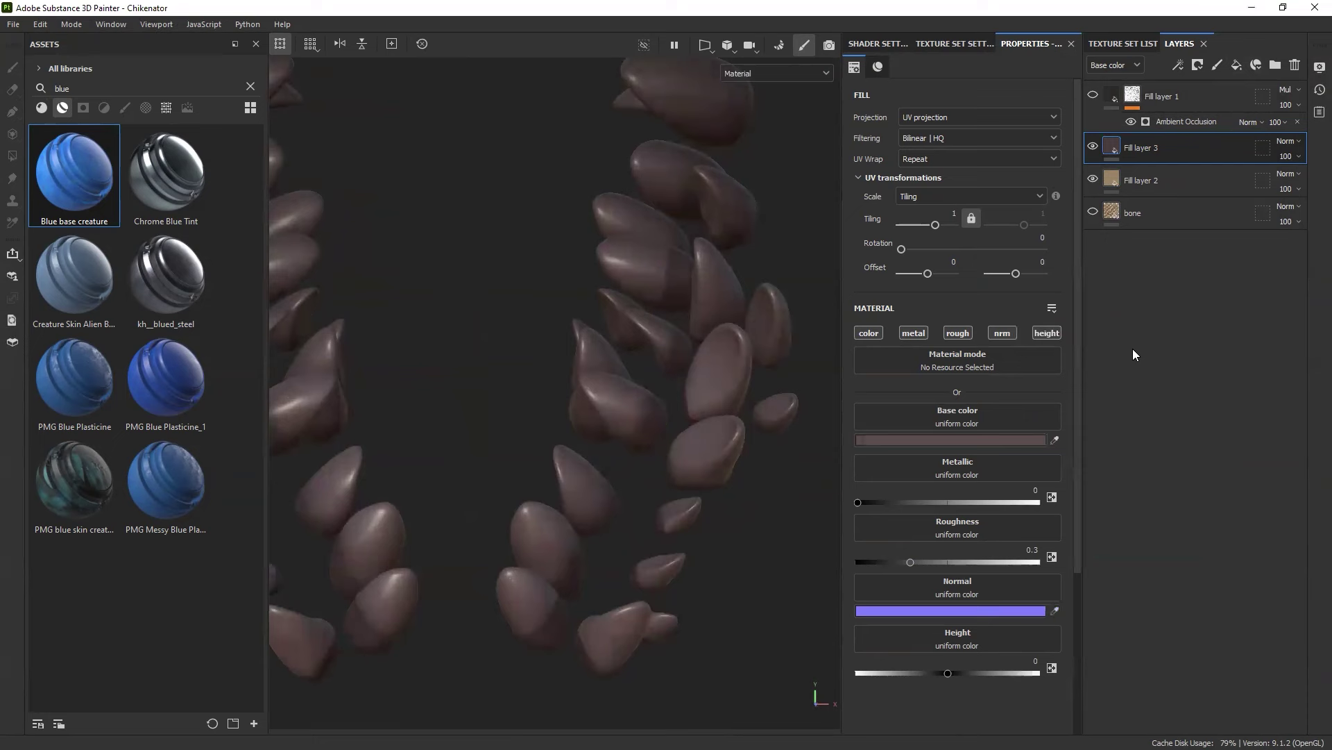
{"action": "left_click_drag", "start_coordinate": [930, 561], "coordinate": [948, 562]}
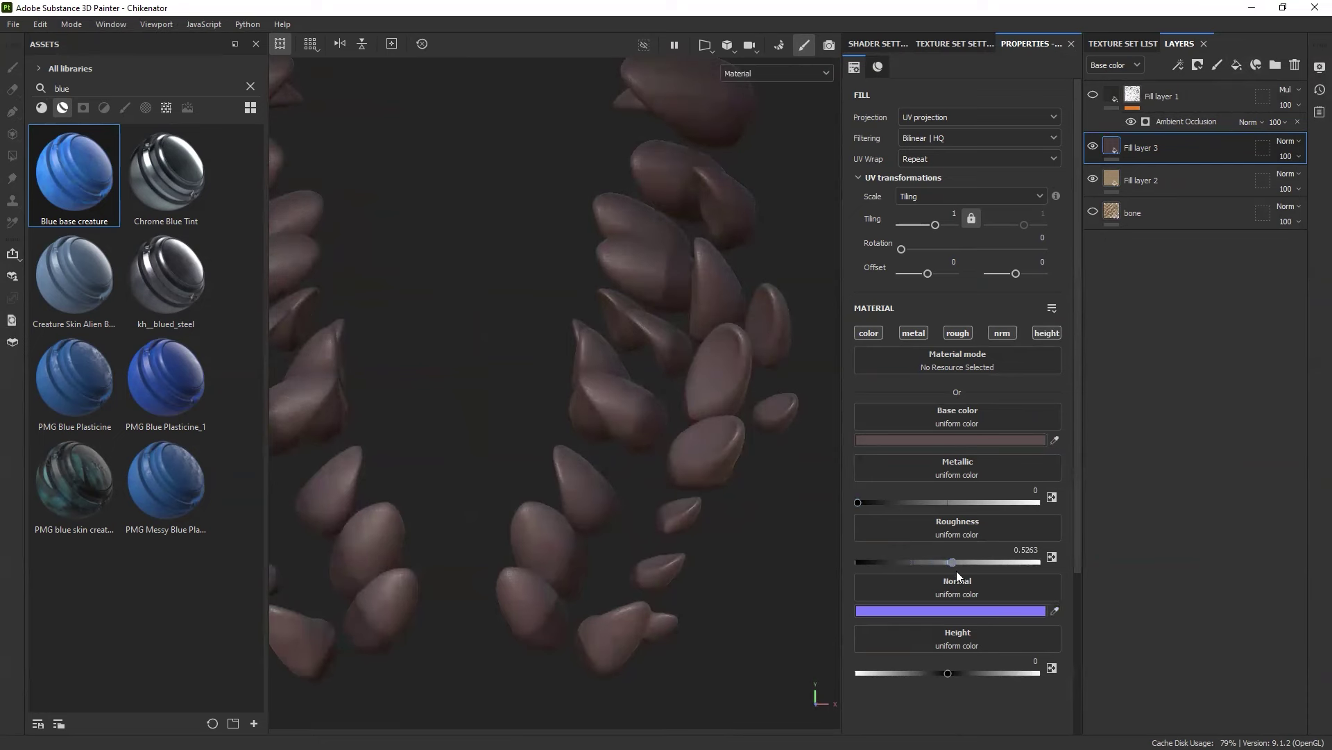
Step: Add a black mask to Fill layer 3 and give the mask a paint effect
{"action": "left_click", "coordinate": [1201, 64]}
{"action": "left_click", "coordinate": [1223, 105]}
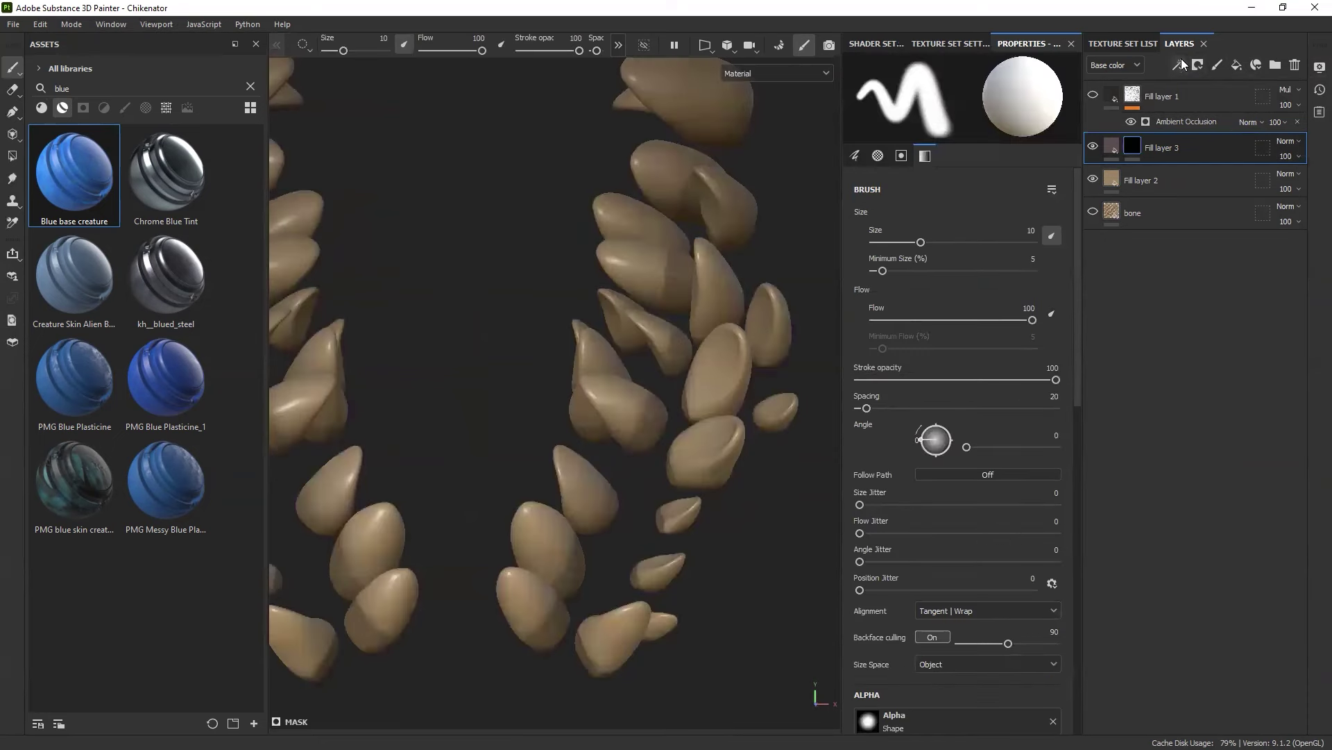
{"action": "left_click", "coordinate": [1181, 58]}
{"action": "left_click", "coordinate": [1206, 96]}
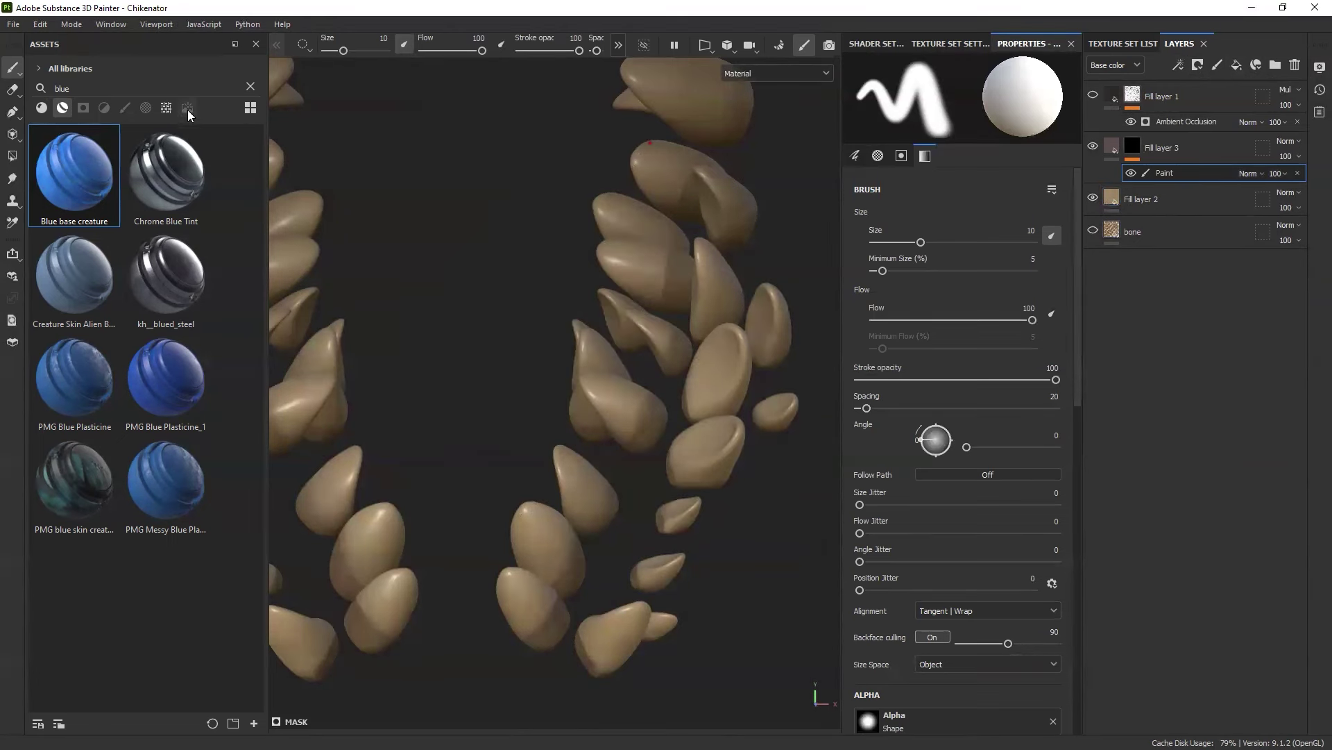
Step: Clear the asset search, browse the brushes, and choose the Hair Lines brush
{"action": "left_click", "coordinate": [125, 108]}
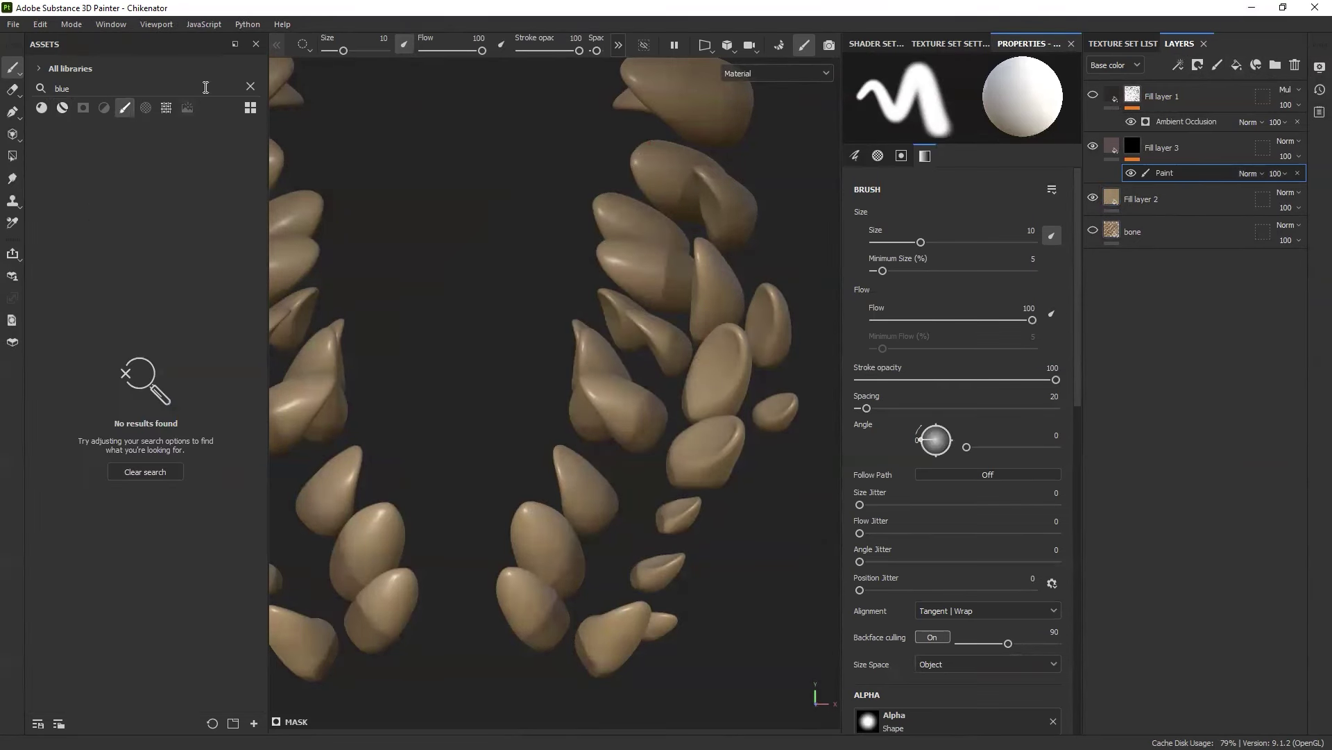
{"action": "left_click", "coordinate": [250, 86]}
{"action": "scroll", "coordinate": [155, 336], "scroll_direction": "down", "scroll_amount": 5}
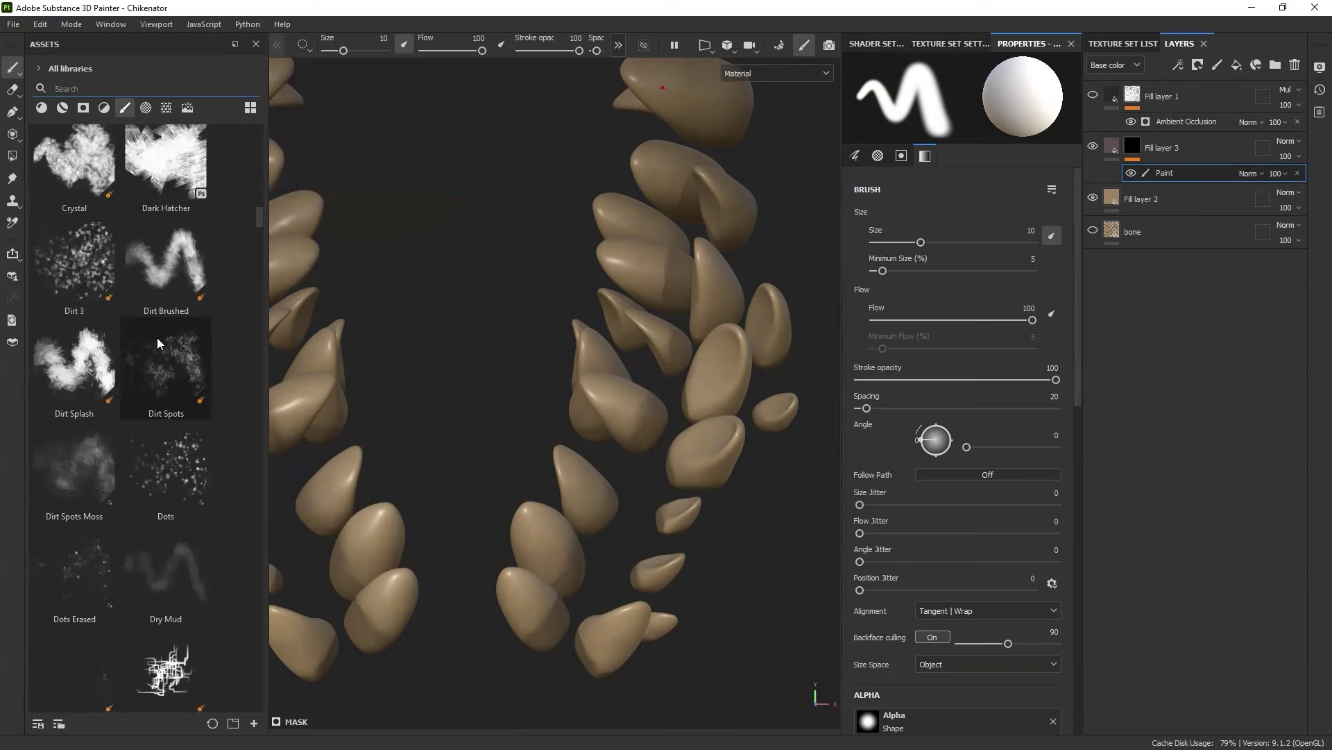
{"action": "scroll", "coordinate": [157, 338], "scroll_direction": "down", "scroll_amount": 5}
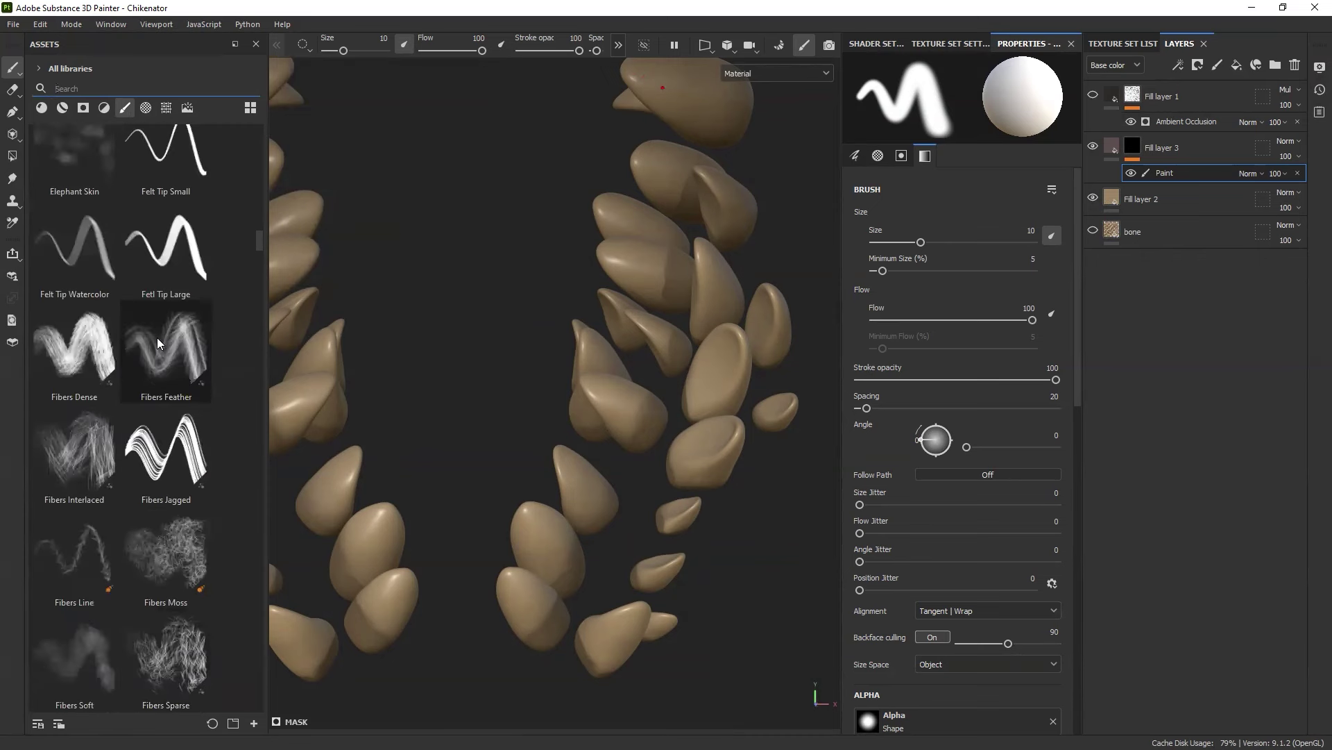
{"action": "scroll", "coordinate": [214, 391], "scroll_direction": "down", "scroll_amount": 5}
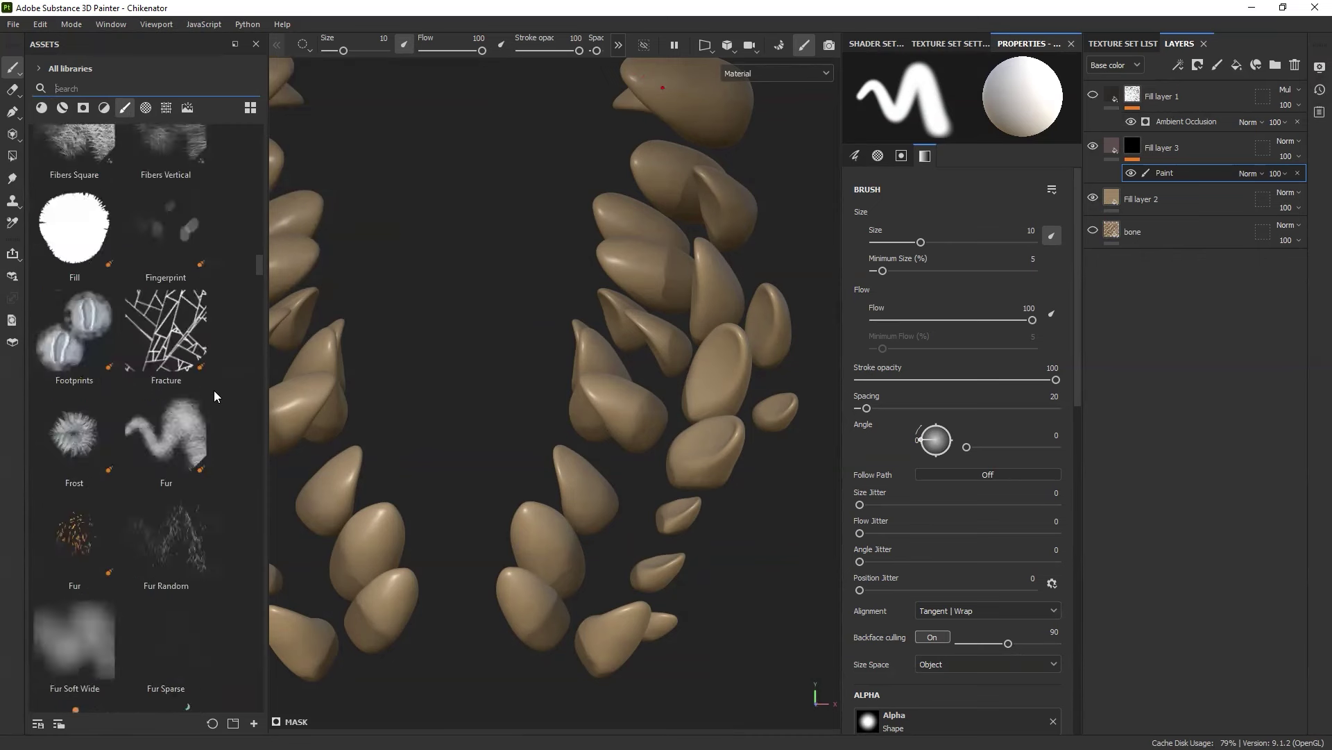
{"action": "scroll", "coordinate": [214, 390], "scroll_direction": "down", "scroll_amount": 3}
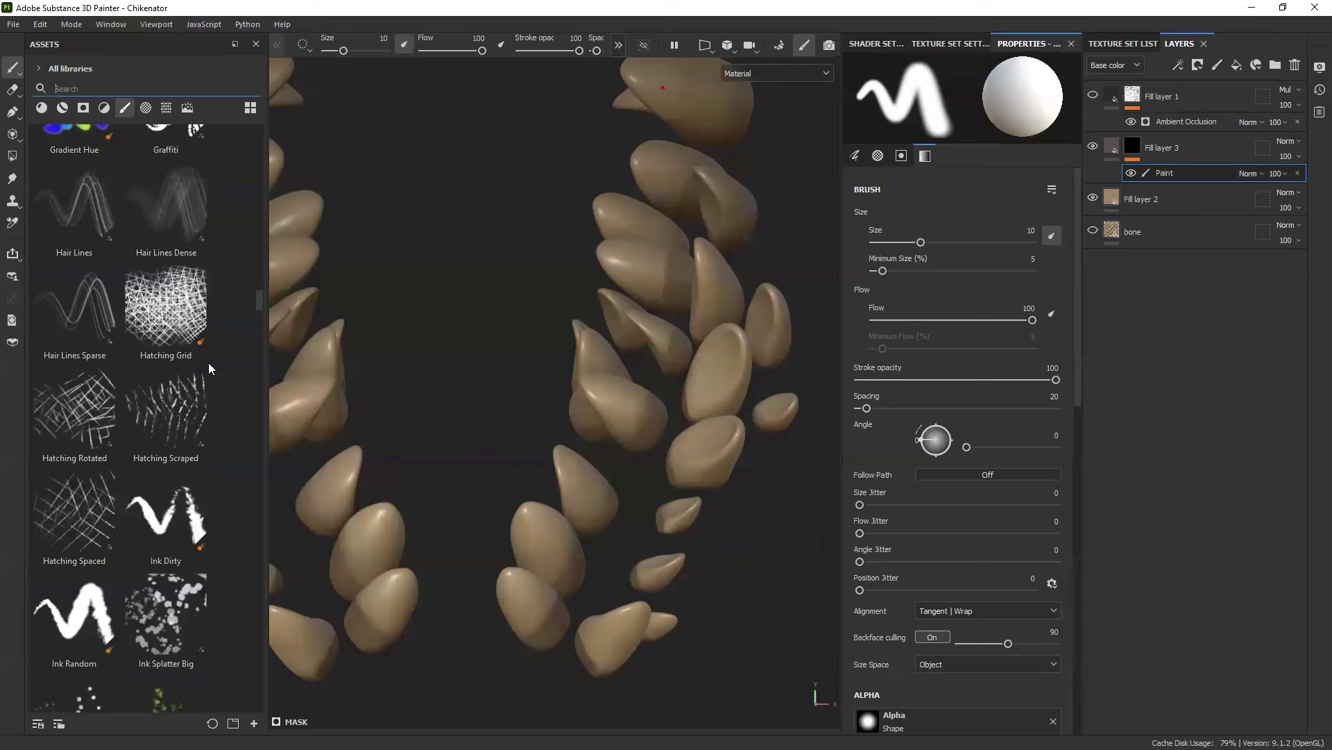
{"action": "left_click", "coordinate": [46, 211]}
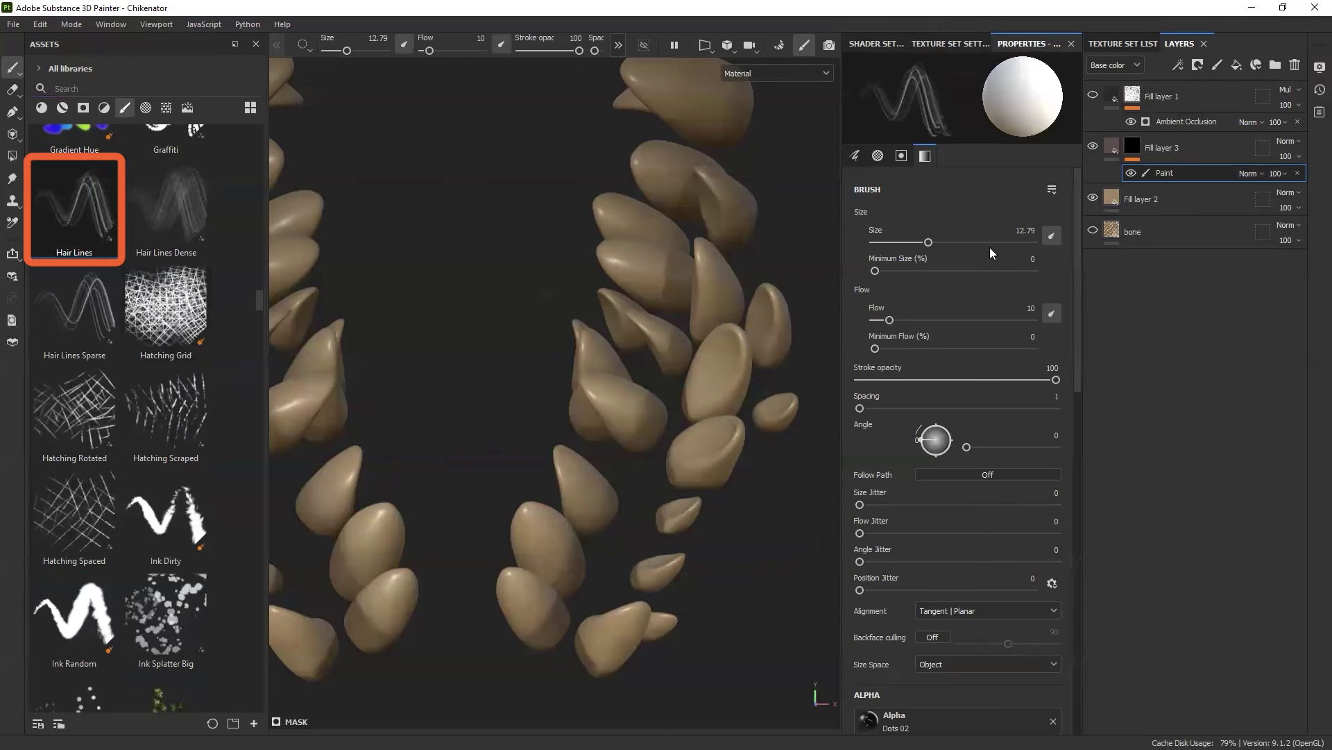
Step: Lower Fill layer 3's height slightly below zero, and set the mask paint brush size to 1.08
{"action": "left_click", "coordinate": [1113, 147]}
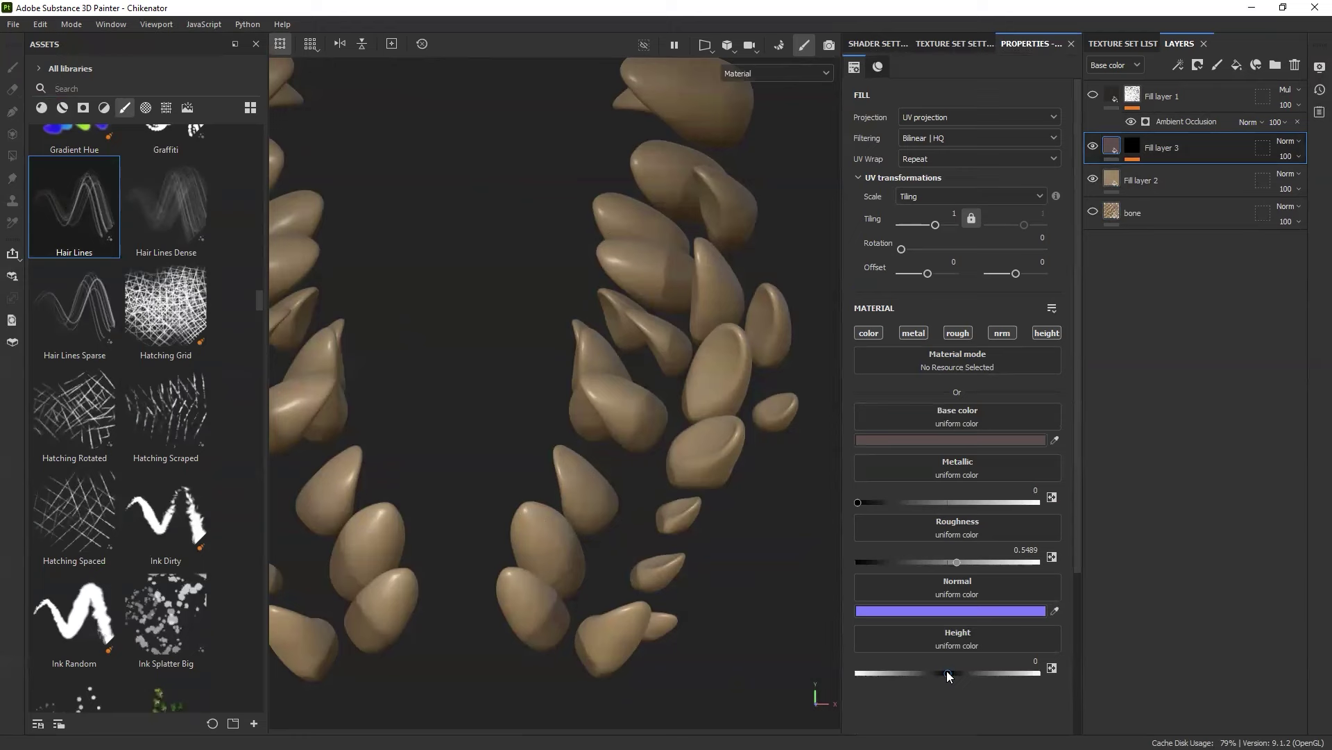
{"action": "left_click_drag", "start_coordinate": [947, 670], "coordinate": [942, 672]}
{"action": "left_click", "coordinate": [1133, 148]}
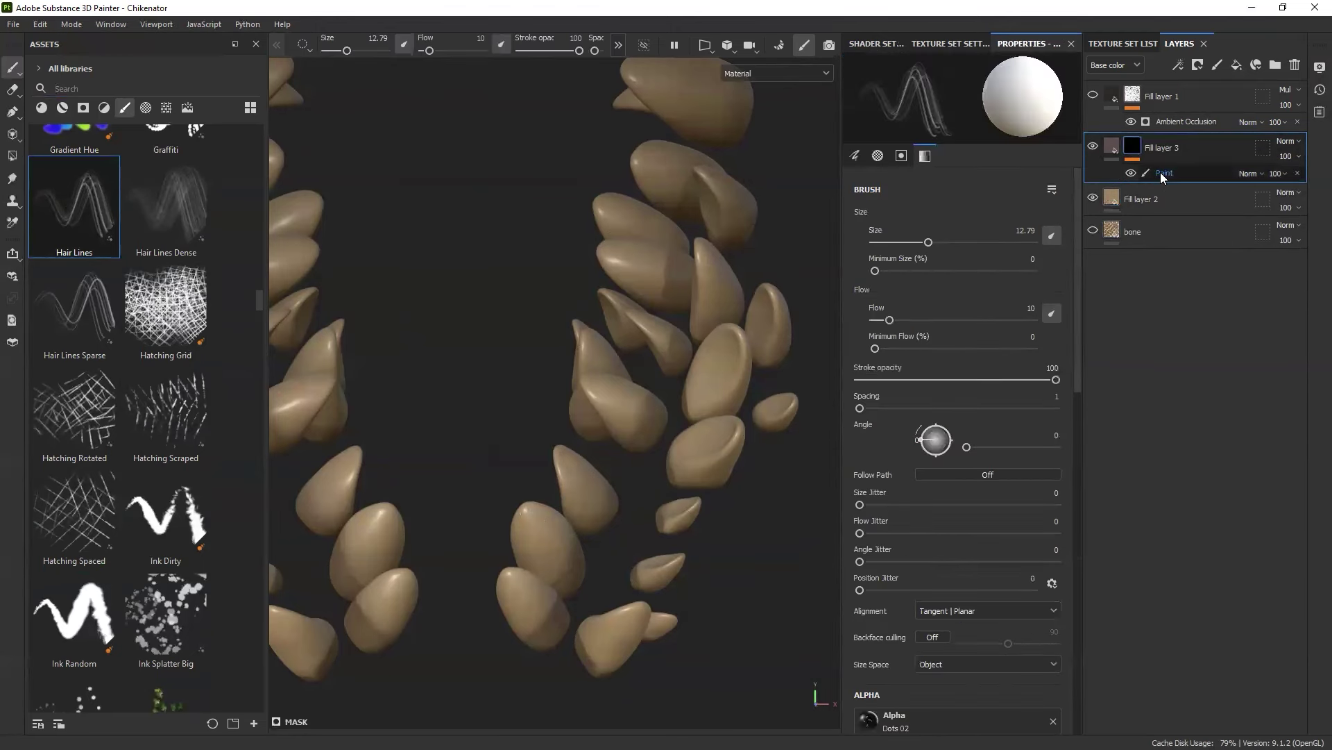
{"action": "left_click", "coordinate": [1160, 173]}
{"action": "right_click_drag", "start_coordinate": [589, 429], "coordinate": [430, 439], "text": "ctrl"}
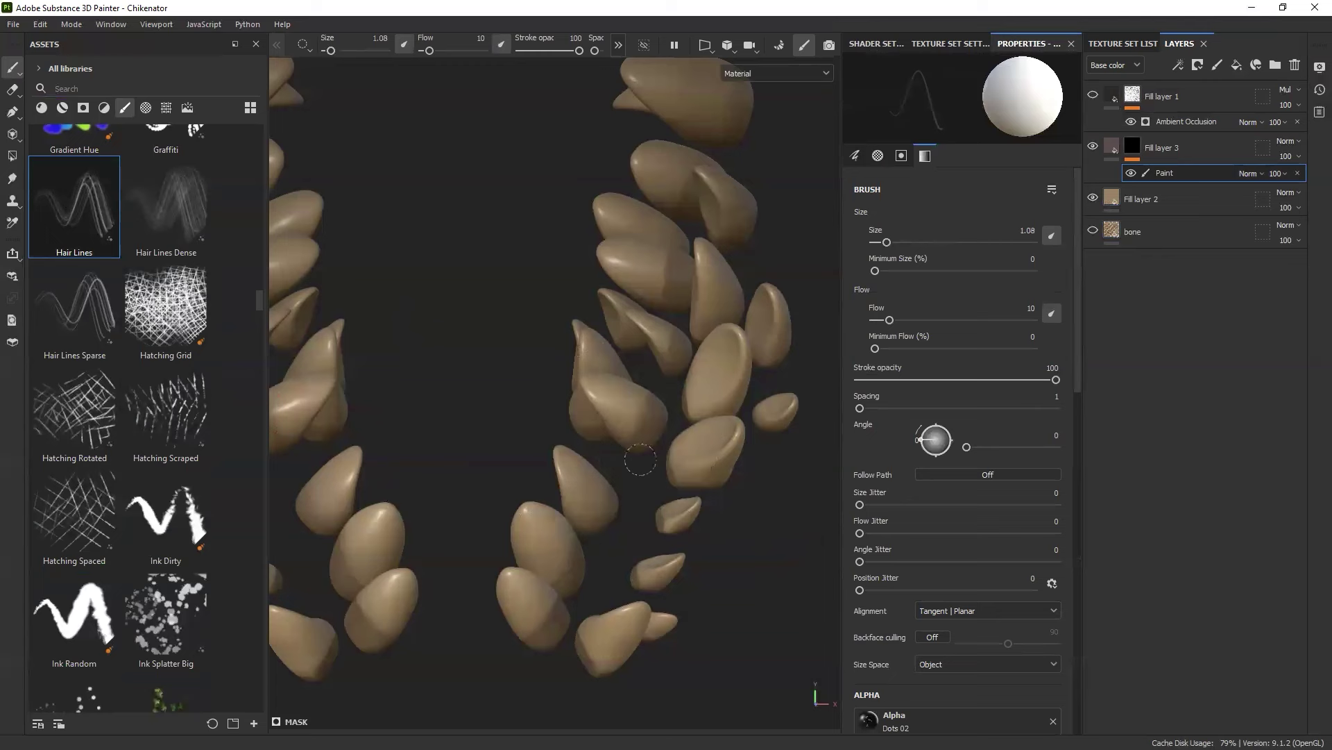
Step: Paint fine lengthwise hair-line strokes on the mask, running from the tip down over the front tooth
{"action": "middle_click_drag", "start_coordinate": [641, 460], "coordinate": [667, 260], "text": "alt"}
{"action": "scroll", "coordinate": [642, 246], "scroll_direction": "up", "scroll_amount": 3}
{"action": "mouse_move", "coordinate": [506, 441]}
{"action": "left_mouse_down", "text": "alt"}
{"action": "mouse_move", "coordinate": [479, 452]}
{"action": "mouse_move", "coordinate": [562, 458]}
{"action": "mouse_move", "coordinate": [630, 437]}
{"action": "mouse_move", "coordinate": [667, 462]}
{"action": "left_mouse_up", "text": "alt"}
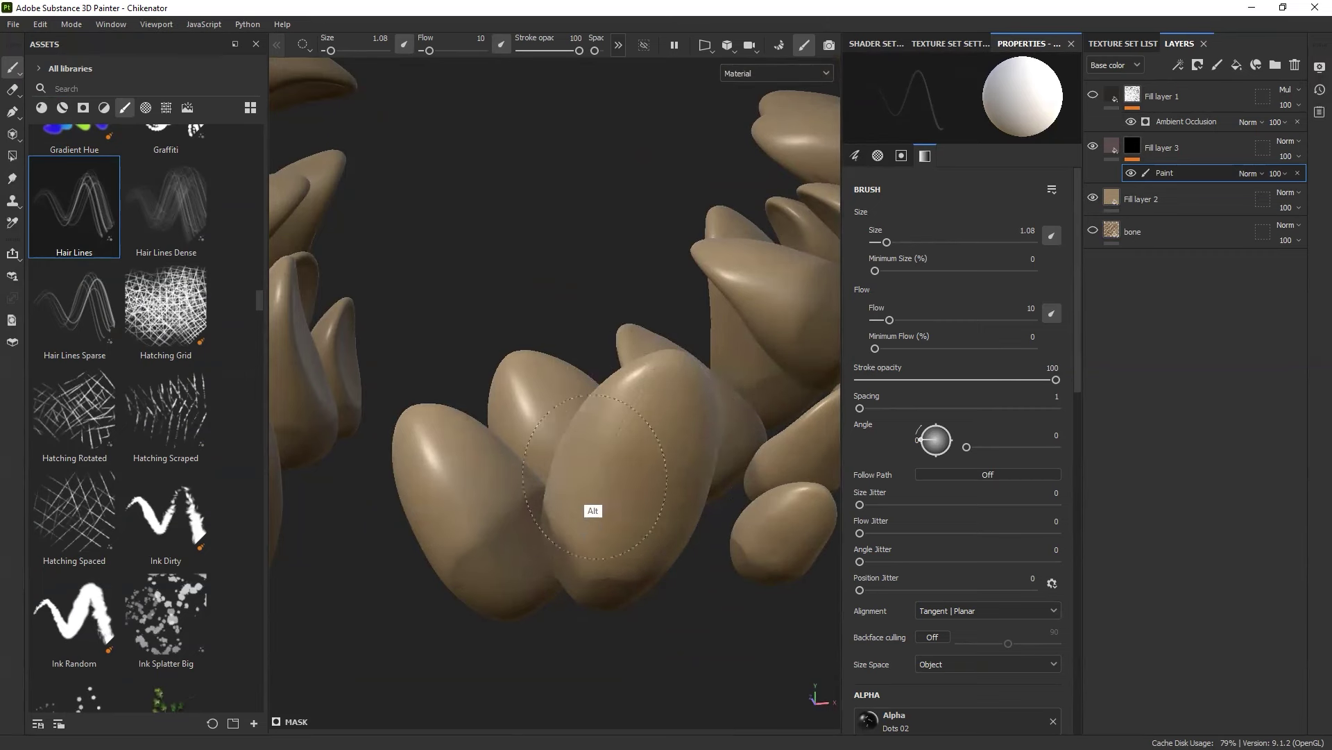
{"action": "left_click_drag", "start_coordinate": [594, 476], "coordinate": [629, 459], "text": "alt"}
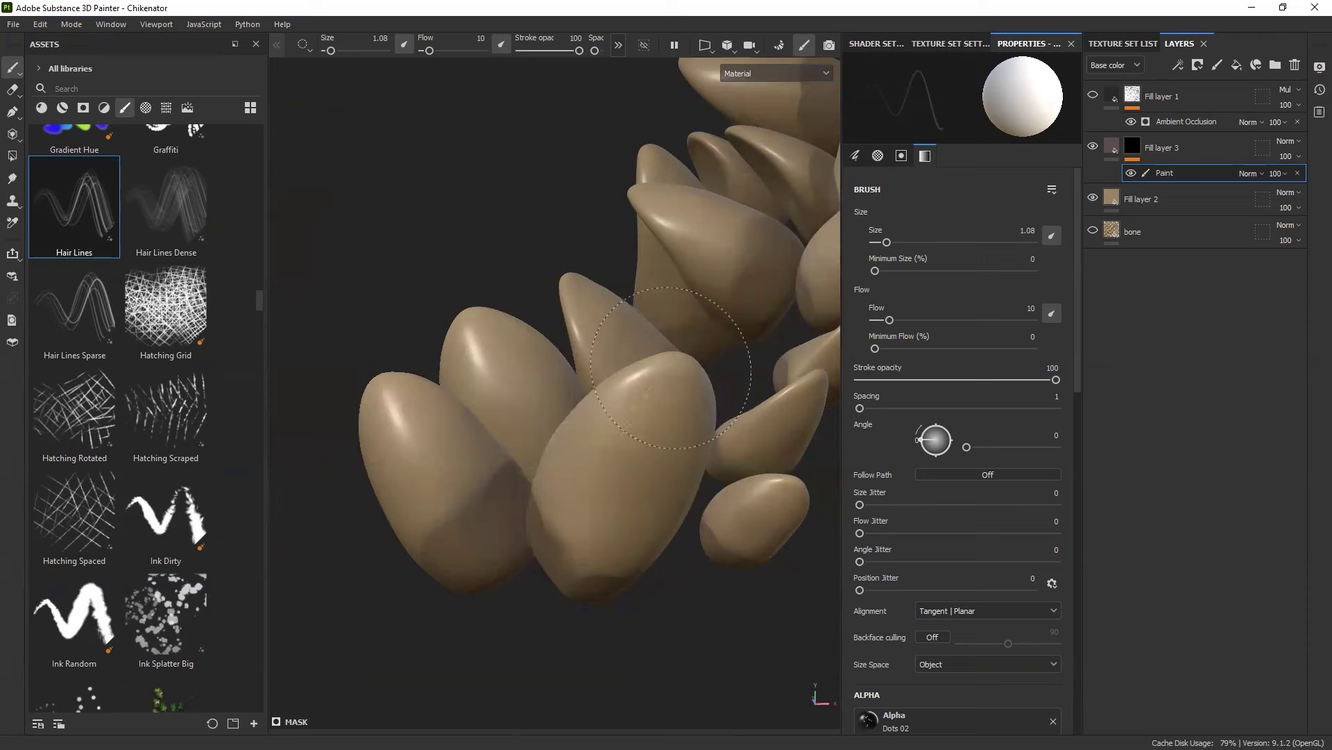
{"action": "left_click_drag", "start_coordinate": [606, 439], "coordinate": [689, 388], "text": "alt"}
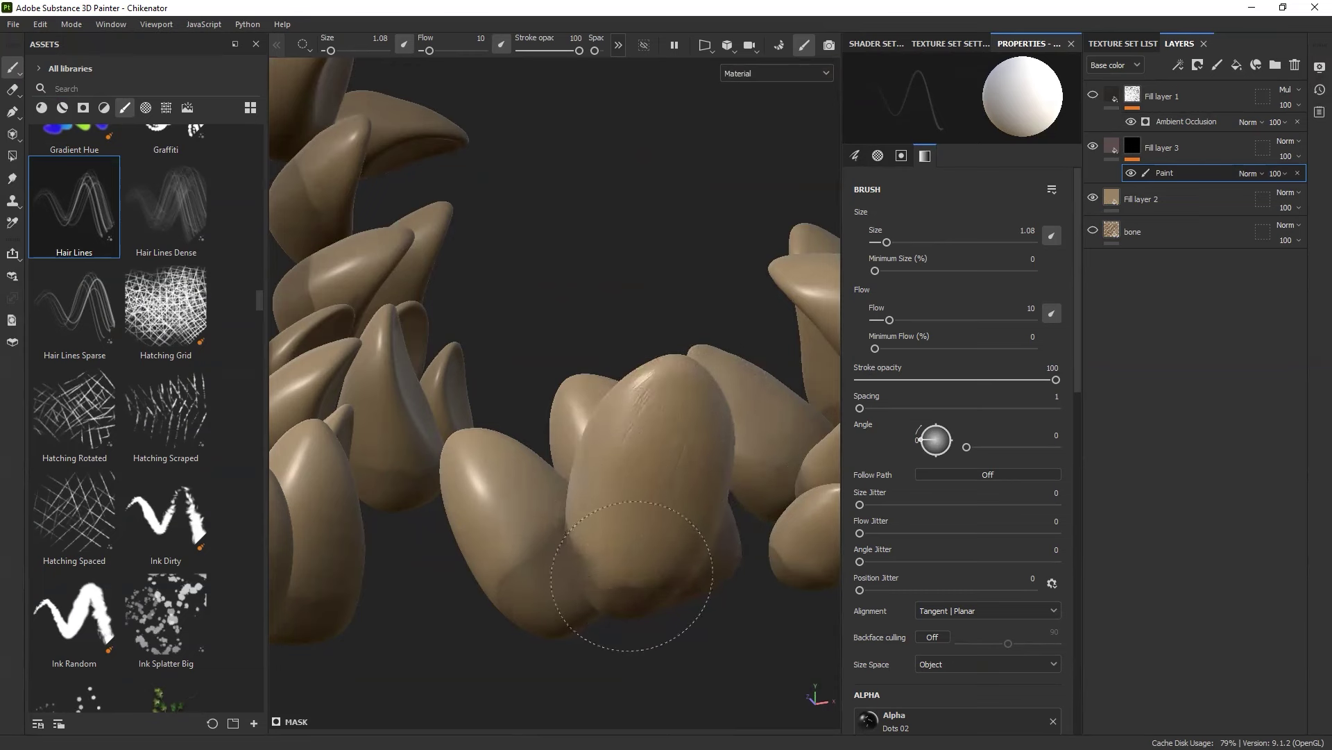
{"action": "left_click_drag", "start_coordinate": [675, 457], "coordinate": [697, 404], "text": "alt"}
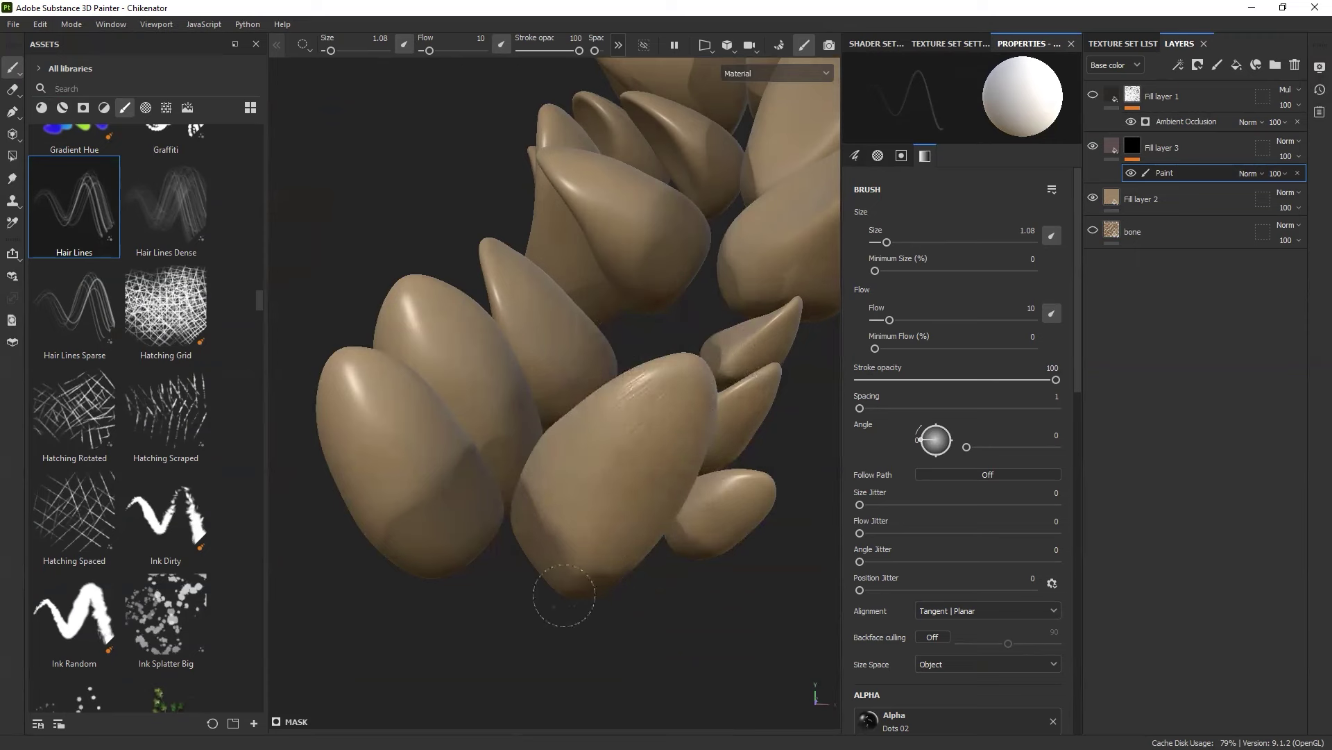
{"action": "mouse_move", "coordinate": [565, 595]}
{"action": "left_mouse_down", "text": "alt"}
{"action": "mouse_move", "coordinate": [606, 565]}
{"action": "mouse_move", "coordinate": [610, 523]}
{"action": "mouse_move", "coordinate": [640, 557]}
{"action": "left_mouse_up", "text": "alt"}
Step: Add a Levels effect above the mask's paint and lower its input white point to 0.348 to strengthen the strokes
{"action": "scroll", "coordinate": [617, 525], "scroll_direction": "up", "scroll_amount": 2}
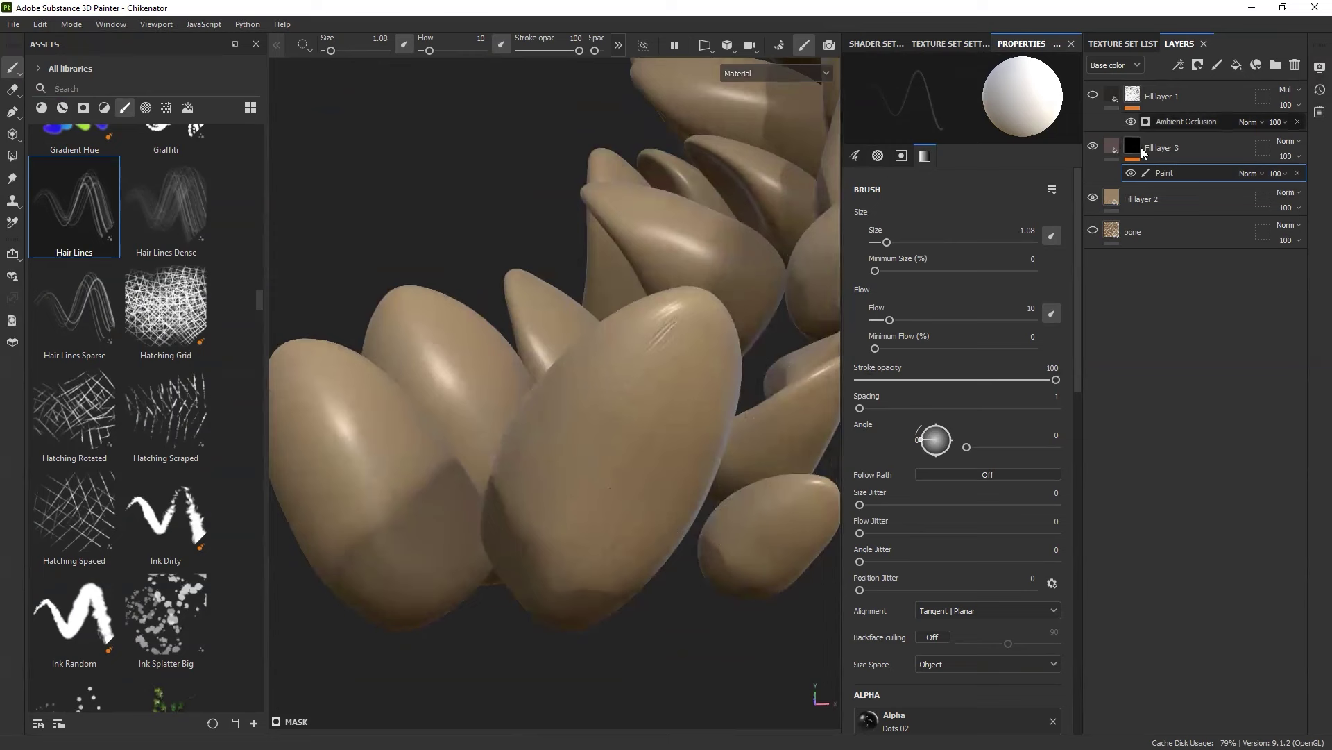
{"action": "left_click", "coordinate": [1180, 64]}
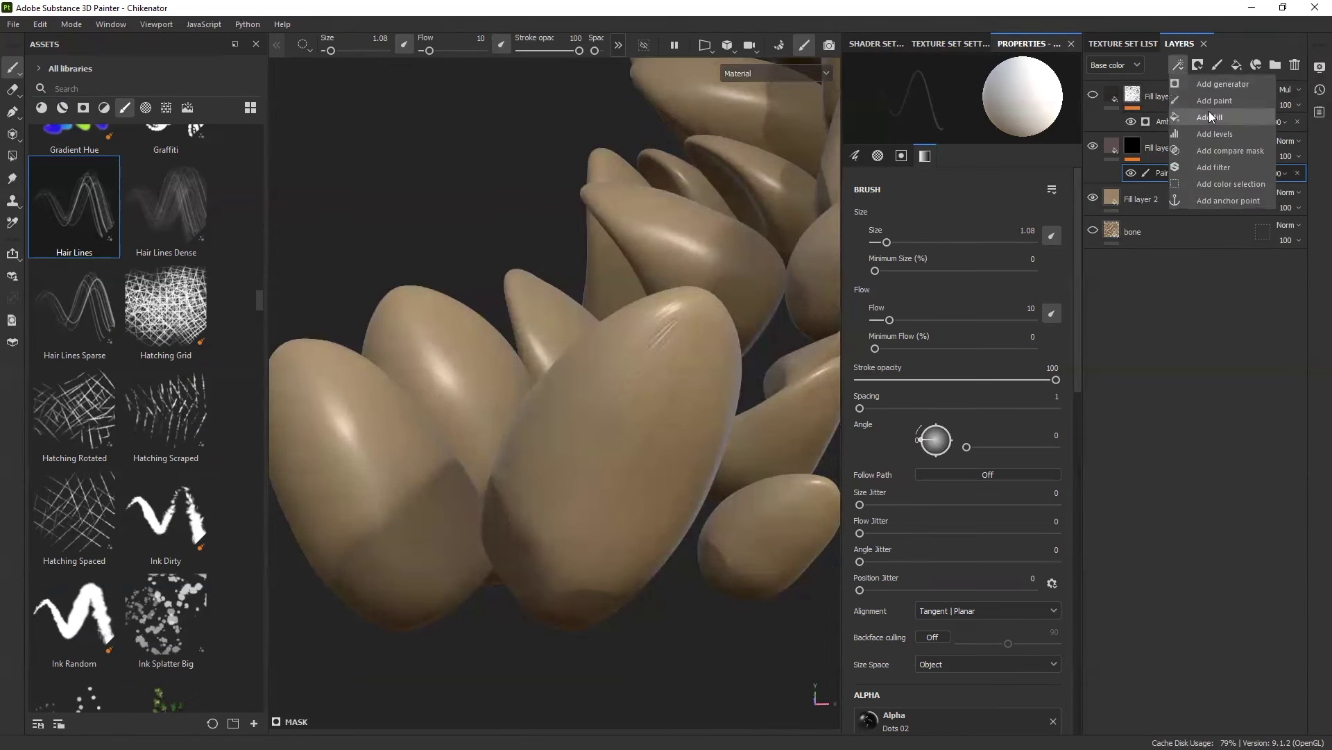
{"action": "left_click", "coordinate": [1220, 134]}
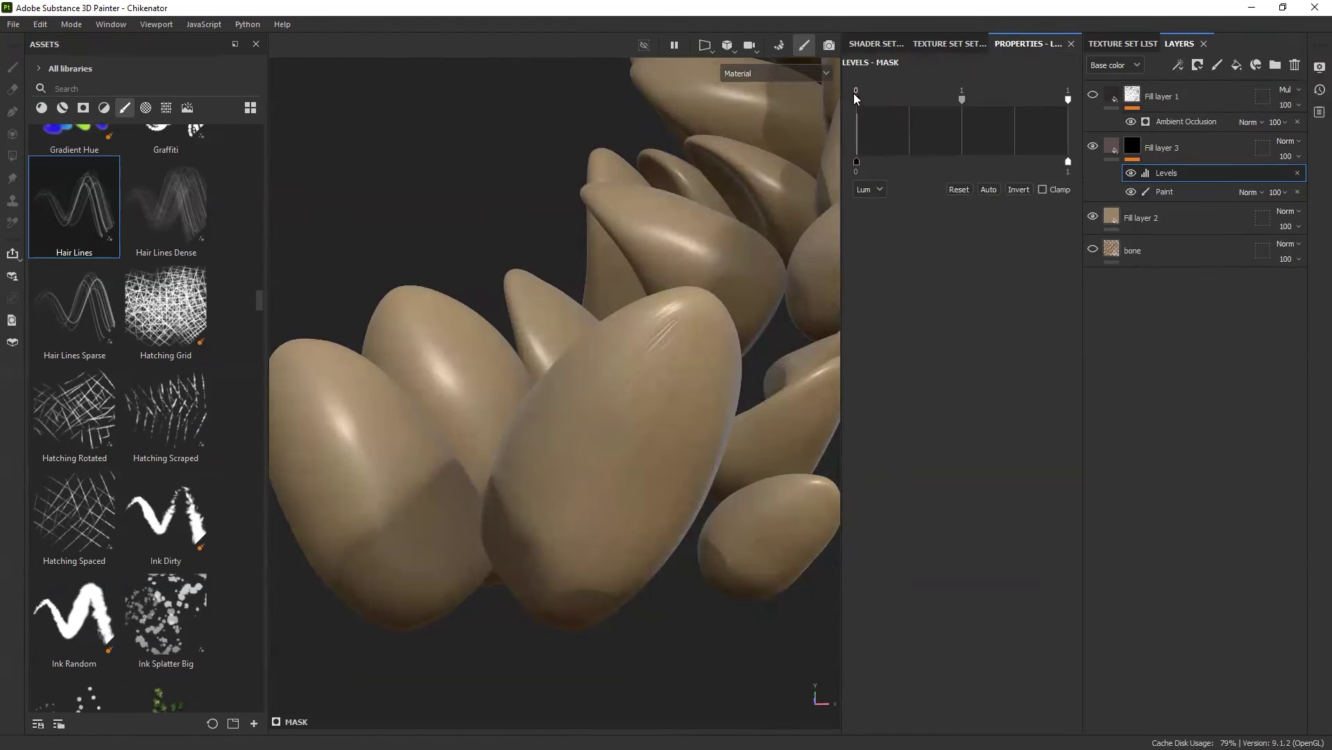
{"action": "mouse_move", "coordinate": [858, 97]}
{"action": "left_mouse_down"}
{"action": "mouse_move", "coordinate": [934, 99]}
{"action": "mouse_move", "coordinate": [843, 97]}
{"action": "left_mouse_up"}
{"action": "mouse_move", "coordinate": [1066, 103]}
{"action": "left_mouse_down"}
{"action": "mouse_move", "coordinate": [894, 122]}
{"action": "mouse_move", "coordinate": [930, 129]}
{"action": "left_mouse_up"}
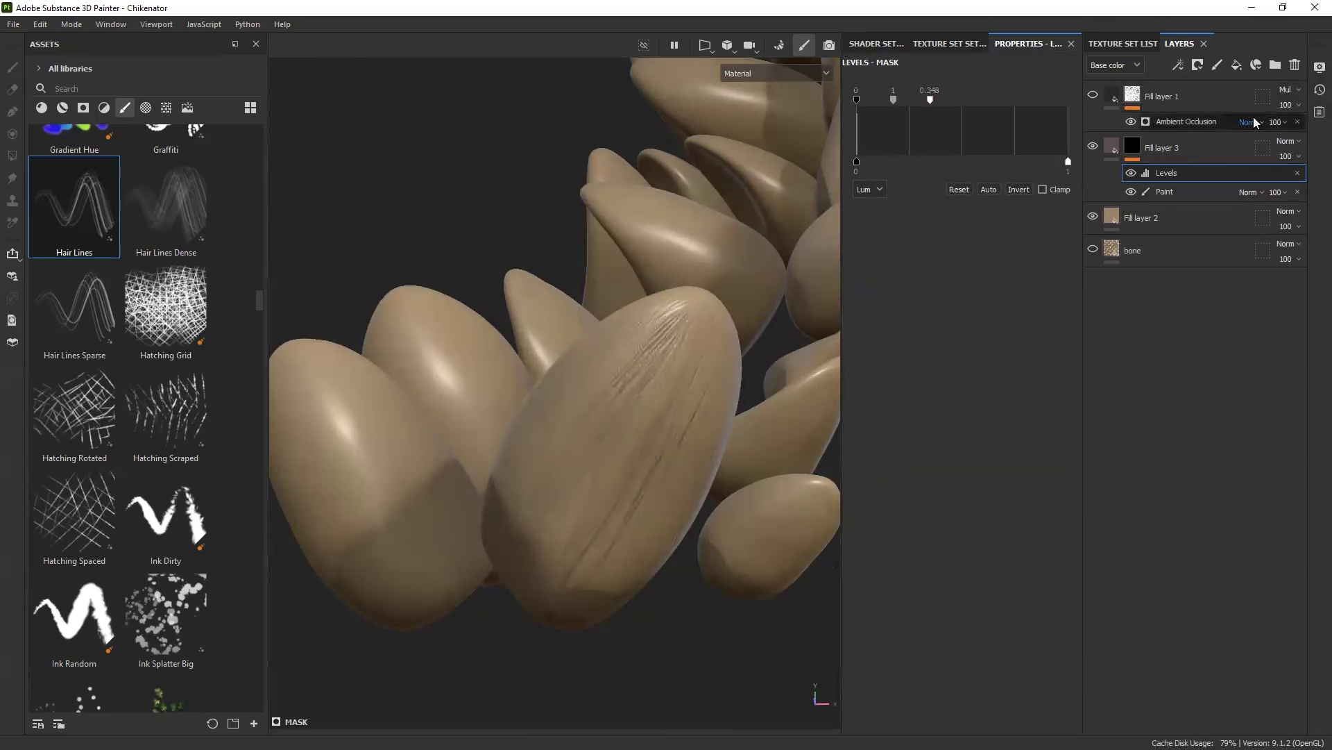
Step: Add a Blur filter above the mask's Levels effect with a blur intensity of 0.21
{"action": "left_click", "coordinate": [1180, 69]}
{"action": "left_click", "coordinate": [1220, 163]}
{"action": "left_click", "coordinate": [1048, 108]}
{"action": "type", "text": "bl"}
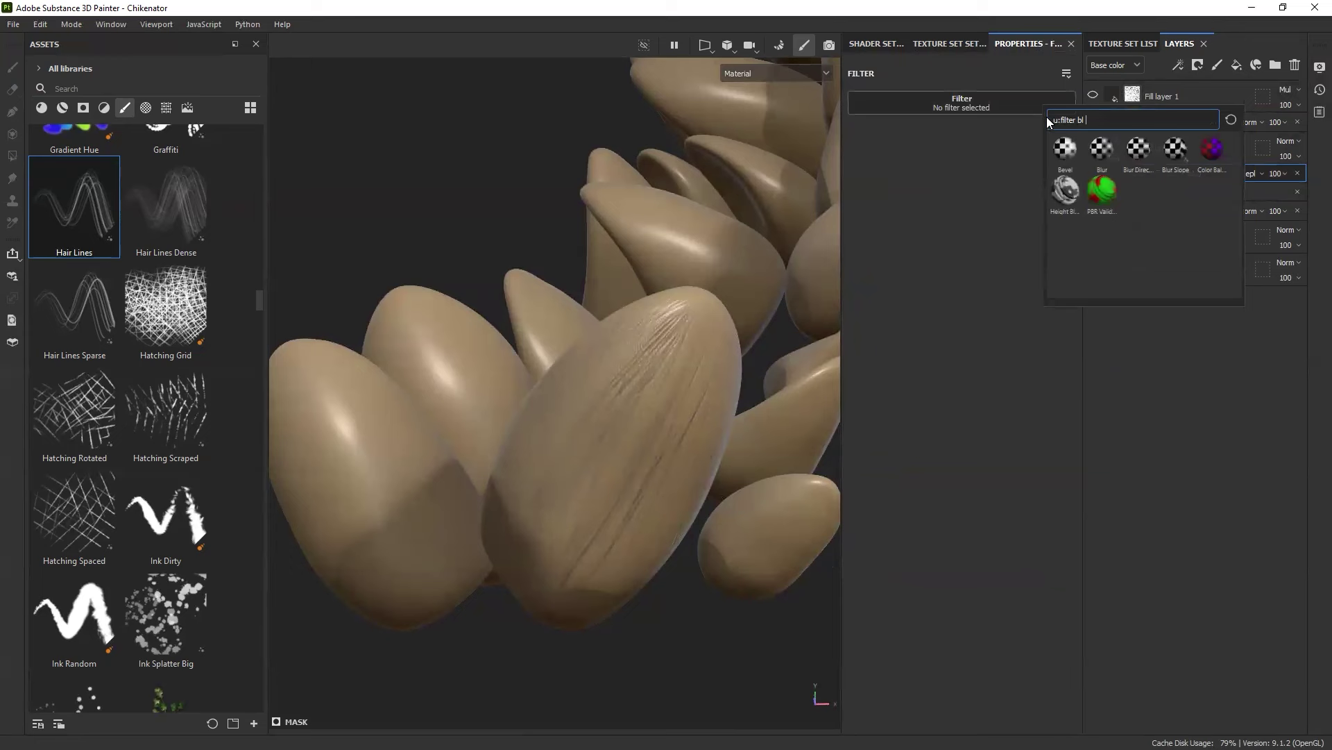
{"action": "left_click", "coordinate": [1099, 151]}
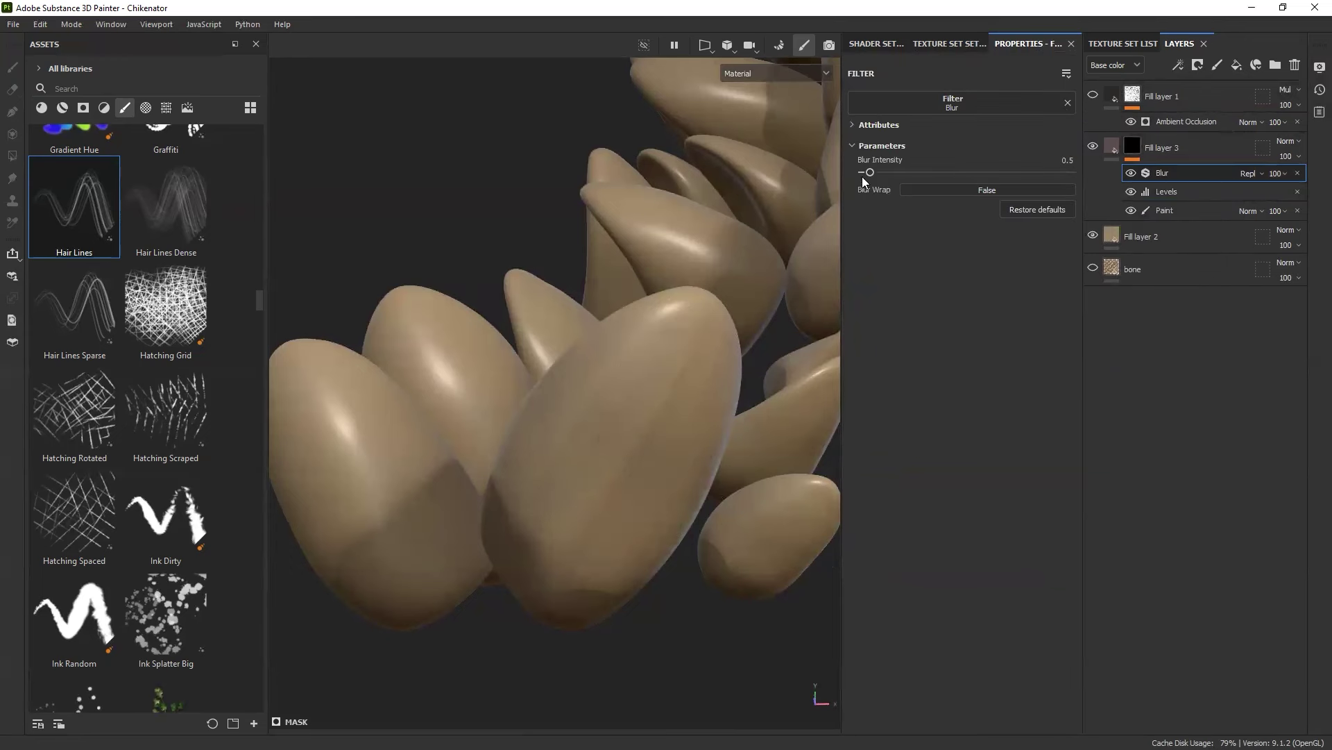
{"action": "left_click_drag", "start_coordinate": [872, 174], "coordinate": [868, 175]}
{"action": "scroll", "coordinate": [740, 384], "scroll_direction": "down", "scroll_amount": 4}
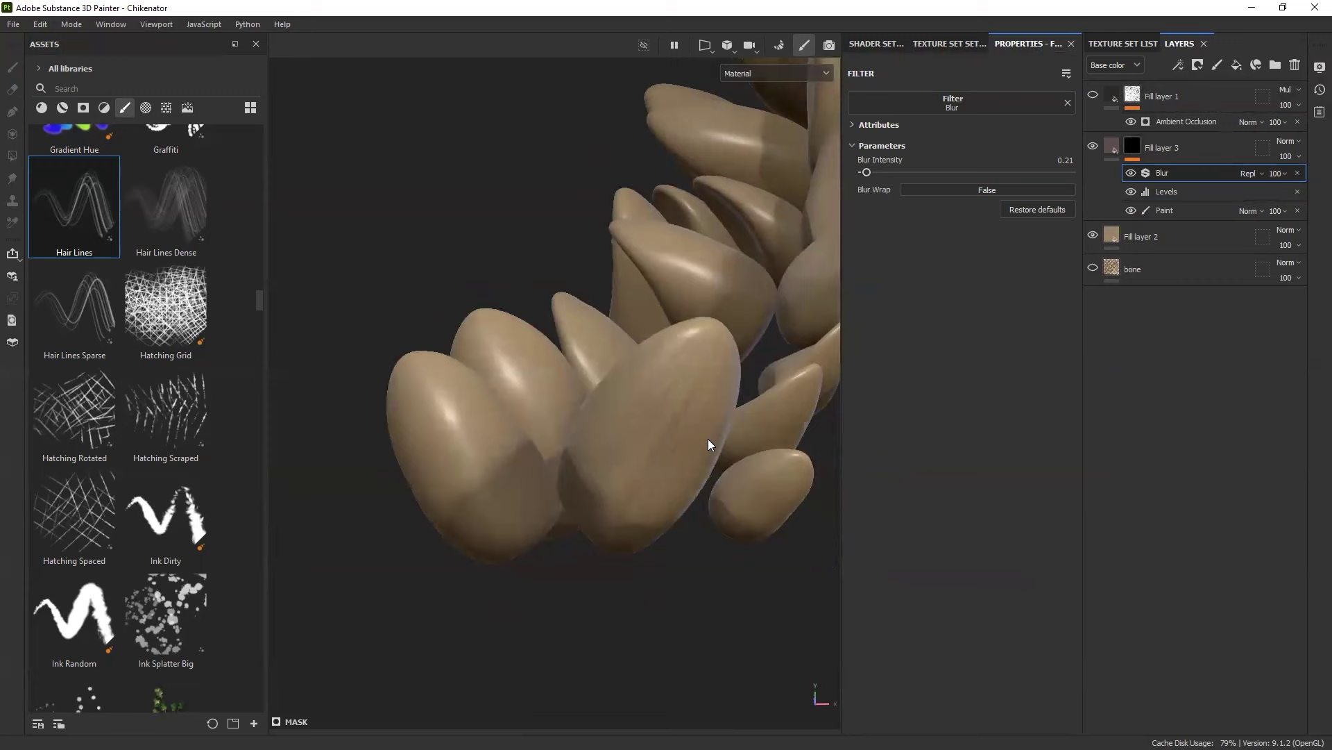
Step: Hide Fill layer 3 and Fill layer 2, and show Fill layer 1 and the bone layer again
{"action": "left_click_drag", "start_coordinate": [631, 553], "coordinate": [625, 556], "text": "alt"}
{"action": "scroll", "coordinate": [628, 554], "scroll_direction": "down", "scroll_amount": 4}
{"action": "scroll", "coordinate": [630, 553], "scroll_direction": "down", "scroll_amount": 2}
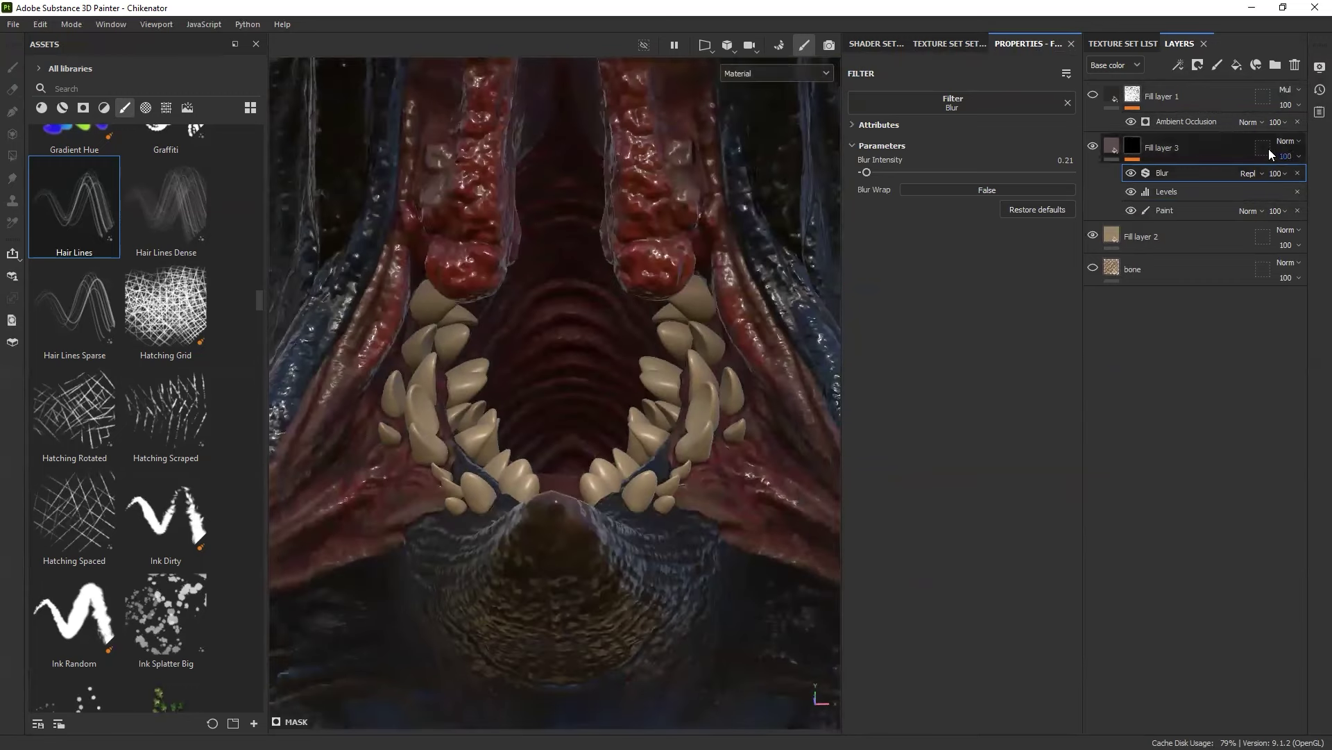
{"action": "left_click", "coordinate": [1092, 146]}
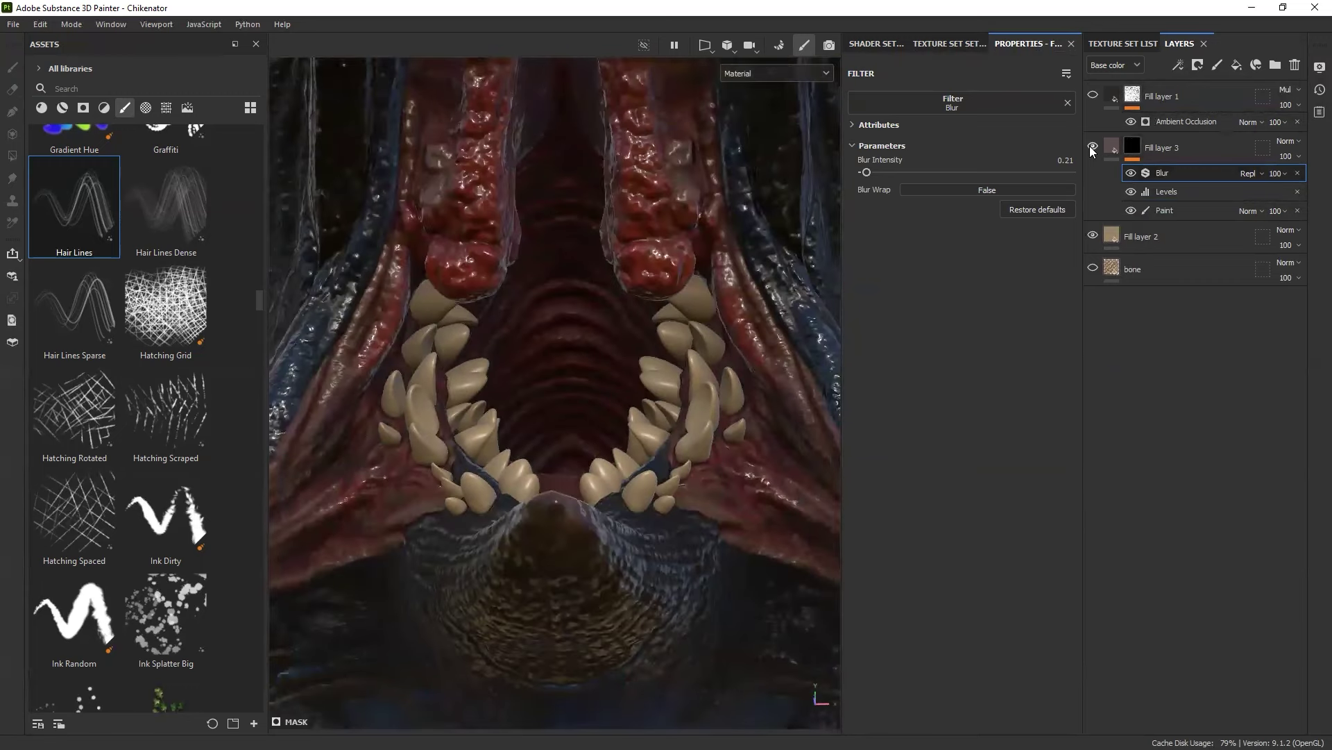
{"action": "left_click", "coordinate": [1092, 95]}
{"action": "left_click", "coordinate": [1092, 234]}
{"action": "left_click", "coordinate": [1093, 267]}
Step: Examine the whole bust from the front and side, and look closely at the face and eye
{"action": "scroll", "coordinate": [693, 379], "scroll_direction": "down", "scroll_amount": 2}
{"action": "scroll", "coordinate": [693, 379], "scroll_direction": "down", "scroll_amount": 6}
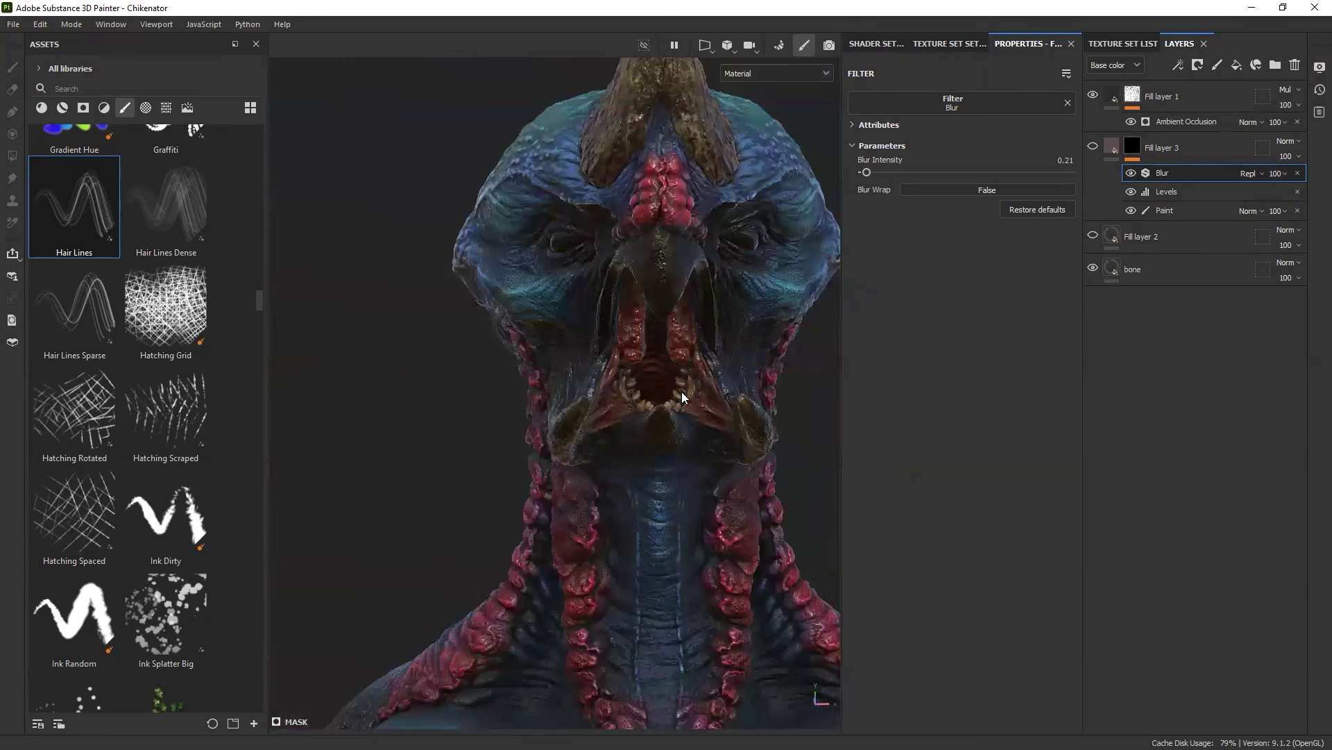
{"action": "middle_click_drag", "start_coordinate": [693, 379], "coordinate": [615, 375], "text": "alt"}
{"action": "left_click_drag", "start_coordinate": [616, 375], "coordinate": [693, 440], "text": "alt"}
{"action": "middle_click_drag", "start_coordinate": [693, 440], "coordinate": [631, 420], "text": "alt"}
{"action": "left_click_drag", "start_coordinate": [631, 423], "coordinate": [622, 421], "text": "alt"}
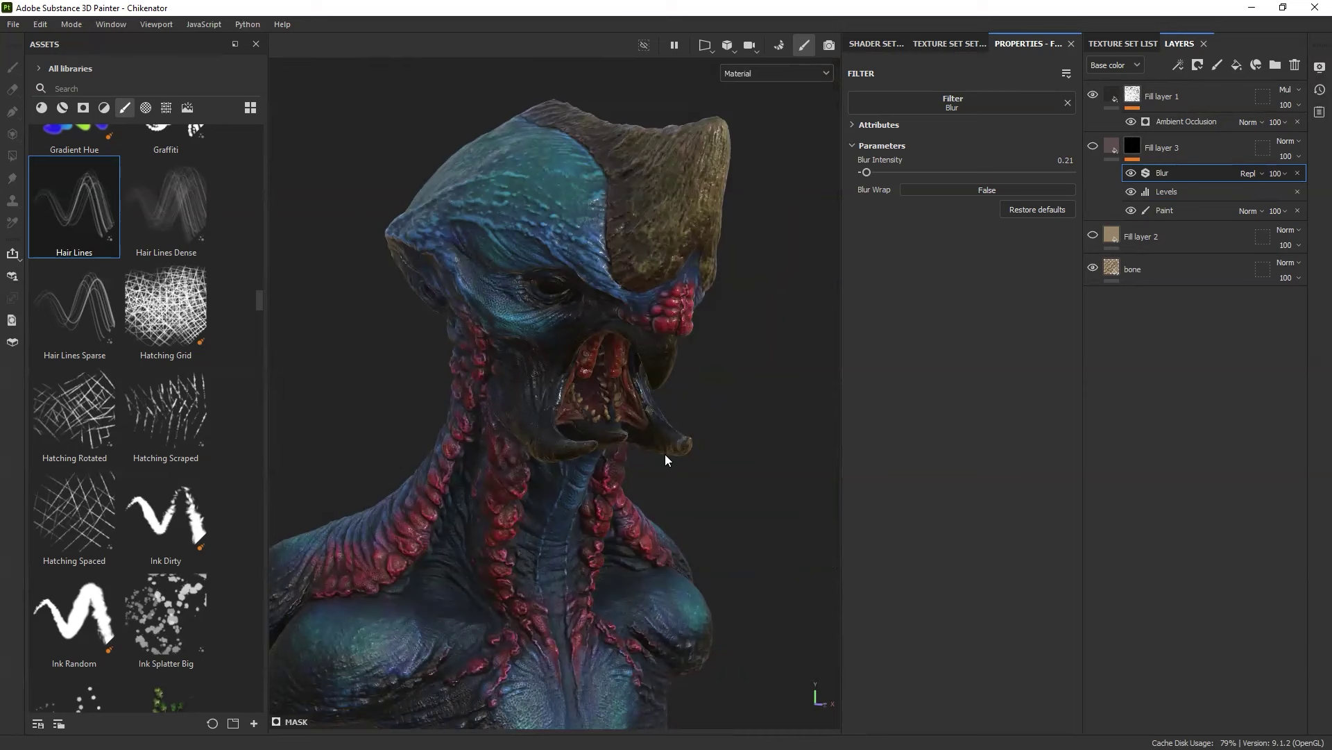
{"action": "scroll", "coordinate": [684, 447], "scroll_direction": "up", "scroll_amount": 5}
{"action": "scroll", "coordinate": [586, 390], "scroll_direction": "down", "scroll_amount": 5}
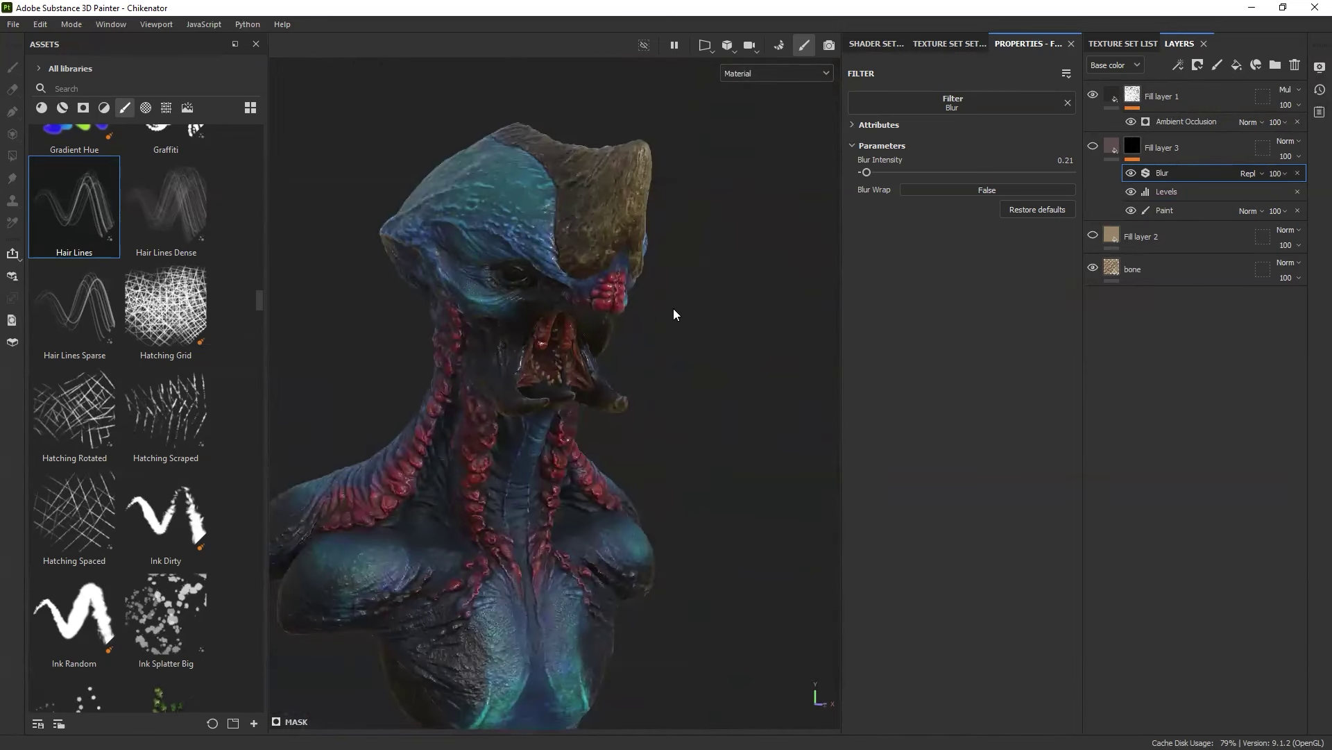
{"action": "left_click_drag", "start_coordinate": [674, 310], "coordinate": [732, 324], "text": "alt"}
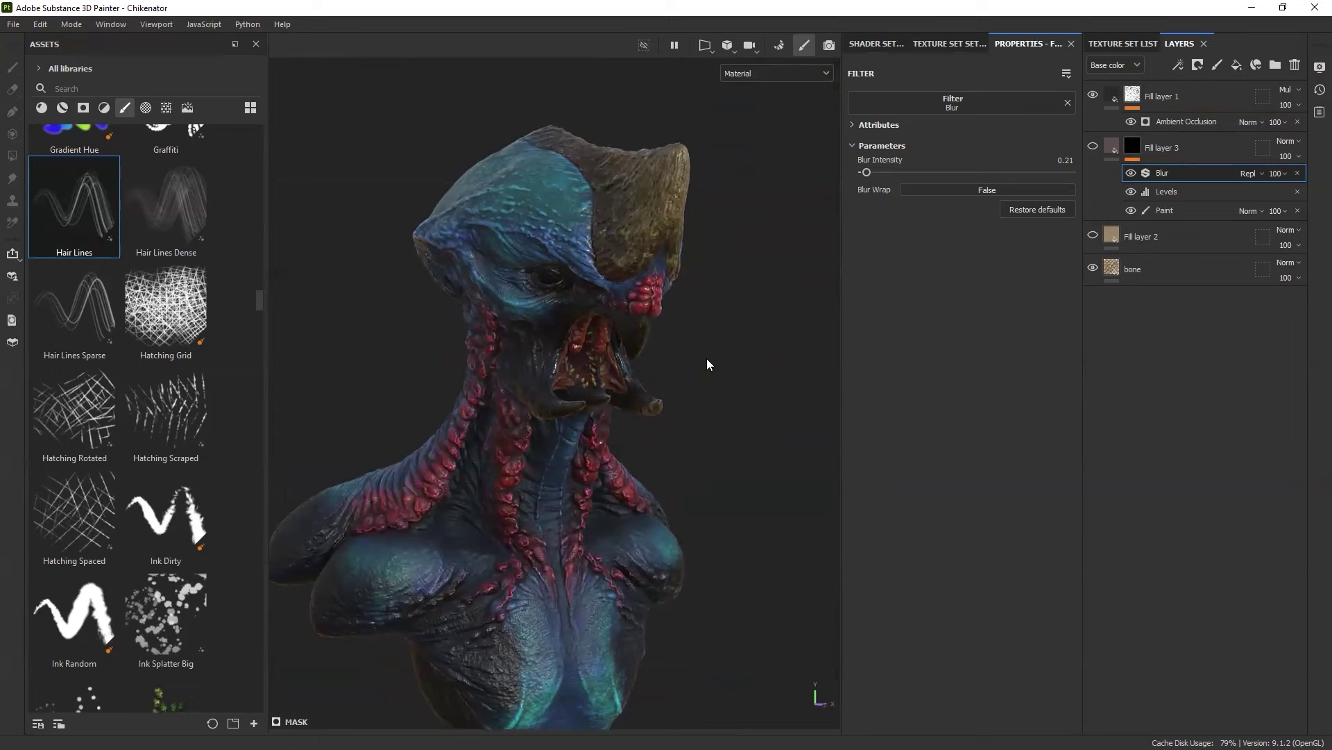
{"action": "scroll", "coordinate": [549, 283], "scroll_direction": "up", "scroll_amount": 6}
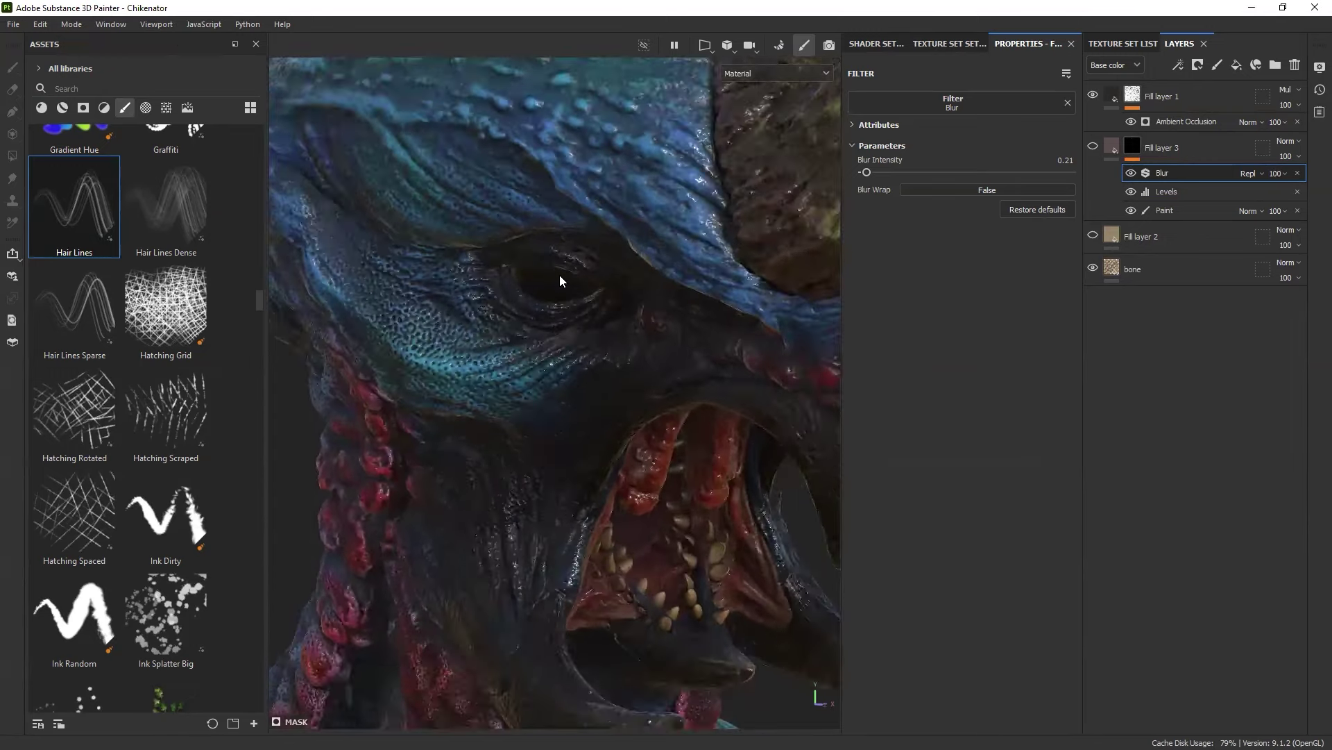
{"action": "right_click_drag", "start_coordinate": [565, 272], "coordinate": [547, 285], "text": "shift"}
{"action": "left_click_drag", "start_coordinate": [548, 286], "coordinate": [588, 232], "text": "alt"}
{"action": "right_click_drag", "start_coordinate": [588, 231], "coordinate": [534, 286], "text": "shift"}
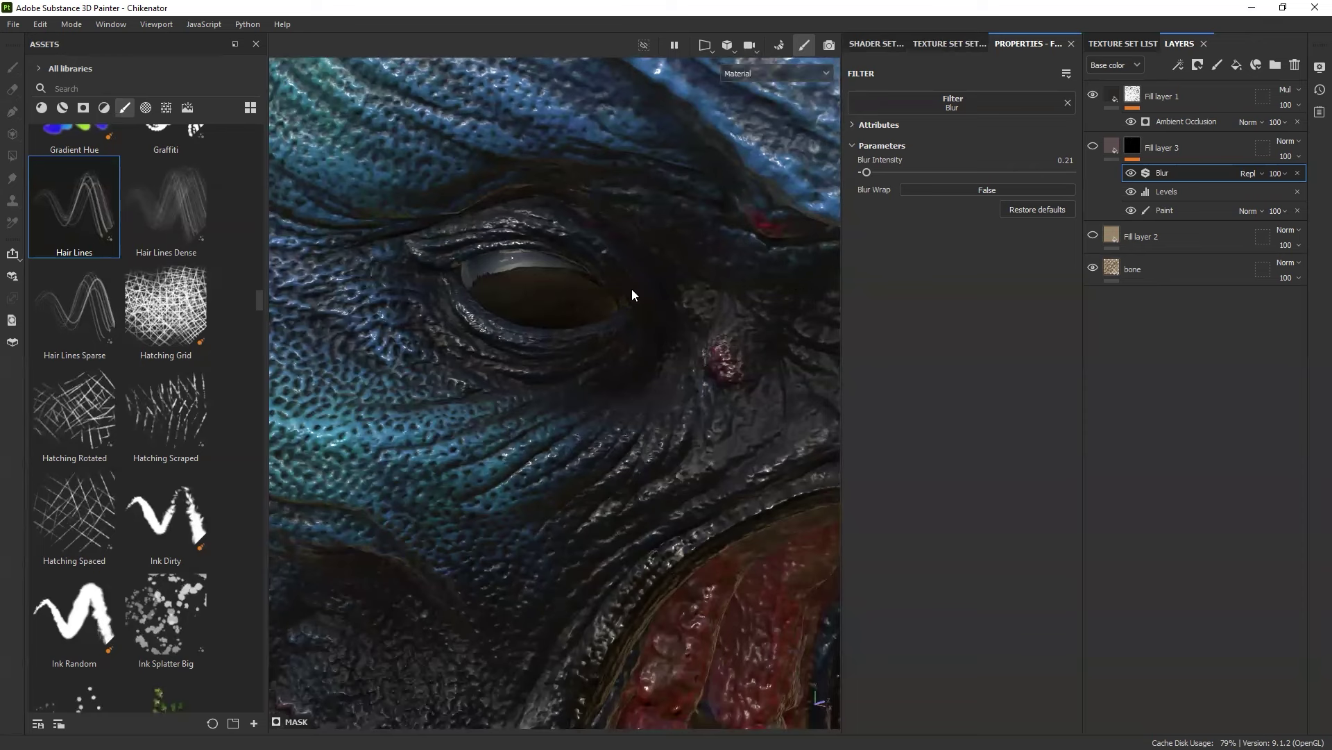
Step: In the eye's texture set, add a new fill layer with a bright cyan base color
{"action": "right_click", "coordinate": [546, 283], "text": "ctrl+alt"}
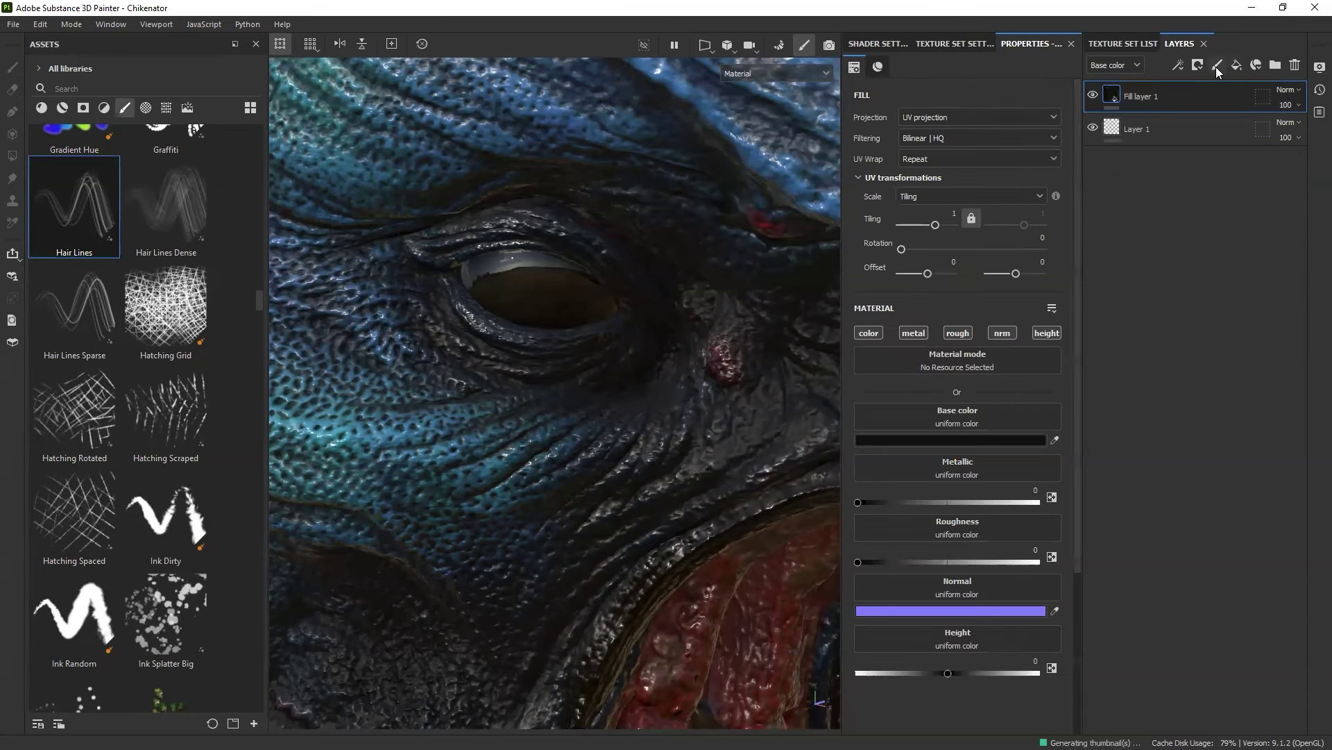
{"action": "left_click", "coordinate": [1236, 64]}
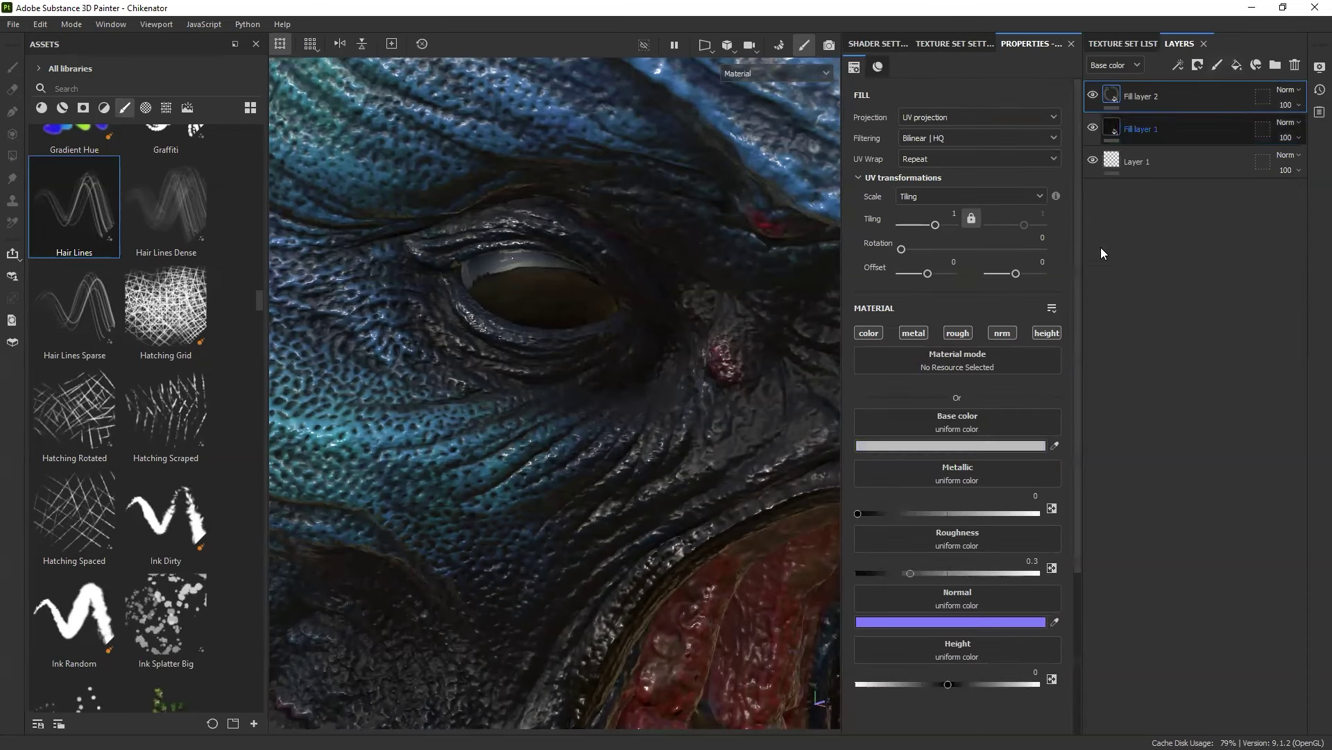
{"action": "left_click", "coordinate": [1041, 440]}
{"action": "left_click", "coordinate": [1140, 346]}
{"action": "left_click", "coordinate": [1179, 376]}
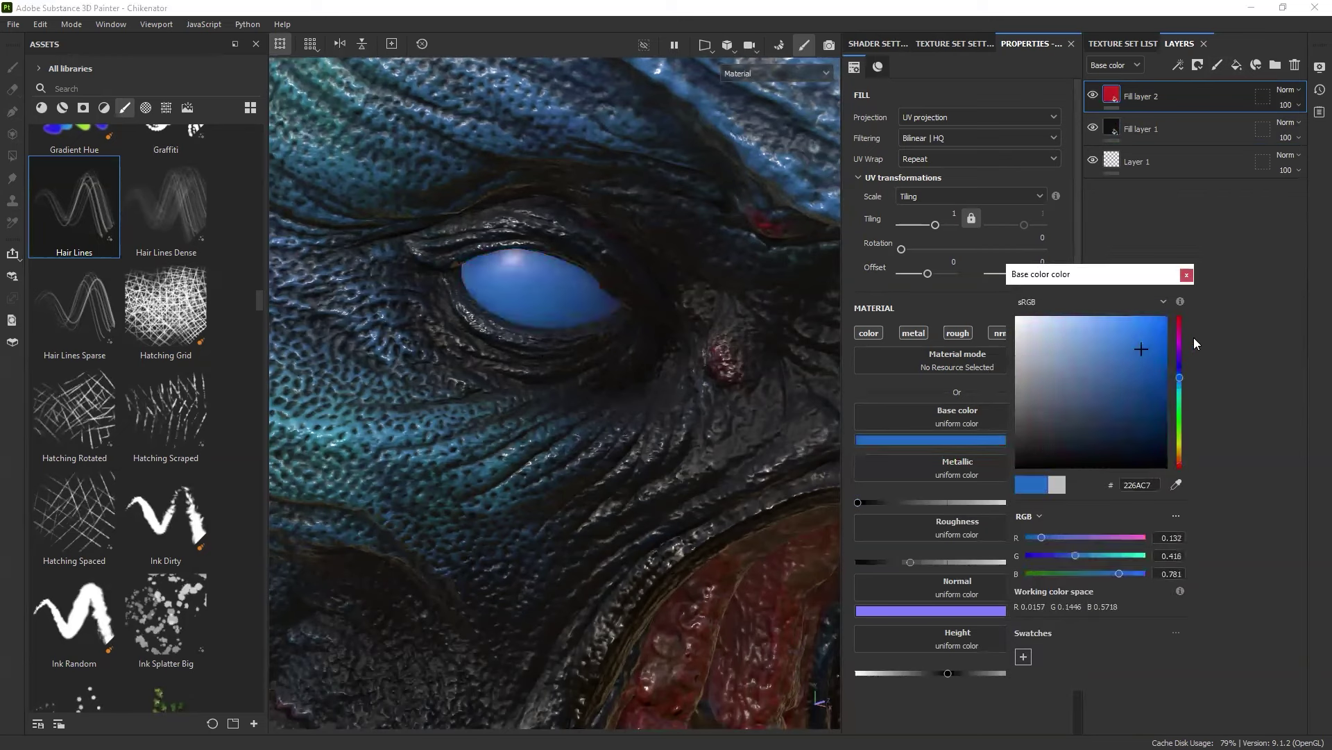
{"action": "left_click", "coordinate": [1122, 329]}
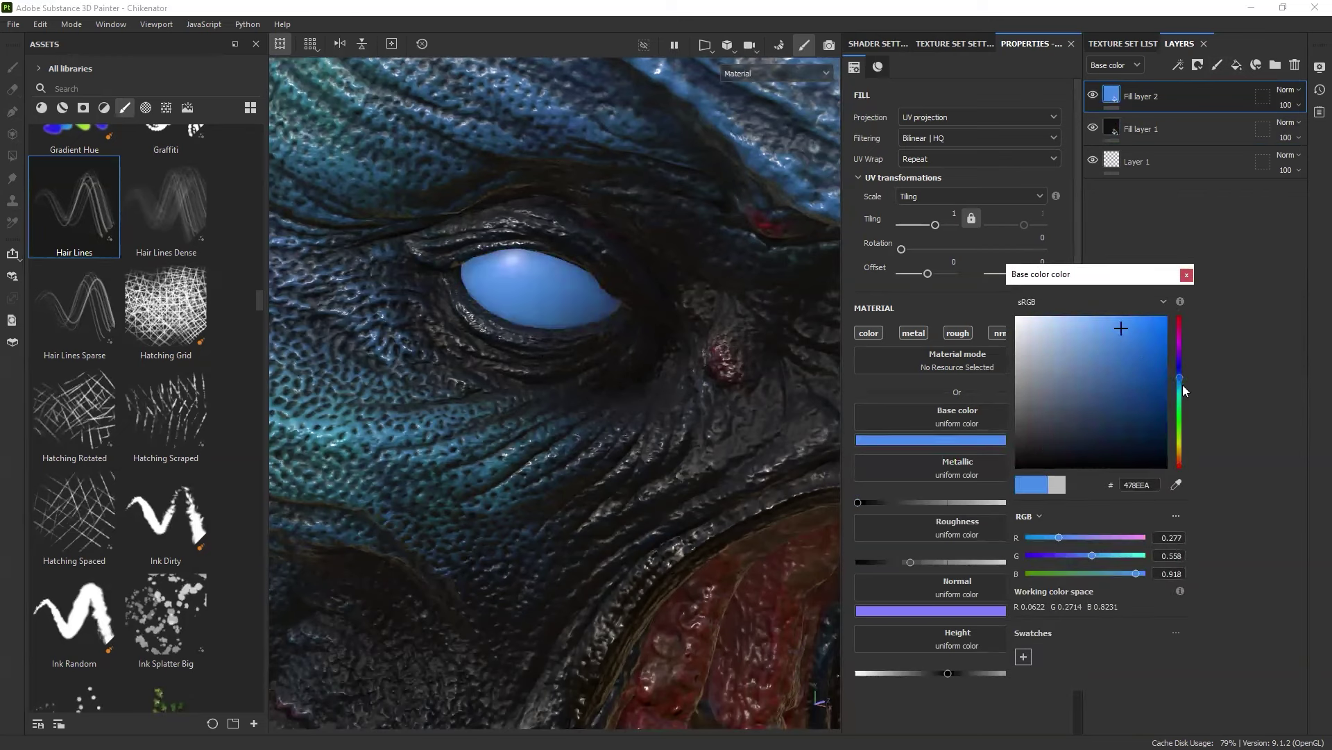
{"action": "left_click", "coordinate": [1178, 386]}
{"action": "left_click", "coordinate": [1187, 274]}
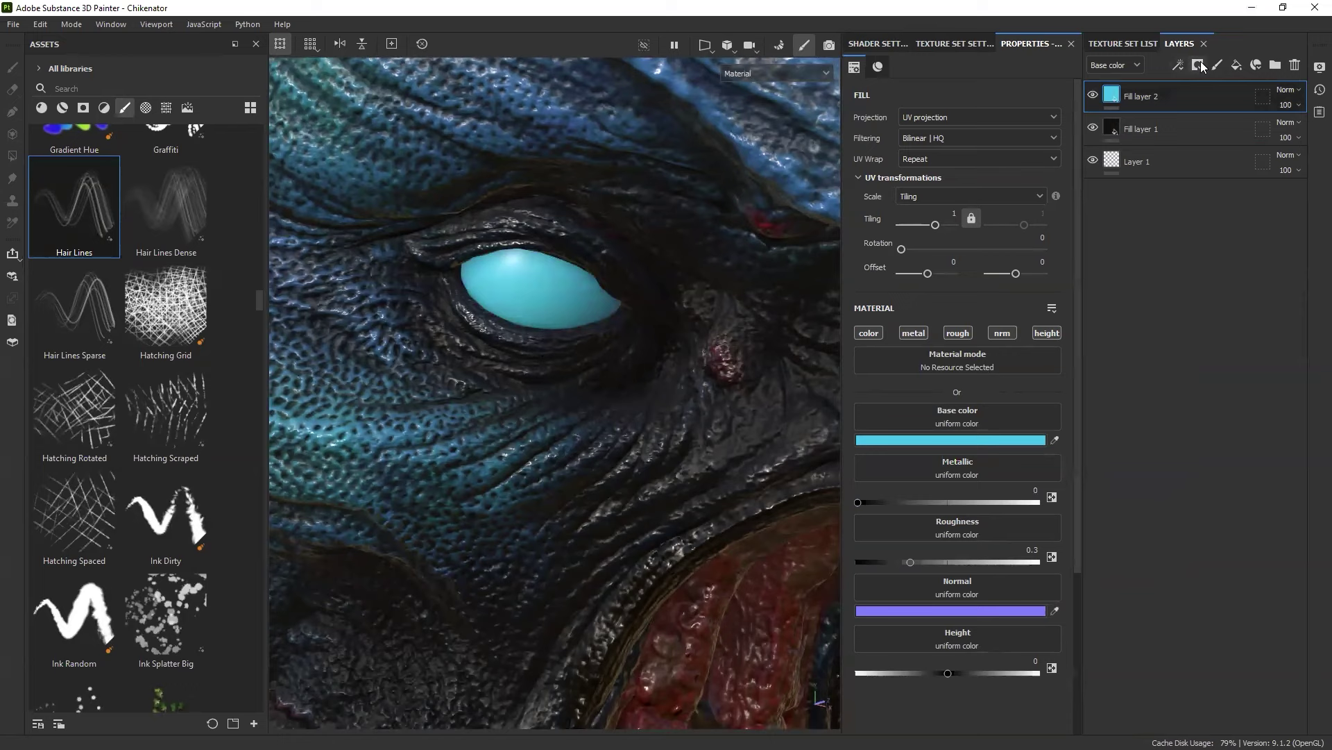
Step: Give the cyan fill layer a black mask with a paint effect, and choose the Basic Hard brush
{"action": "left_click", "coordinate": [1200, 64]}
{"action": "left_click", "coordinate": [1223, 101]}
{"action": "left_click", "coordinate": [1196, 65]}
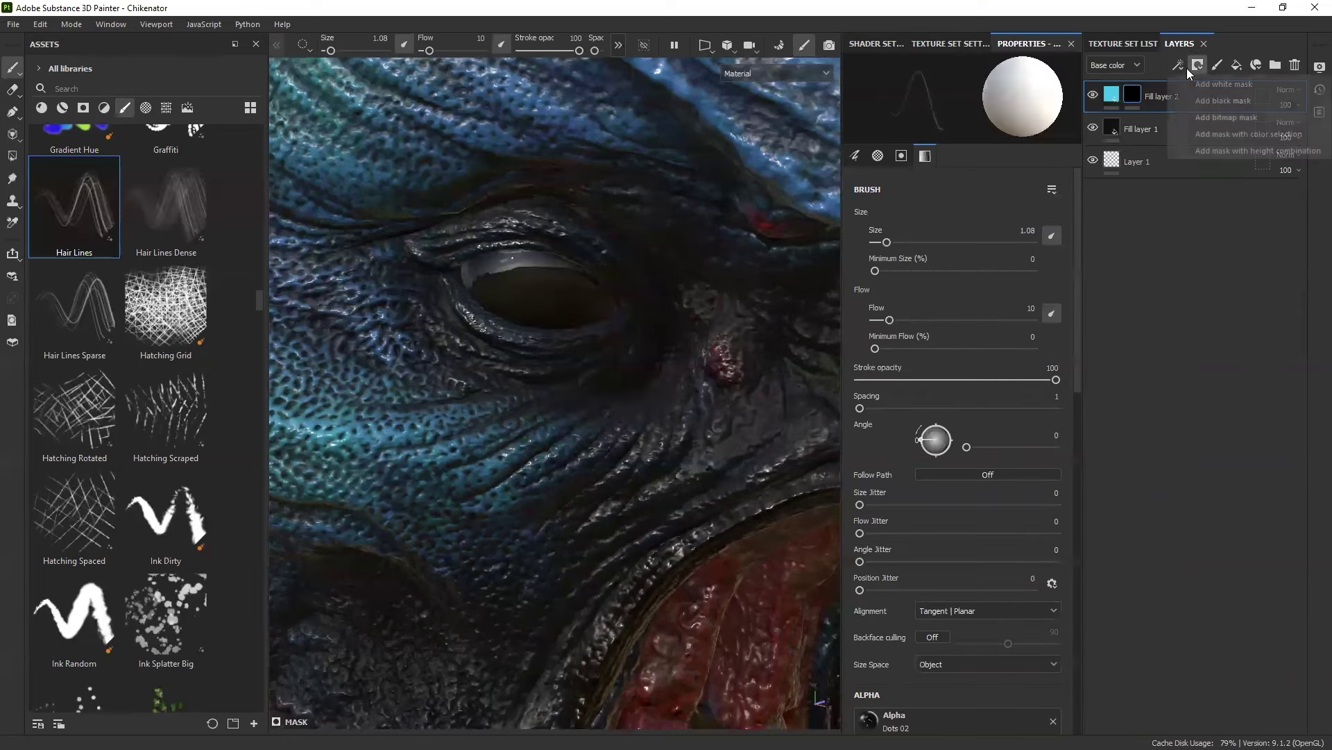
{"action": "left_click", "coordinate": [1179, 66]}
{"action": "left_click", "coordinate": [1186, 99]}
{"action": "left_click_drag", "start_coordinate": [259, 300], "coordinate": [265, 147]}
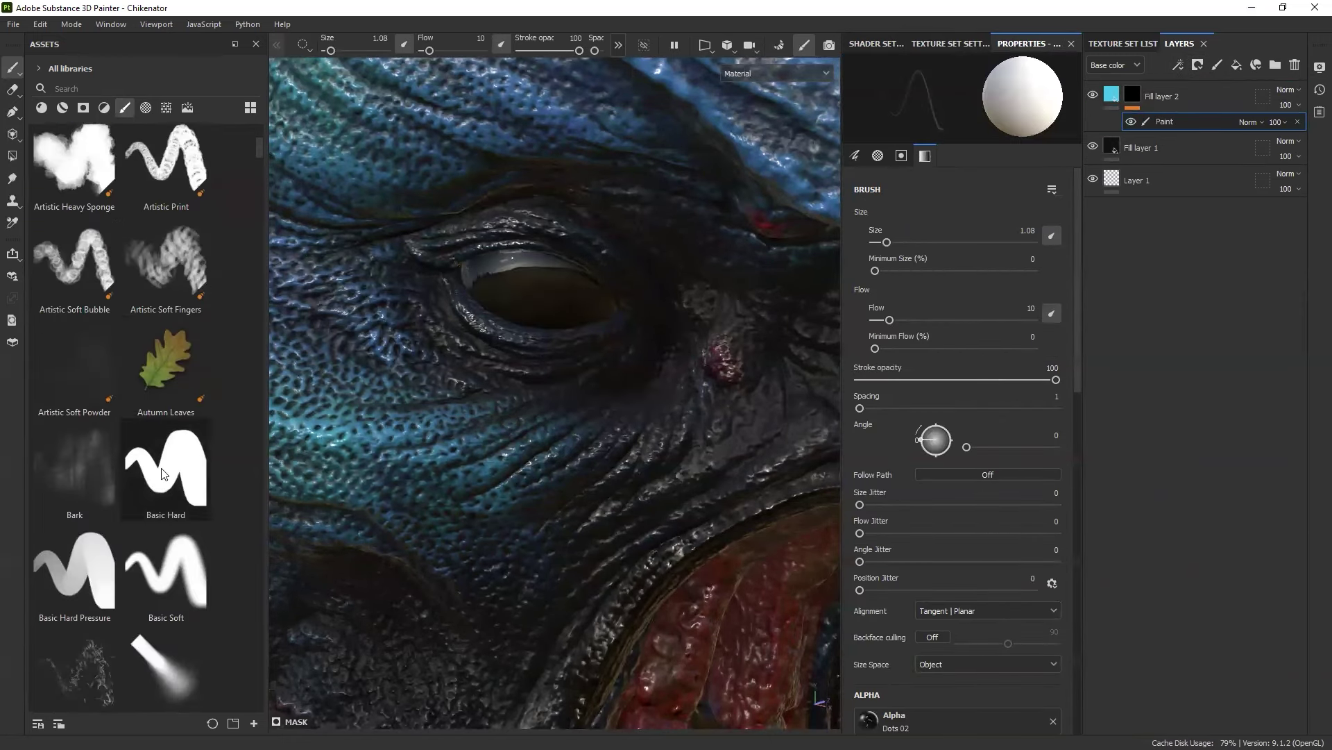
{"action": "left_click", "coordinate": [164, 474]}
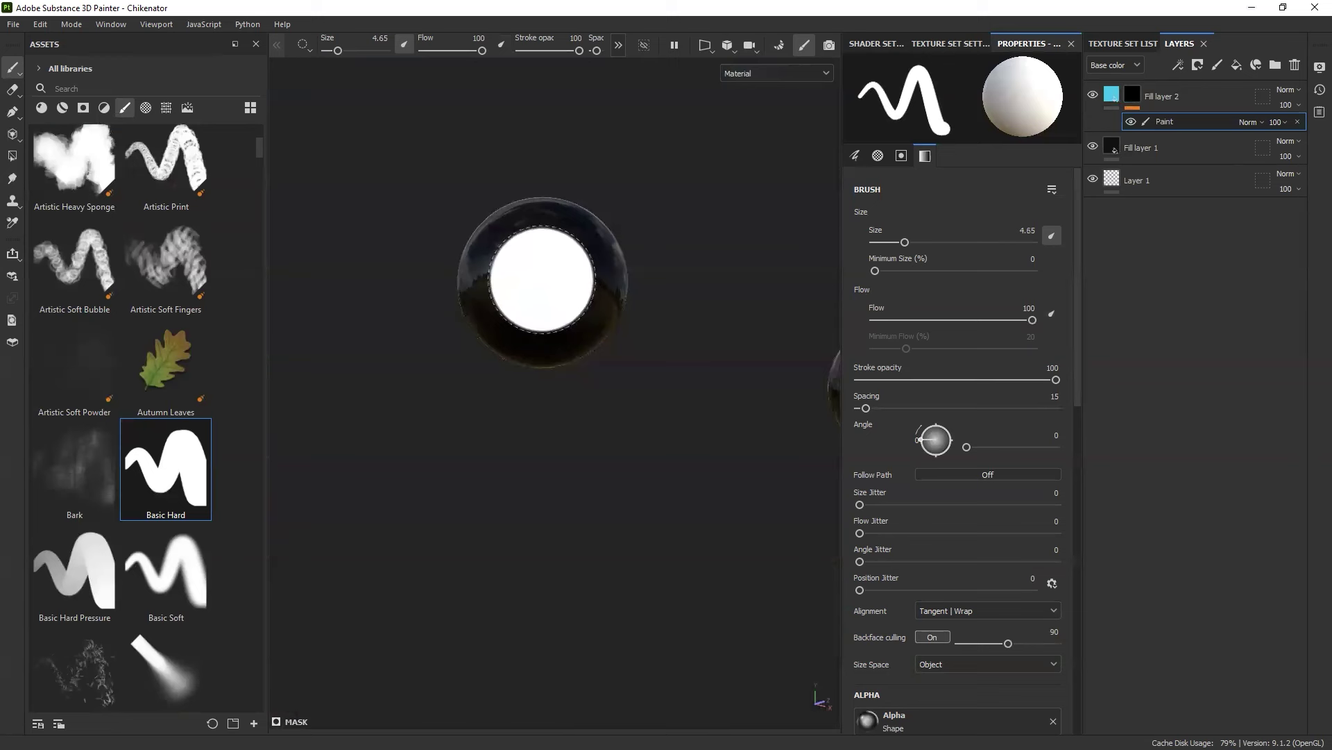
Step: Paint a round iris in the middle of the isolated eyeball with brush size 6.83, and return to the full model
{"action": "key", "text": "alt+q"}
{"action": "mouse_move", "coordinate": [542, 279]}
{"action": "right_mouse_down", "text": "ctrl"}
{"action": "mouse_move", "coordinate": [556, 280]}
{"action": "mouse_move", "coordinate": [517, 283]}
{"action": "mouse_move", "coordinate": [544, 284]}
{"action": "right_mouse_up", "text": "ctrl"}
{"action": "left_click", "coordinate": [539, 277]}
{"action": "left_click", "coordinate": [536, 286]}
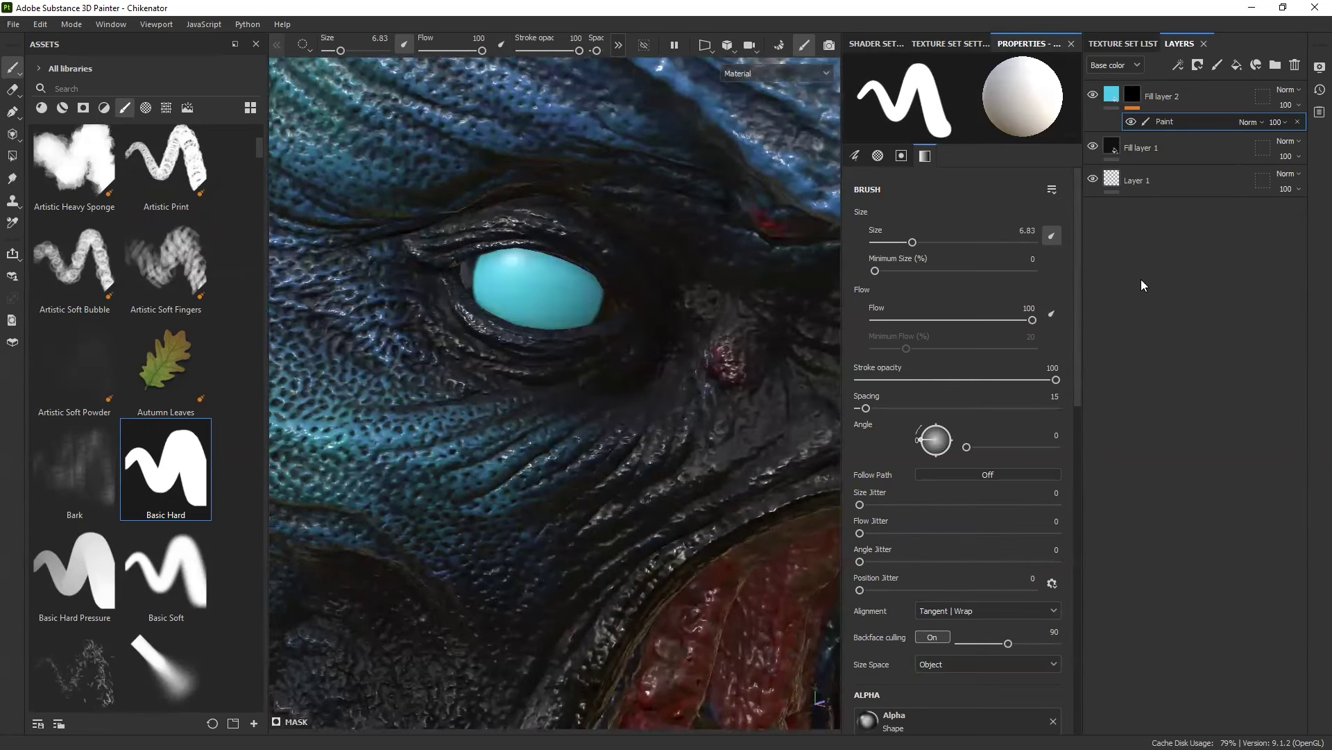
Step: Add another fill layer above the iris layer with a very pale blue base color
{"action": "left_click", "coordinate": [1237, 65]}
{"action": "left_click", "coordinate": [1041, 441]}
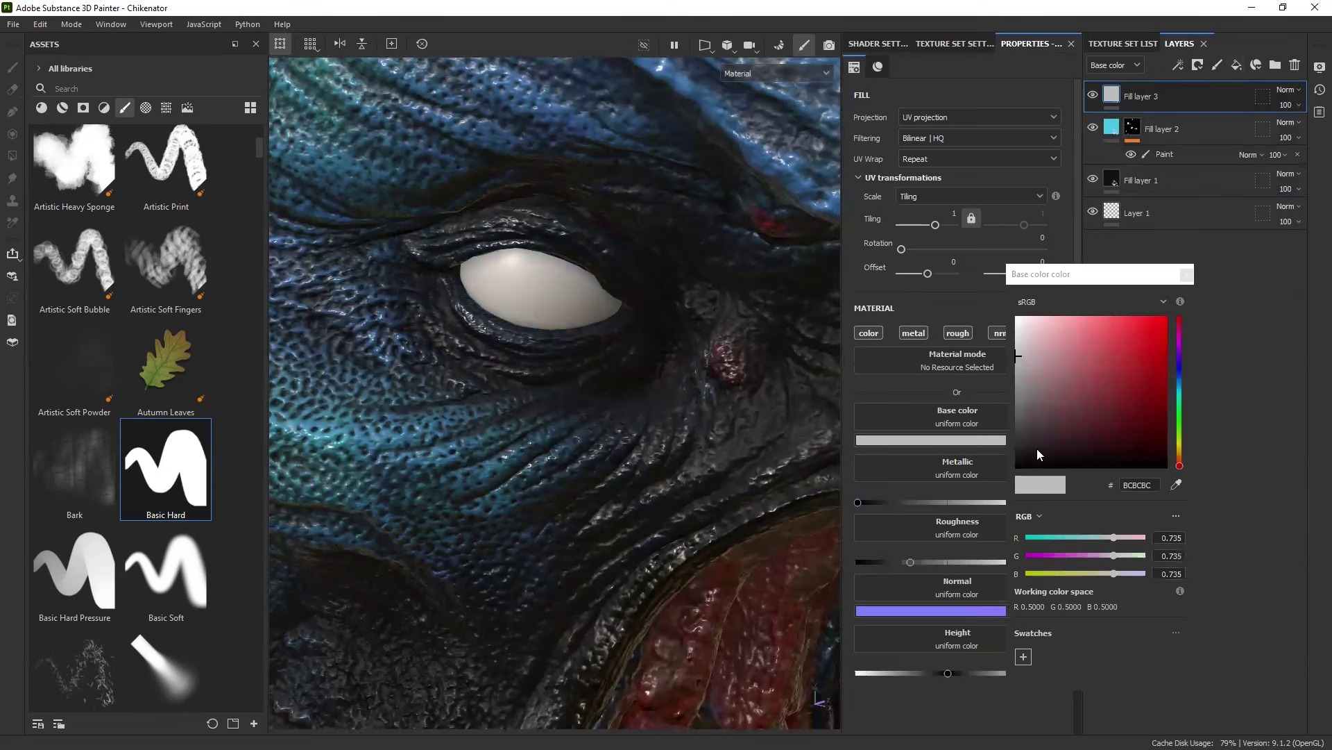
{"action": "left_click", "coordinate": [1045, 332]}
{"action": "left_click", "coordinate": [1179, 385]}
{"action": "left_click", "coordinate": [1186, 274]}
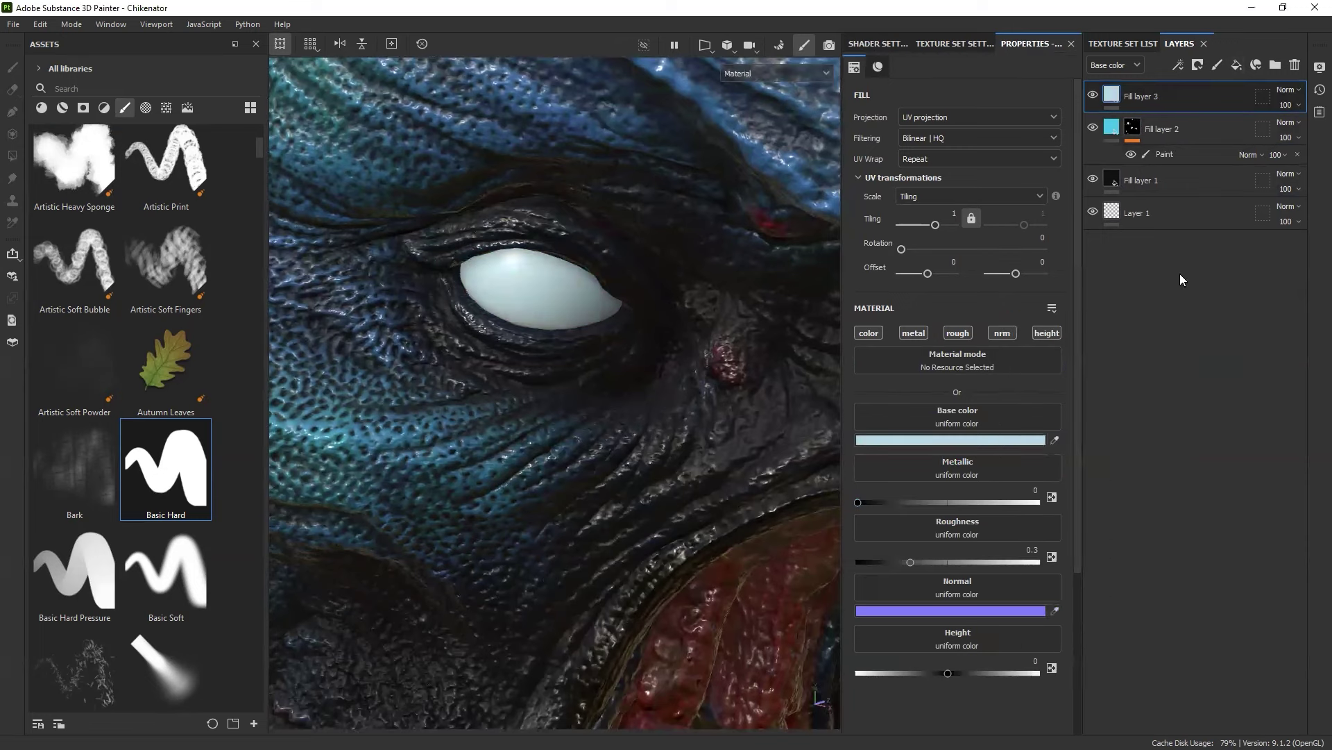
Step: Add a black mask with a paint effect to the pale blue layer and paint a smaller disc inside the iris with brush size 3.96
{"action": "left_click", "coordinate": [1198, 65]}
{"action": "left_click", "coordinate": [1217, 91]}
{"action": "left_click", "coordinate": [1178, 62]}
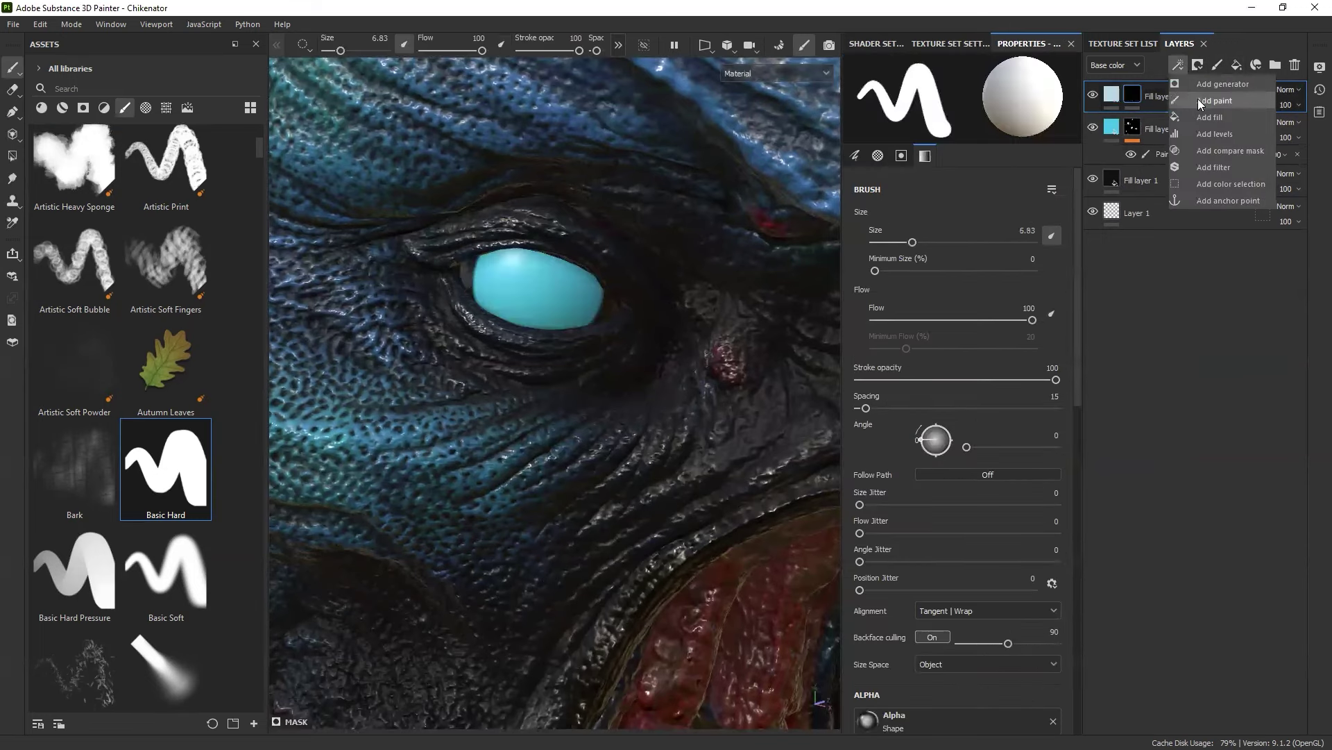
{"action": "left_click", "coordinate": [1199, 101]}
{"action": "right_click_drag", "start_coordinate": [558, 285], "coordinate": [524, 287], "text": "ctrl"}
{"action": "key", "text": "alt+q"}
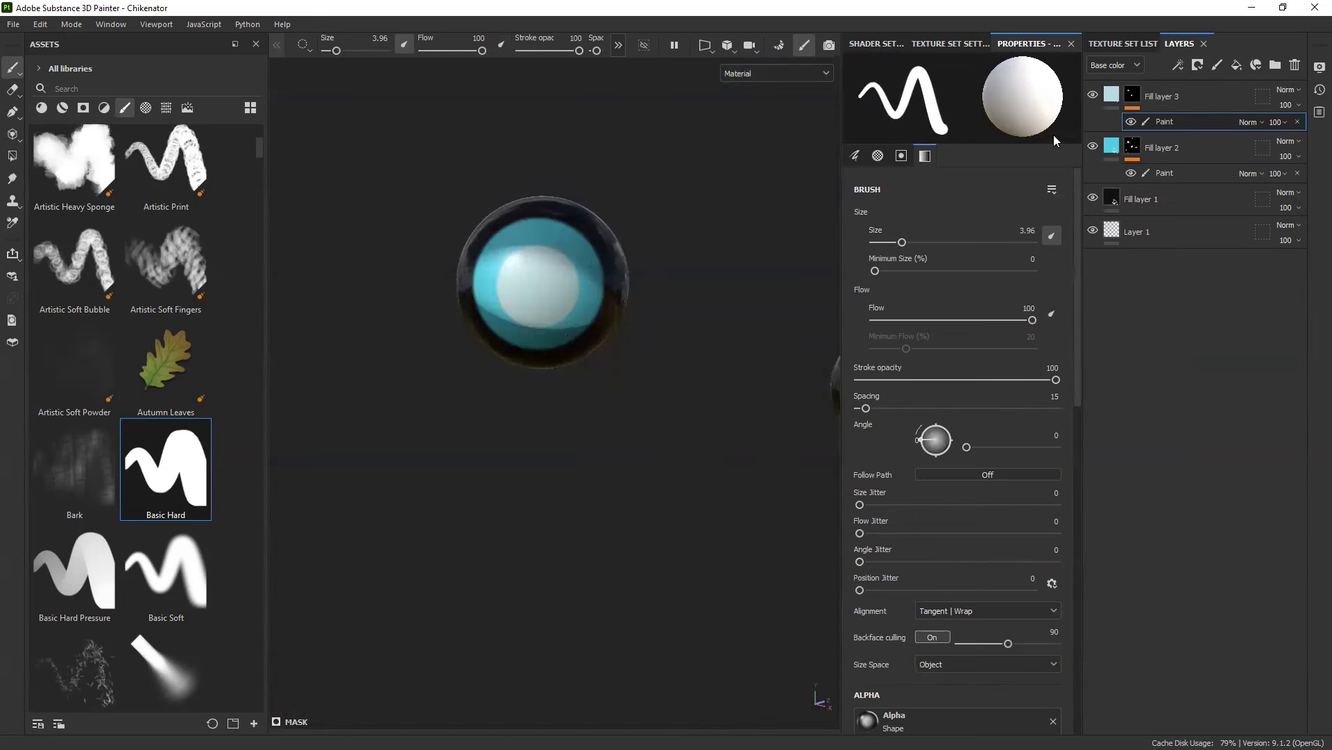
Step: Add a Blur filter to the pale blue layer's mask and set its blur intensity to 5.69
{"action": "left_click", "coordinate": [1179, 65]}
{"action": "left_click", "coordinate": [1202, 153]}
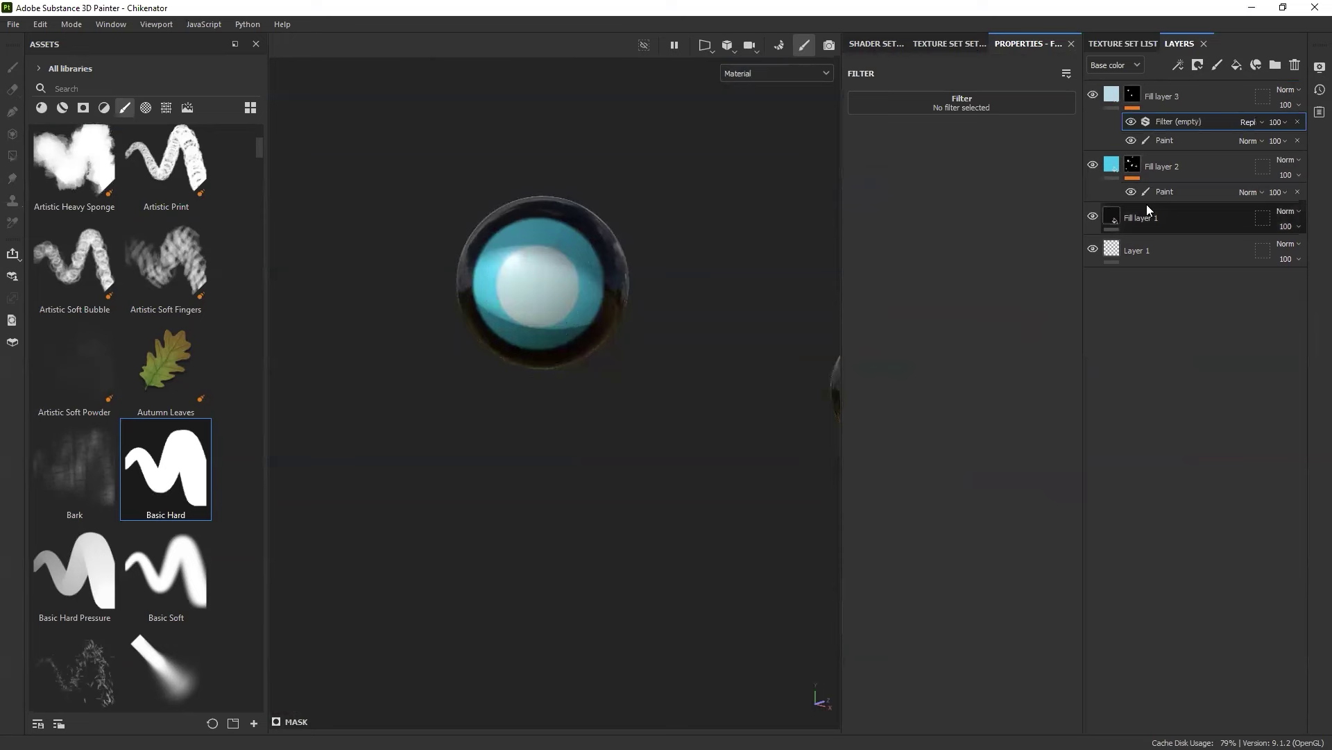
{"action": "left_click", "coordinate": [959, 108]}
{"action": "type", "text": "bl"}
{"action": "left_click", "coordinate": [1018, 156]}
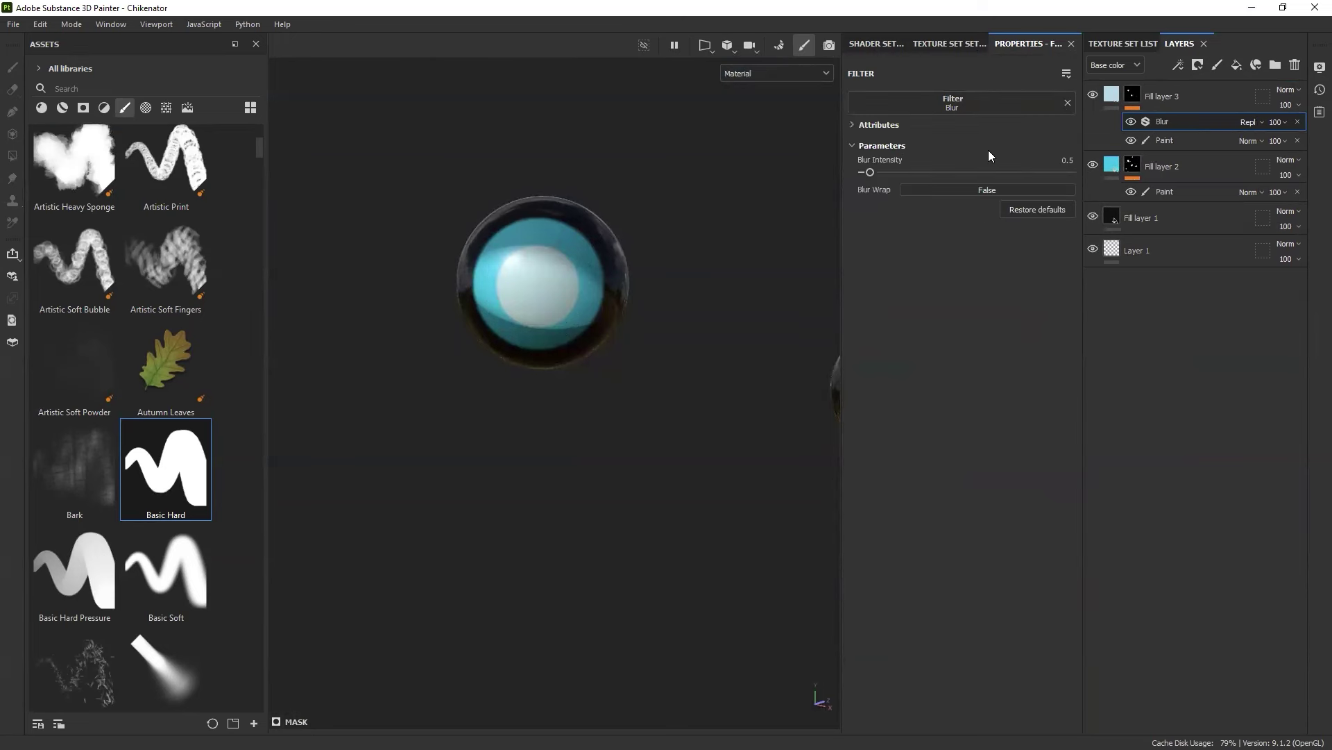
{"action": "left_click_drag", "start_coordinate": [922, 174], "coordinate": [937, 174]}
{"action": "left_click_drag", "start_coordinate": [723, 255], "coordinate": [772, 223], "text": "alt"}
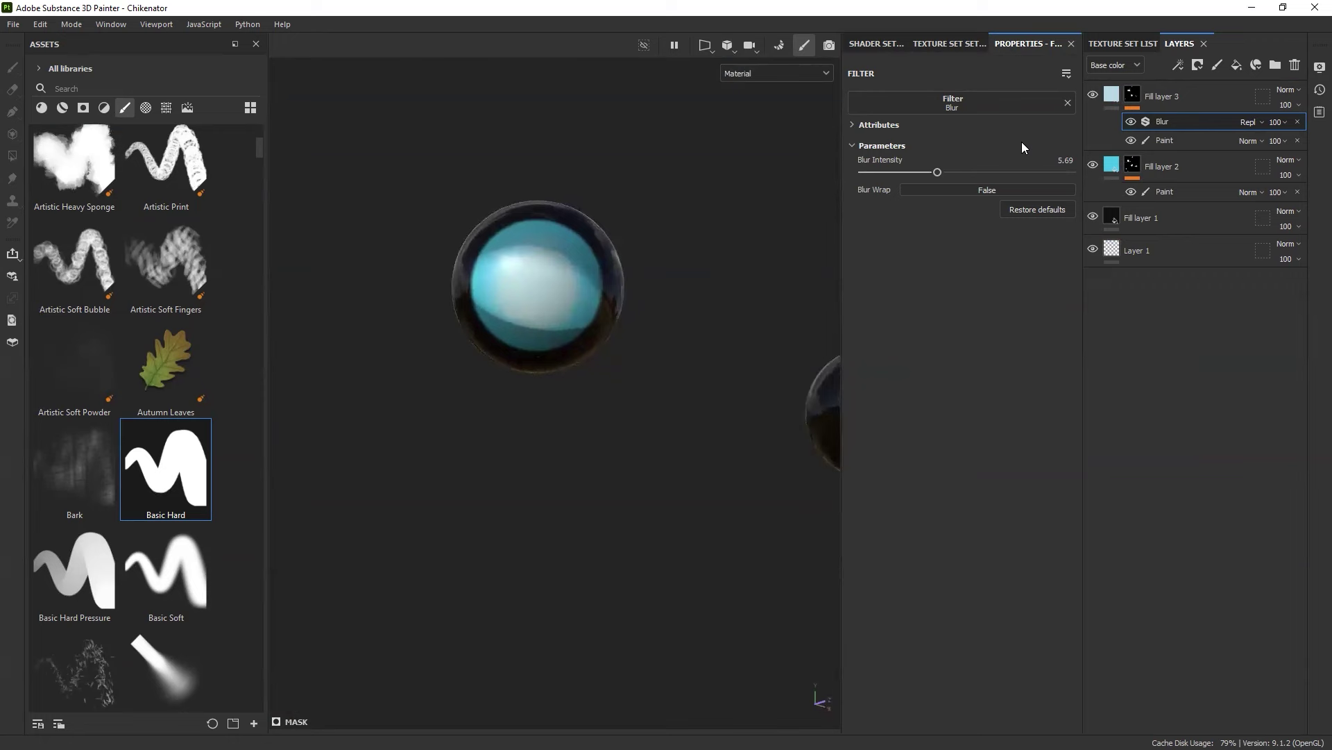
Step: Limit Fill layer 3 and Fill layer 2 to the color channel only
{"action": "left_click", "coordinate": [1110, 95]}
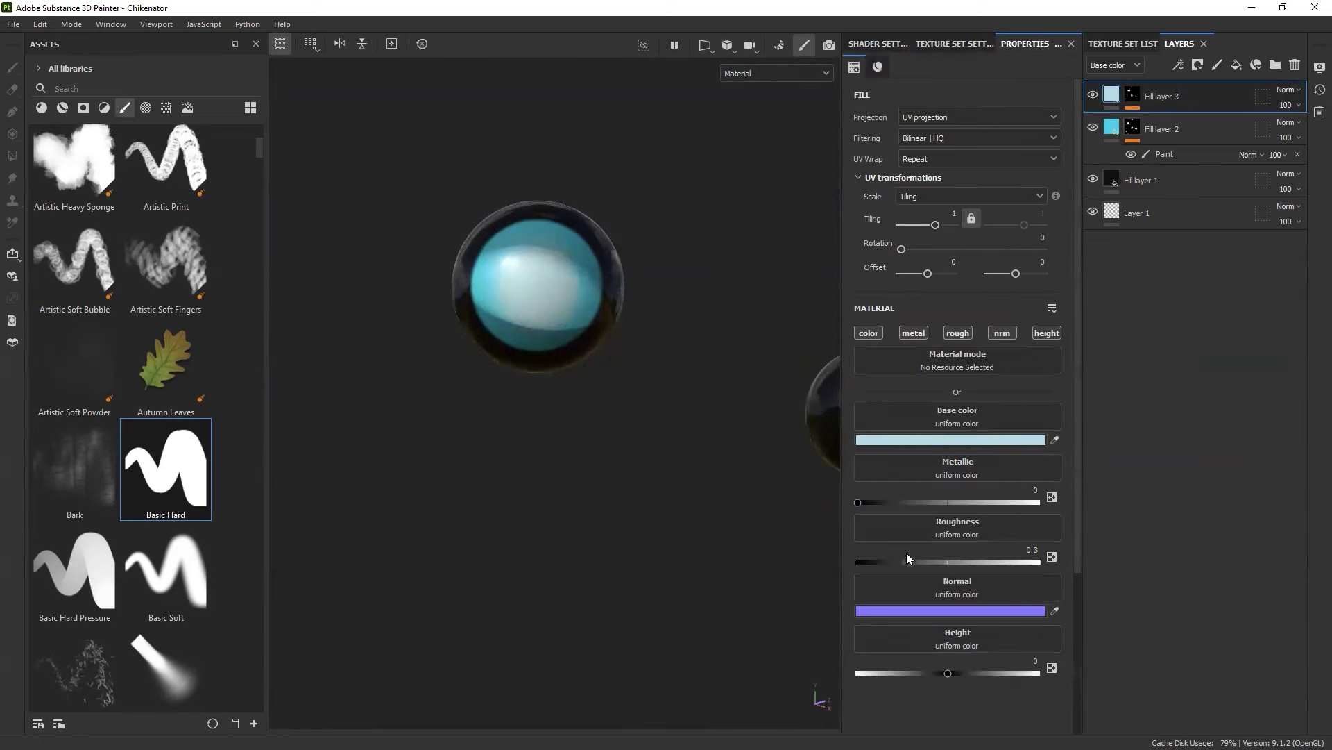
{"action": "left_click", "coordinate": [868, 333]}
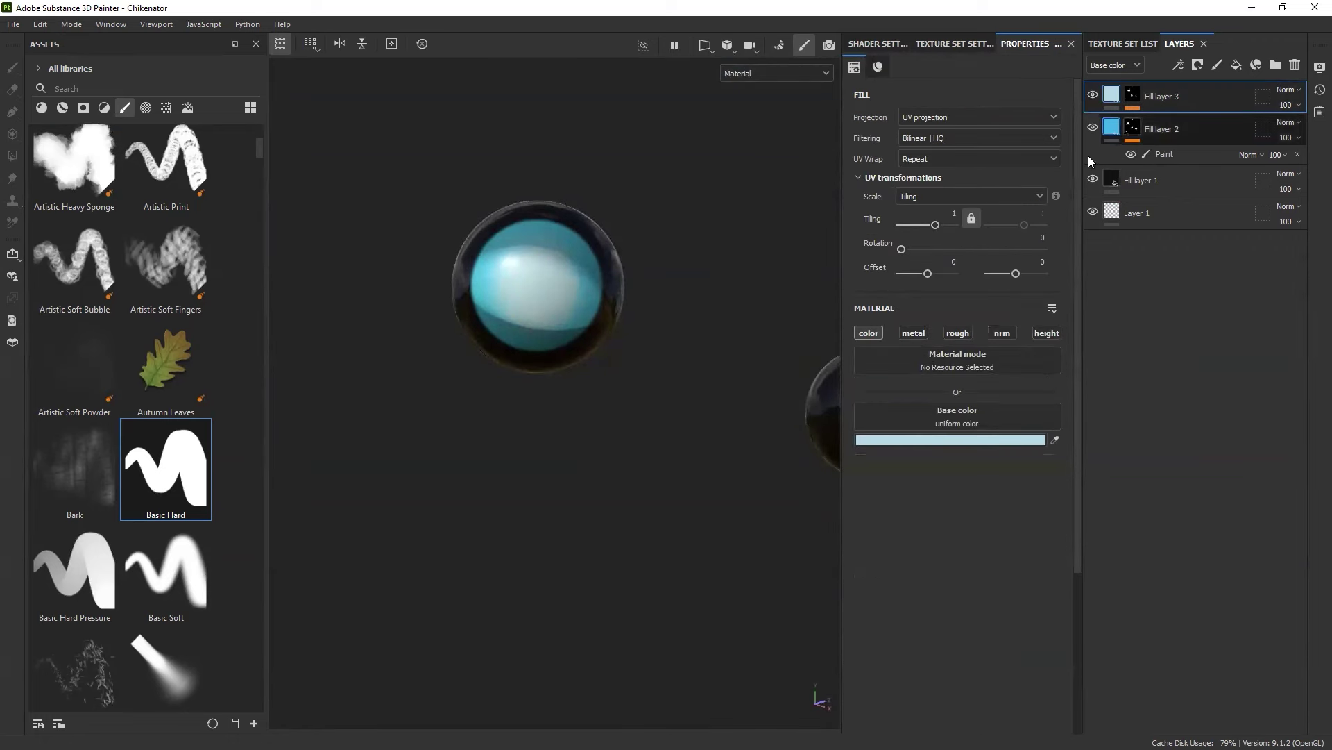
{"action": "left_click", "coordinate": [1153, 129]}
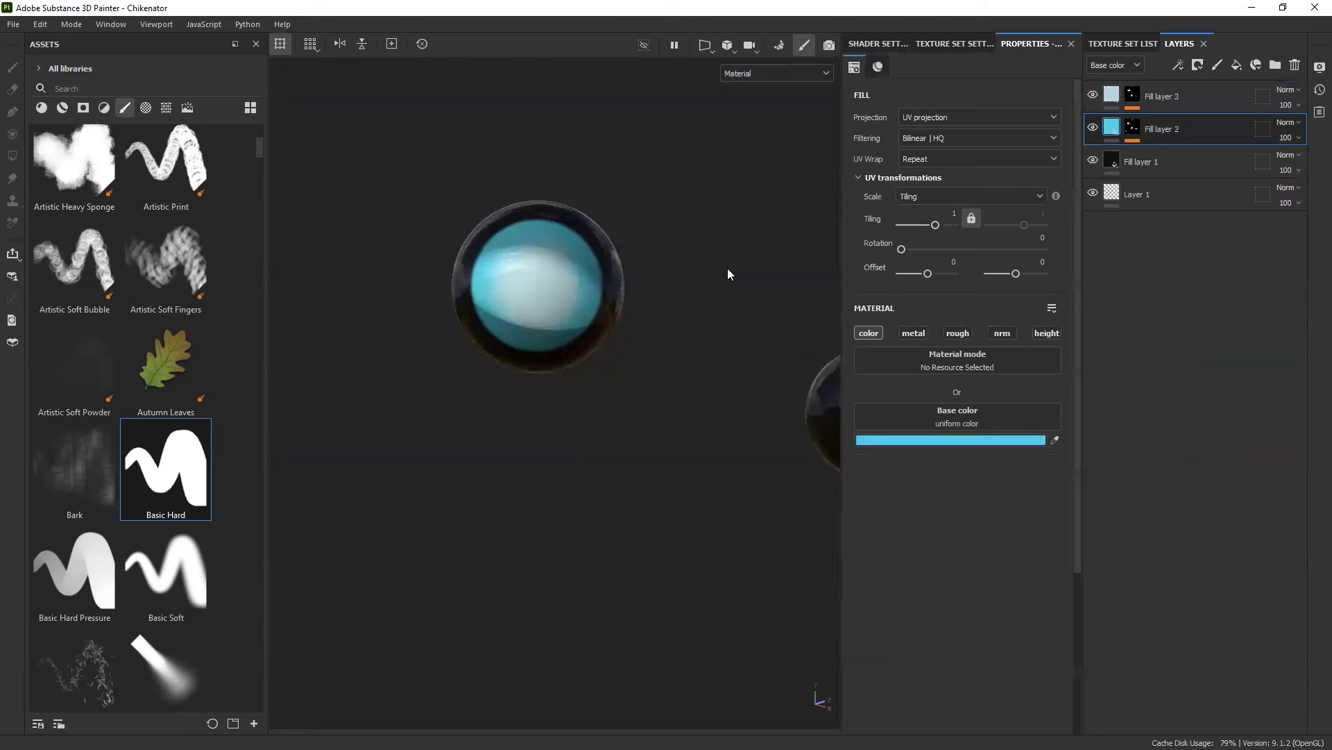
Step: Add a fill layer at the top of the eye's stack, limited to the color channel, with black (000000) base color
{"action": "left_click", "coordinate": [1237, 64]}
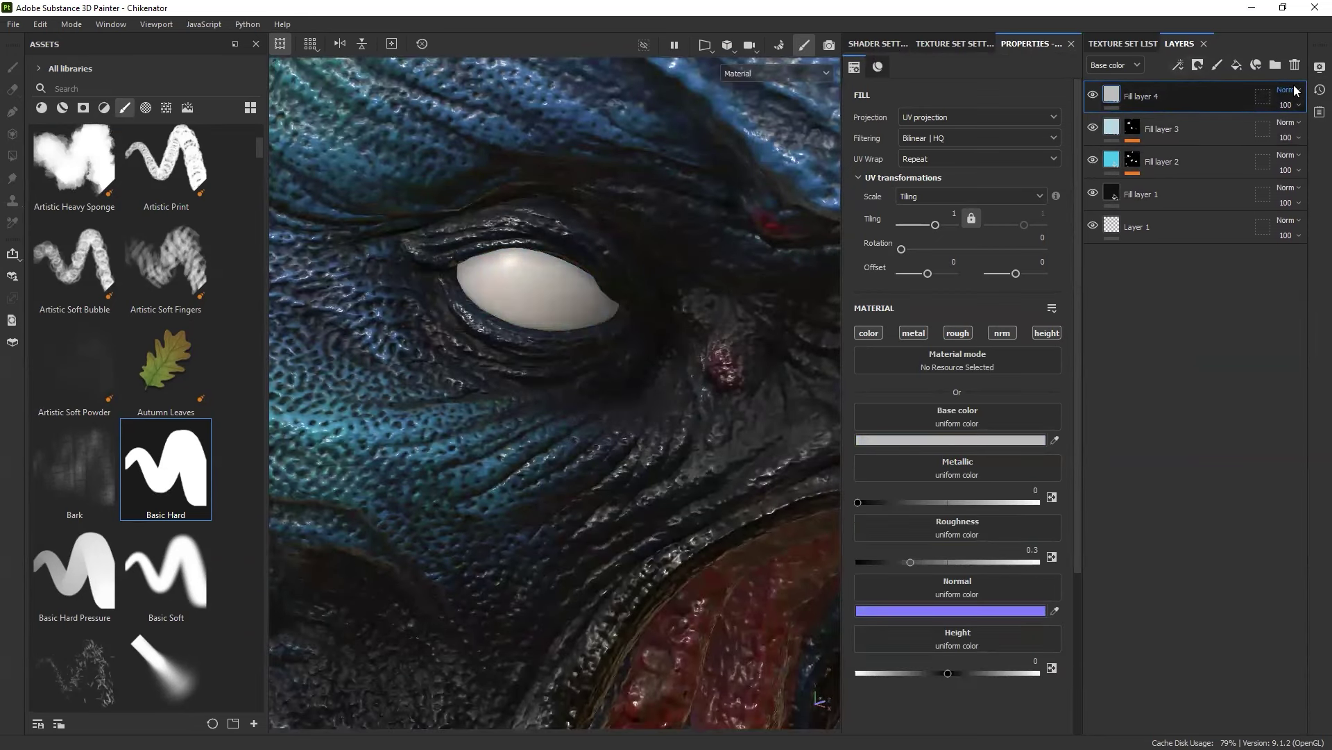
{"action": "left_click", "coordinate": [872, 333], "text": "alt"}
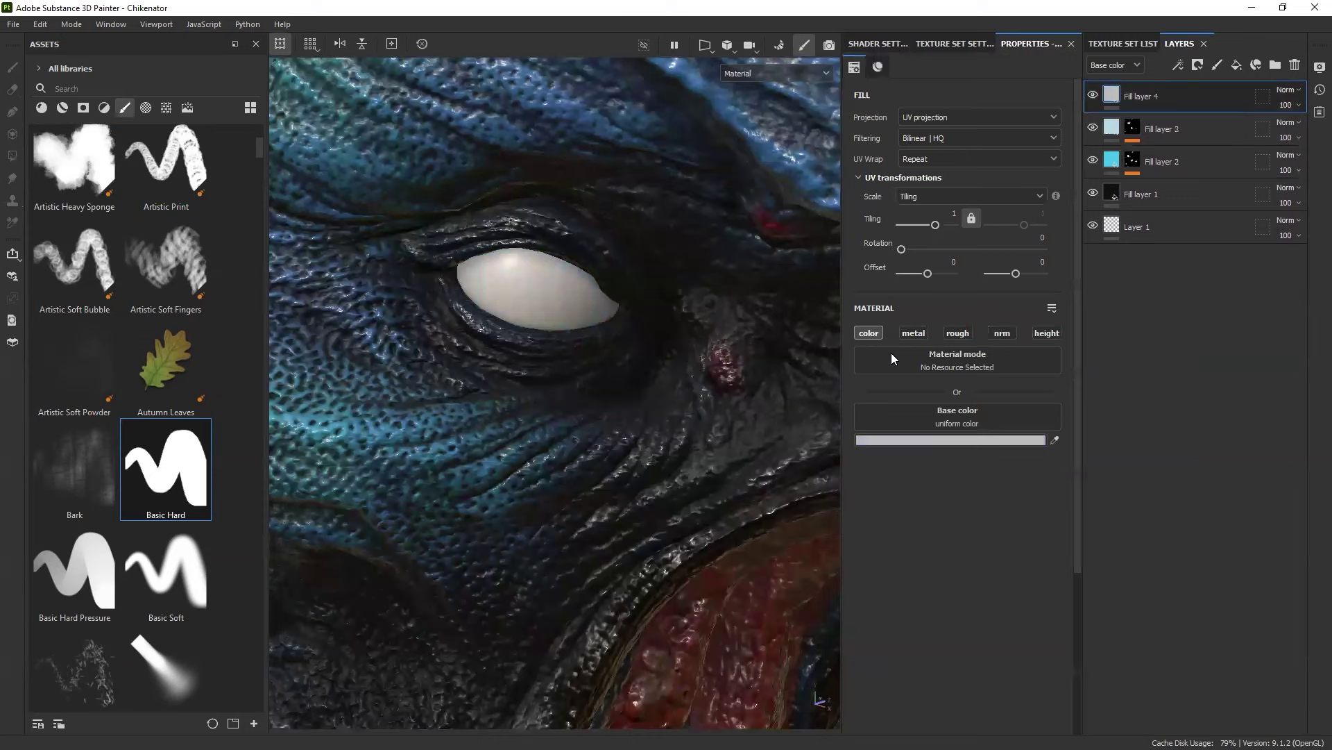
{"action": "left_click", "coordinate": [933, 442]}
{"action": "left_click", "coordinate": [1041, 460]}
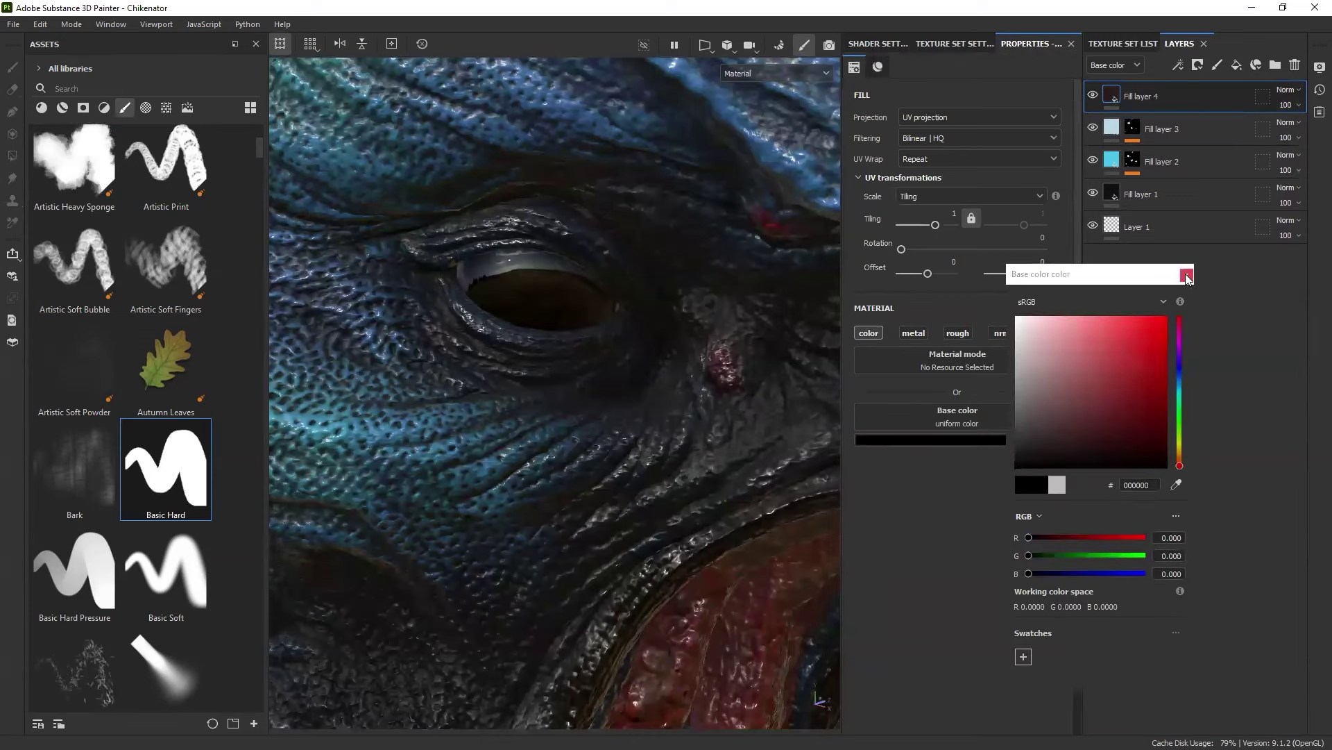
Step: Add a black mask with a paint effect to the black layer and paint a small pupil at the iris centre with brush size 1.23
{"action": "left_click", "coordinate": [1198, 64]}
{"action": "left_click", "coordinate": [1215, 100]}
{"action": "left_click", "coordinate": [1178, 64]}
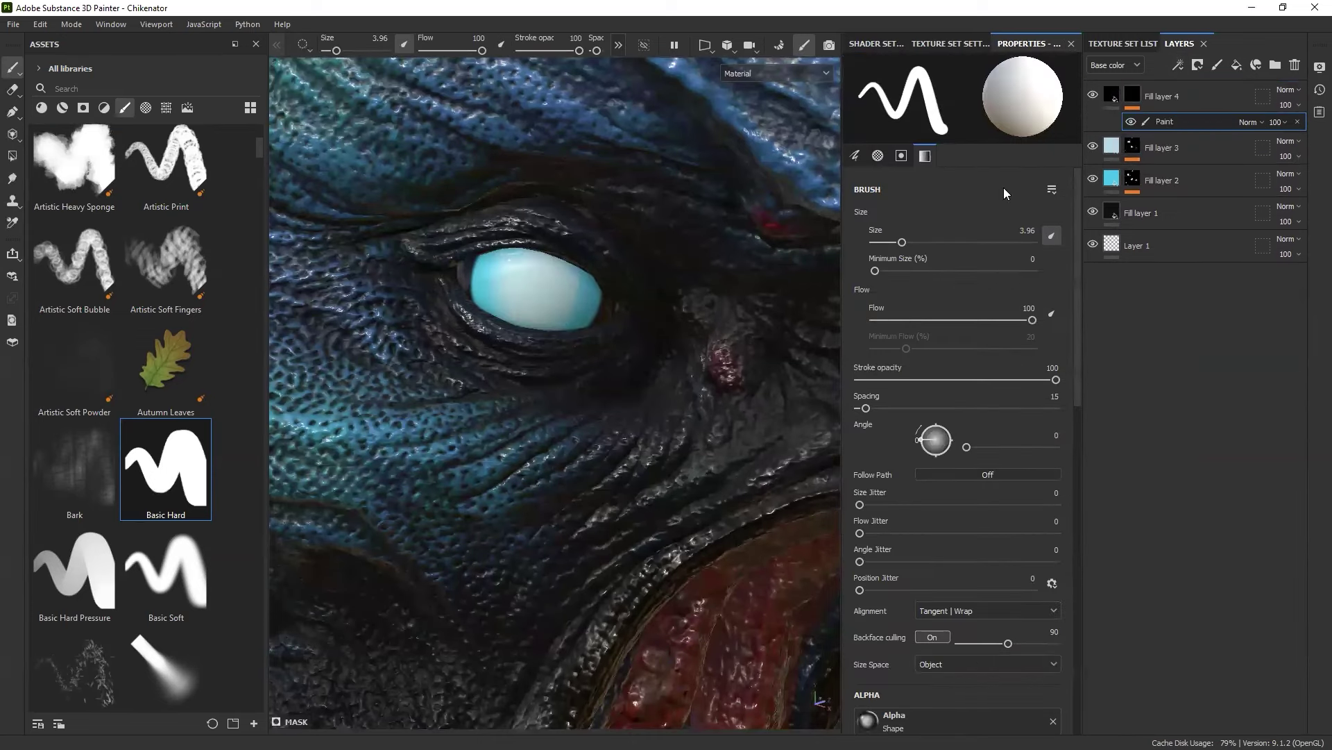
{"action": "right_click_drag", "start_coordinate": [667, 242], "coordinate": [624, 242], "text": "ctrl"}
{"action": "left_click", "coordinate": [539, 288]}
Step: Add the HSL Perceptive filter as a new layer on top of the eye's layer stack
{"action": "scroll", "coordinate": [642, 415], "scroll_direction": "down", "scroll_amount": 4}
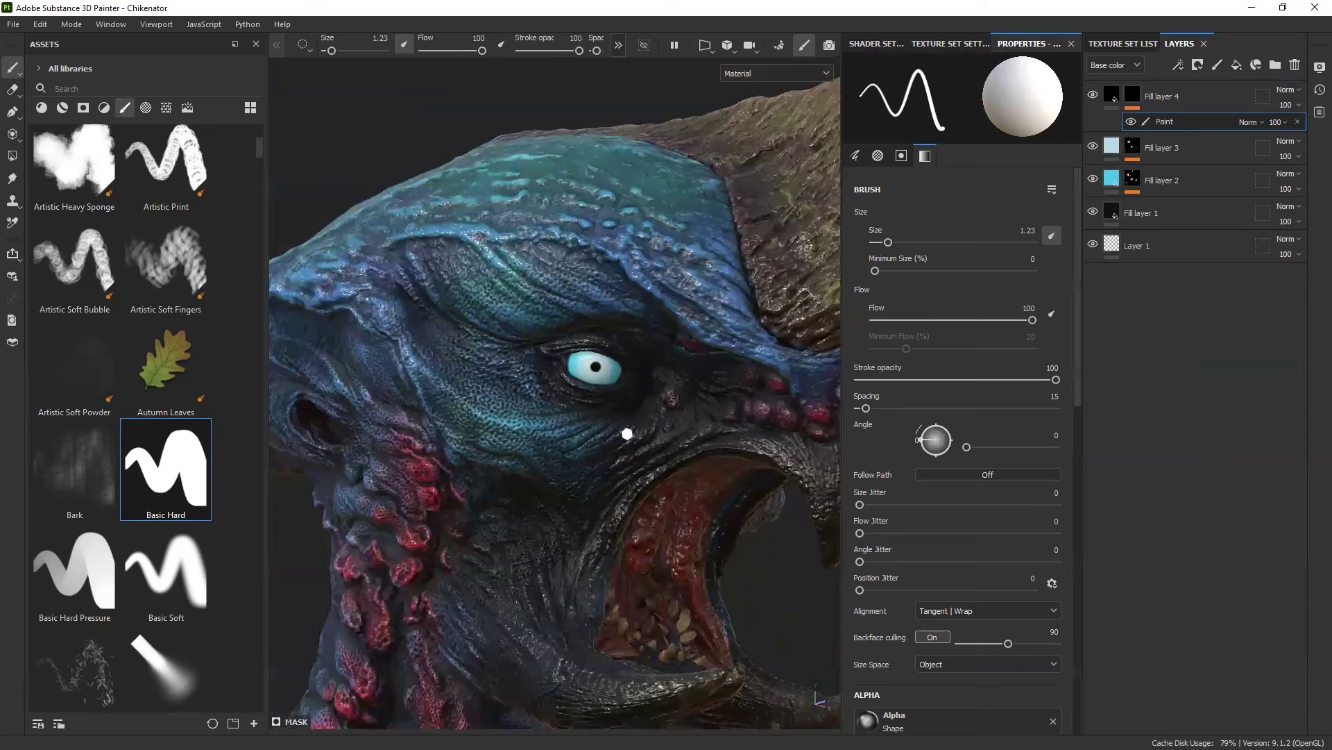
{"action": "scroll", "coordinate": [627, 434], "scroll_direction": "down", "scroll_amount": 5}
{"action": "left_click_drag", "start_coordinate": [735, 490], "coordinate": [747, 527], "text": "alt"}
{"action": "scroll", "coordinate": [725, 481], "scroll_direction": "up", "scroll_amount": 4}
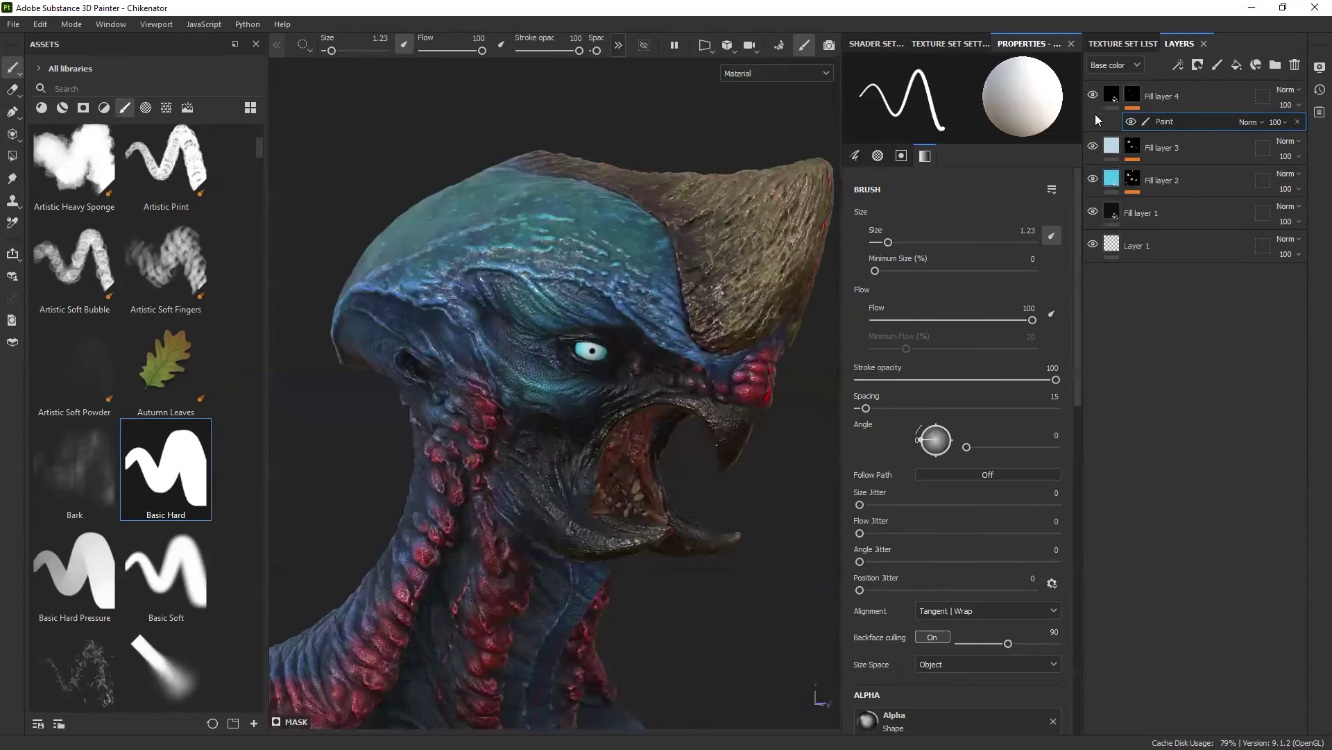
{"action": "left_click", "coordinate": [1132, 95]}
{"action": "left_click", "coordinate": [104, 108]}
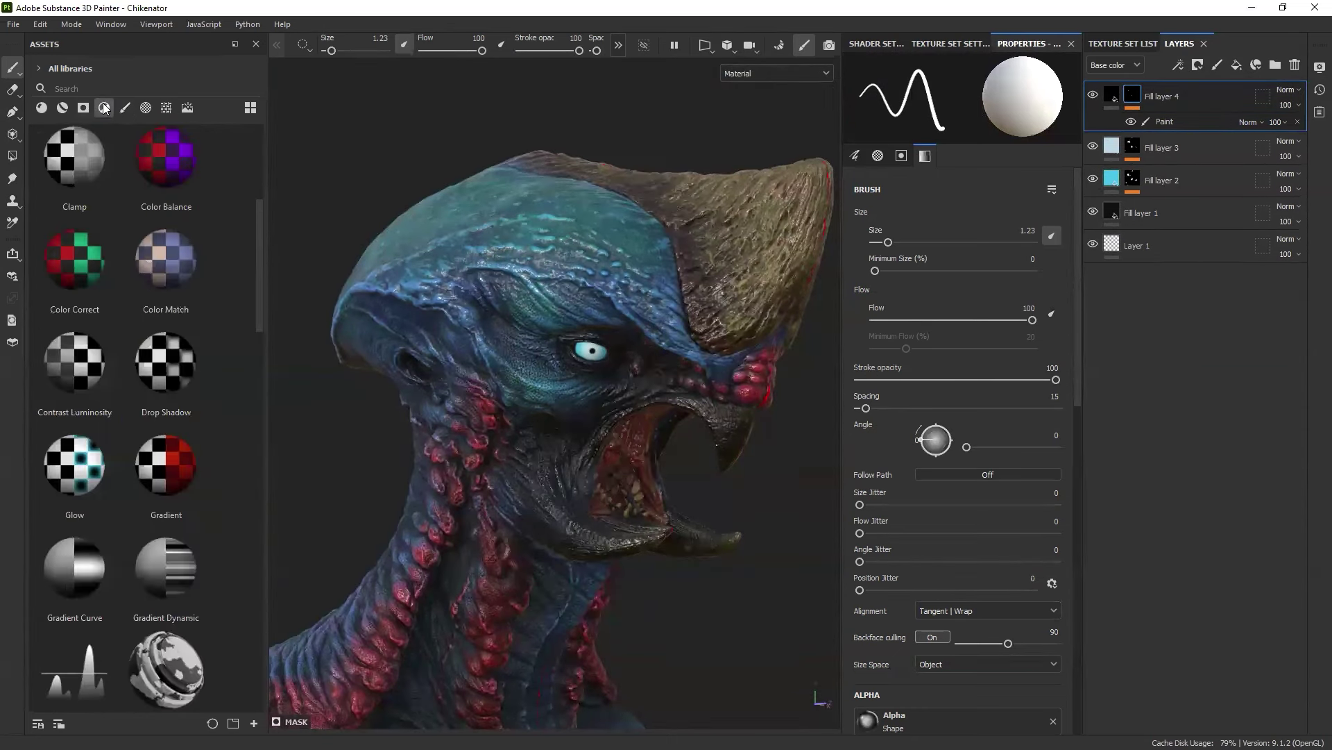
{"action": "scroll", "coordinate": [108, 440], "scroll_direction": "down", "scroll_amount": 6}
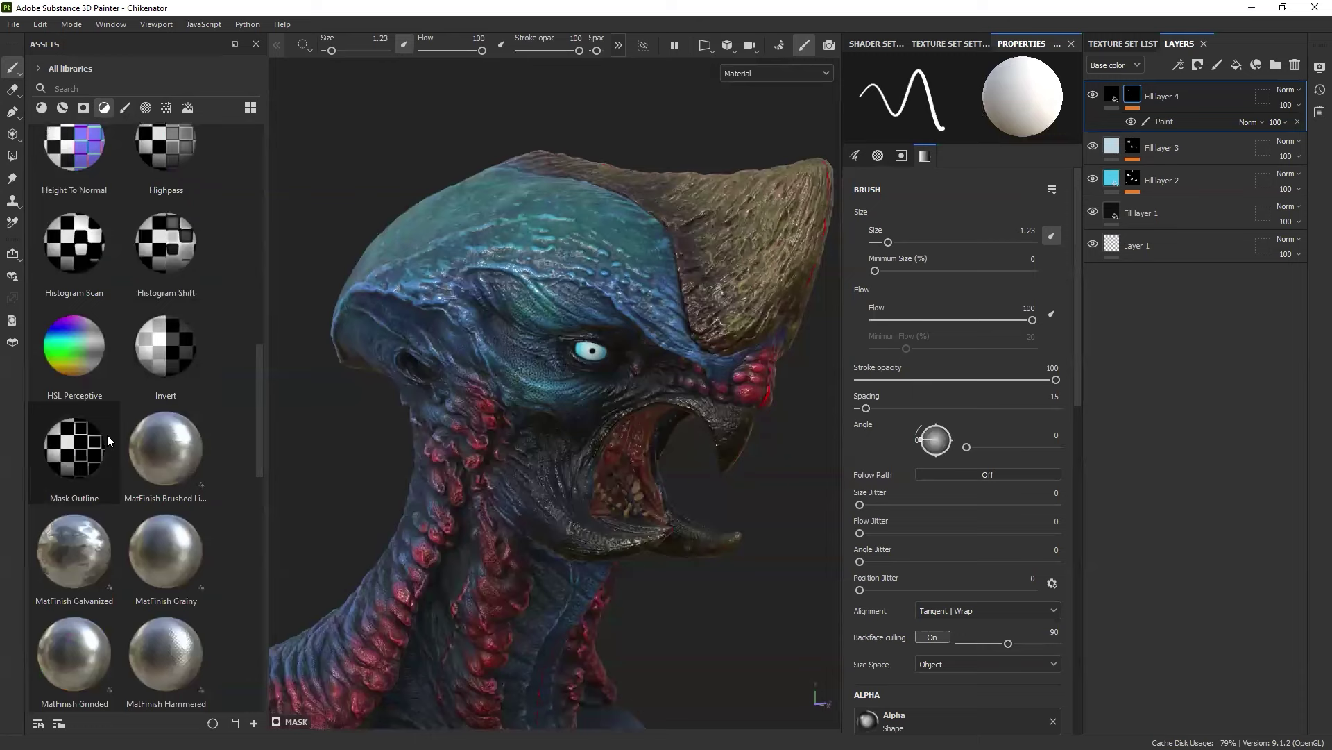
{"action": "left_click_drag", "start_coordinate": [74, 345], "coordinate": [1214, 104]}
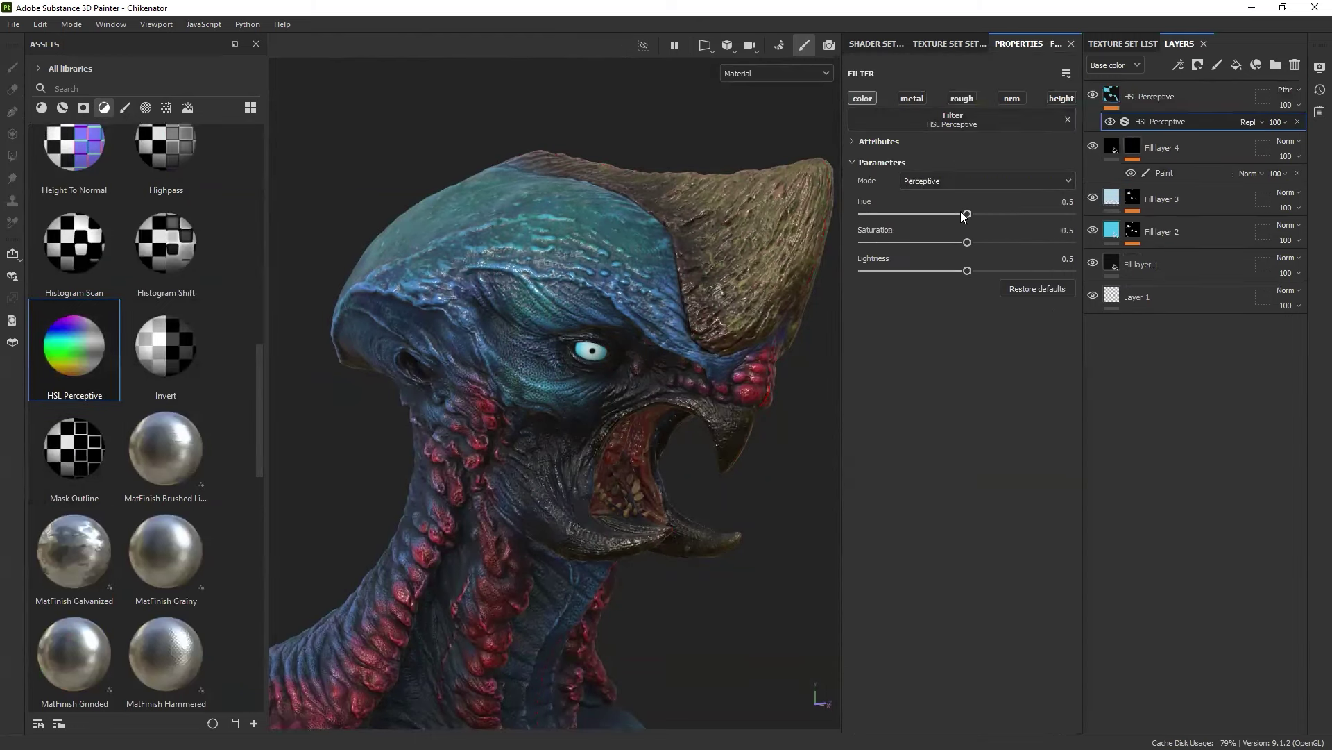
Step: Set the HSL Perceptive filter's hue to 0.503, saturation to 0.601 and lightness to 0.356
{"action": "left_click_drag", "start_coordinate": [965, 241], "coordinate": [934, 270]}
{"action": "left_click_drag", "start_coordinate": [959, 214], "coordinate": [986, 242]}
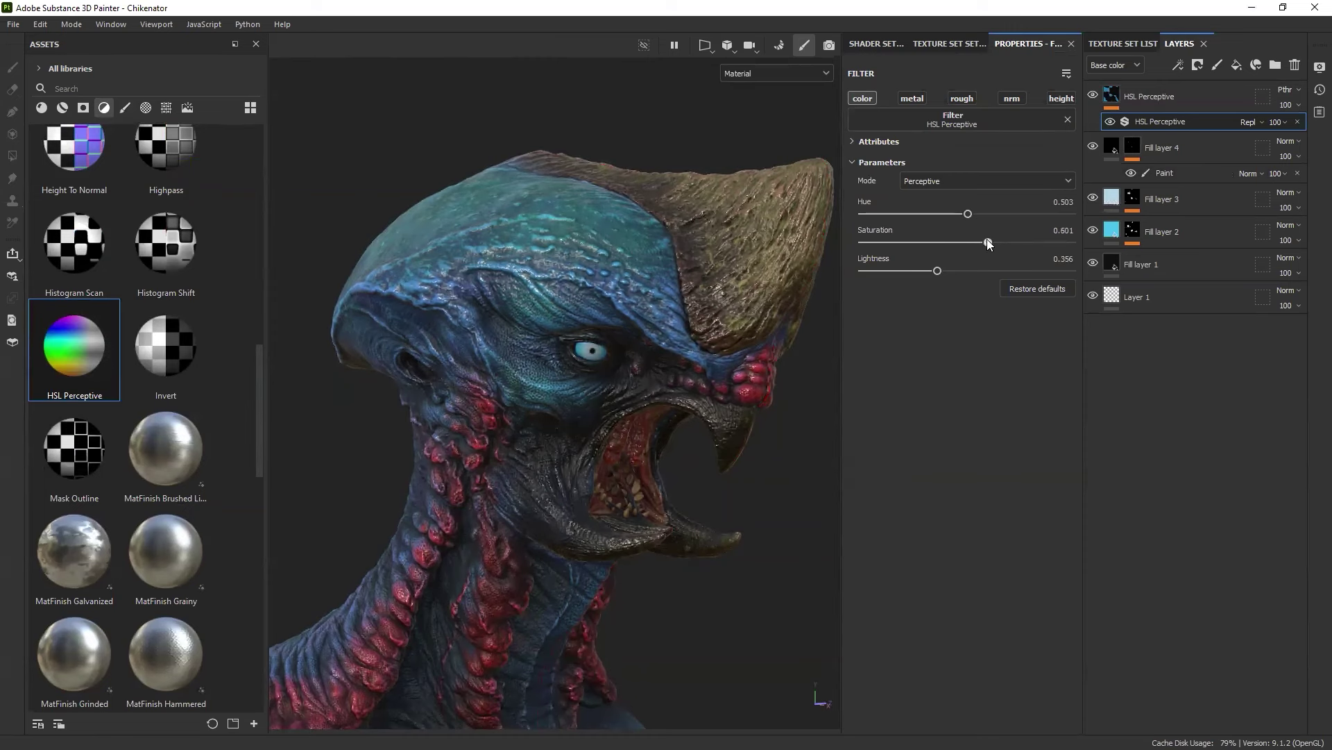
Step: Change the base color of Fill layer 2 to a darker teal and of Fill layer 3 to a more saturated light blue
{"action": "left_click", "coordinate": [1112, 236]}
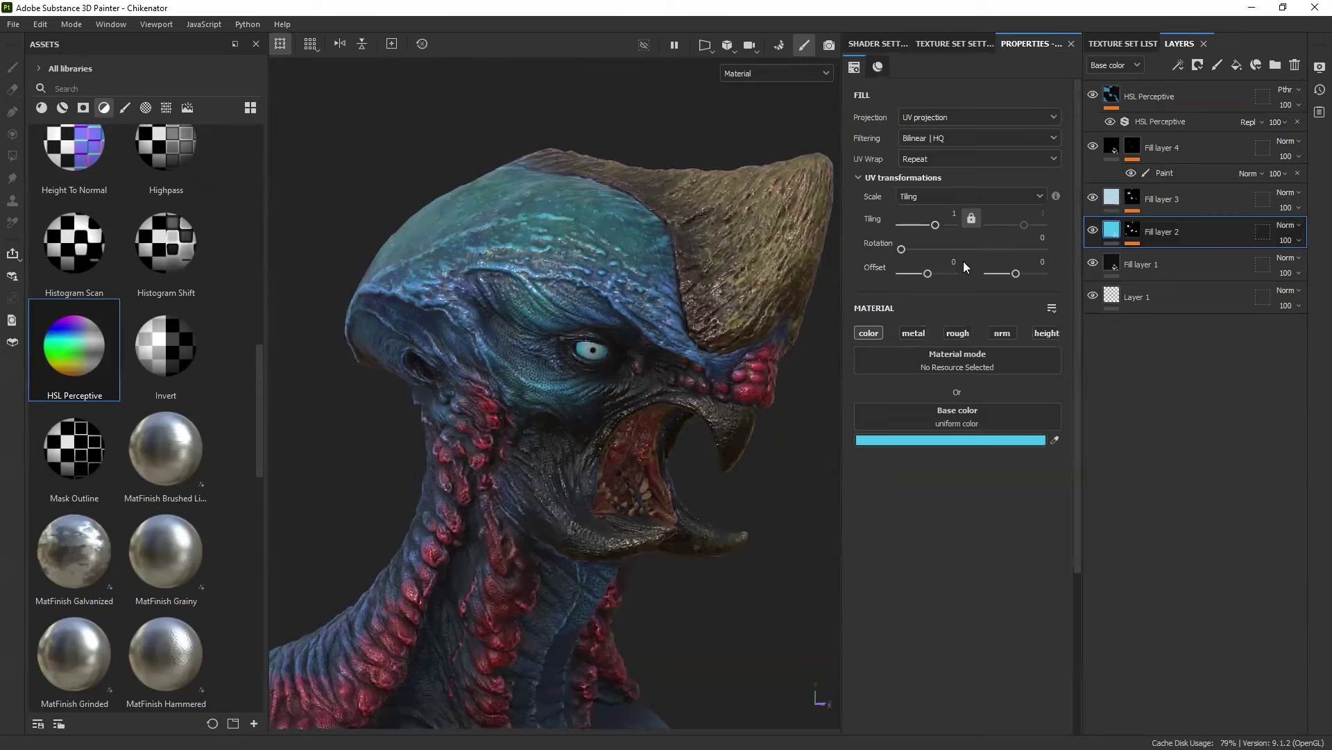
{"action": "left_click", "coordinate": [951, 432]}
{"action": "left_click_drag", "start_coordinate": [1119, 353], "coordinate": [1155, 366]}
{"action": "left_click", "coordinate": [1188, 277]}
{"action": "left_click", "coordinate": [1112, 199]}
{"action": "left_click", "coordinate": [930, 439]}
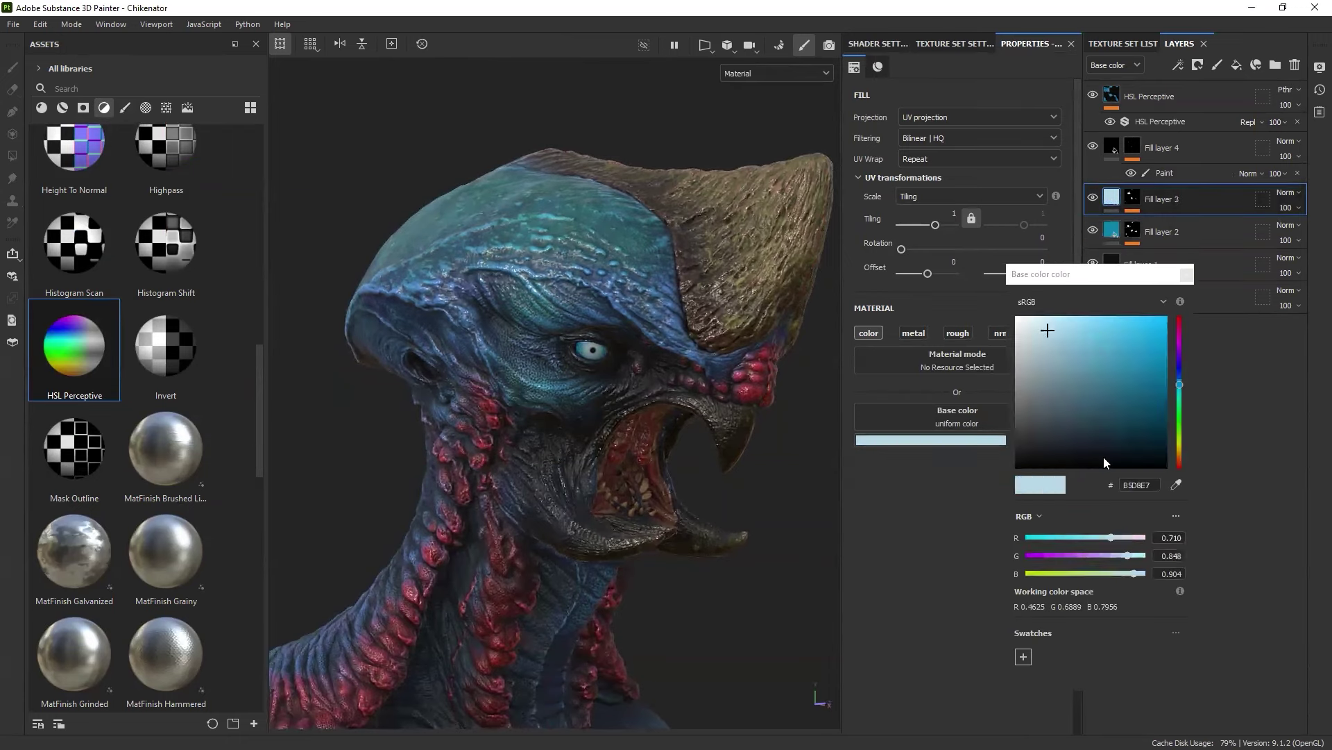
{"action": "left_click", "coordinate": [1188, 272]}
Step: Add a Scattering channel to the eyes_low texture set
{"action": "scroll", "coordinate": [655, 506], "scroll_direction": "down", "scroll_amount": 4}
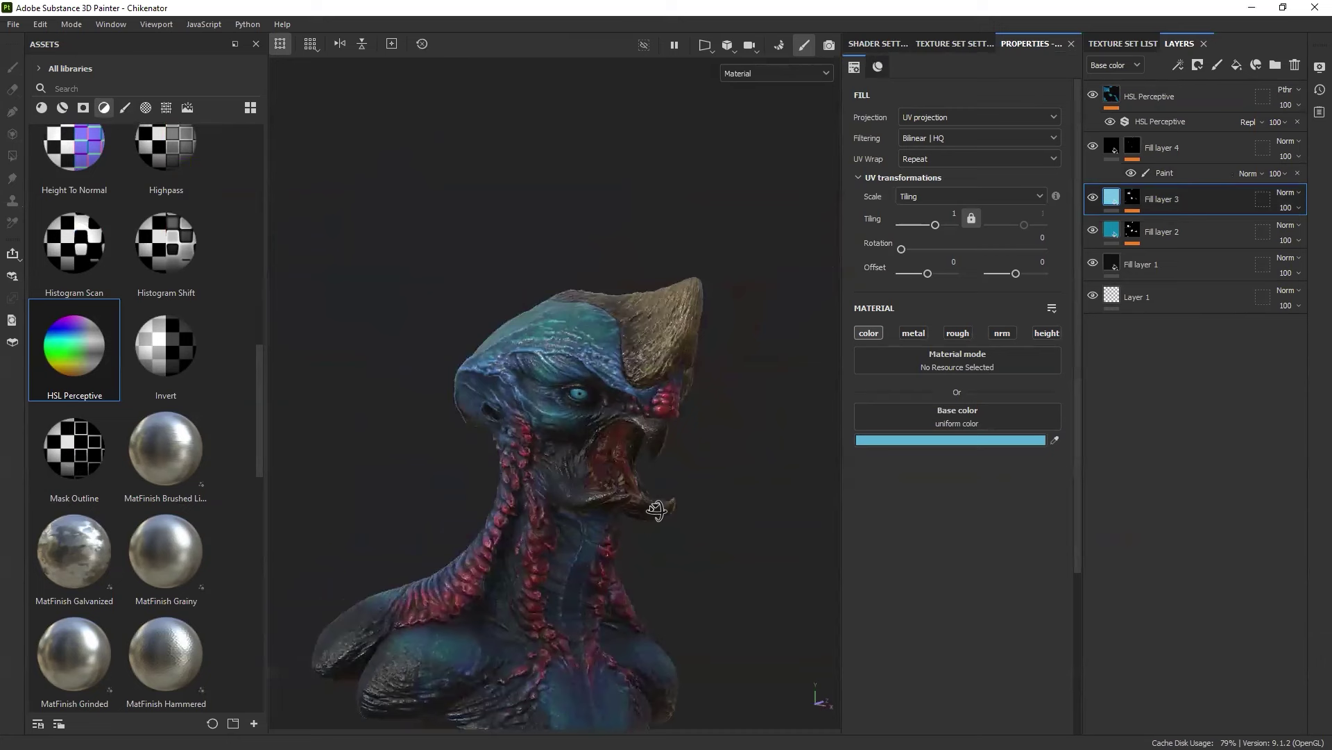
{"action": "left_click_drag", "start_coordinate": [655, 506], "coordinate": [619, 299], "text": "alt"}
{"action": "scroll", "coordinate": [619, 298], "scroll_direction": "up", "scroll_amount": 3}
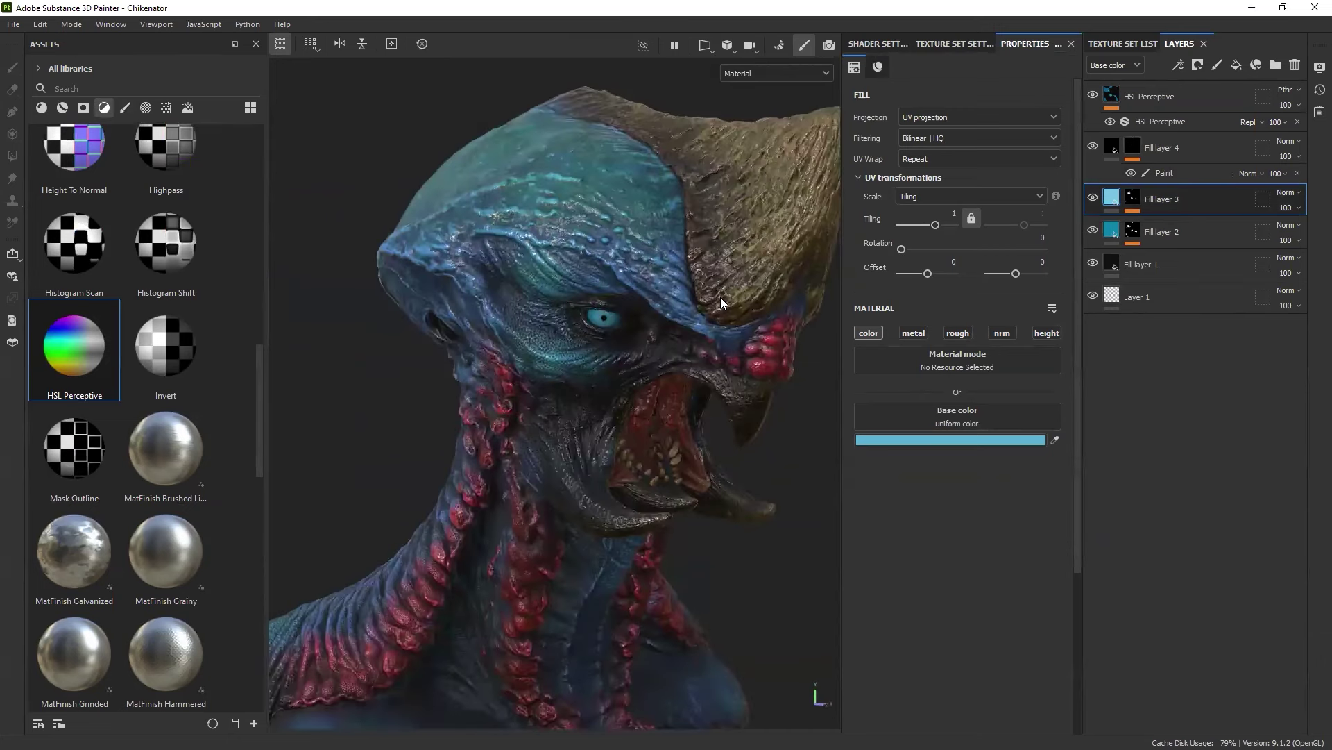
{"action": "left_click_drag", "start_coordinate": [720, 298], "coordinate": [678, 295], "text": "alt"}
{"action": "middle_click_drag", "start_coordinate": [567, 343], "coordinate": [596, 317], "text": "alt"}
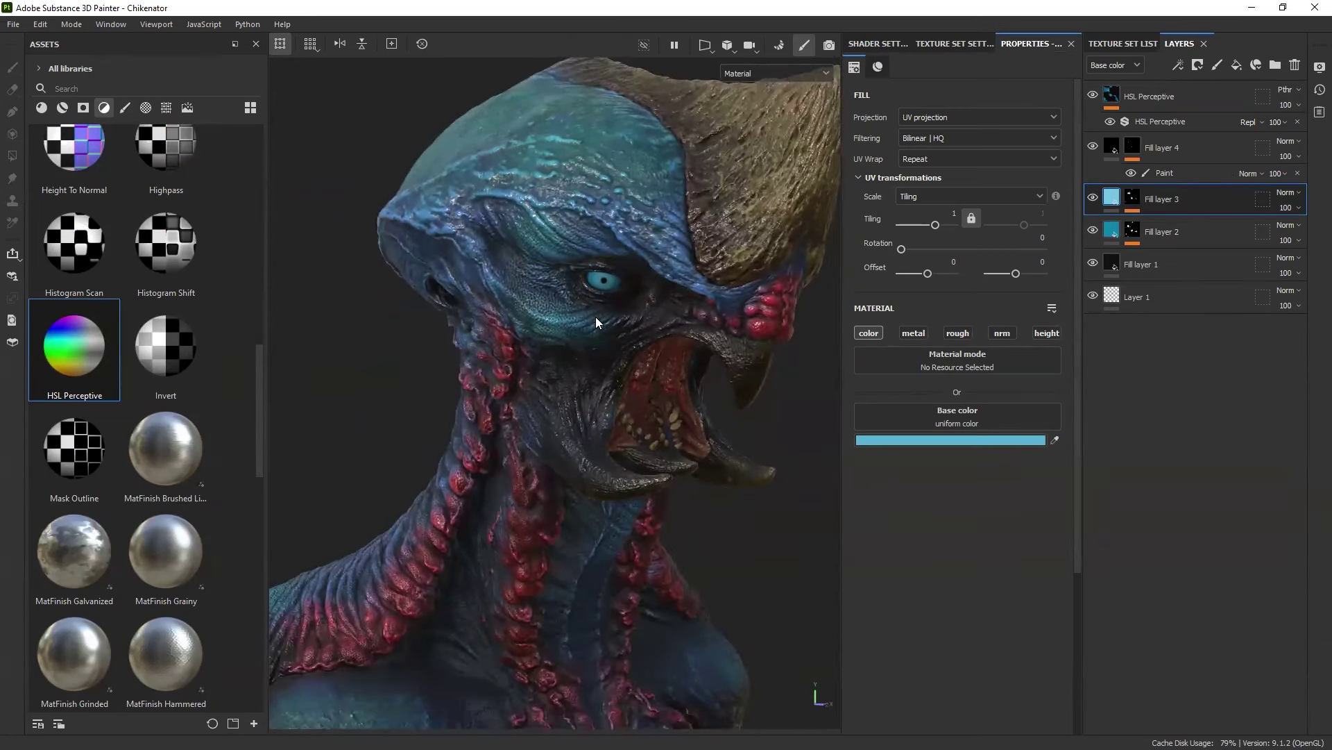
{"action": "right_click_drag", "start_coordinate": [595, 317], "coordinate": [657, 336], "text": "shift"}
{"action": "left_click", "coordinate": [954, 43]}
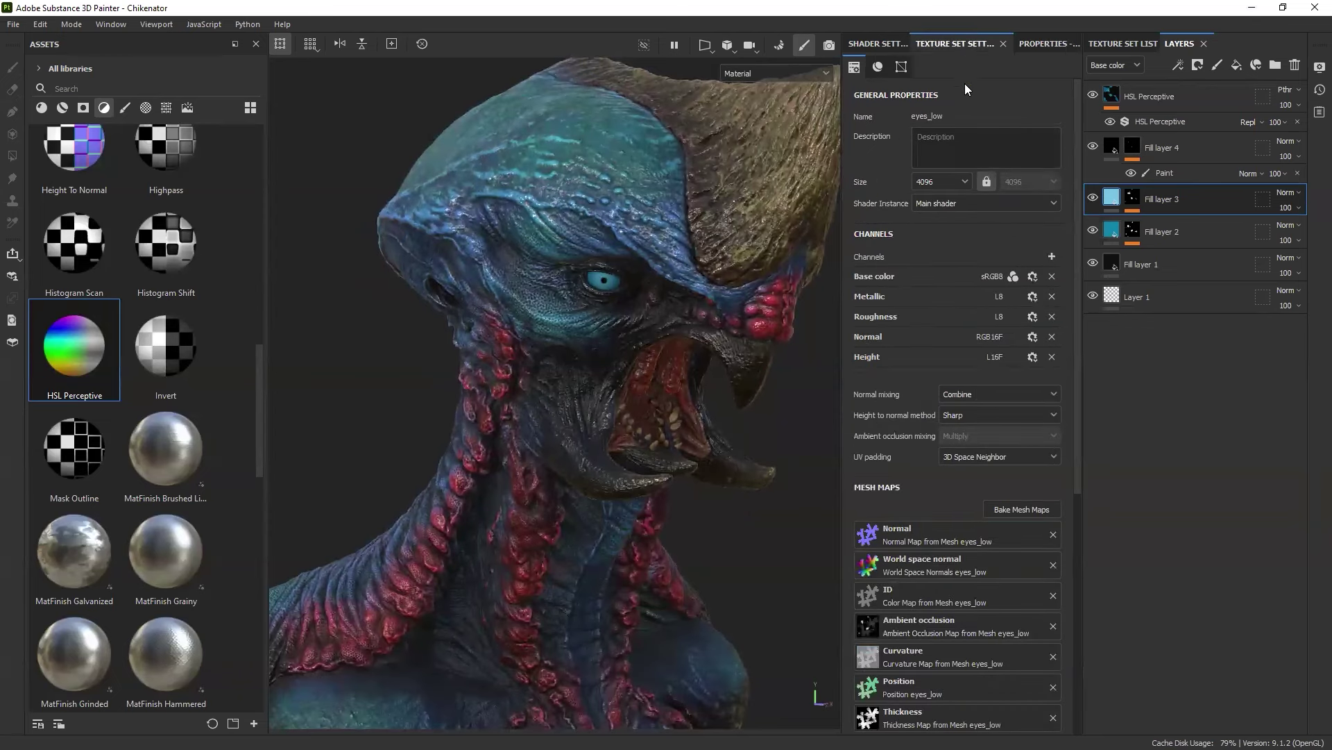
{"action": "left_click", "coordinate": [1040, 43]}
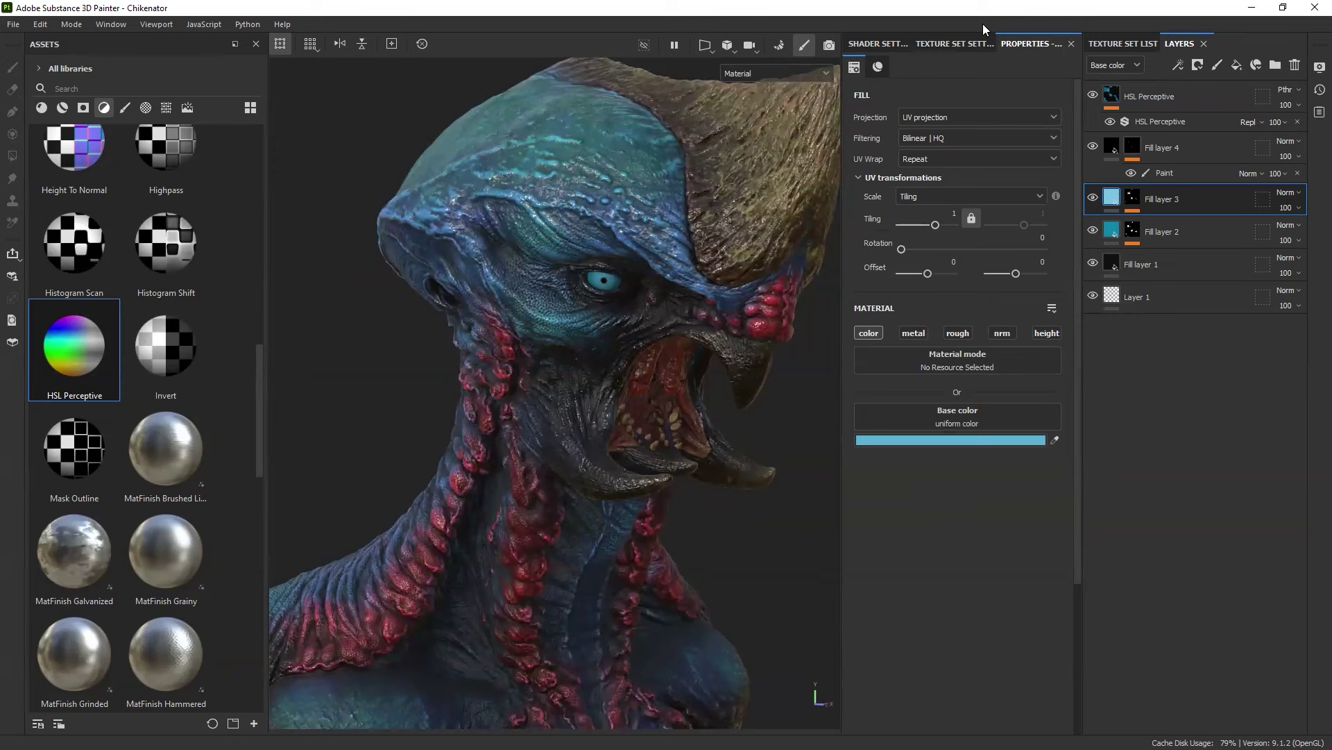
{"action": "left_click", "coordinate": [966, 43]}
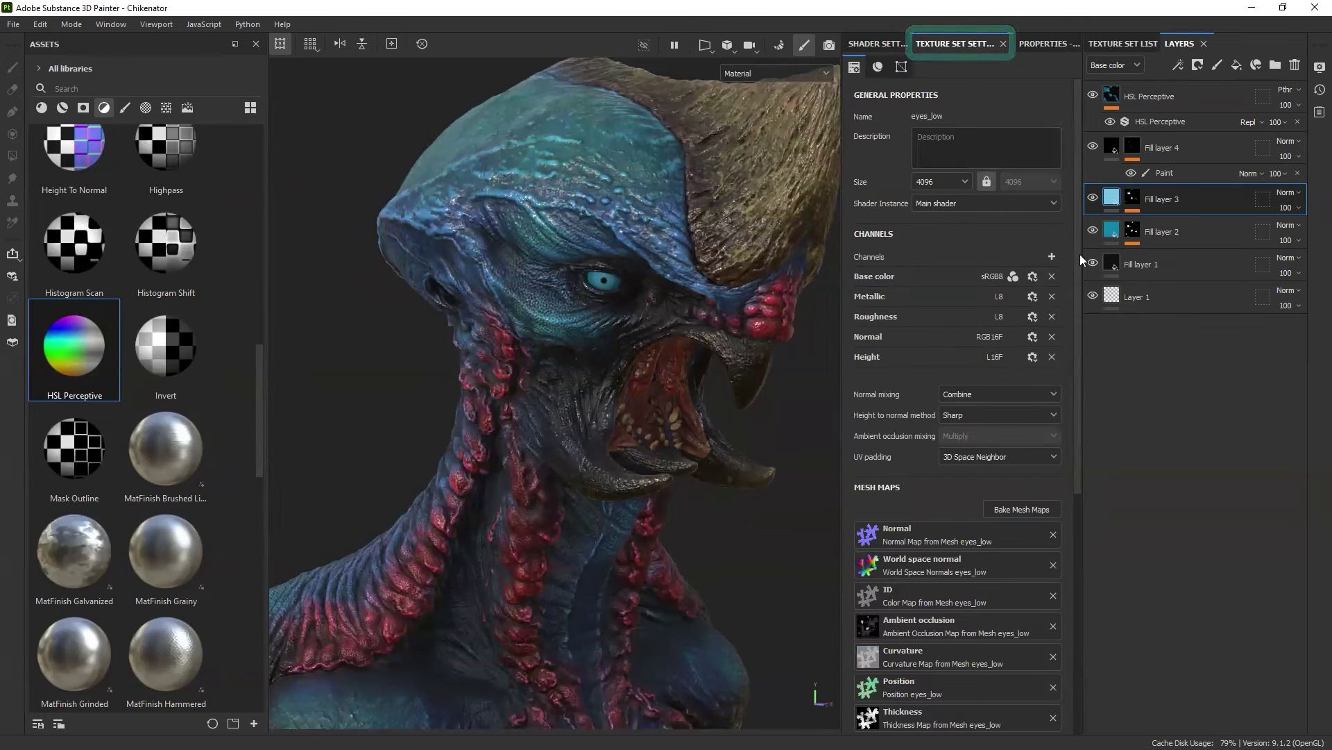
{"action": "left_click", "coordinate": [1052, 256]}
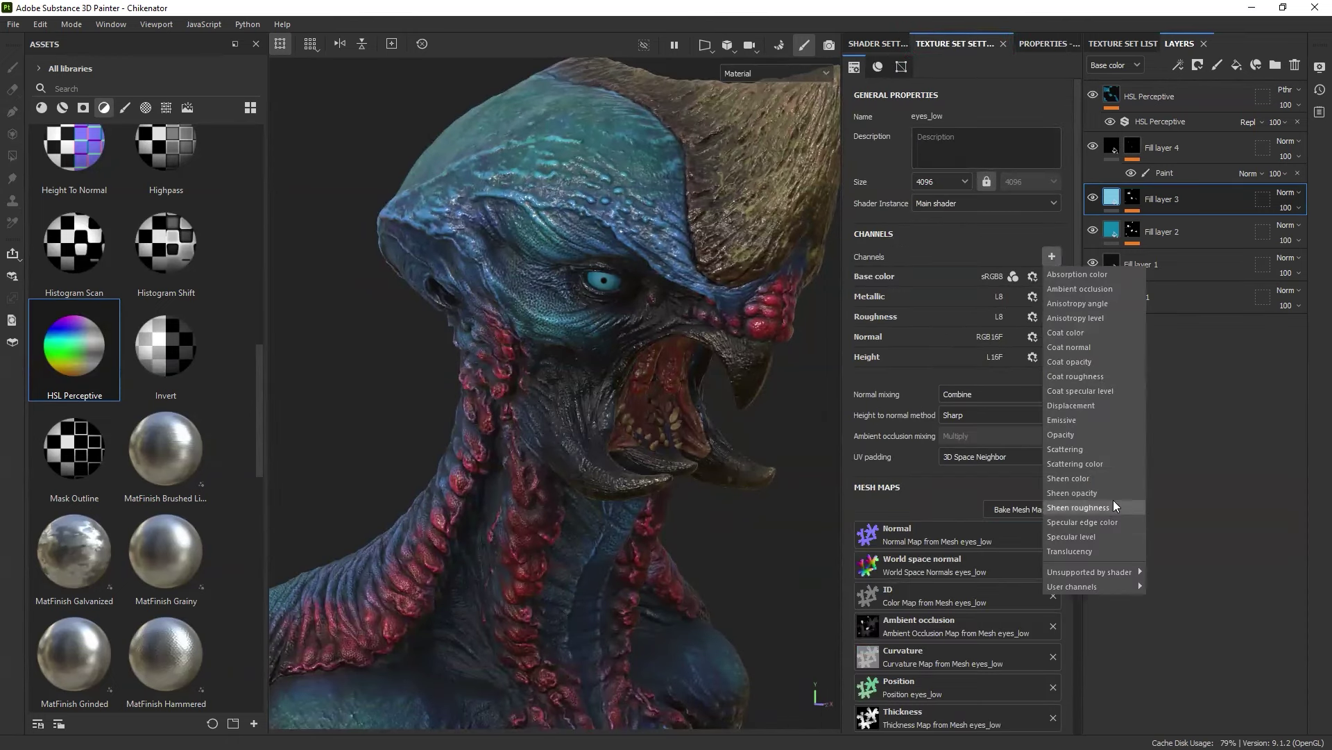
{"action": "left_click", "coordinate": [1099, 445]}
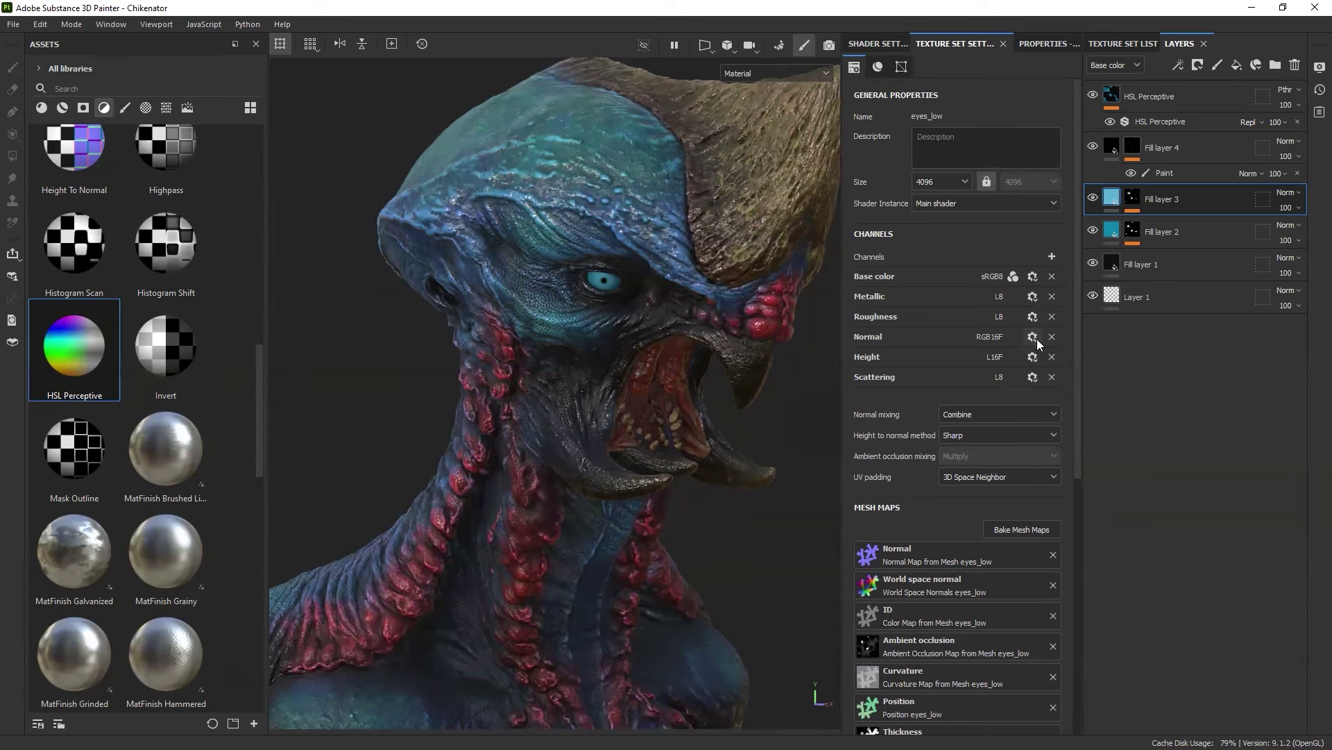
Step: Switch to the Creature_low texture set and add a Scattering channel to it
{"action": "key", "text": "ctrl+alt"}
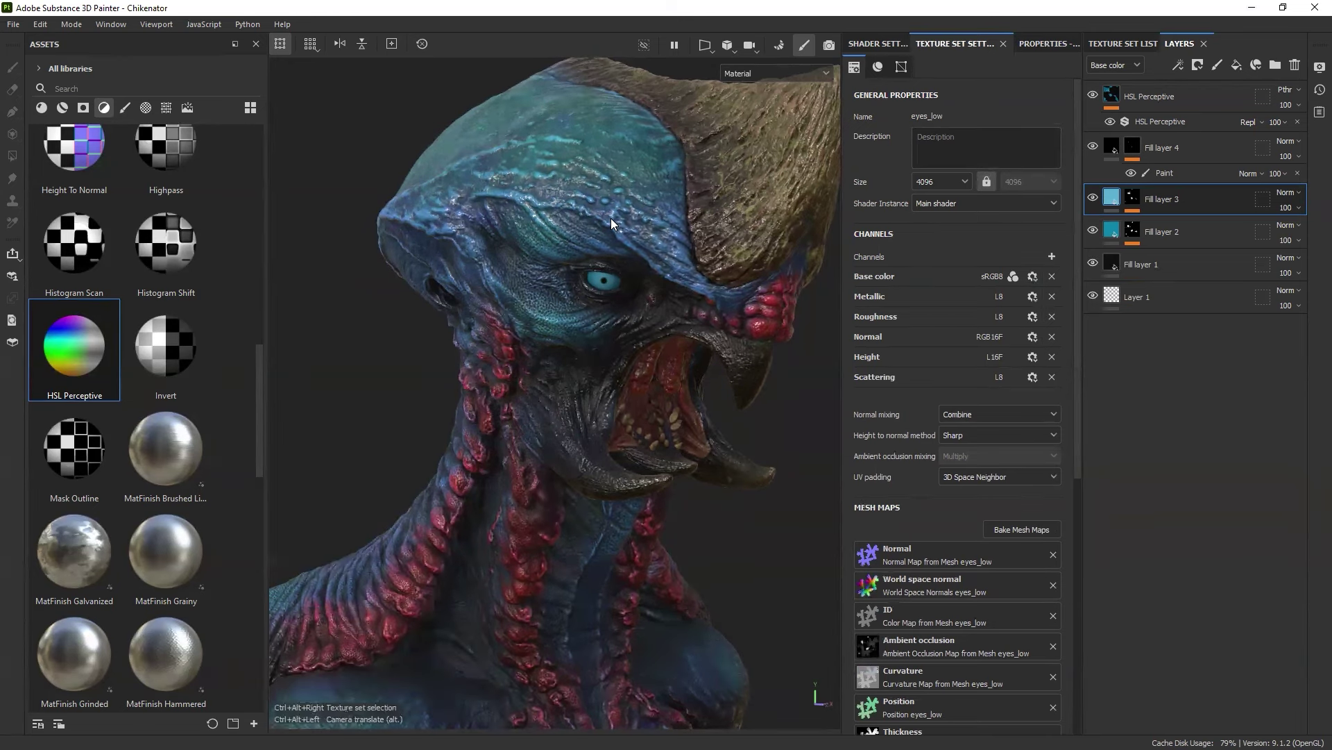
{"action": "key", "text": "ctrl+alt+Right"}
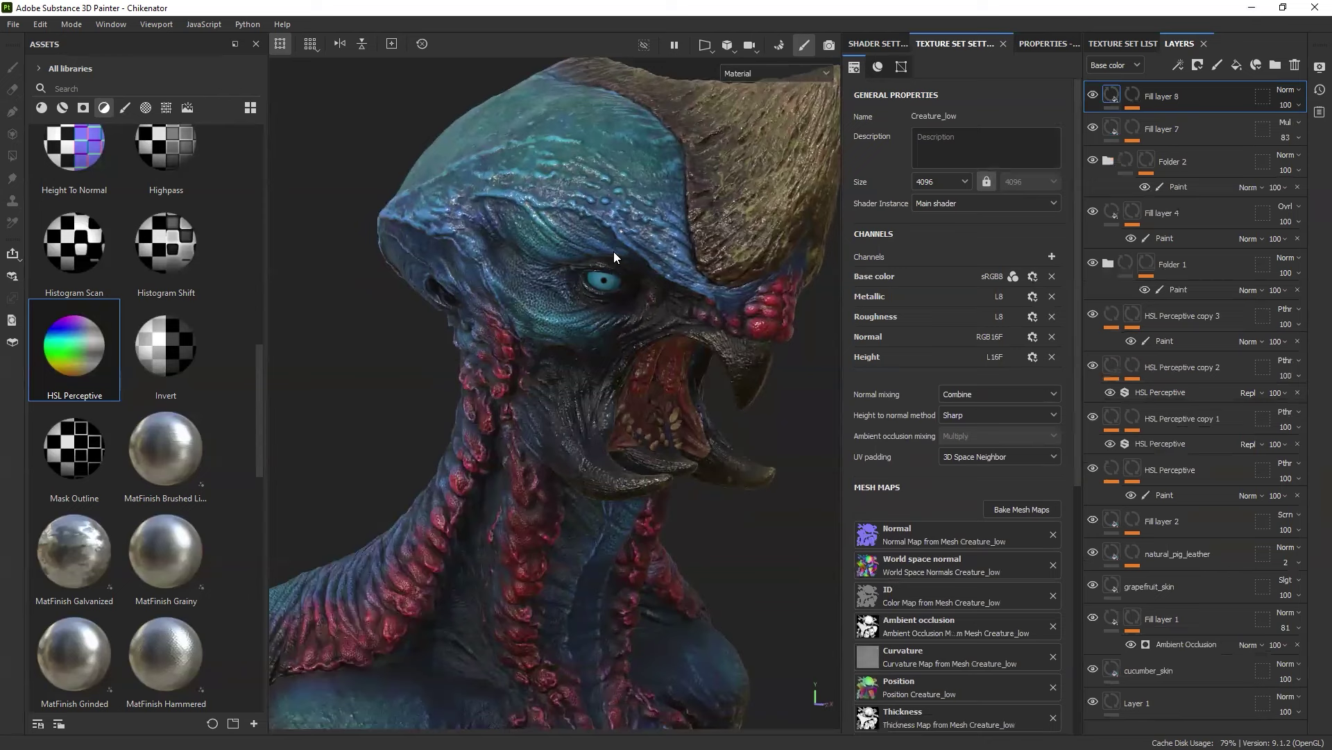
{"action": "left_click", "coordinate": [1052, 254]}
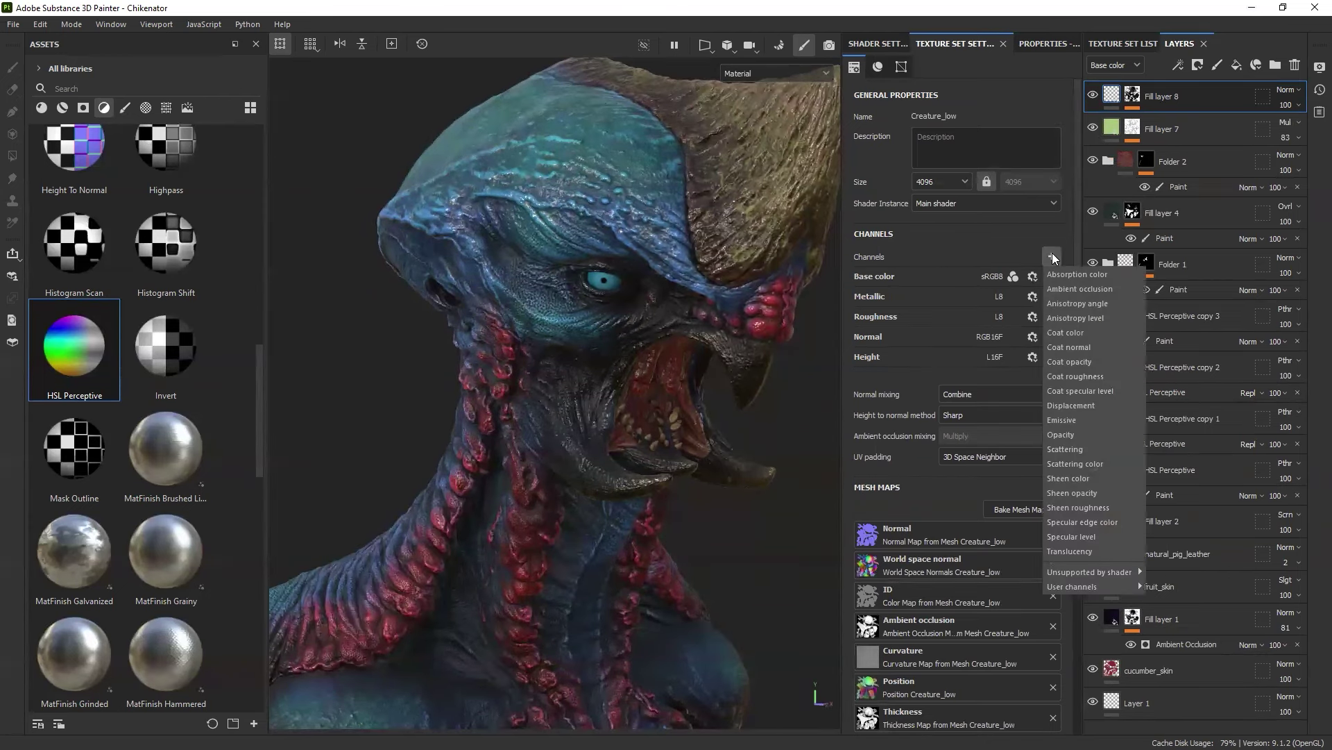
{"action": "left_click", "coordinate": [1096, 448]}
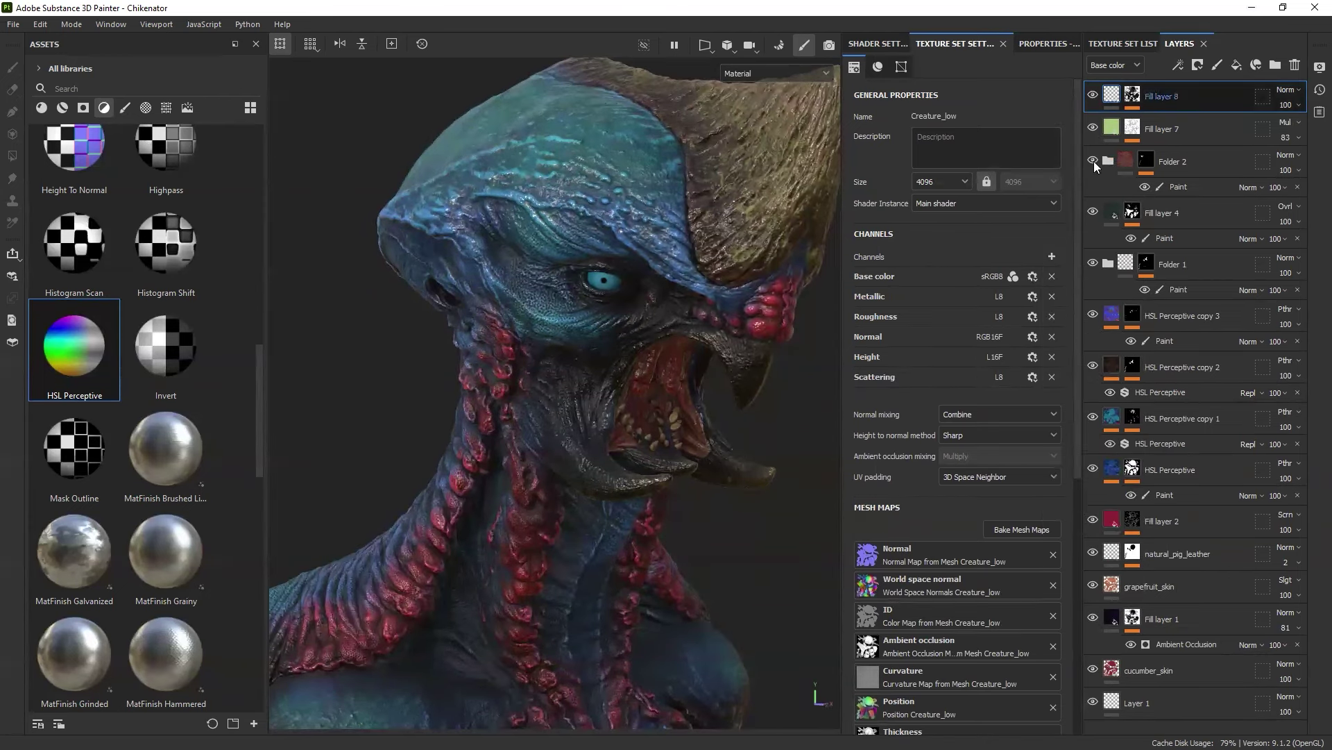
Step: Add a fill layer on top of the creature's stack, limited to the scattering channel with a scattering value of 0.1654
{"action": "left_click", "coordinate": [1236, 66]}
{"action": "left_click", "coordinate": [1115, 94]}
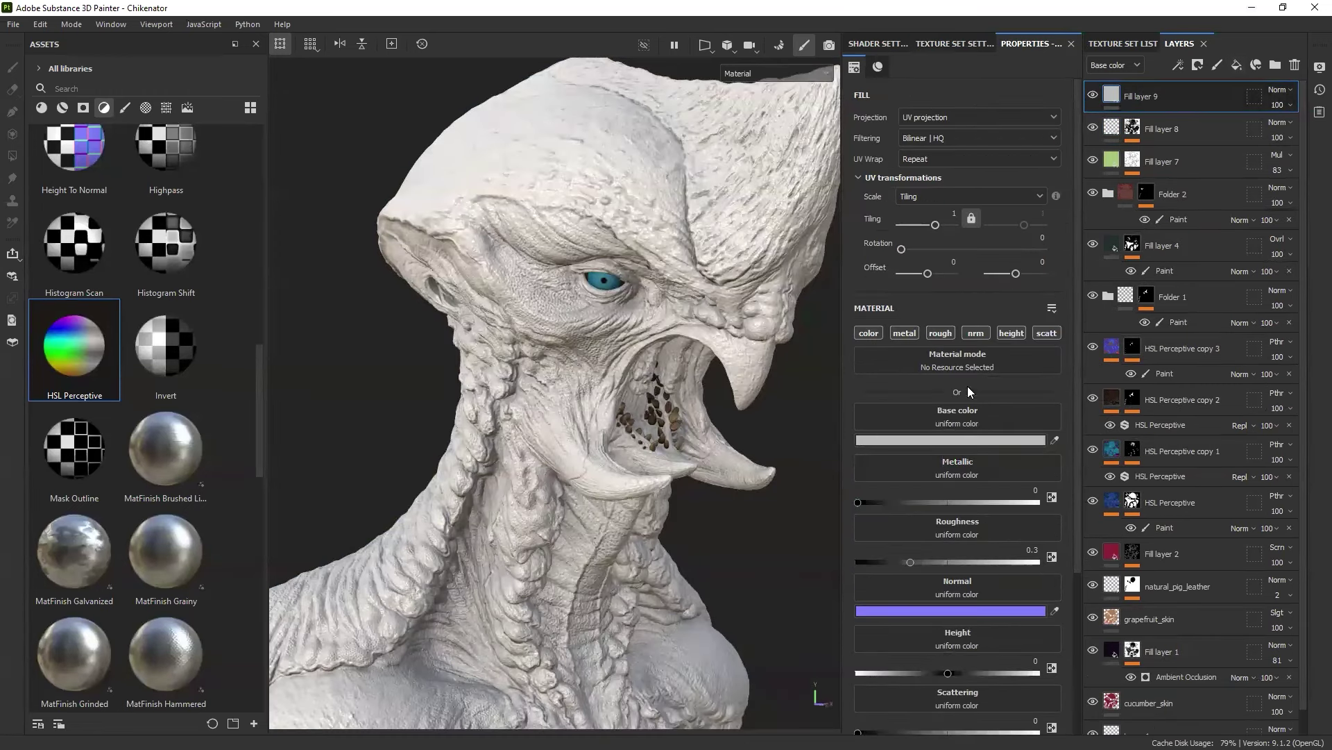
{"action": "left_click", "coordinate": [1048, 334]}
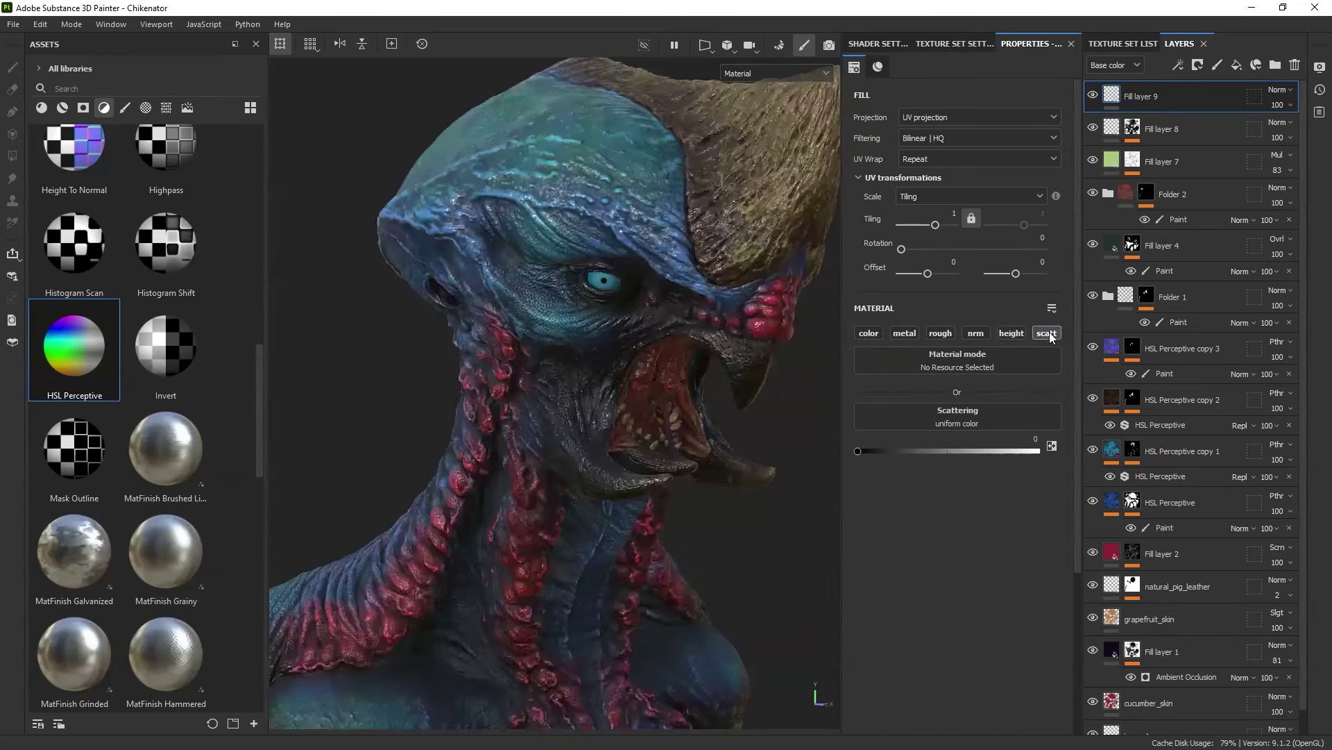
{"action": "left_click_drag", "start_coordinate": [871, 452], "coordinate": [948, 453]}
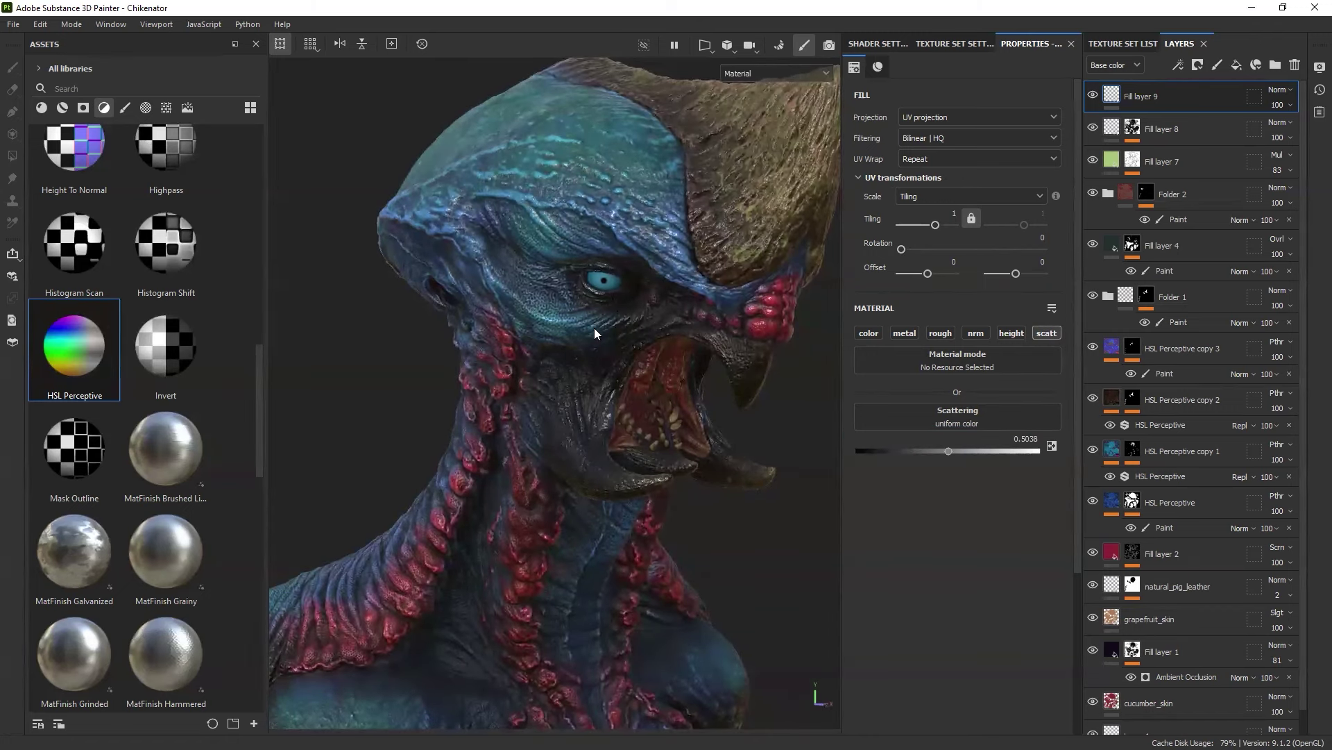
{"action": "left_click_drag", "start_coordinate": [616, 366], "coordinate": [671, 358], "text": "alt"}
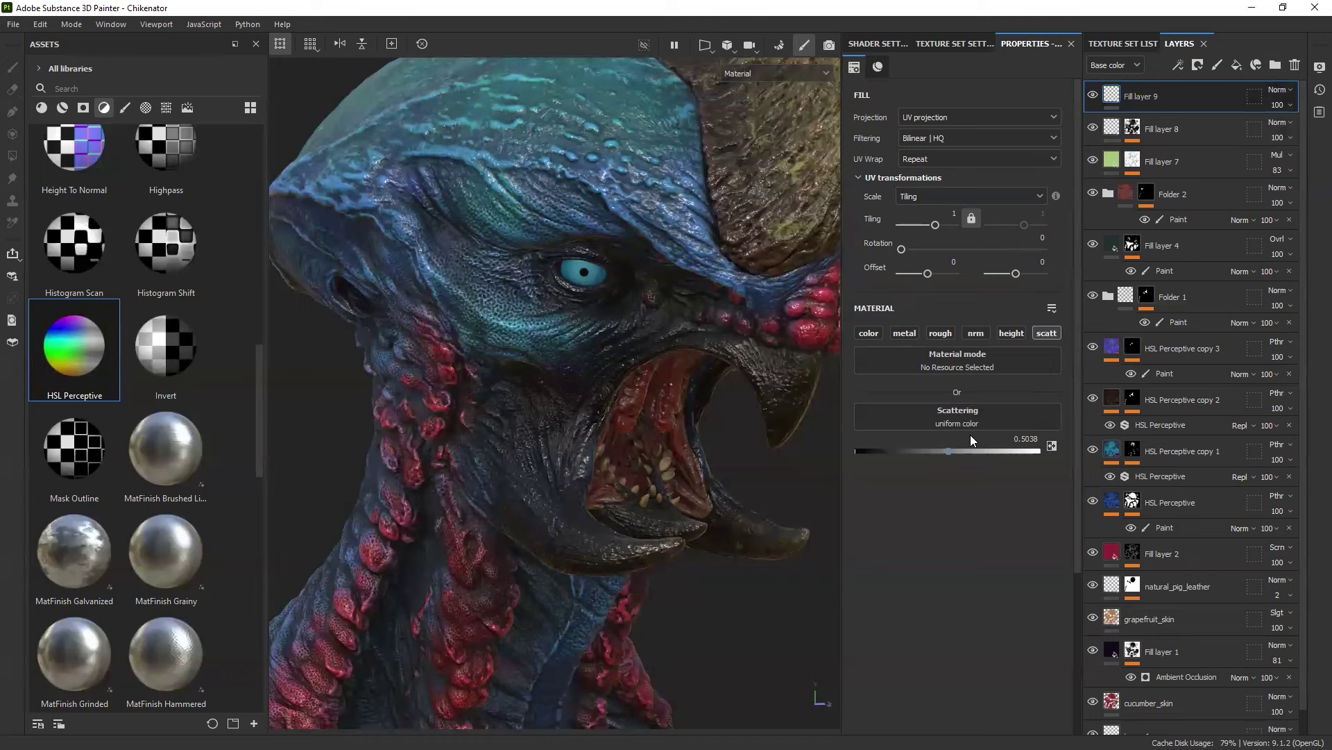
{"action": "left_click_drag", "start_coordinate": [953, 448], "coordinate": [885, 458]}
Step: Raise the subsurface scattering sample count to 28 in the display settings, keeping subsurface scattering activated
{"action": "left_click", "coordinate": [1316, 67]}
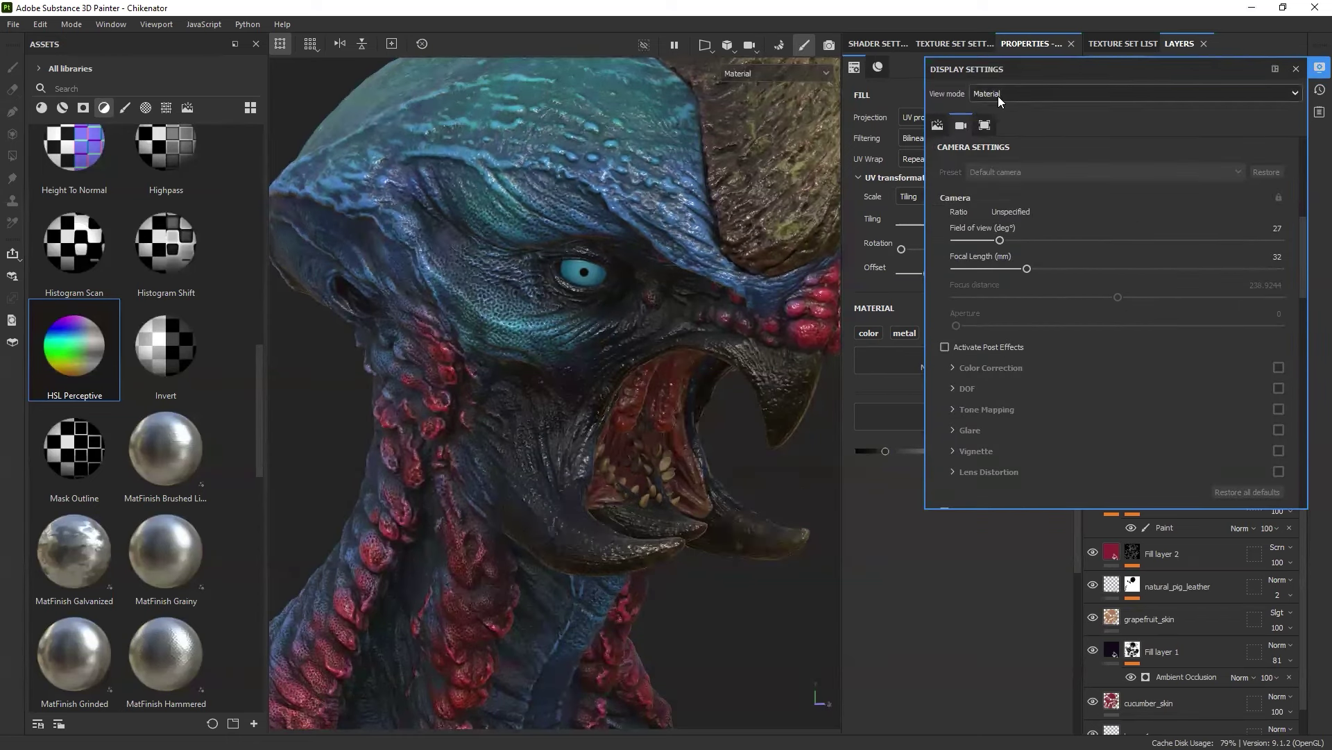
{"action": "scroll", "coordinate": [960, 178], "scroll_direction": "down", "scroll_amount": 10}
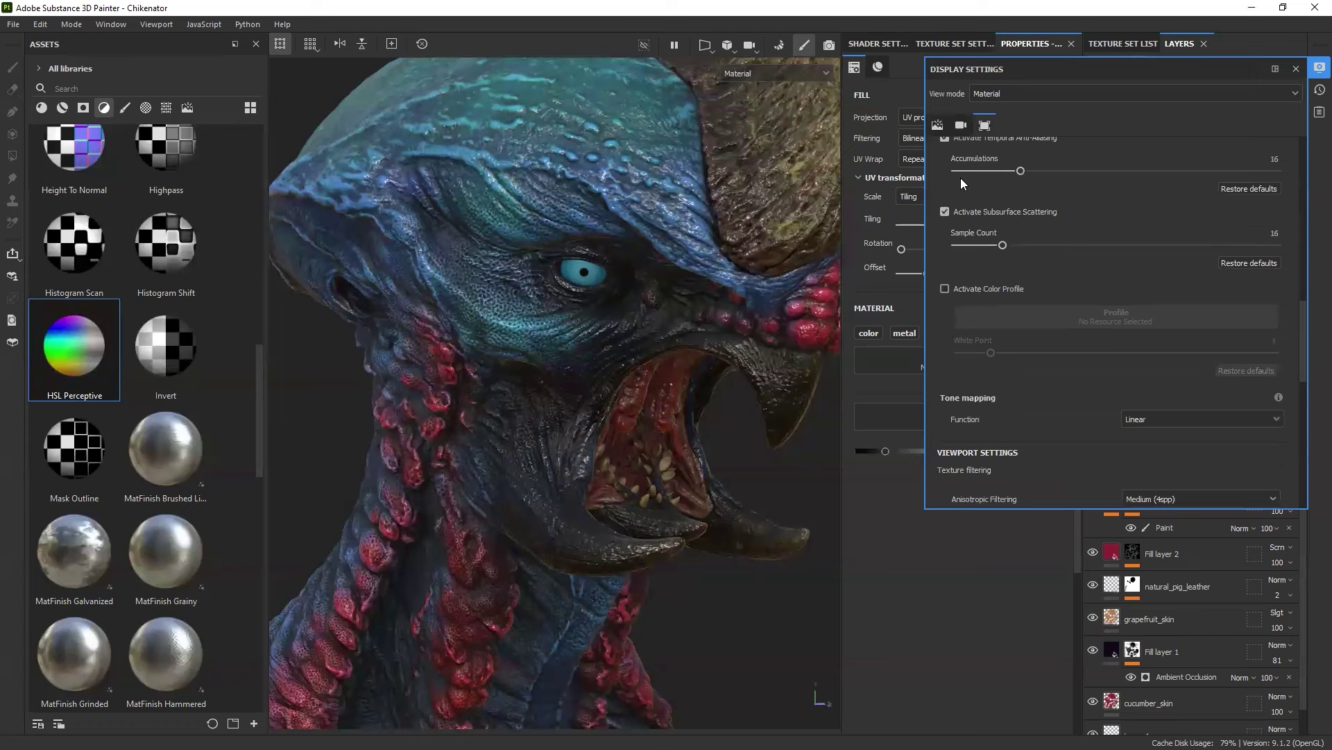
{"action": "scroll", "coordinate": [962, 178], "scroll_direction": "down", "scroll_amount": 5}
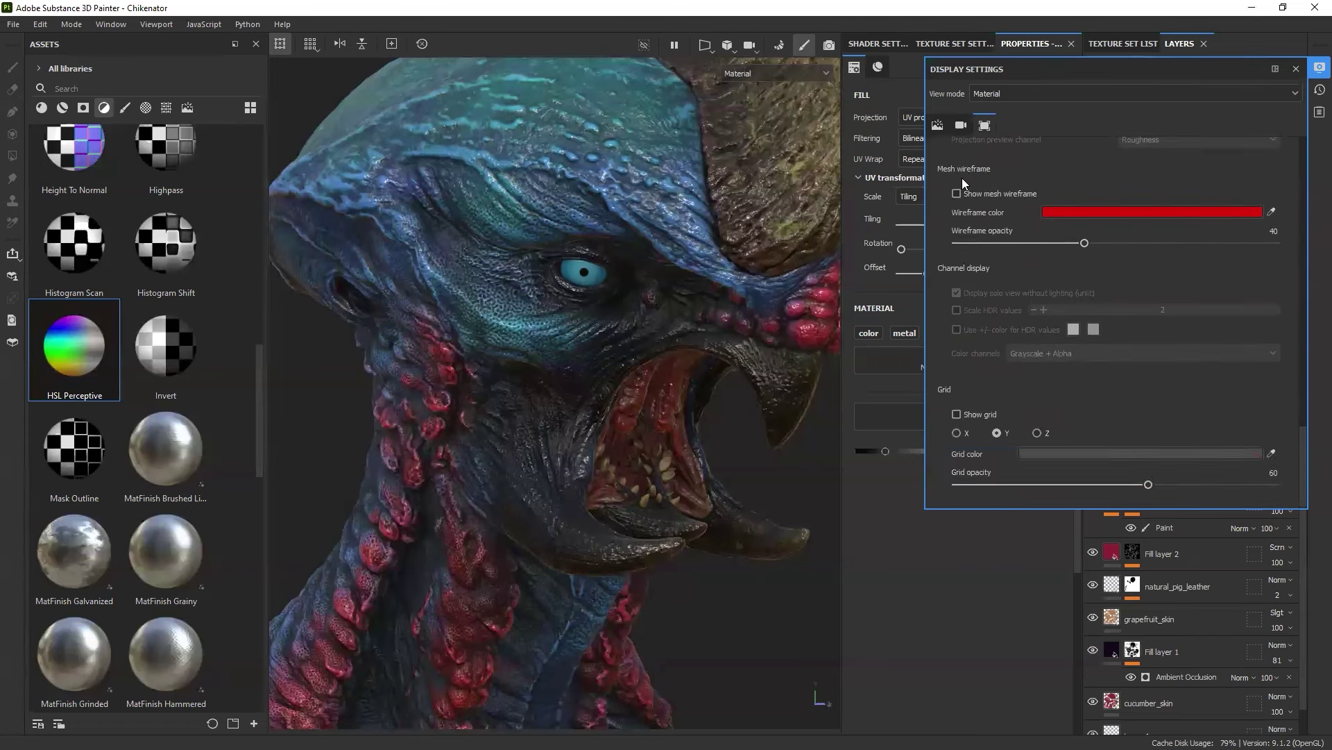
{"action": "scroll", "coordinate": [1038, 261], "scroll_direction": "up", "scroll_amount": 10}
{"action": "scroll", "coordinate": [1031, 237], "scroll_direction": "up", "scroll_amount": 3}
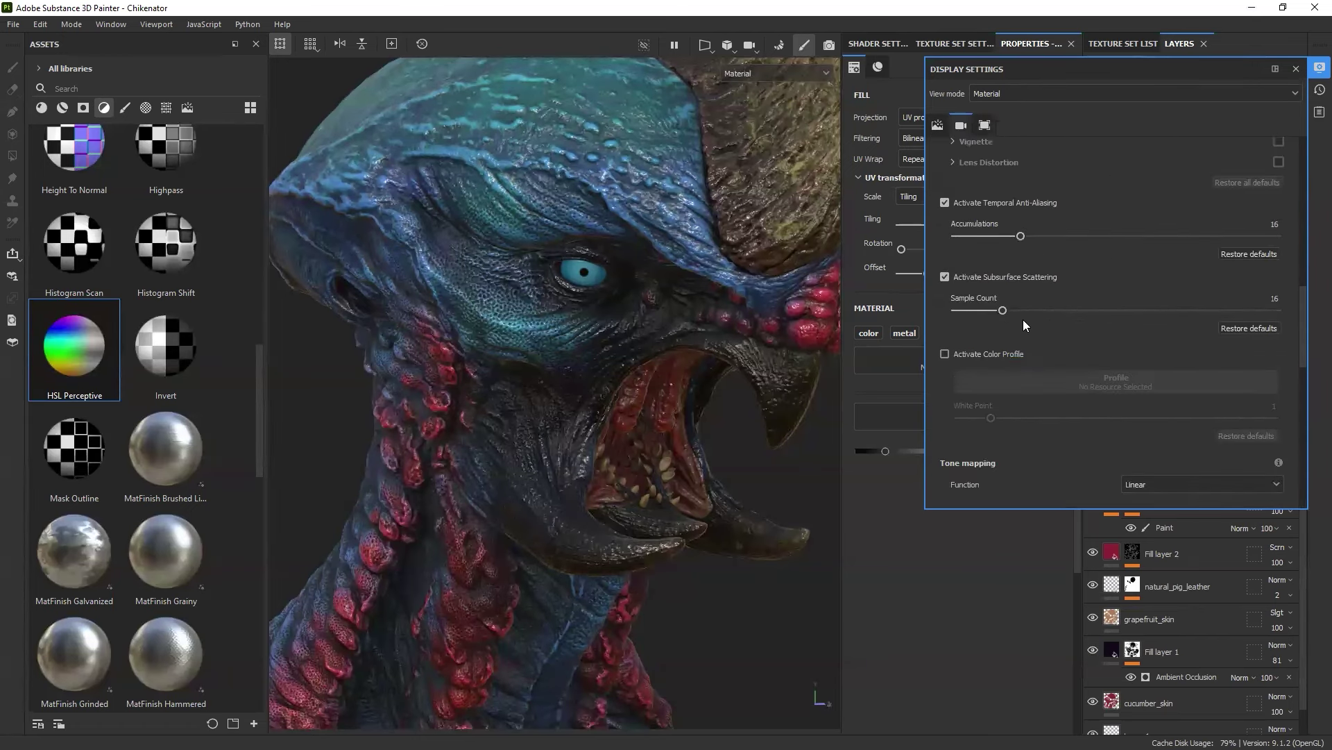
{"action": "scroll", "coordinate": [1004, 297], "scroll_direction": "up", "scroll_amount": 1}
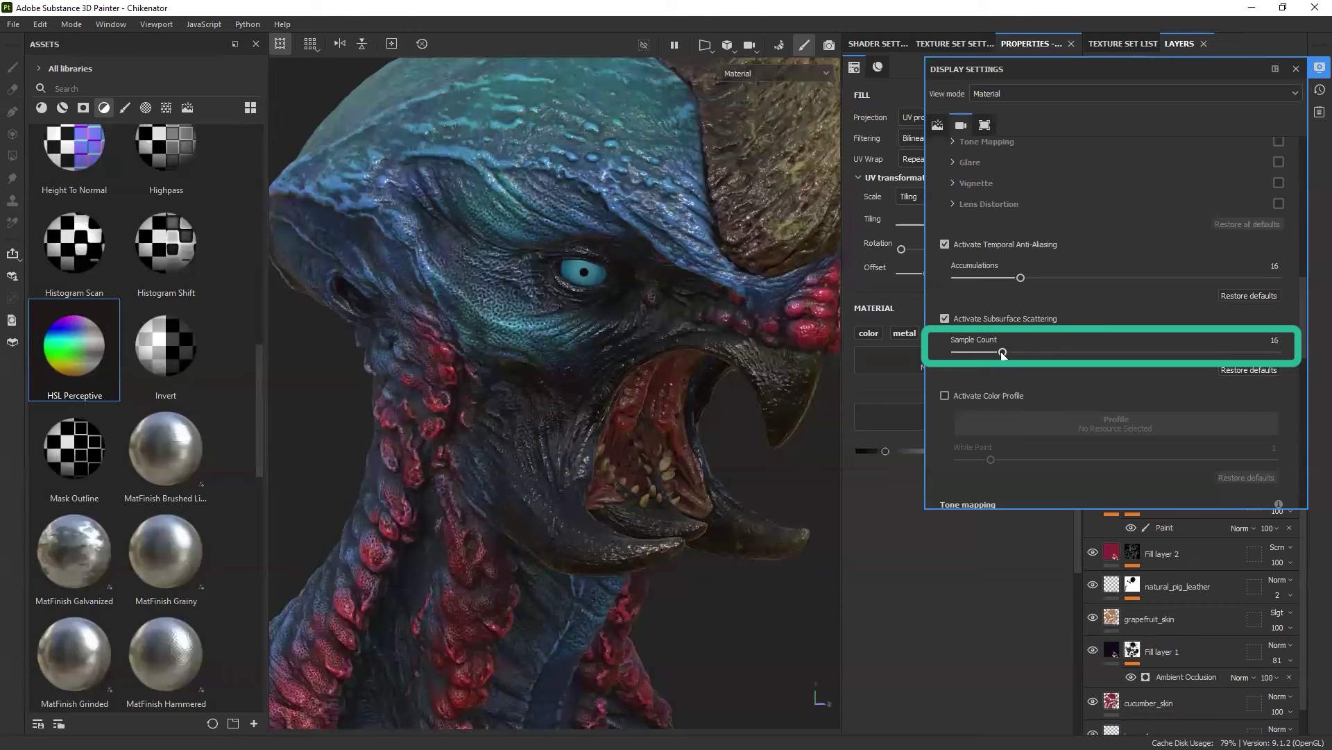
{"action": "left_click_drag", "start_coordinate": [1003, 353], "coordinate": [1049, 351]}
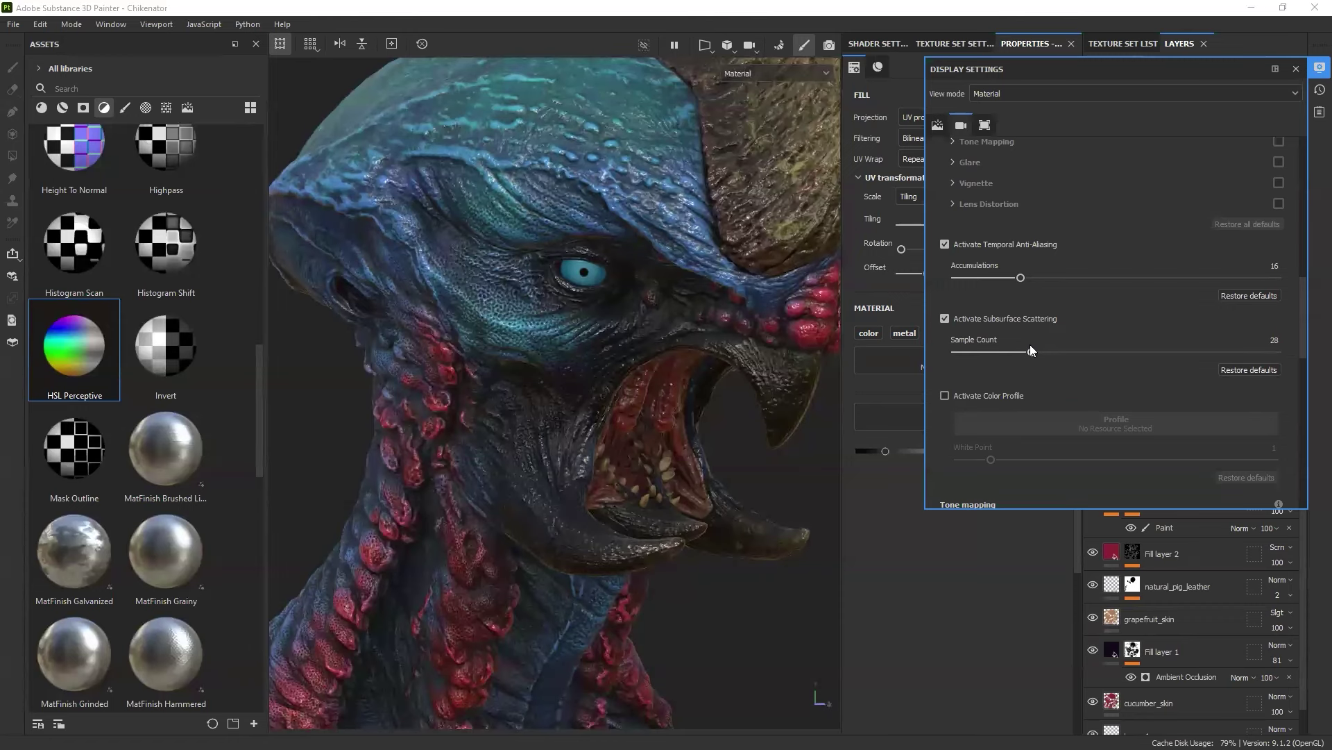
{"action": "scroll", "coordinate": [1055, 303], "scroll_direction": "up", "scroll_amount": 7}
{"action": "scroll", "coordinate": [1055, 303], "scroll_direction": "up", "scroll_amount": 3}
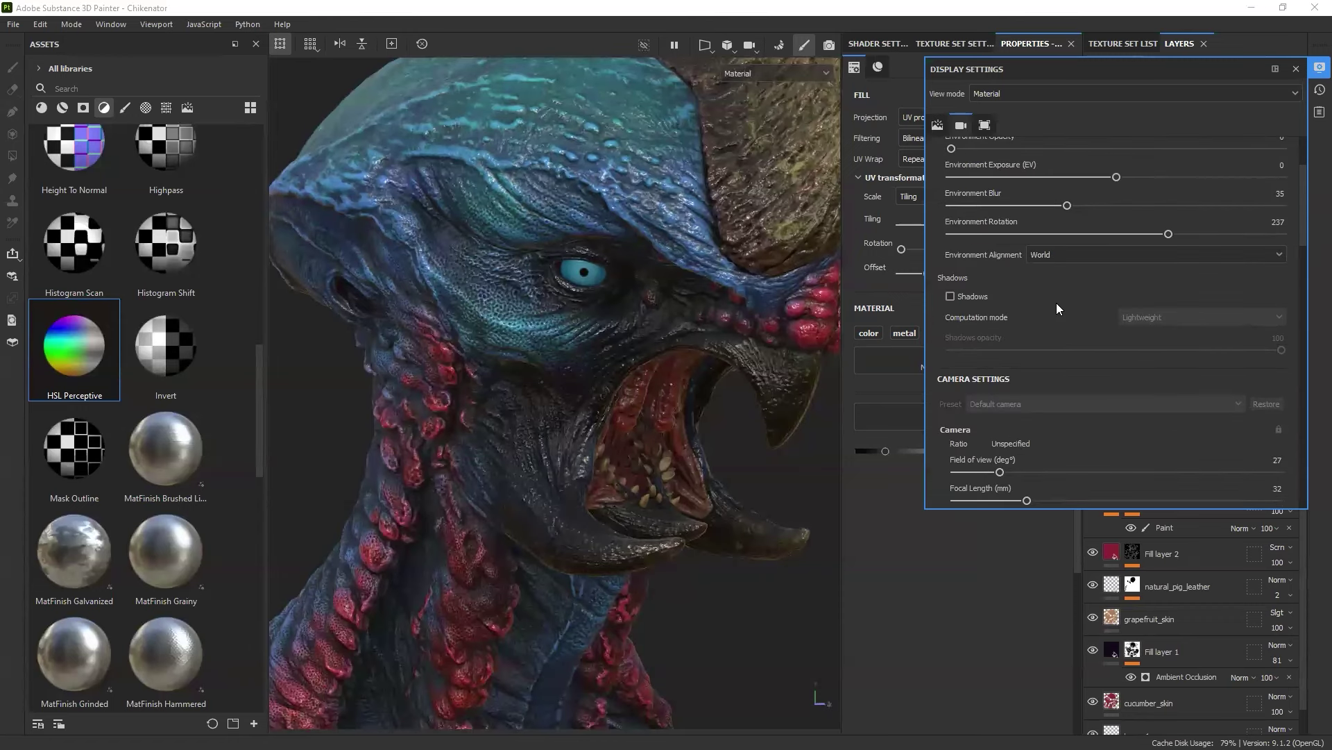
{"action": "scroll", "coordinate": [1138, 253], "scroll_direction": "down", "scroll_amount": 10}
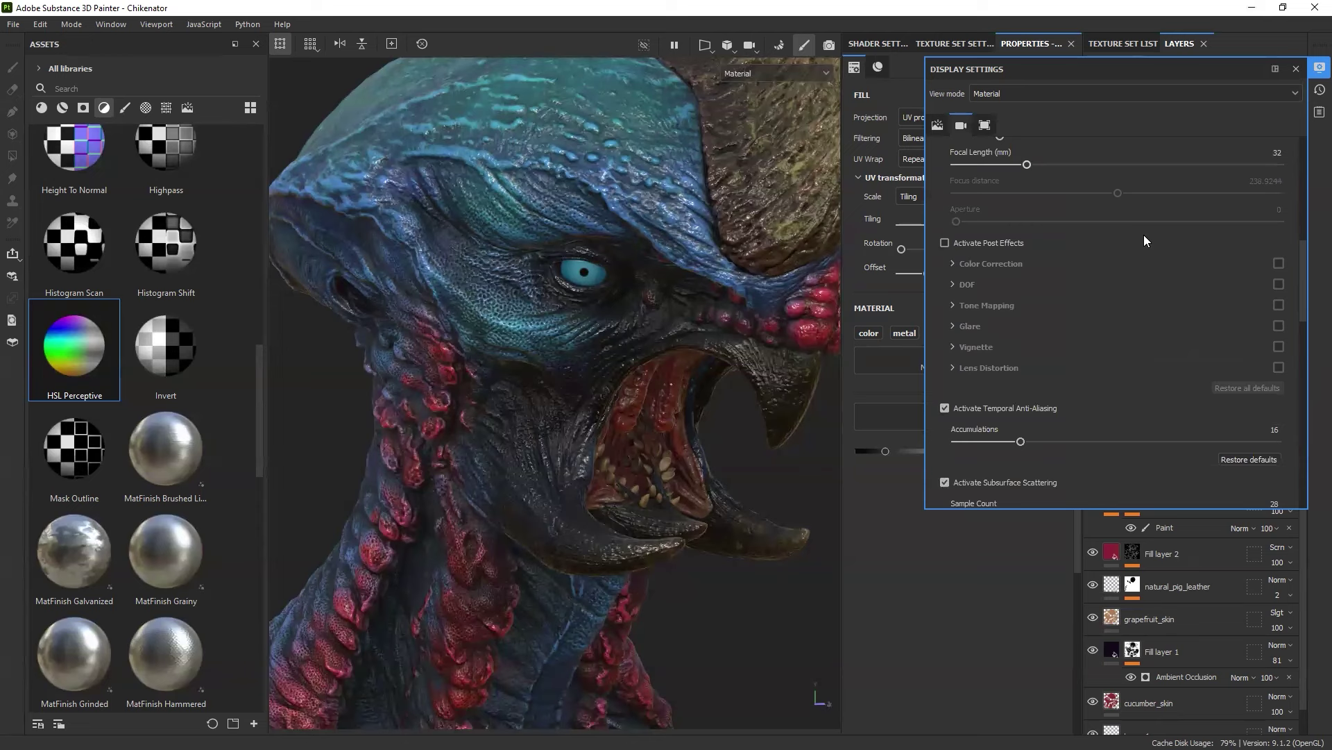
{"action": "scroll", "coordinate": [1143, 241], "scroll_direction": "down", "scroll_amount": 6}
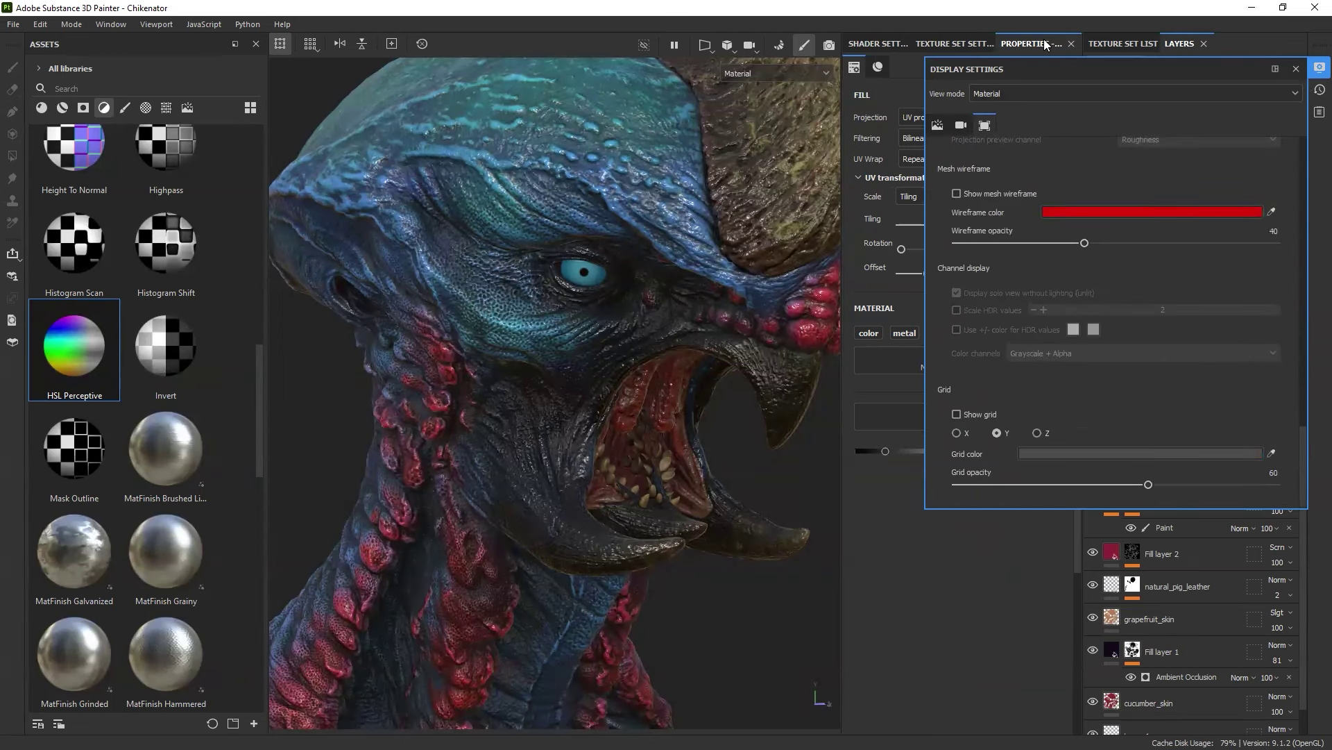
{"action": "left_click", "coordinate": [943, 44]}
{"action": "left_click", "coordinate": [1297, 69]}
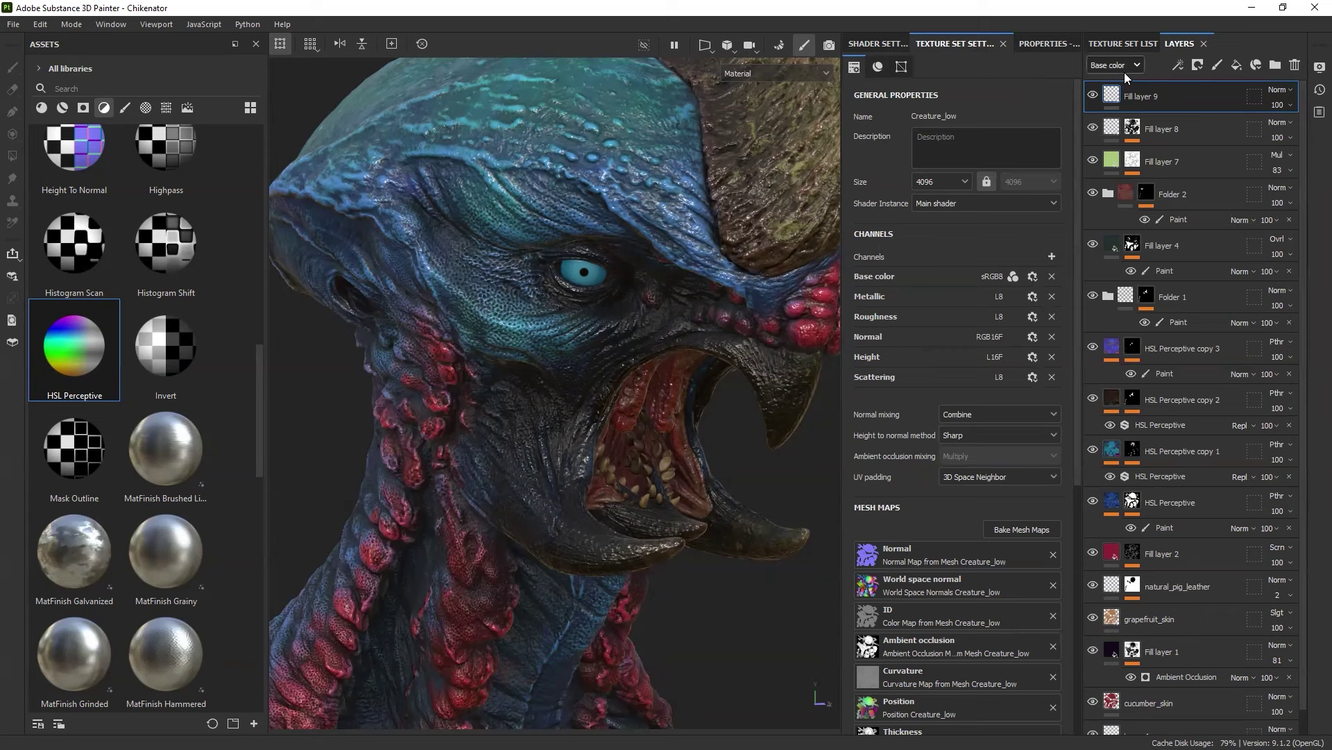
{"action": "scroll", "coordinate": [891, 59], "scroll_direction": "down", "scroll_amount": 1}
{"action": "left_click", "coordinate": [888, 47]}
{"action": "left_click", "coordinate": [951, 46]}
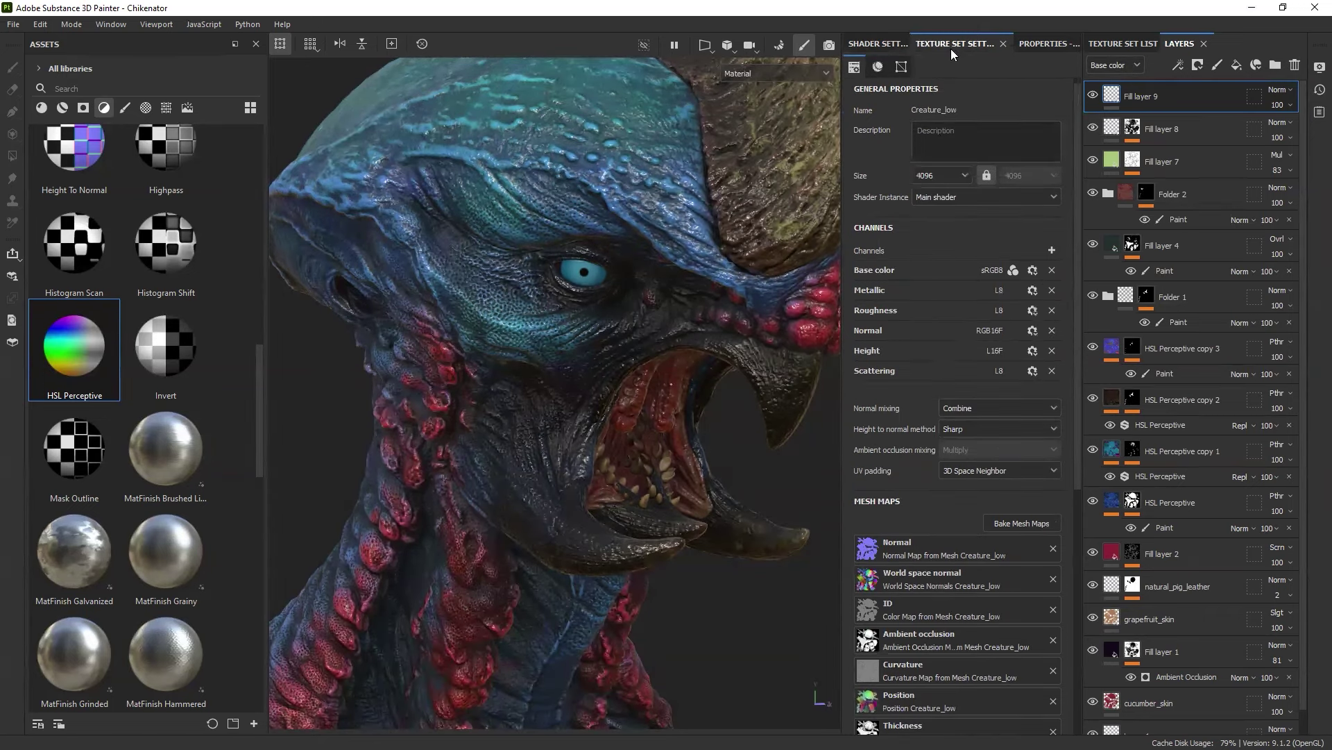
{"action": "key", "text": "Tab"}
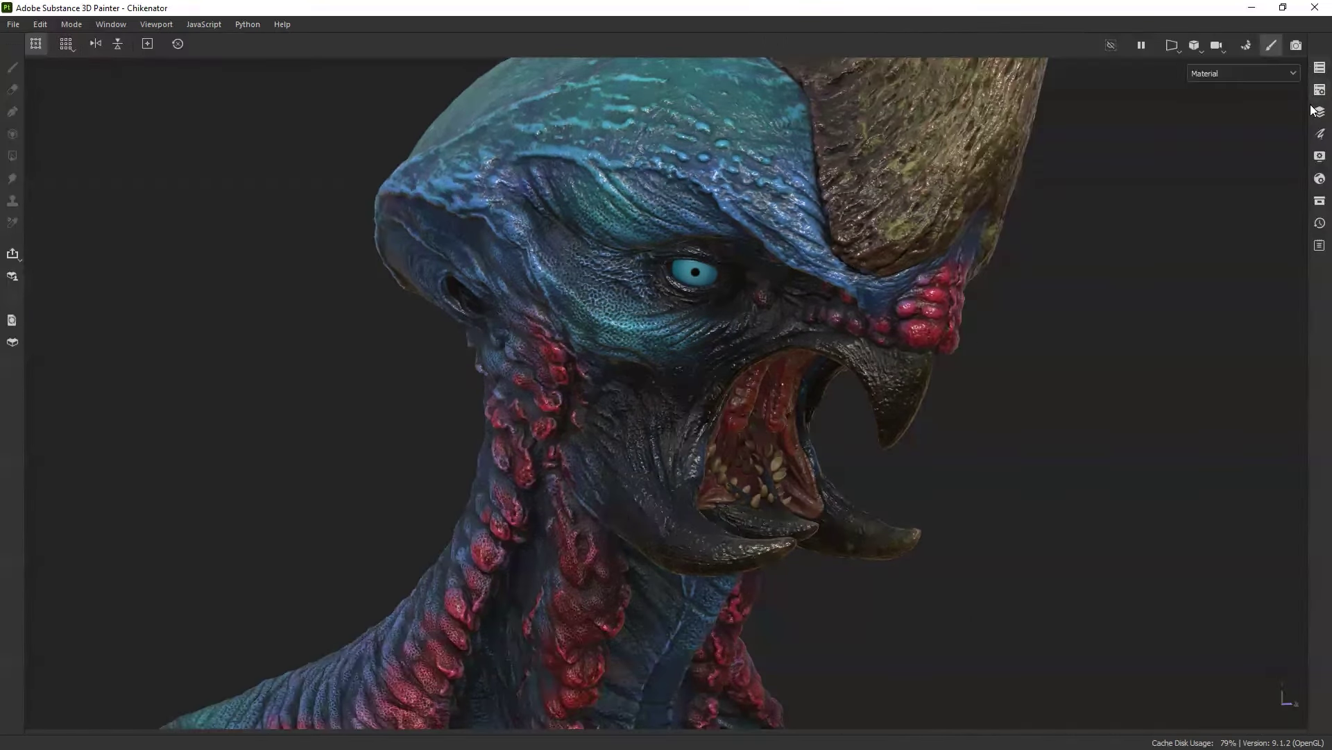
{"action": "key", "text": "Tab"}
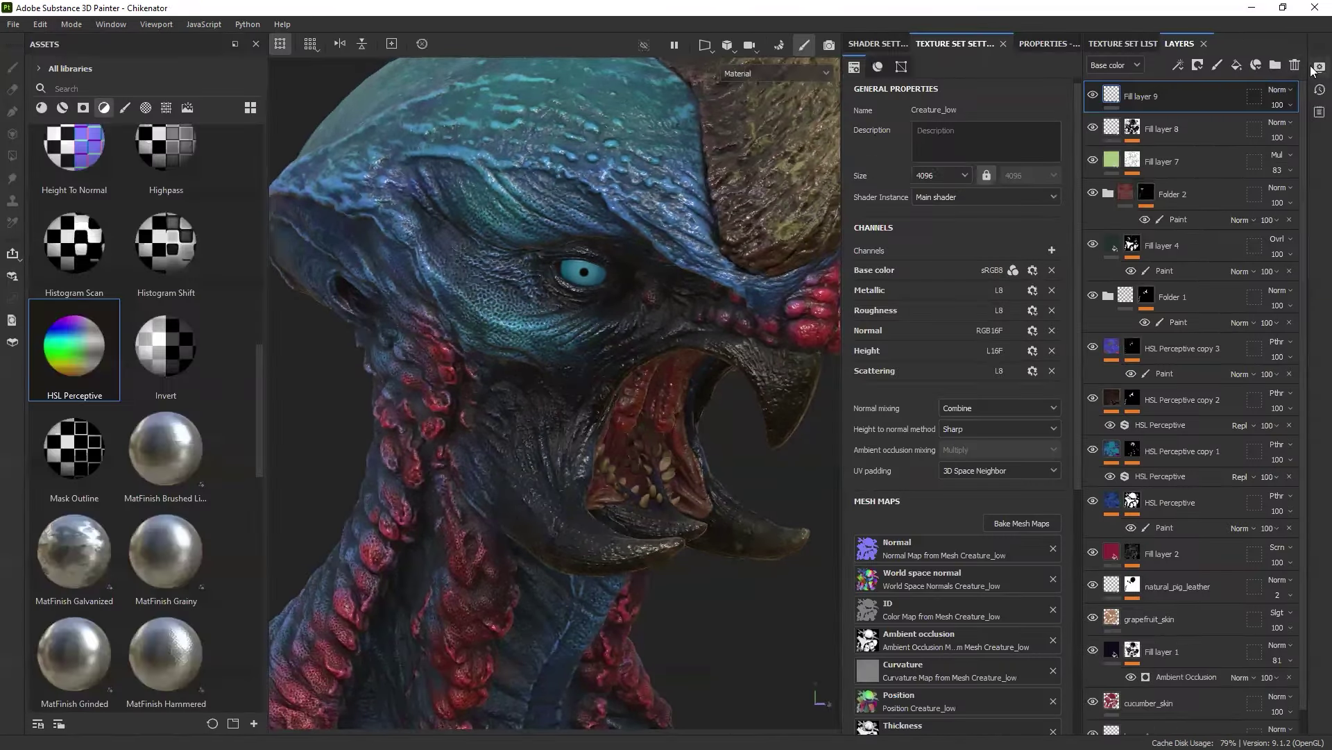
Step: Enable subsurface scattering in the main shader's parameters and set the scattering type to Skin
{"action": "left_click", "coordinate": [871, 43]}
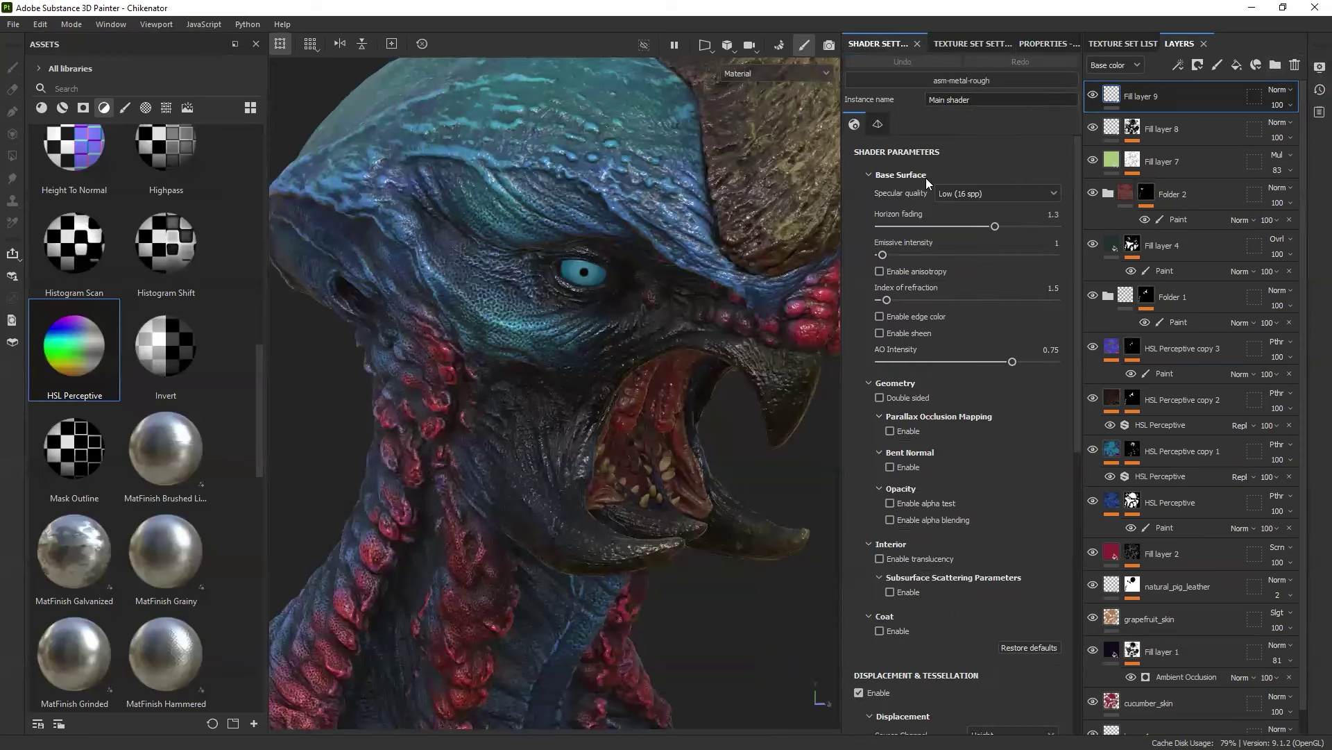
{"action": "scroll", "coordinate": [961, 445], "scroll_direction": "down", "scroll_amount": 1}
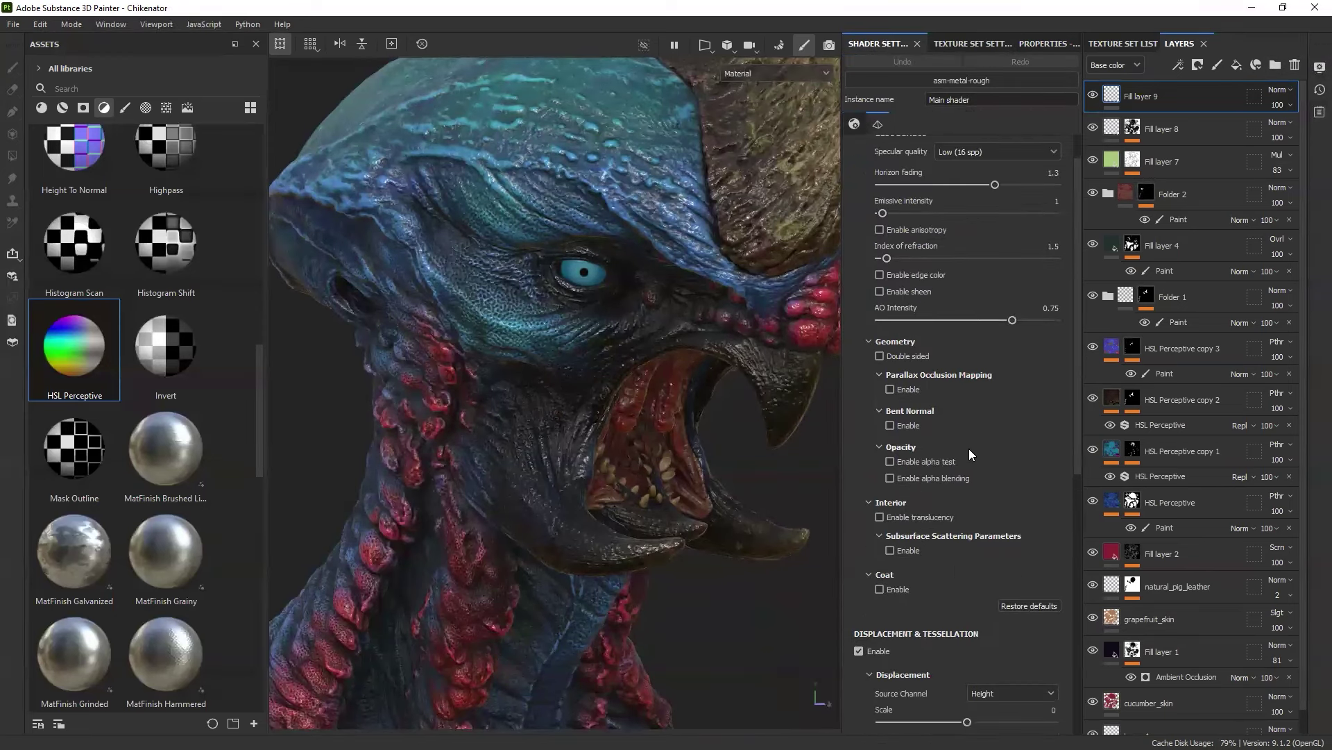
{"action": "scroll", "coordinate": [966, 444], "scroll_direction": "down", "scroll_amount": 2}
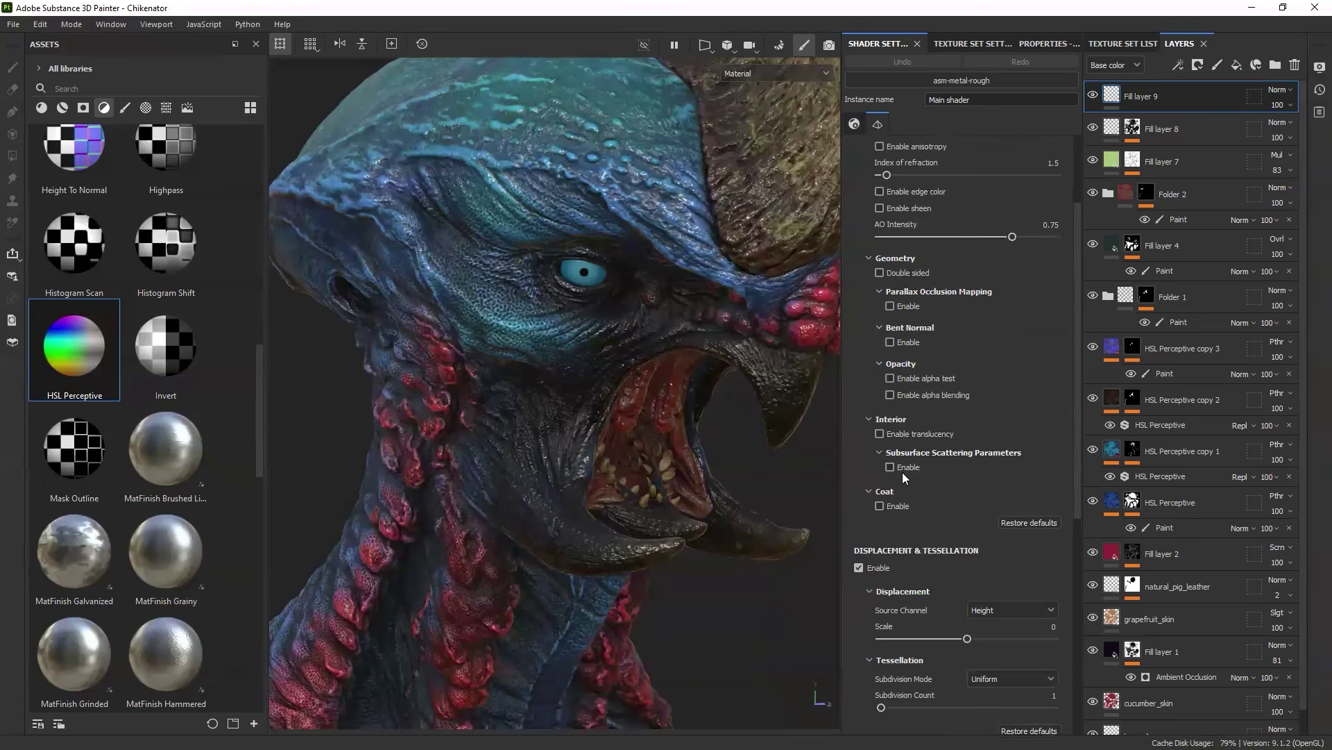
{"action": "left_click", "coordinate": [890, 466]}
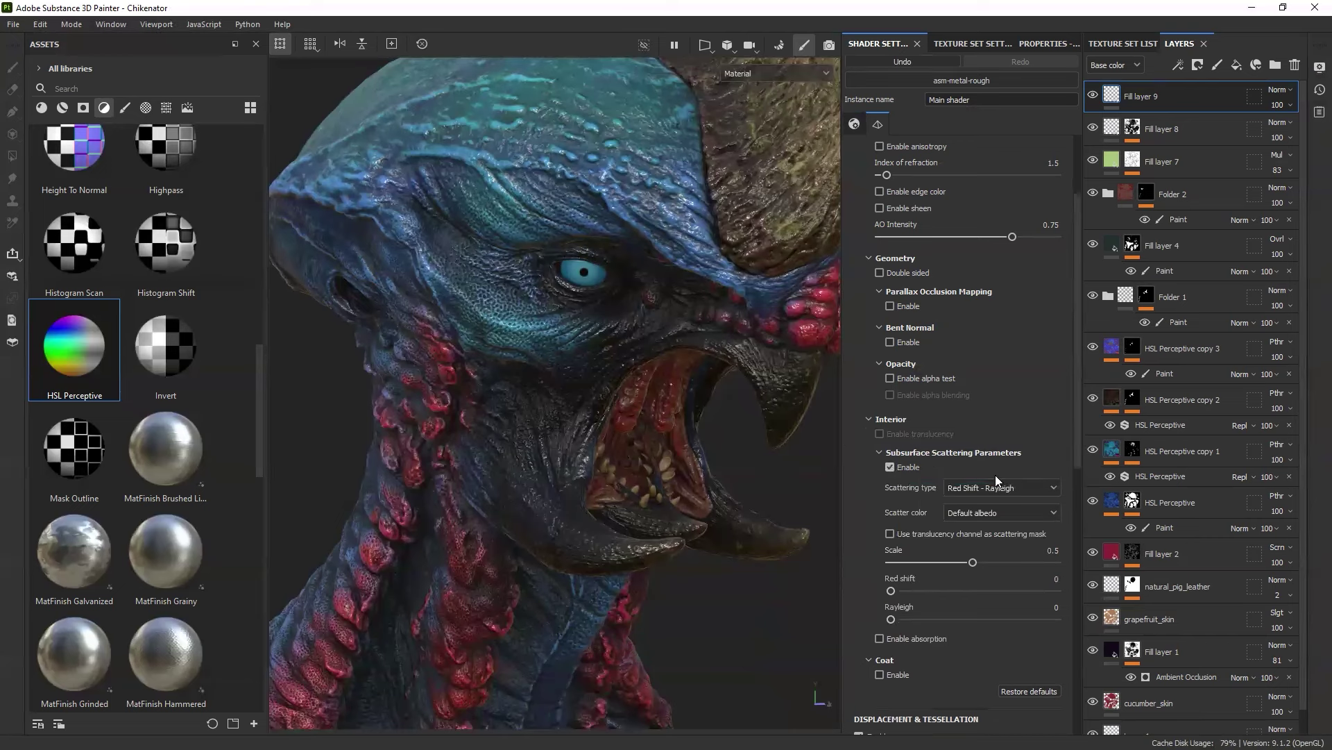
{"action": "left_click", "coordinate": [1028, 489]}
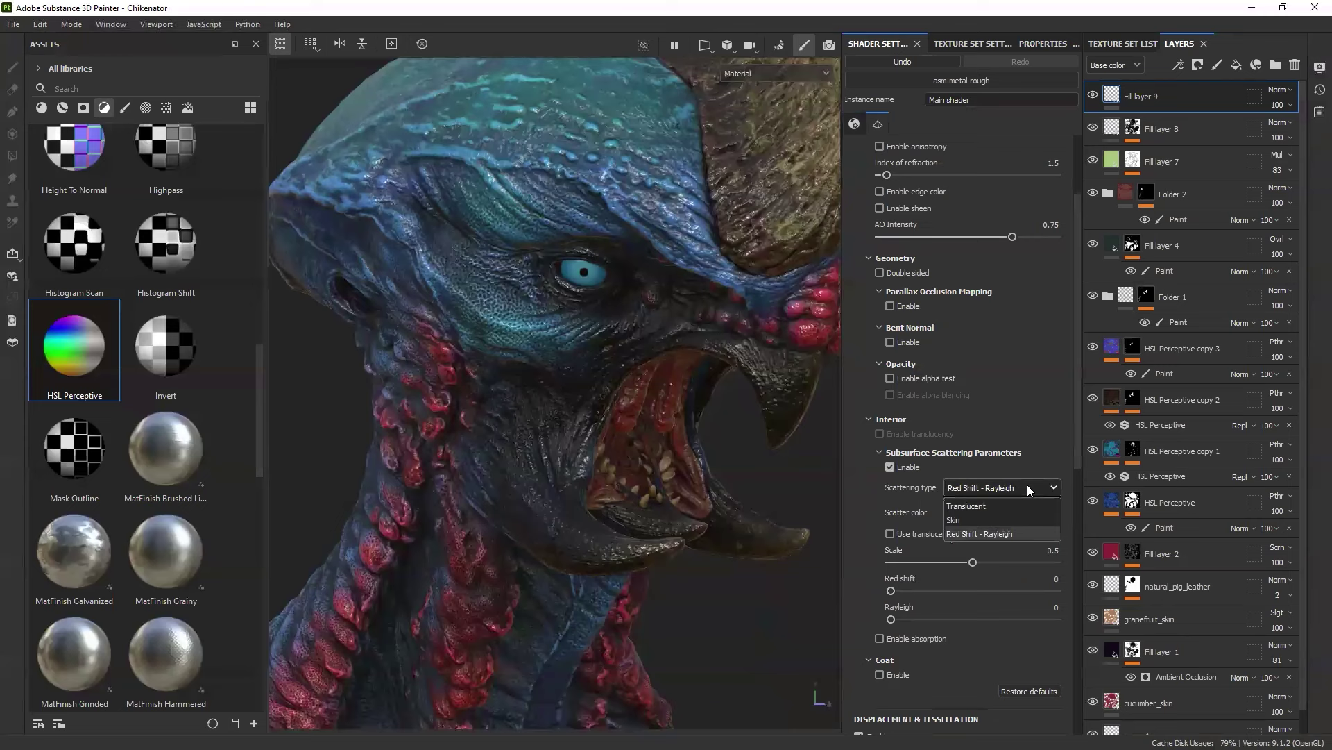
{"action": "left_click", "coordinate": [970, 519]}
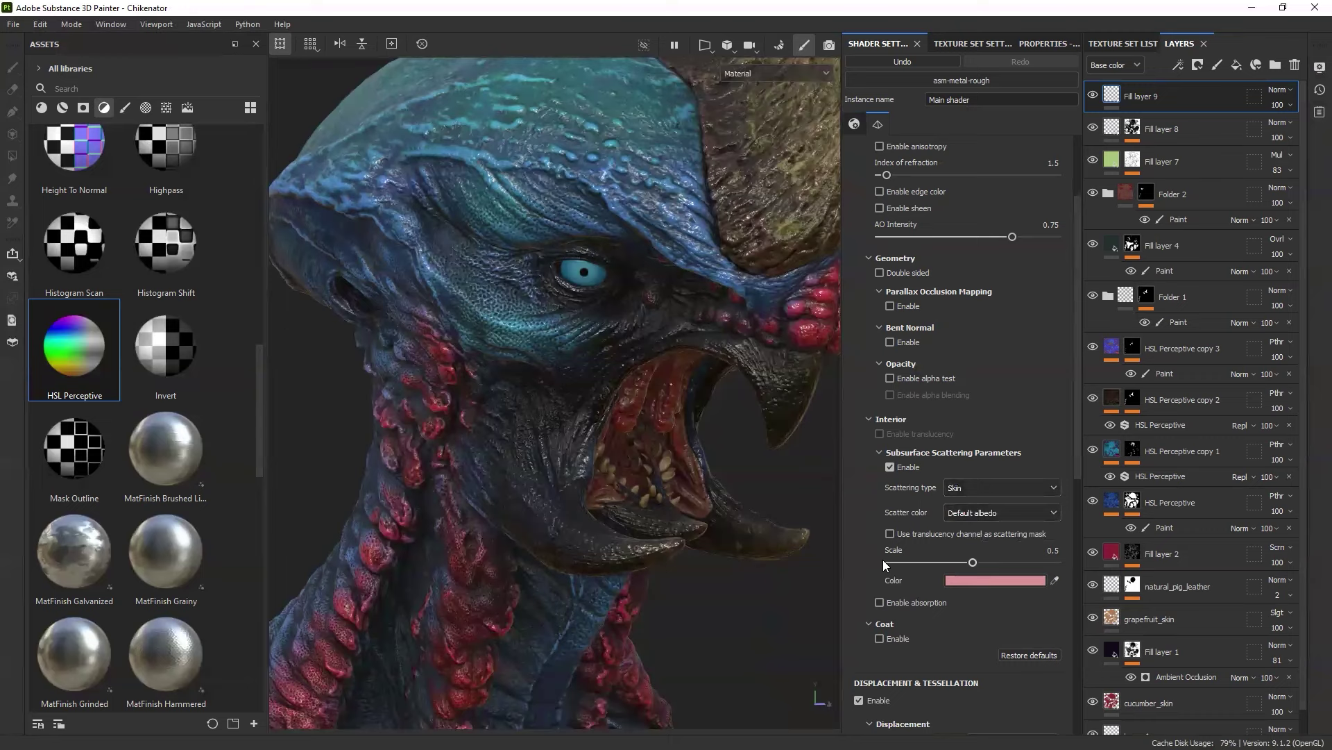
Step: Raise the shader's subsurface scattering scale to 0.6, checking the effect on the creature's neck and chest up close
{"action": "left_click_drag", "start_coordinate": [972, 561], "coordinate": [987, 560]}
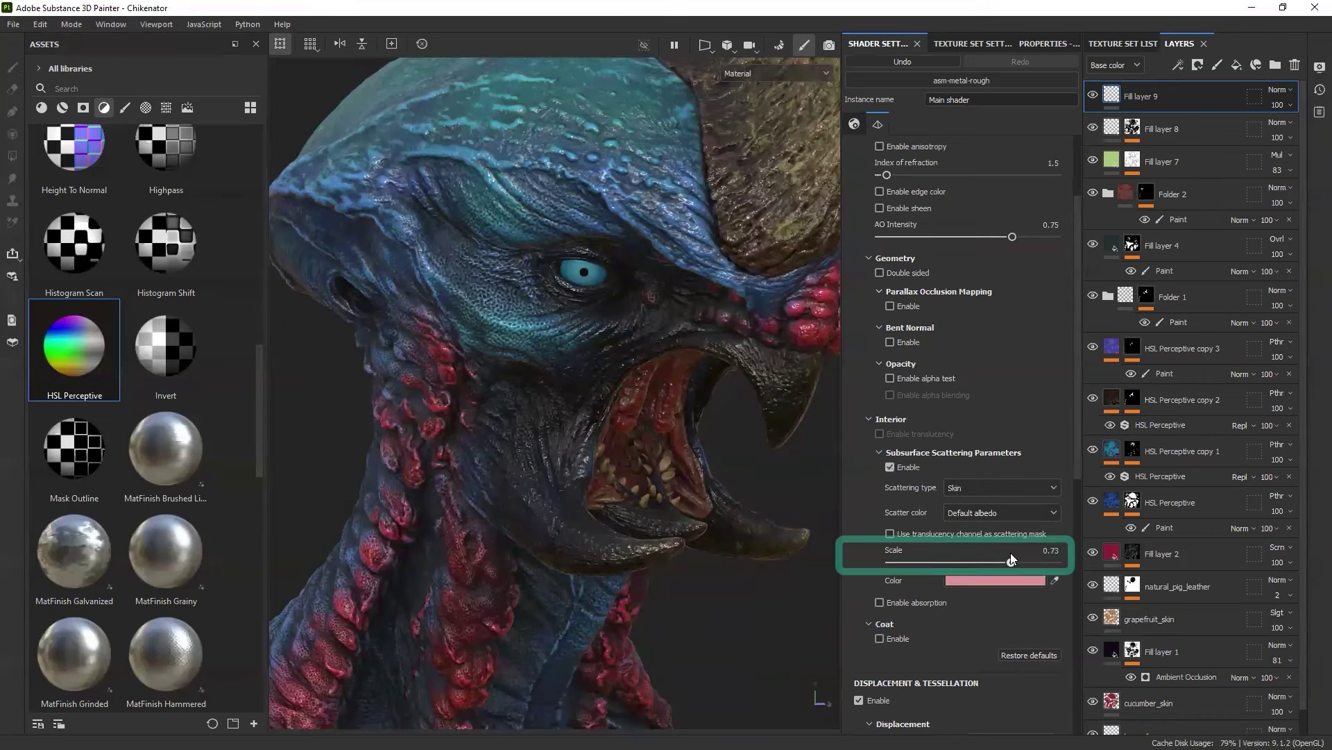
{"action": "middle_click_drag", "start_coordinate": [649, 459], "coordinate": [656, 243], "text": "alt"}
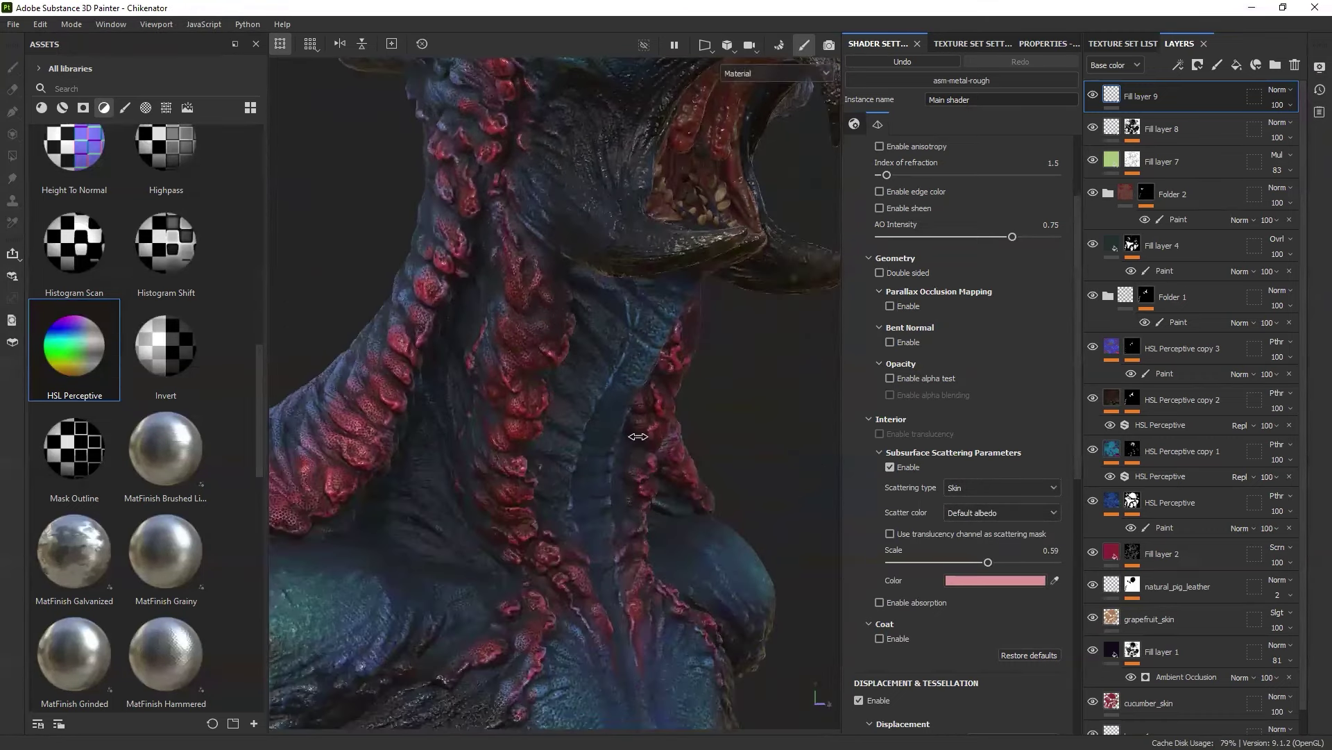
{"action": "mouse_move", "coordinate": [655, 455]}
{"action": "right_mouse_down", "text": "shift"}
{"action": "mouse_move", "coordinate": [566, 456]}
{"action": "mouse_move", "coordinate": [654, 458]}
{"action": "right_mouse_up", "text": "shift"}
{"action": "middle_click_drag", "start_coordinate": [654, 459], "coordinate": [617, 243], "text": "alt"}
{"action": "scroll", "coordinate": [638, 518], "scroll_direction": "up", "scroll_amount": 4}
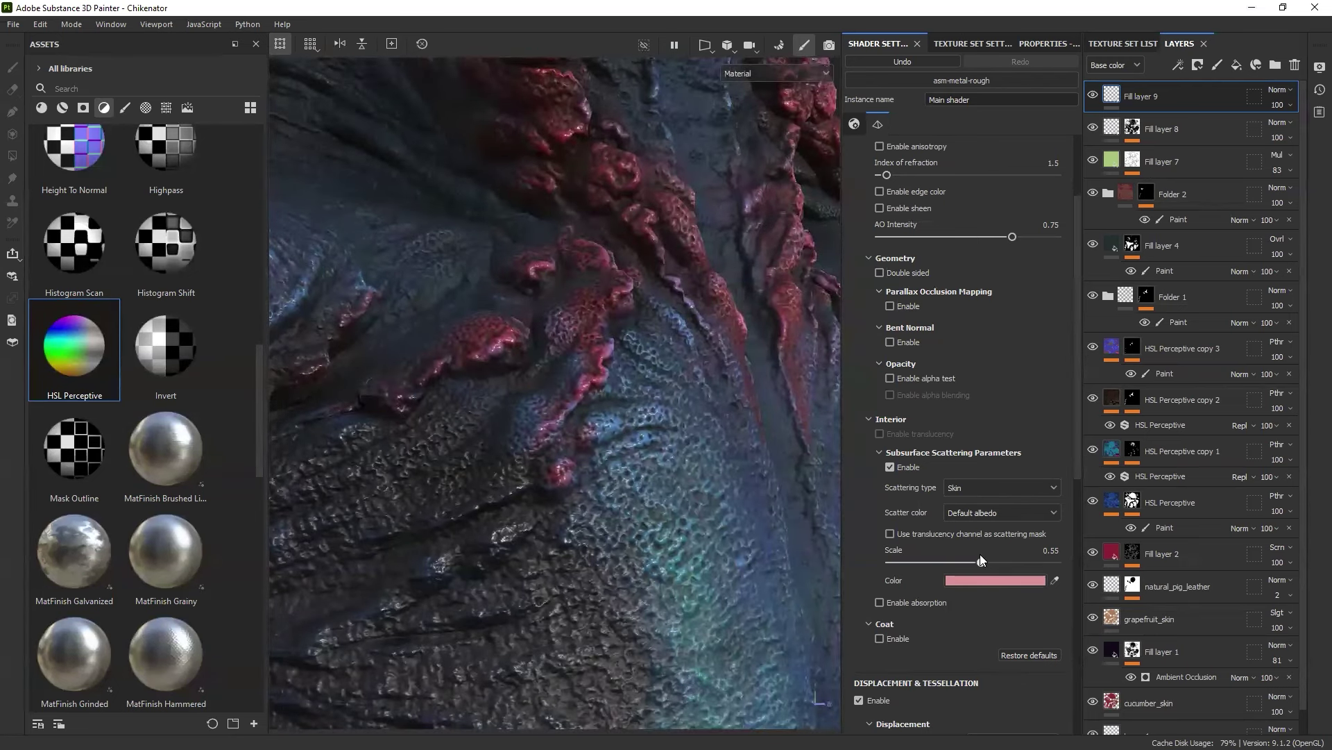
{"action": "left_click_drag", "start_coordinate": [983, 555], "coordinate": [989, 561]}
Step: Set the scattering value of Fill layer 9 to 0.4323 and inspect the skin up close
{"action": "left_click", "coordinate": [1047, 43]}
{"action": "left_click_drag", "start_coordinate": [870, 451], "coordinate": [935, 452]}
{"action": "scroll", "coordinate": [570, 470], "scroll_direction": "up", "scroll_amount": 3}
{"action": "scroll", "coordinate": [603, 451], "scroll_direction": "up", "scroll_amount": 5}
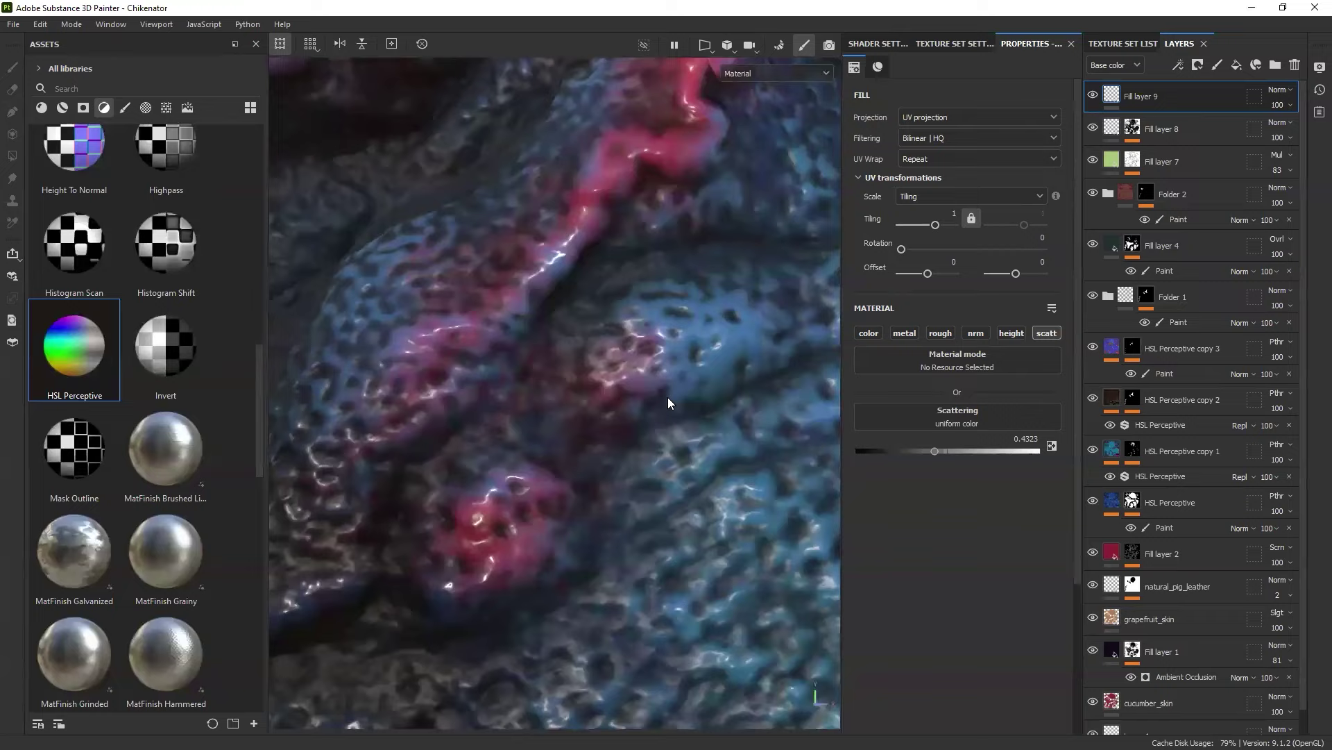
{"action": "scroll", "coordinate": [667, 397], "scroll_direction": "down", "scroll_amount": 12}
{"action": "middle_click_drag", "start_coordinate": [644, 433], "coordinate": [565, 597], "text": "alt"}
Step: Group all layers below Fill layer 9 into one folder, collapse it and hide the folder
{"action": "left_click", "coordinate": [1173, 128]}
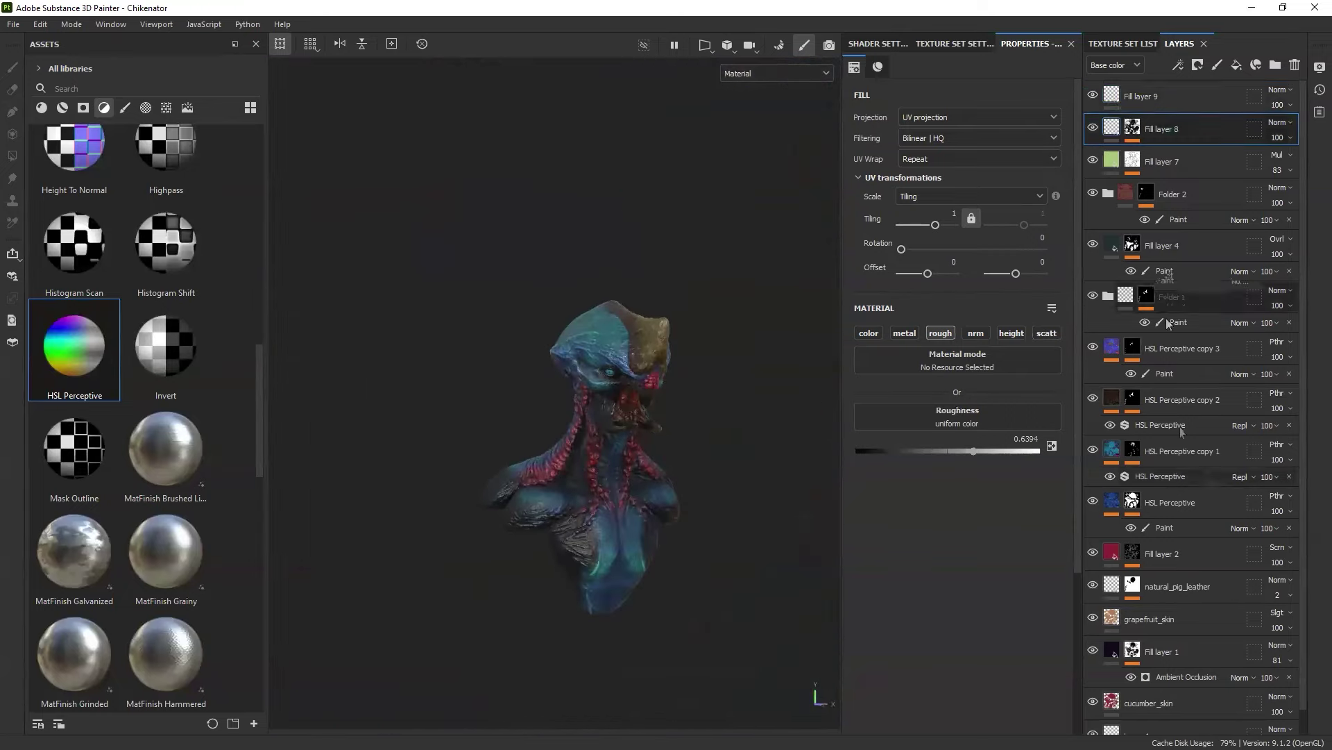
{"action": "scroll", "coordinate": [1168, 320], "scroll_direction": "down", "scroll_amount": 2}
{"action": "left_click", "coordinate": [1190, 716], "text": "shift"}
{"action": "key", "text": "ctrl+g"}
{"action": "left_click", "coordinate": [1108, 128]}
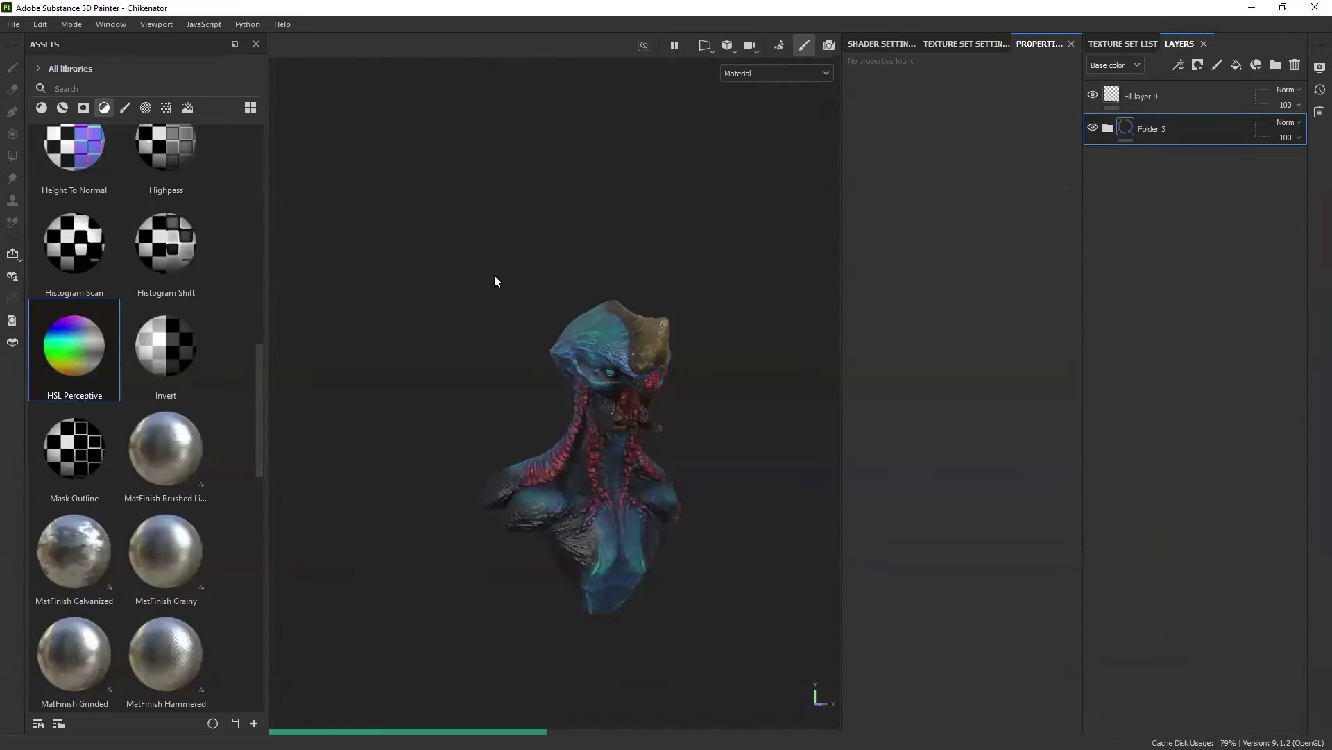
{"action": "scroll", "coordinate": [587, 442], "scroll_direction": "up", "scroll_amount": 6}
{"action": "left_click", "coordinate": [1093, 128]}
Step: Add a fill layer above the hidden folder with only color and scattering active, and give it a light grey base color
{"action": "left_click", "coordinate": [1237, 64]}
{"action": "left_click_drag", "start_coordinate": [1011, 332], "coordinate": [905, 333]}
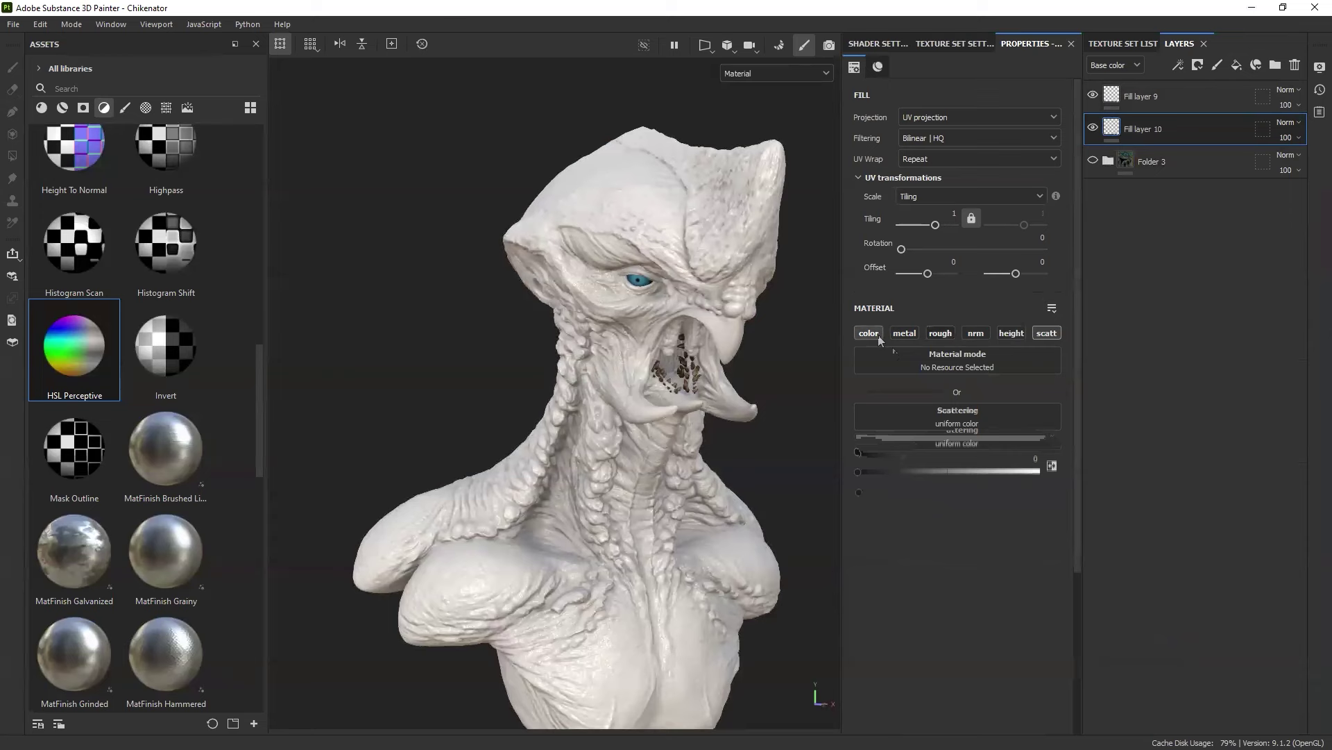
{"action": "left_click", "coordinate": [1000, 440]}
{"action": "left_click", "coordinate": [1188, 277]}
Step: Set the scattering value of Fill layer 9 to 0.9248
{"action": "scroll", "coordinate": [582, 415], "scroll_direction": "up", "scroll_amount": 3}
{"action": "scroll", "coordinate": [583, 415], "scroll_direction": "up", "scroll_amount": 5}
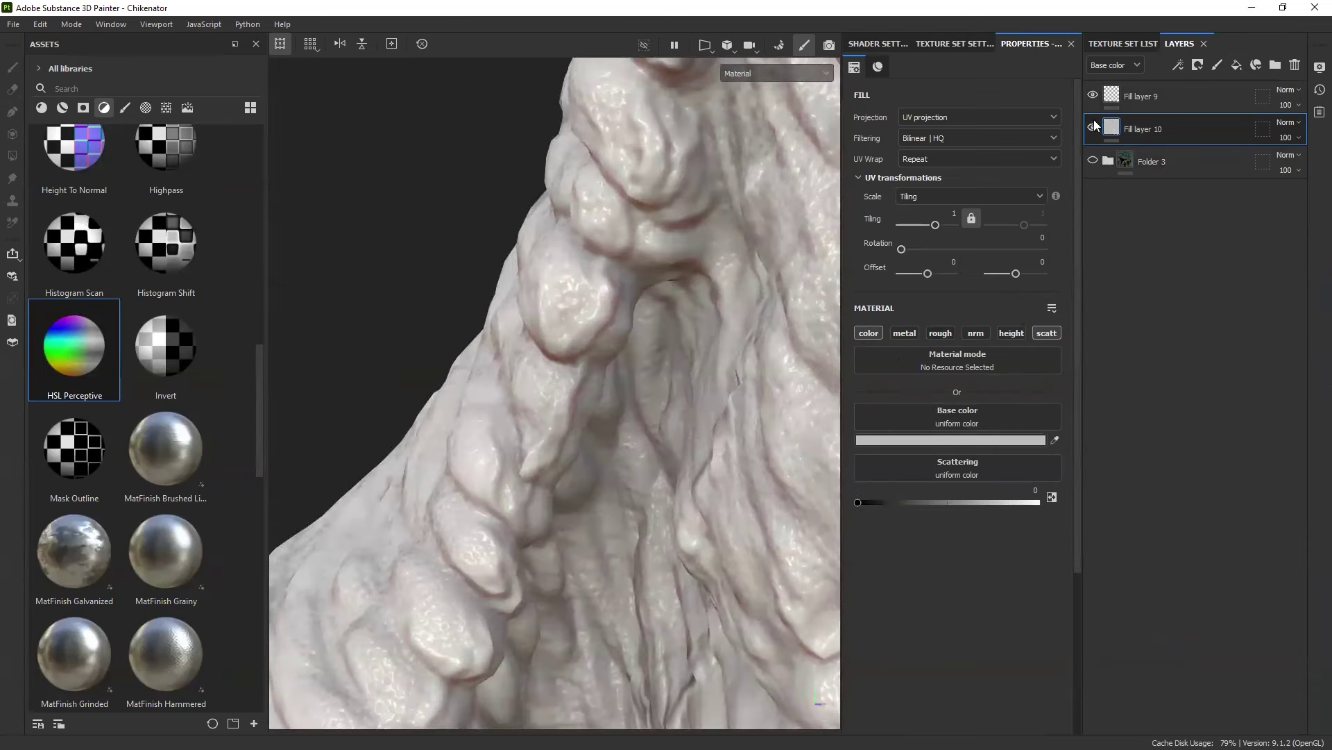
{"action": "left_click", "coordinate": [1134, 93]}
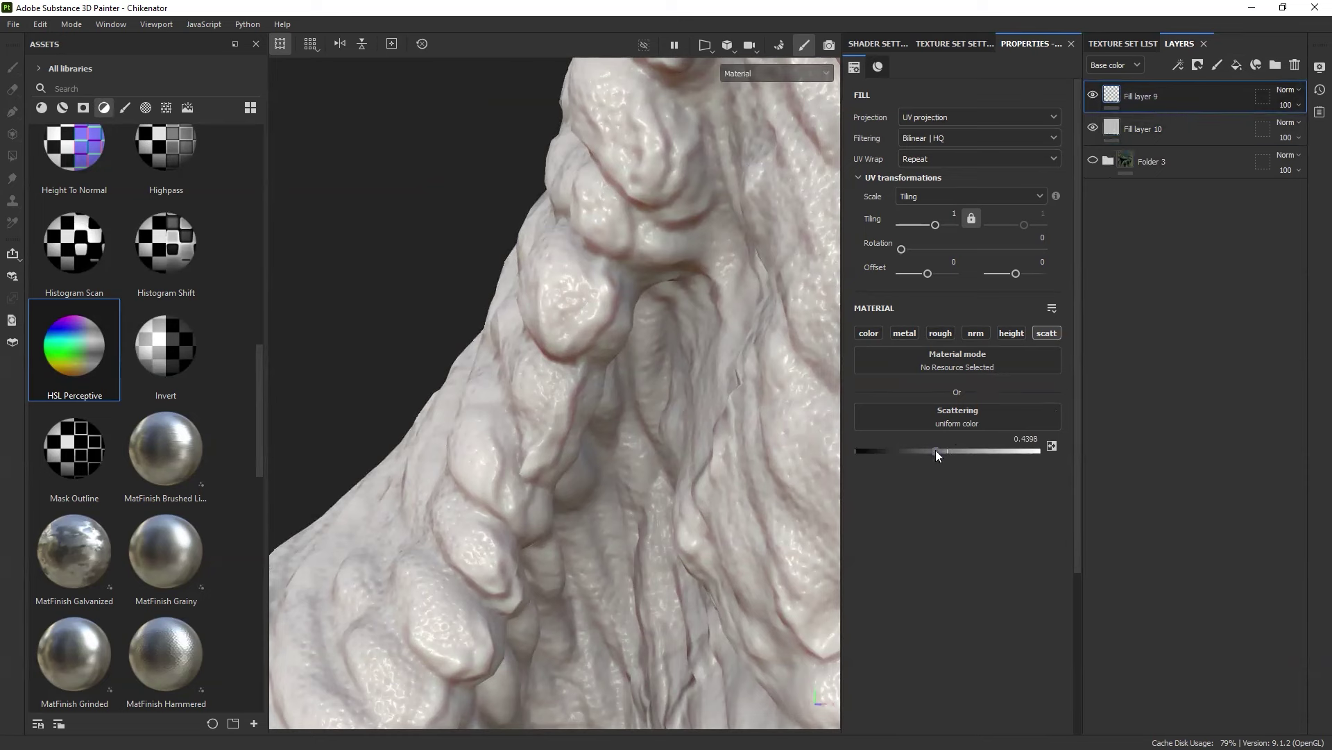
{"action": "mouse_move", "coordinate": [935, 451]}
{"action": "left_mouse_down"}
{"action": "mouse_move", "coordinate": [847, 455]}
{"action": "mouse_move", "coordinate": [1028, 451]}
{"action": "left_mouse_up"}
{"action": "scroll", "coordinate": [671, 428], "scroll_direction": "down", "scroll_amount": 4}
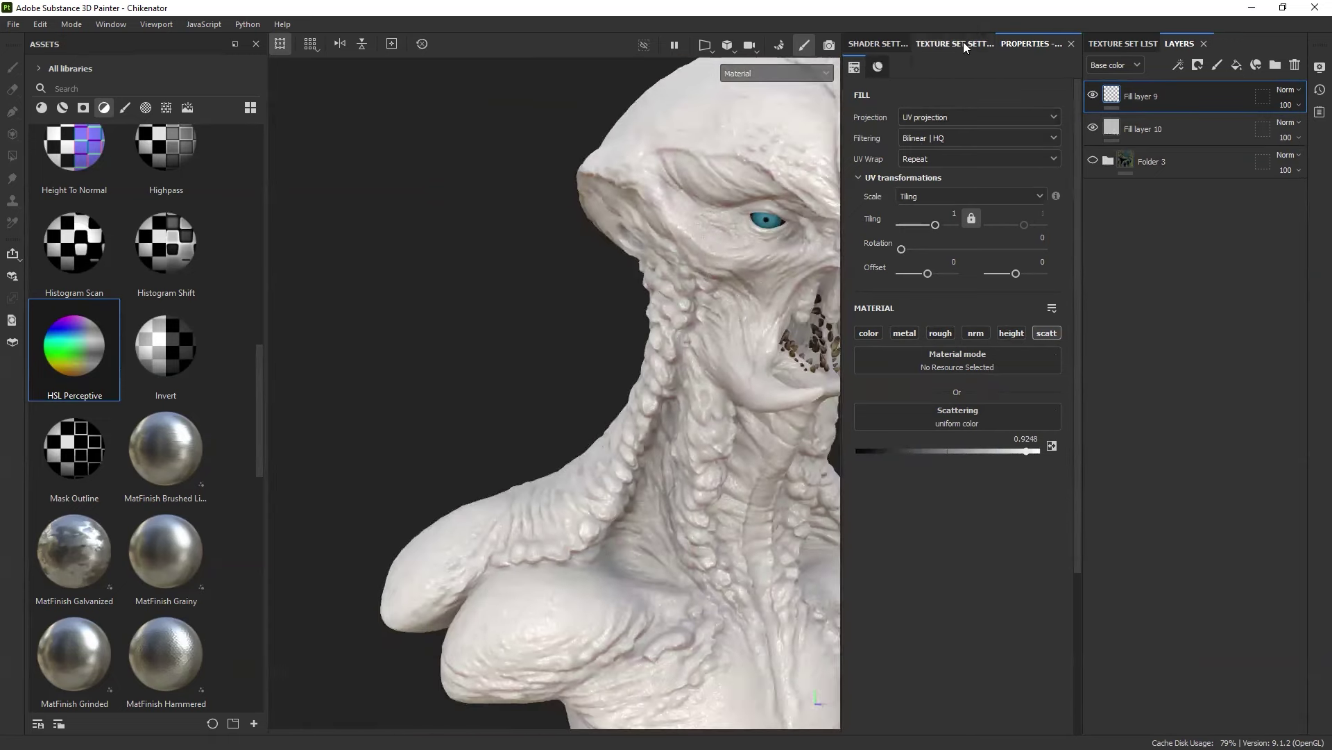
Step: Set the subsurface scattering scale to 0.5 in the shader parameters
{"action": "left_click", "coordinate": [963, 43]}
{"action": "left_click", "coordinate": [877, 44]}
{"action": "scroll", "coordinate": [938, 565], "scroll_direction": "up", "scroll_amount": 1}
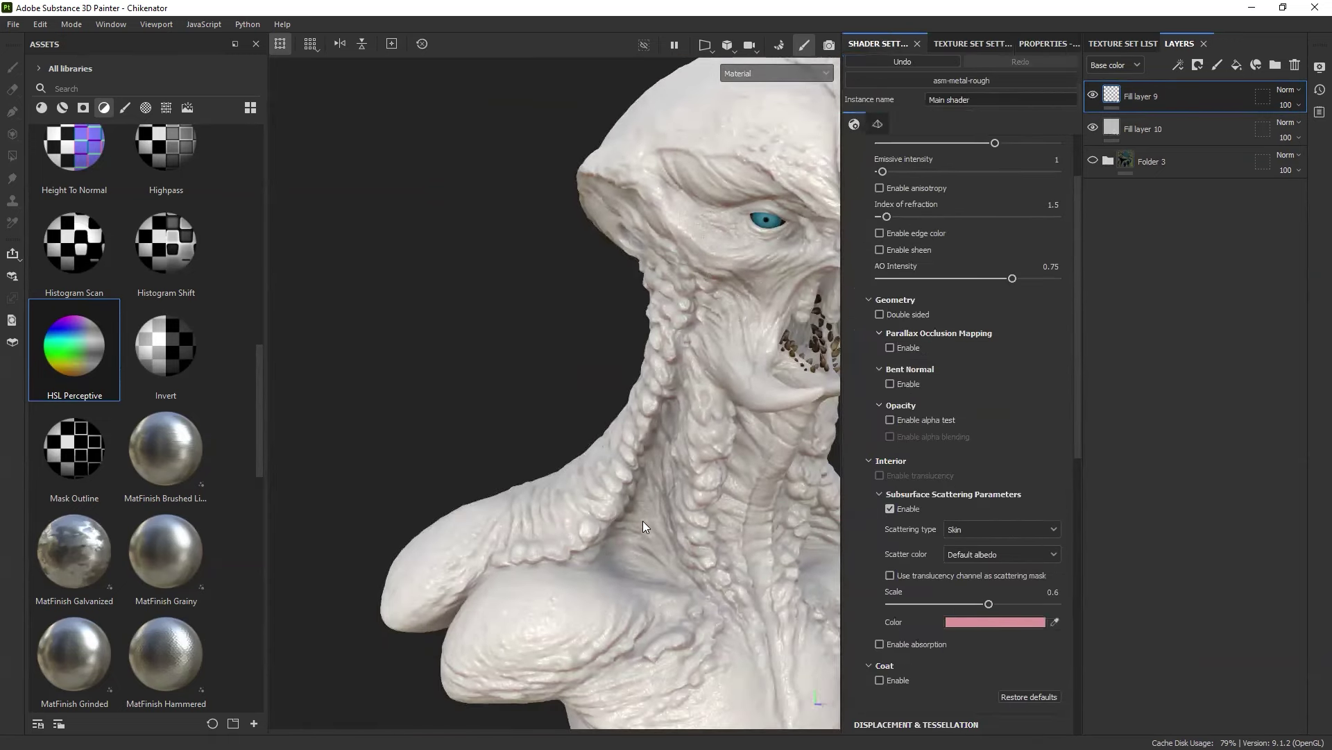
{"action": "scroll", "coordinate": [643, 521], "scroll_direction": "up", "scroll_amount": 5}
{"action": "mouse_move", "coordinate": [990, 604]}
{"action": "left_mouse_down"}
{"action": "mouse_move", "coordinate": [1016, 604]}
{"action": "mouse_move", "coordinate": [909, 606]}
{"action": "mouse_move", "coordinate": [1014, 603]}
{"action": "mouse_move", "coordinate": [973, 603]}
{"action": "left_mouse_up"}
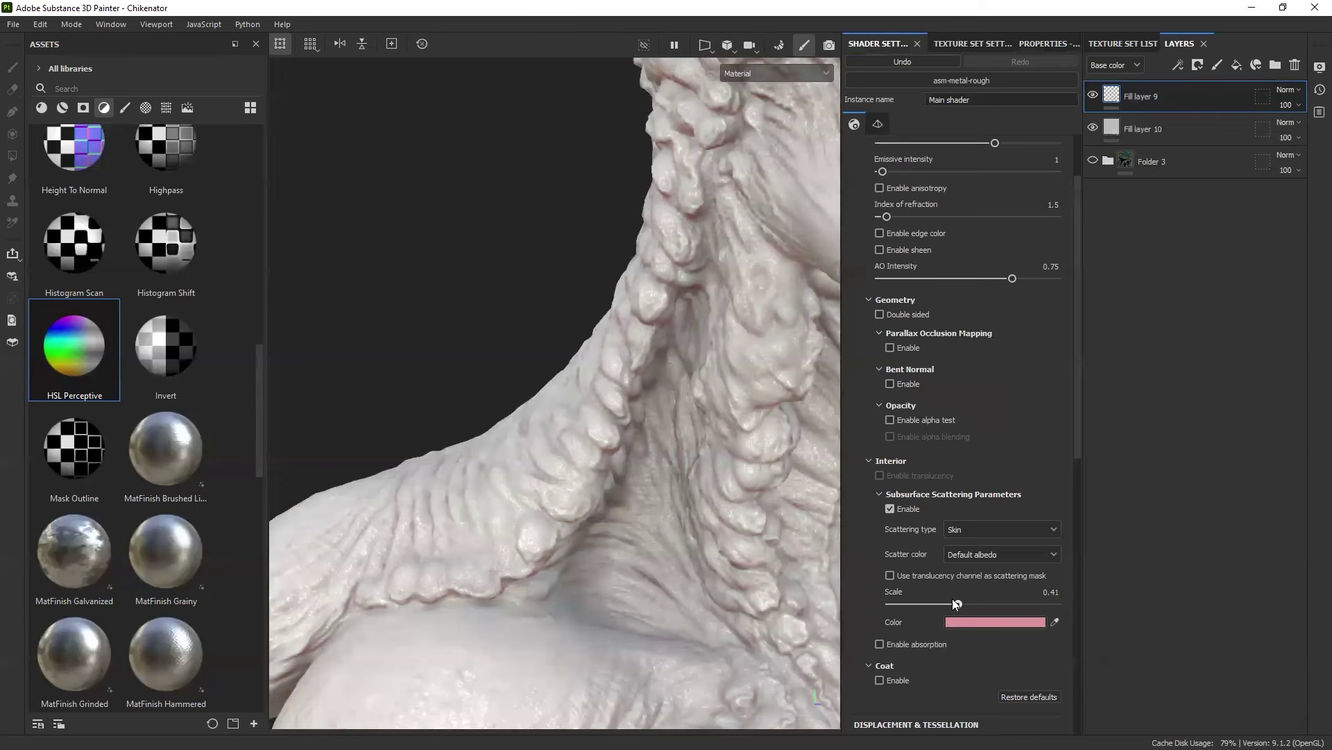
Step: Hide the light grey fill layer and show the folder containing the creature's texture layers
{"action": "scroll", "coordinate": [724, 424], "scroll_direction": "down", "scroll_amount": 5}
{"action": "middle_click_drag", "start_coordinate": [662, 371], "coordinate": [600, 392], "text": "alt"}
{"action": "left_click", "coordinate": [1094, 128]}
{"action": "left_click", "coordinate": [1093, 161]}
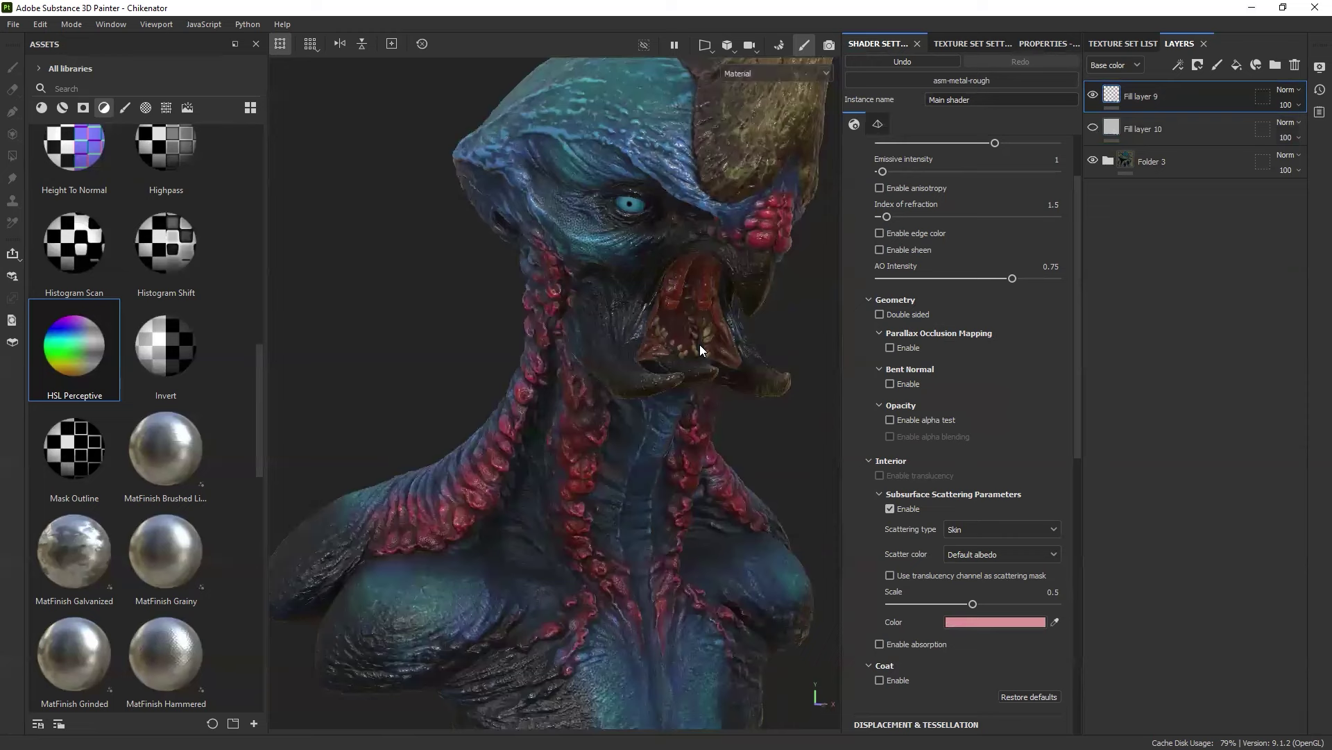
{"action": "right_click_drag", "start_coordinate": [566, 413], "coordinate": [607, 412], "text": "shift"}
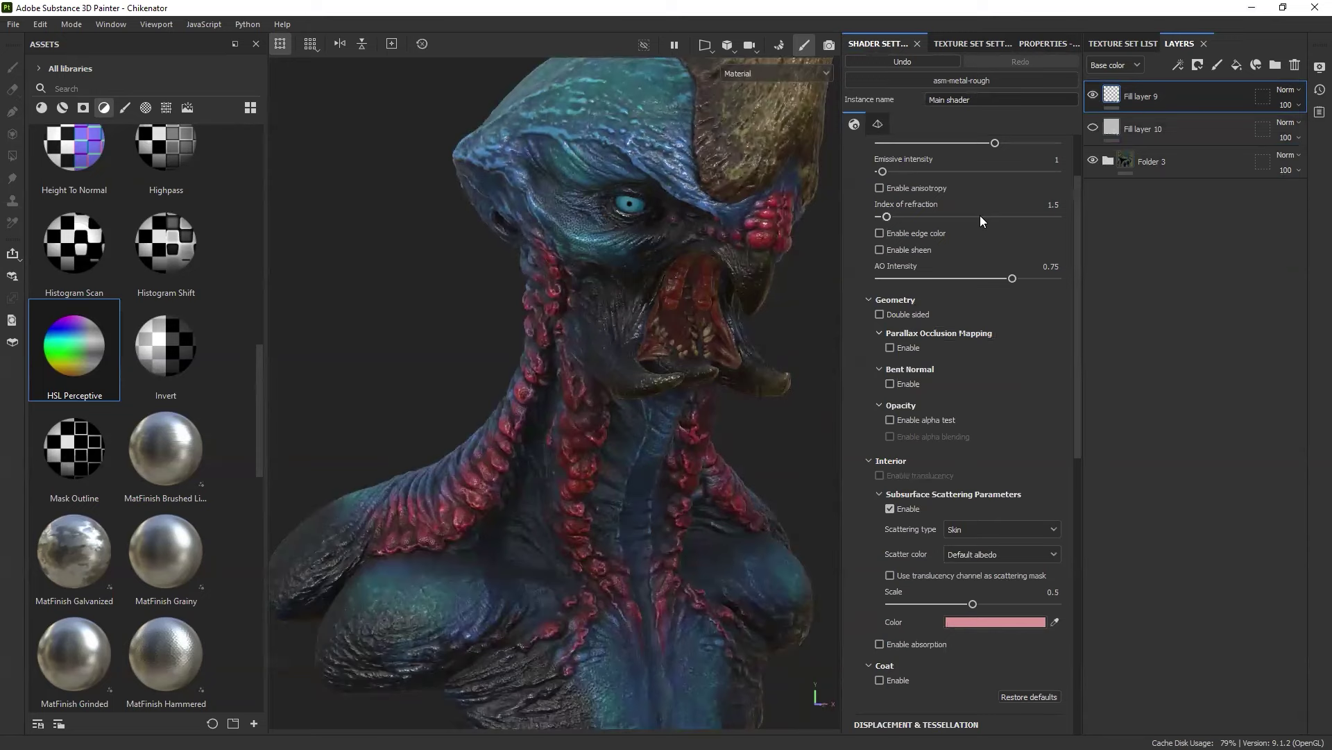
Step: Show the light grey fill layer again and toggle Fill layer 9 off and on to compare the scattering on the head
{"action": "left_click", "coordinate": [1093, 127]}
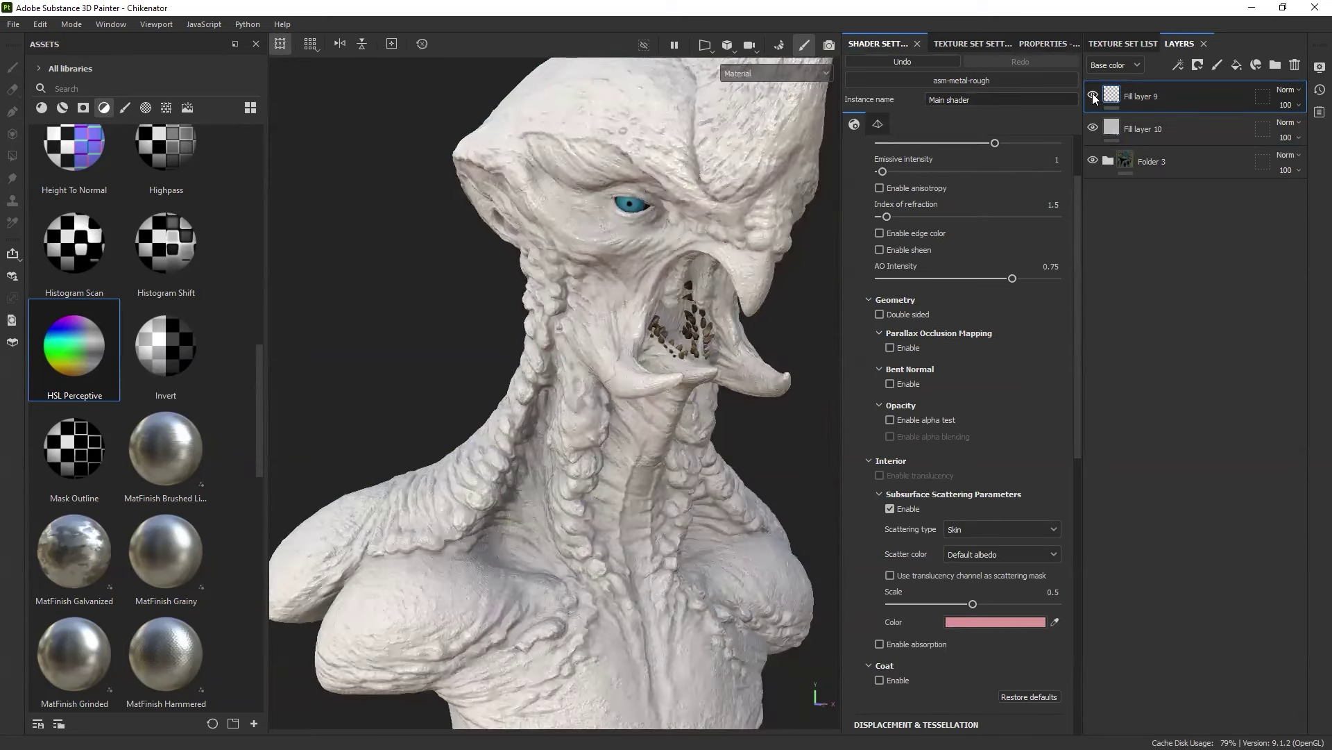
{"action": "left_click", "coordinate": [1093, 94]}
{"action": "left_click", "coordinate": [1094, 95]}
{"action": "left_click_drag", "start_coordinate": [524, 297], "coordinate": [638, 381], "text": "alt"}
{"action": "scroll", "coordinate": [638, 381], "scroll_direction": "up", "scroll_amount": 3}
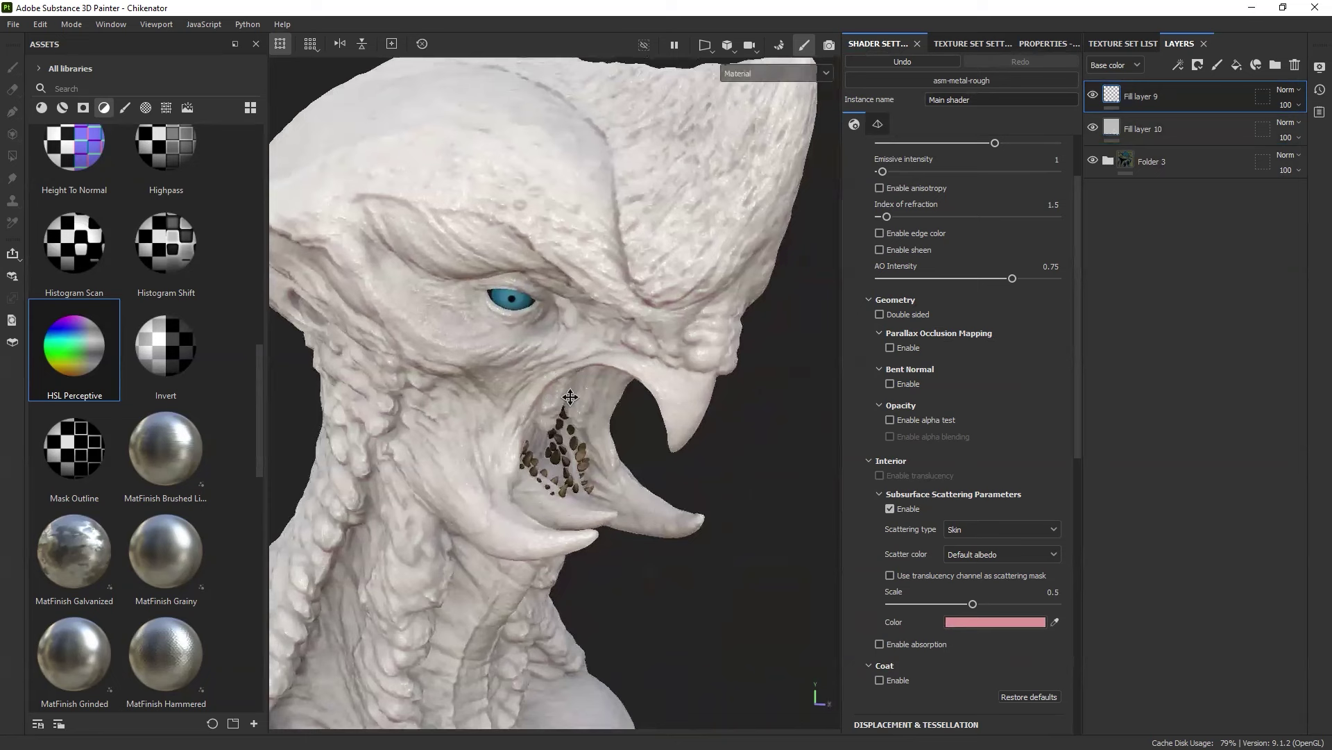
{"action": "middle_click_drag", "start_coordinate": [570, 397], "coordinate": [602, 415], "text": "alt"}
{"action": "scroll", "coordinate": [655, 443], "scroll_direction": "up", "scroll_amount": 1}
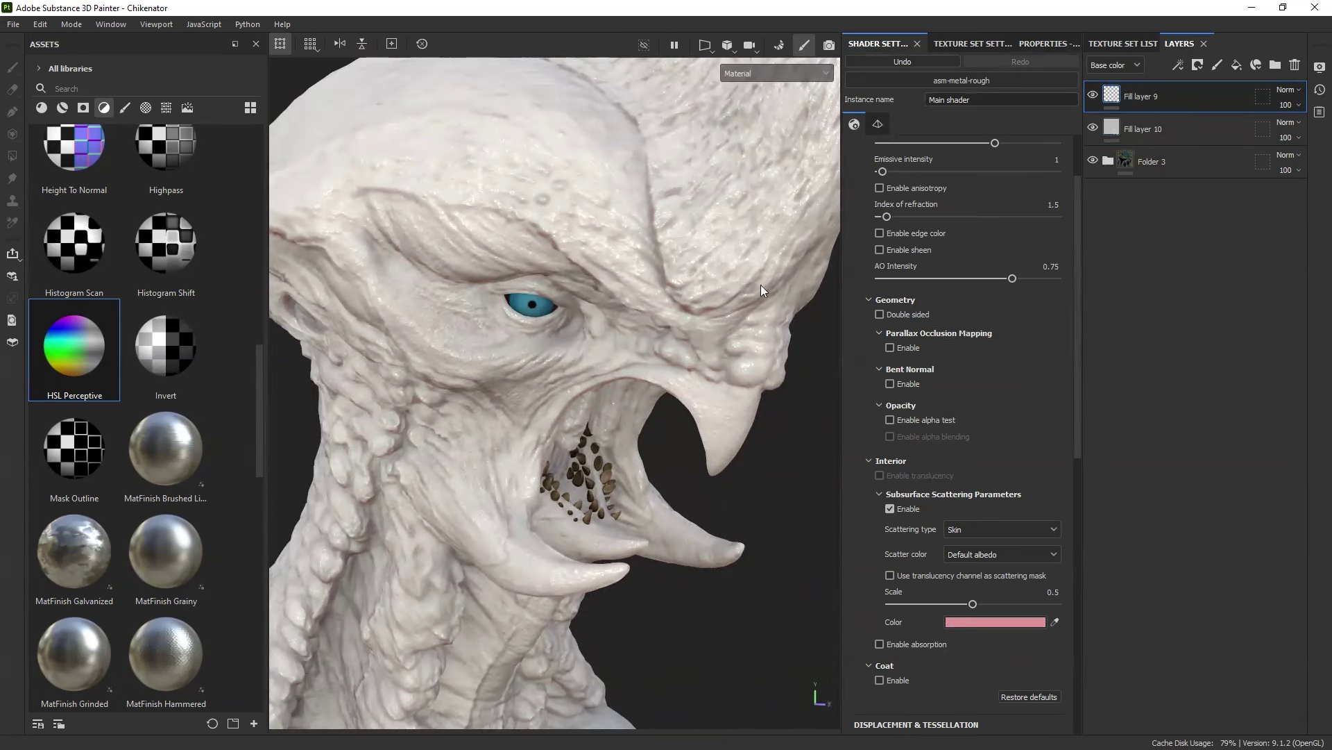
Step: Expand Folder 3 and add an anchor point to the mask of the HSL Perceptive copy 2 layer
{"action": "left_click", "coordinate": [1108, 163]}
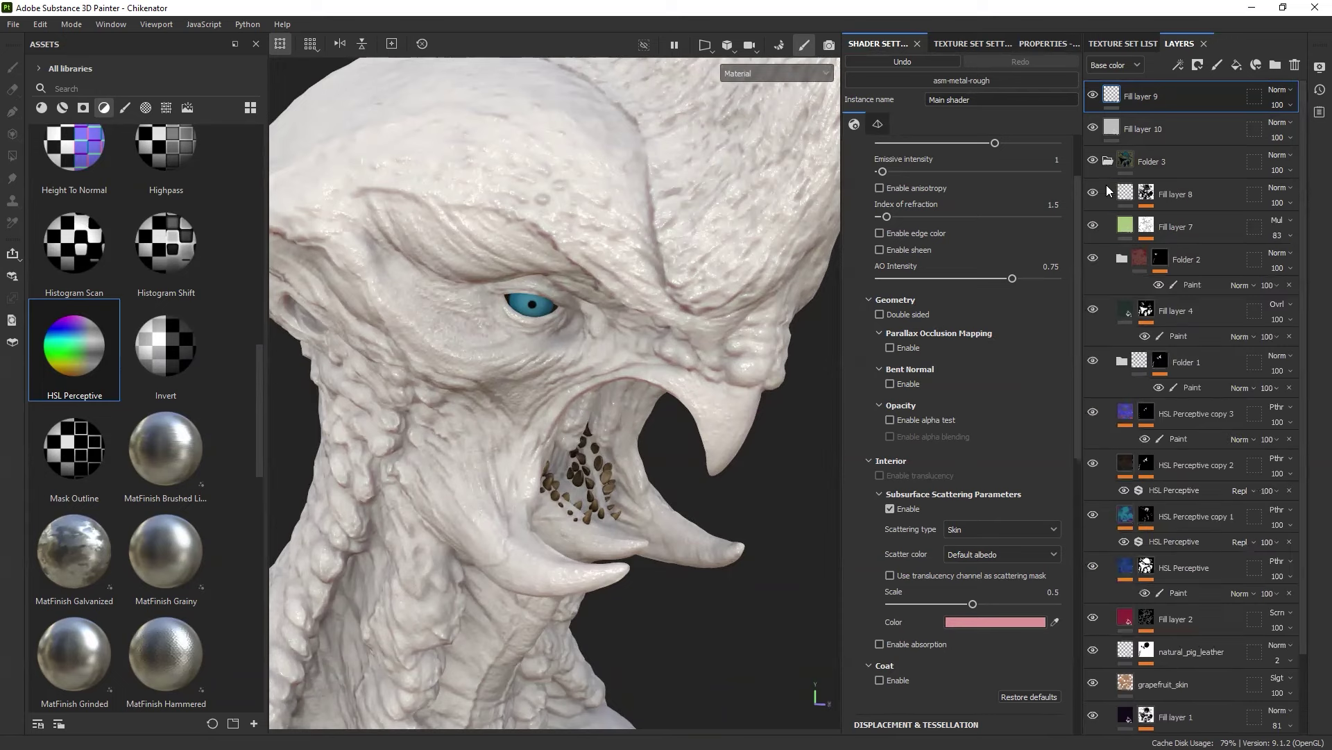
{"action": "left_click", "coordinate": [1146, 463], "text": "alt"}
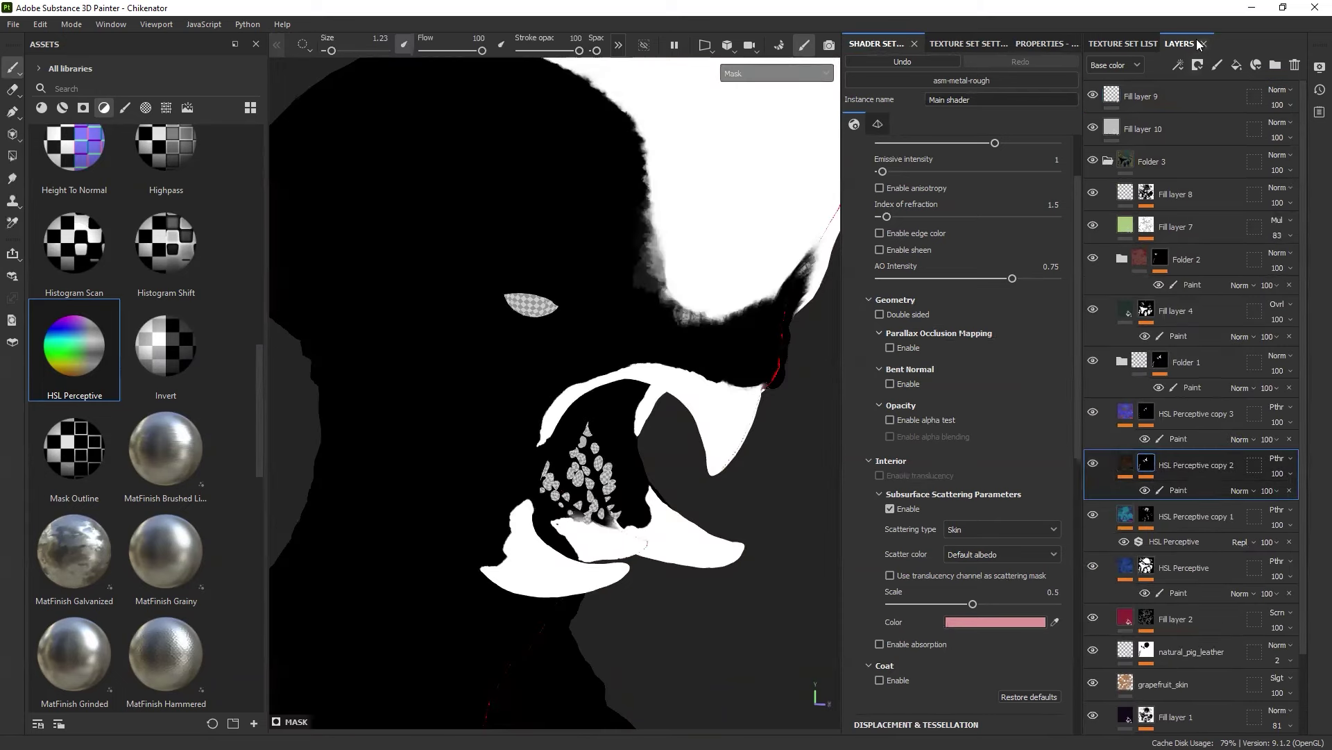
{"action": "left_click", "coordinate": [1178, 64]}
{"action": "left_click", "coordinate": [1210, 201]}
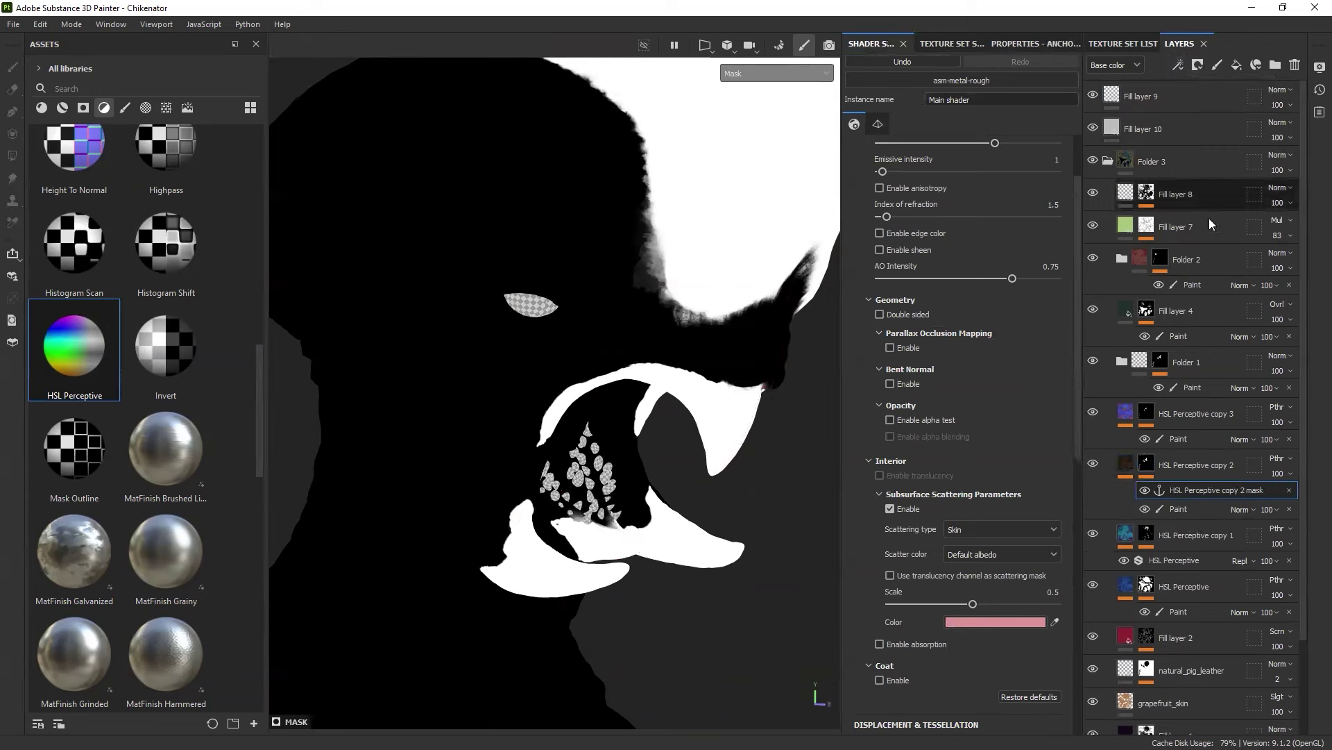
Step: Add a black mask with a fill effect to Fill layer 9
{"action": "left_click", "coordinate": [1159, 97]}
{"action": "left_click", "coordinate": [1195, 64]}
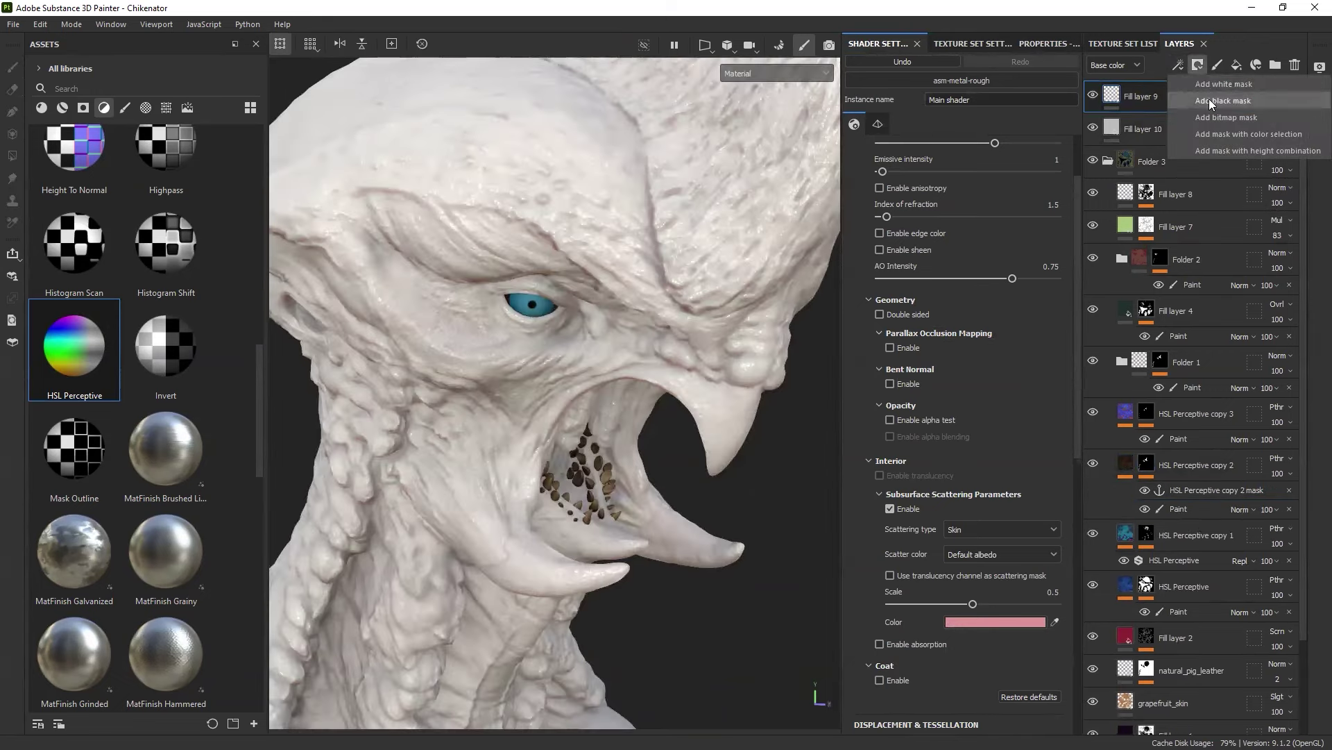
{"action": "left_click", "coordinate": [1209, 100]}
{"action": "left_click", "coordinate": [1178, 65]}
{"action": "left_click", "coordinate": [1196, 117]}
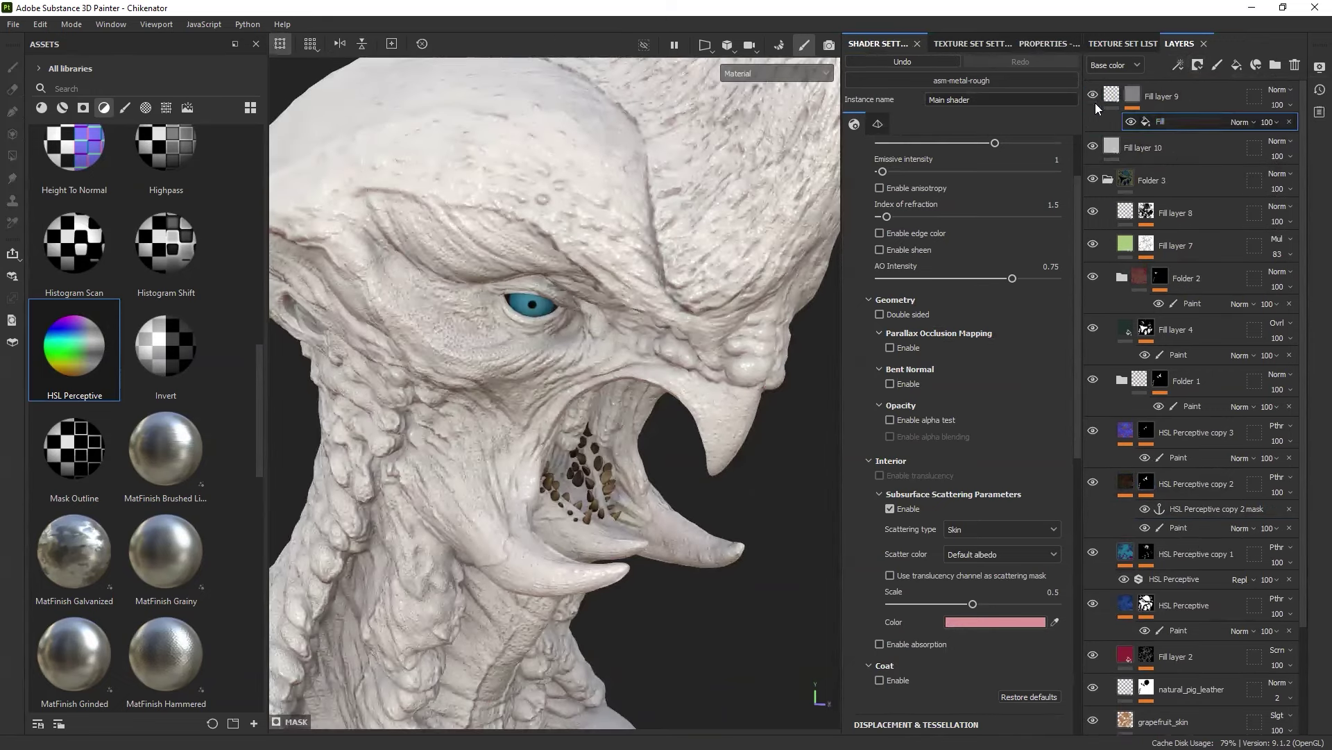
Step: Assign the HSL Perceptive copy 2 mask anchor point to the mask fill's grayscale, invert its levels and check the head
{"action": "left_click", "coordinate": [1055, 43]}
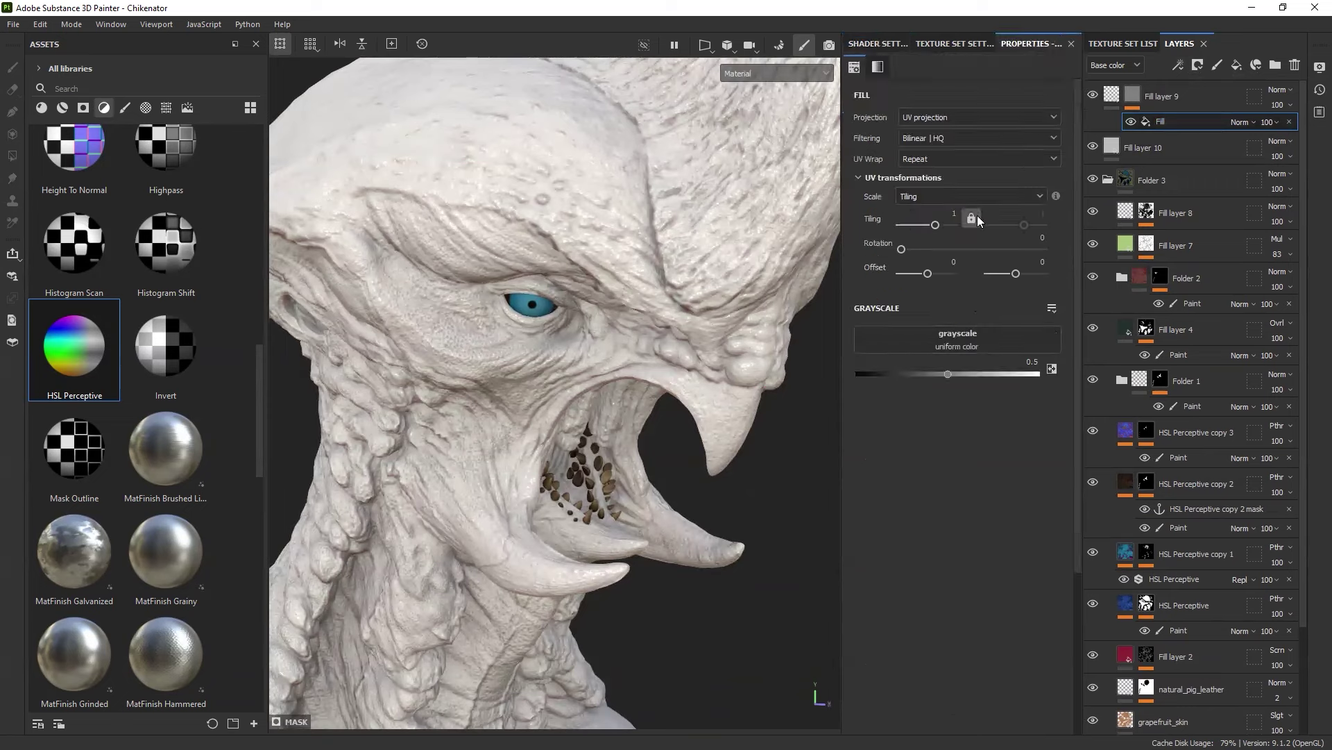
{"action": "left_click", "coordinate": [965, 347]}
{"action": "left_click", "coordinate": [1053, 355]}
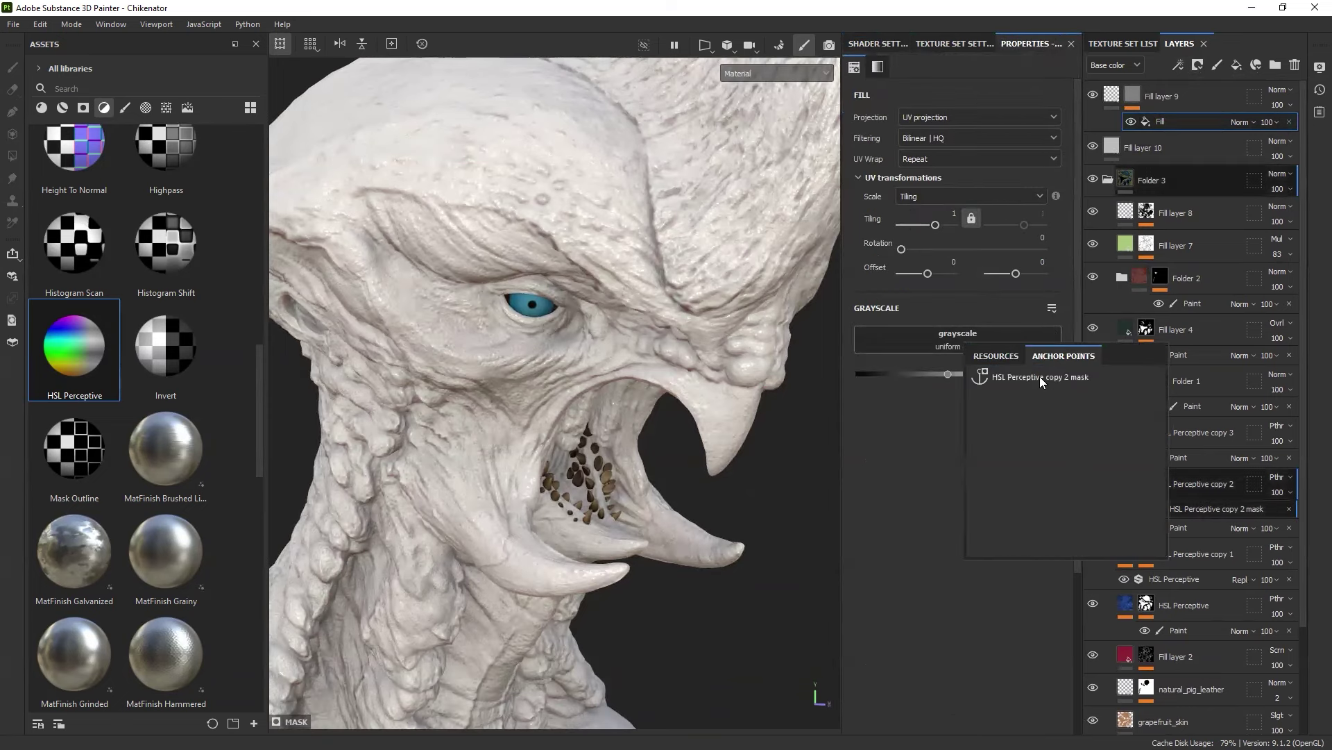
{"action": "left_click", "coordinate": [1039, 376]}
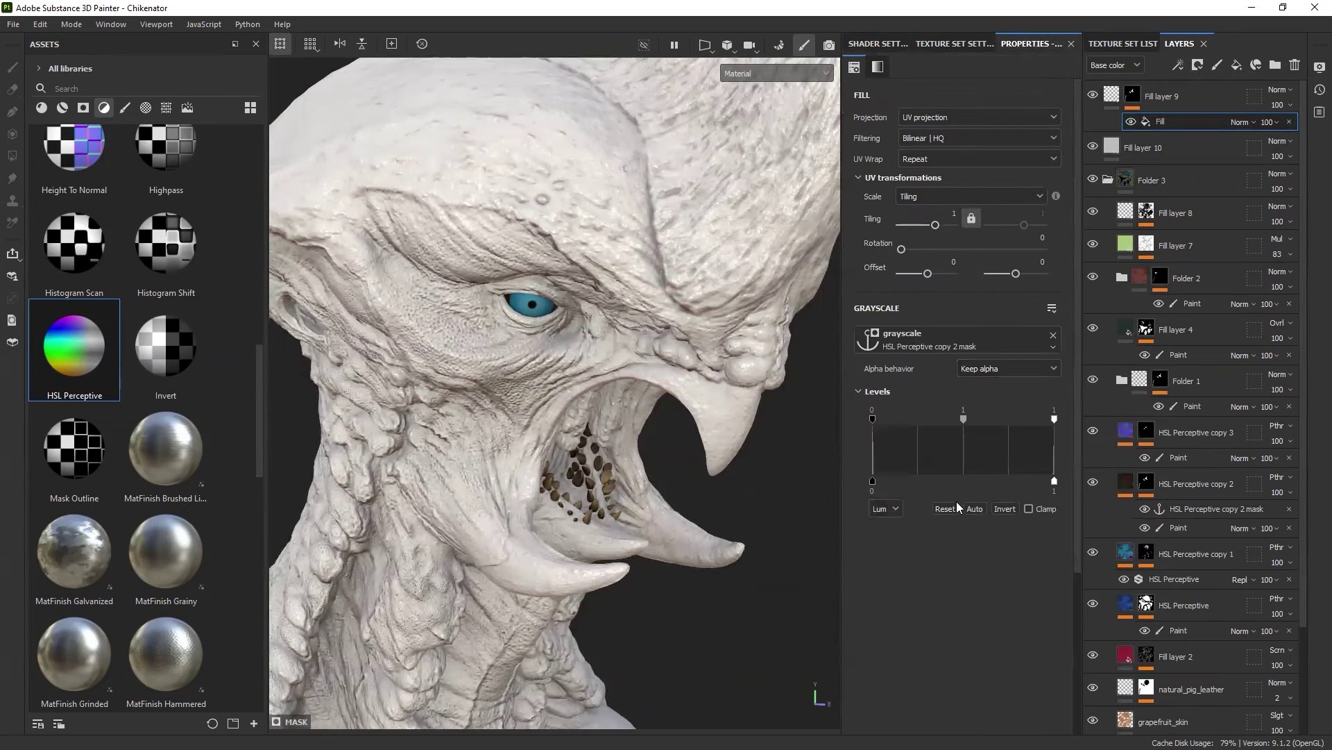
{"action": "left_click_drag", "start_coordinate": [796, 352], "coordinate": [693, 367], "text": "alt"}
{"action": "right_click_drag", "start_coordinate": [694, 367], "coordinate": [679, 374], "text": "shift"}
{"action": "middle_click_drag", "start_coordinate": [644, 444], "coordinate": [676, 383], "text": "alt"}
{"action": "left_click_drag", "start_coordinate": [675, 384], "coordinate": [620, 367], "text": "alt"}
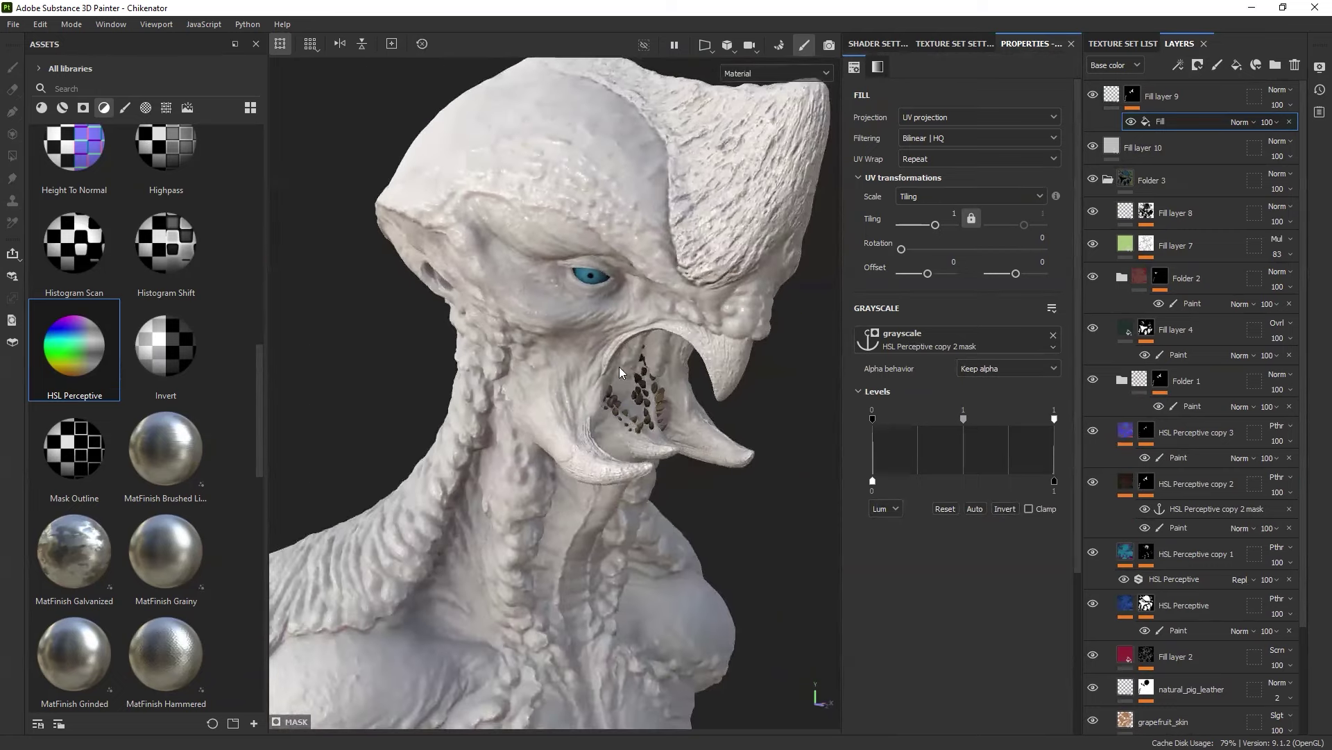
Step: Inspect the masked head up close, hide Fill layer 9 and Fill layer 10, and show the whole coloured bust with the side panels hidden
{"action": "scroll", "coordinate": [606, 357], "scroll_direction": "up", "scroll_amount": 5}
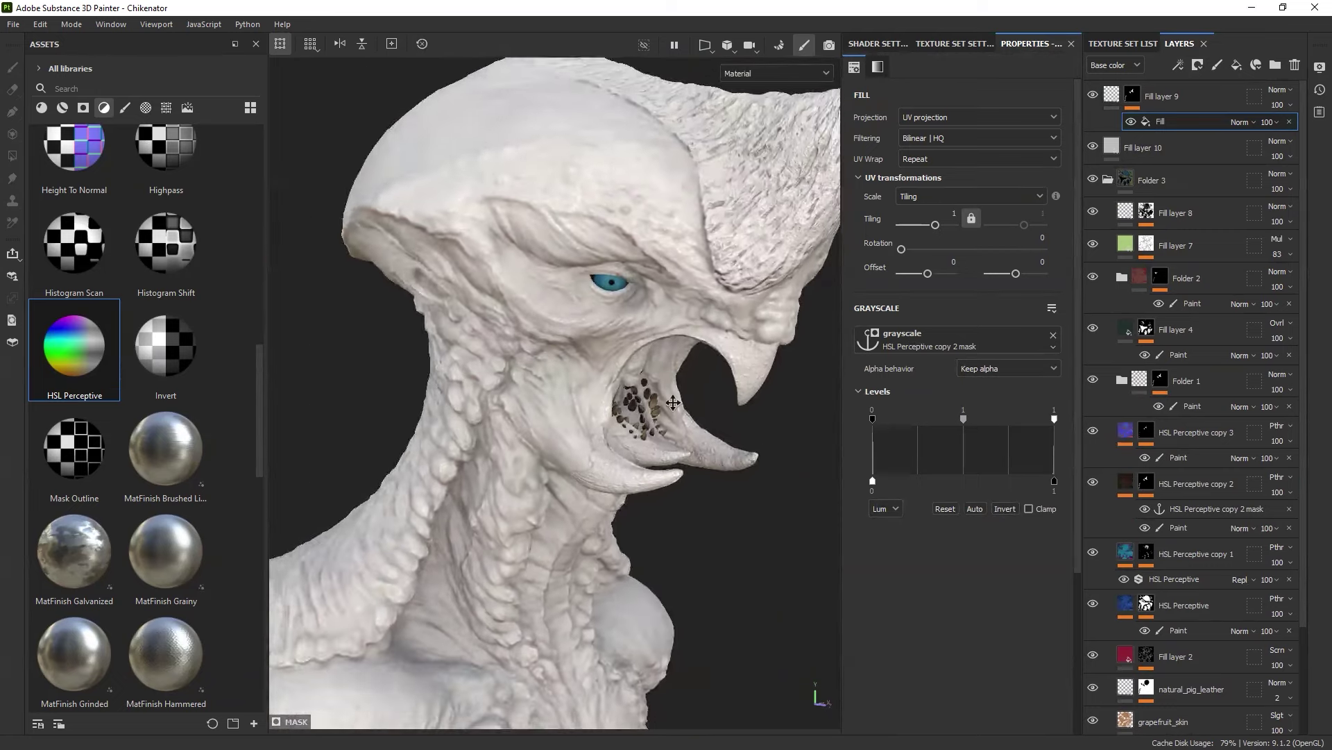
{"action": "scroll", "coordinate": [527, 311], "scroll_direction": "down", "scroll_amount": 2}
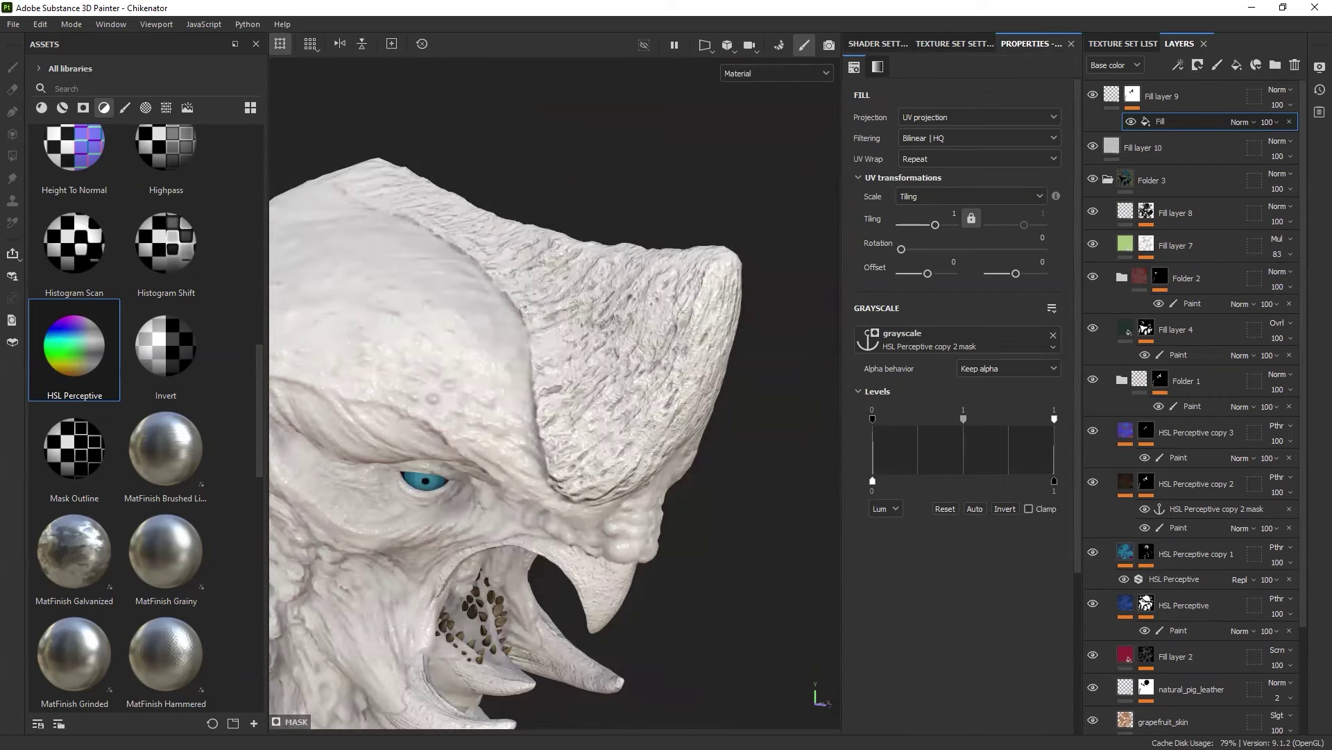
{"action": "left_click_drag", "start_coordinate": [1093, 95], "coordinate": [1093, 145]}
{"action": "scroll", "coordinate": [596, 402], "scroll_direction": "down", "scroll_amount": 3}
{"action": "key", "text": "Tab"}
{"action": "left_click_drag", "start_coordinate": [641, 432], "coordinate": [863, 394], "text": "alt"}
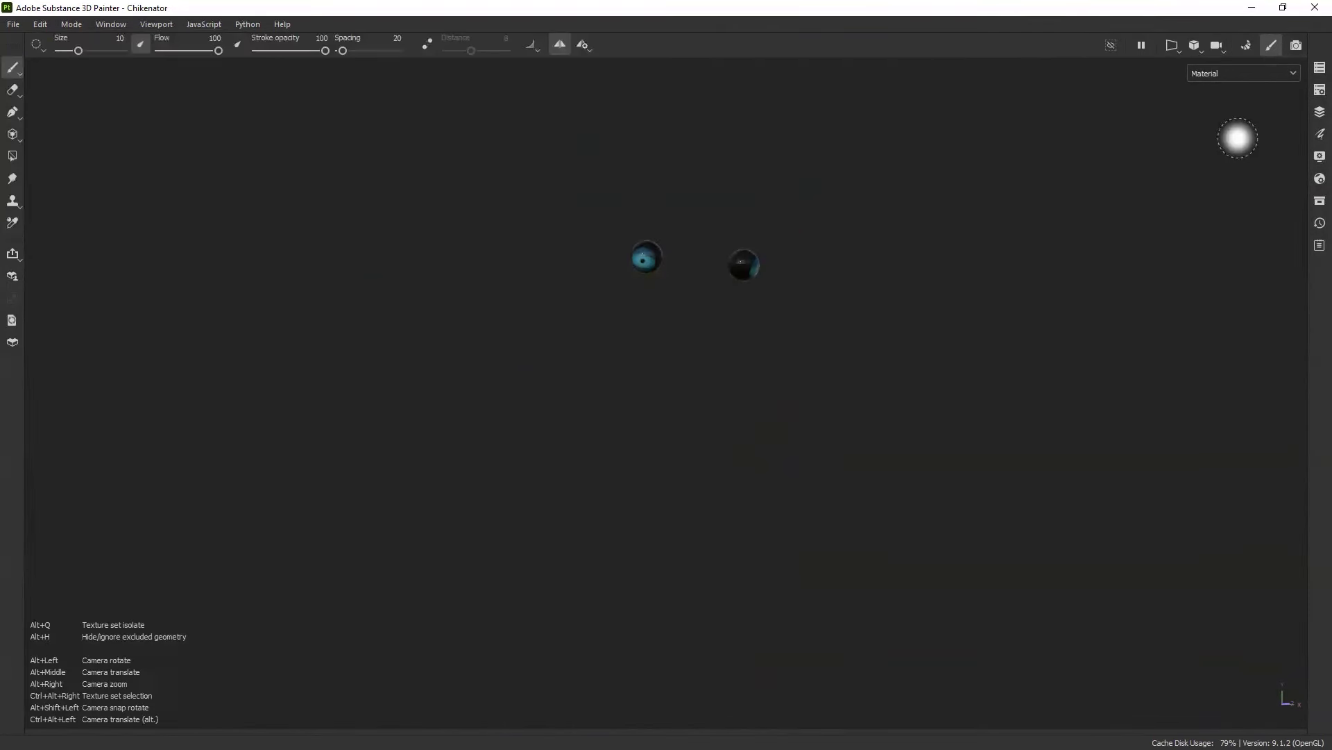
Step: Switch to the eye's texture set and hide its Fill layer 2
{"action": "key", "text": "alt+q"}
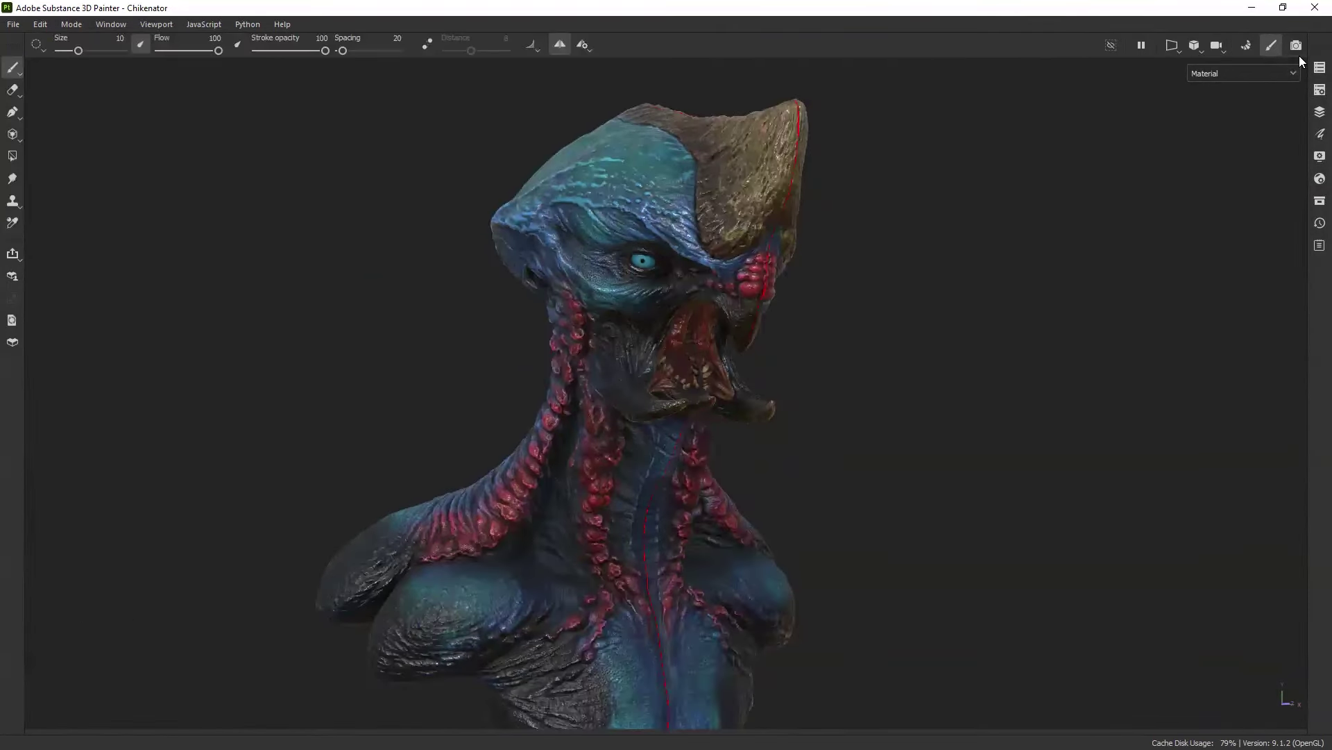
{"action": "key", "text": "Tab"}
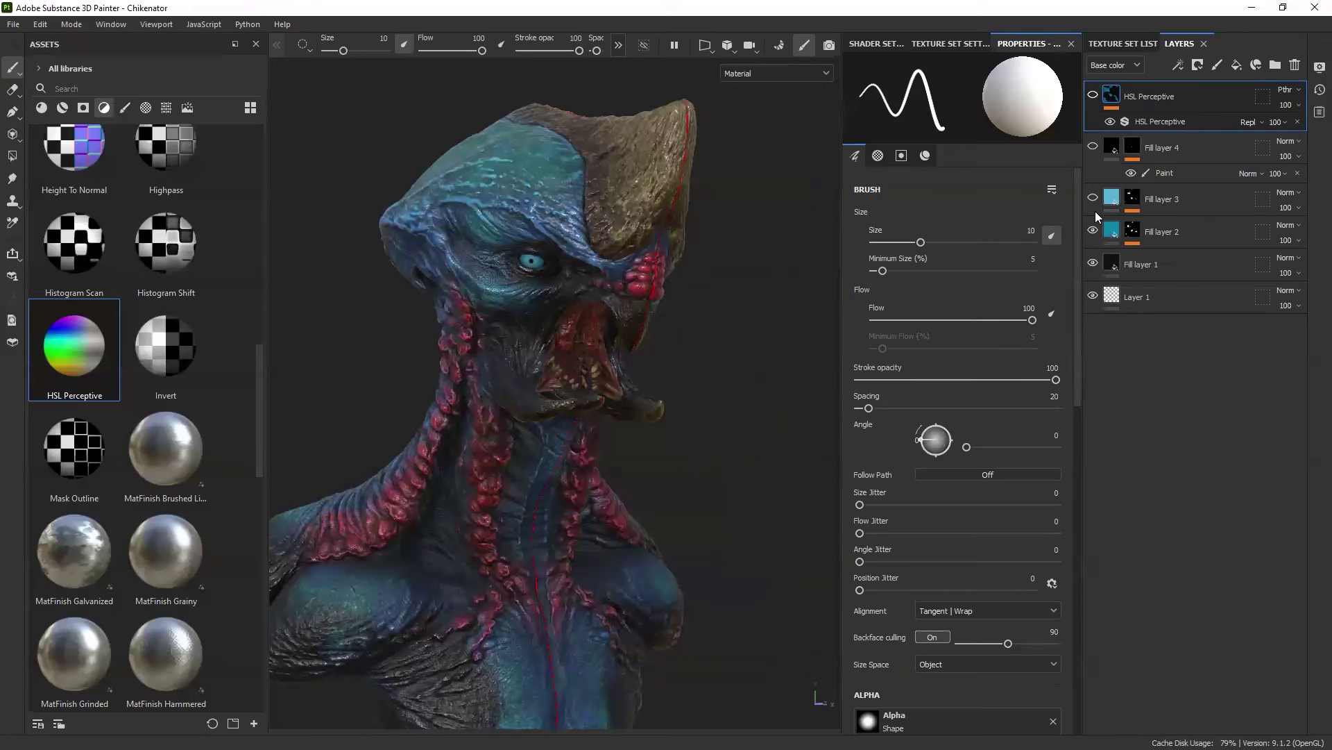
{"action": "left_click", "coordinate": [1093, 232]}
{"action": "key", "text": "Tab"}
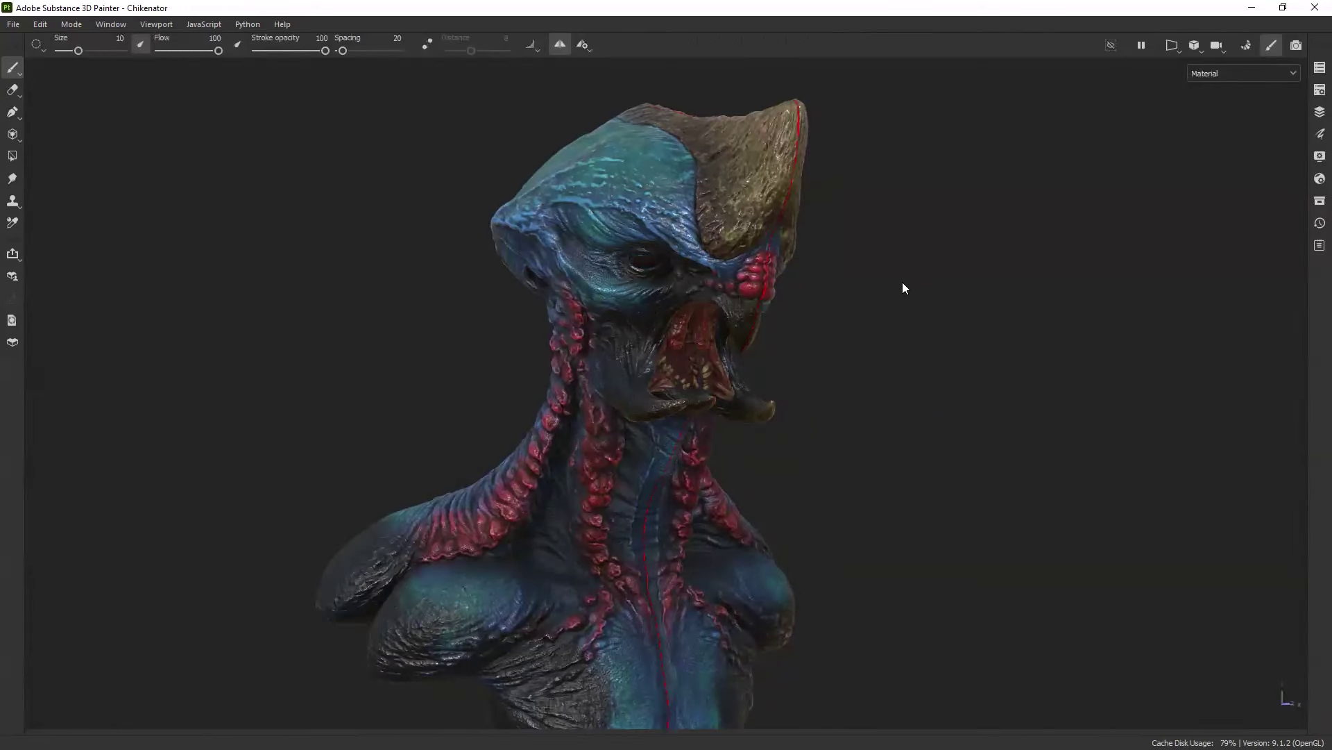
Step: Turn off symmetry and rotate the environment lighting around the bust to 219
{"action": "left_click", "coordinate": [561, 45]}
{"action": "left_click_drag", "start_coordinate": [833, 340], "coordinate": [826, 325], "text": "alt"}
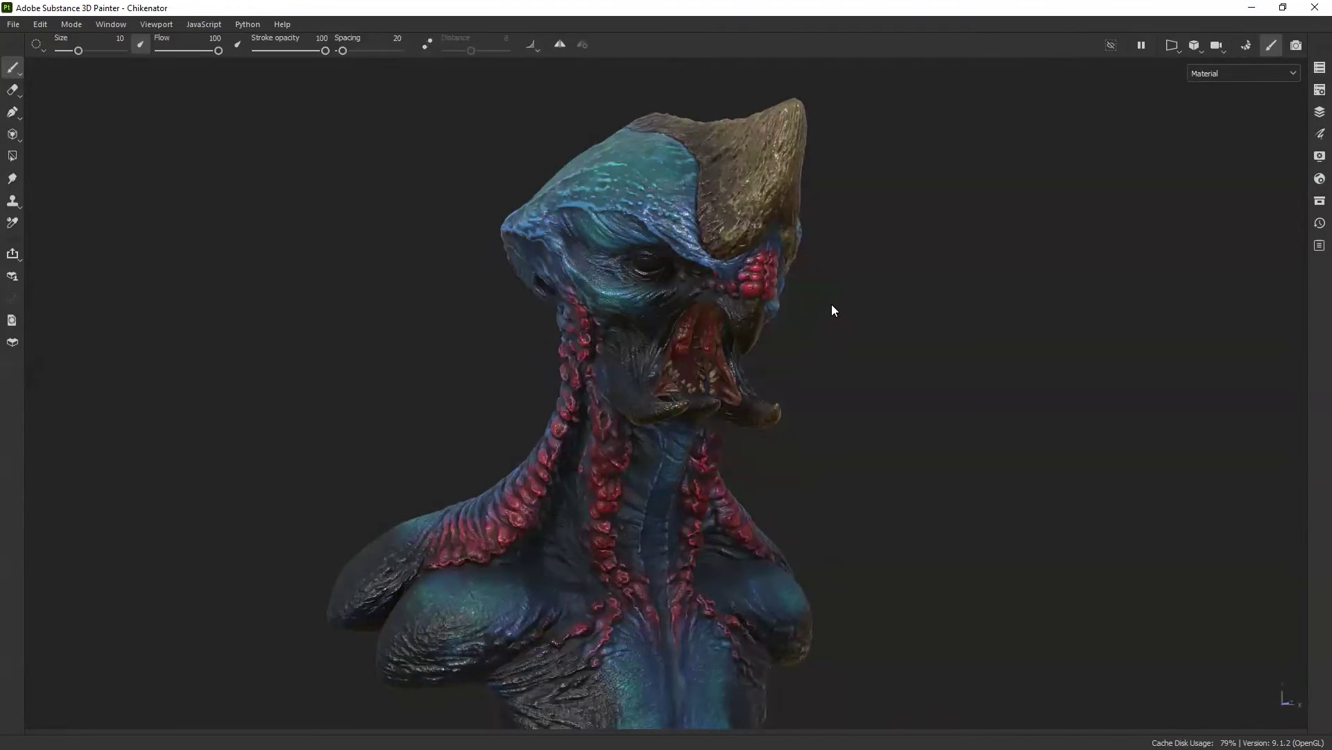
{"action": "left_click_drag", "start_coordinate": [833, 306], "coordinate": [836, 335], "text": "alt"}
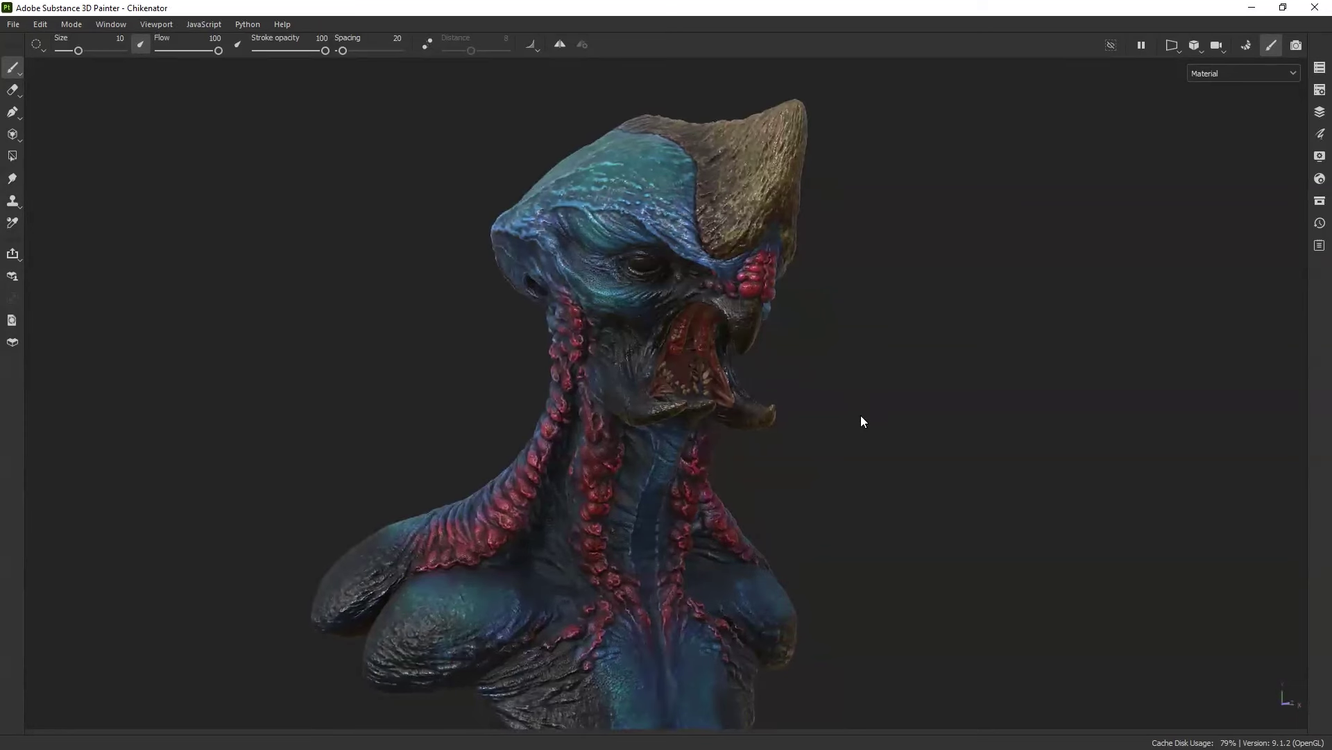
{"action": "mouse_move", "coordinate": [860, 416]}
{"action": "middle_mouse_down", "text": "alt"}
{"action": "mouse_move", "coordinate": [851, 392]}
{"action": "mouse_move", "coordinate": [841, 405]}
{"action": "middle_mouse_up", "text": "alt"}
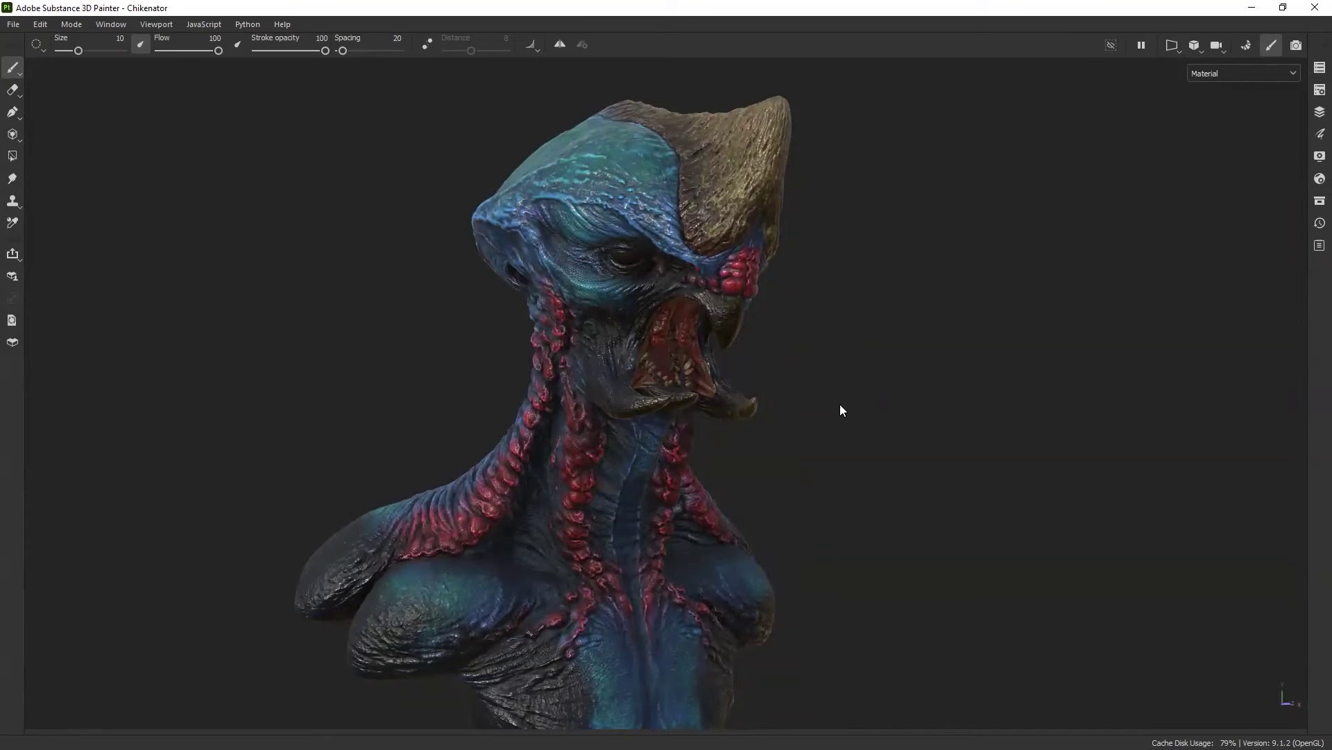
{"action": "left_click", "coordinate": [934, 340]}
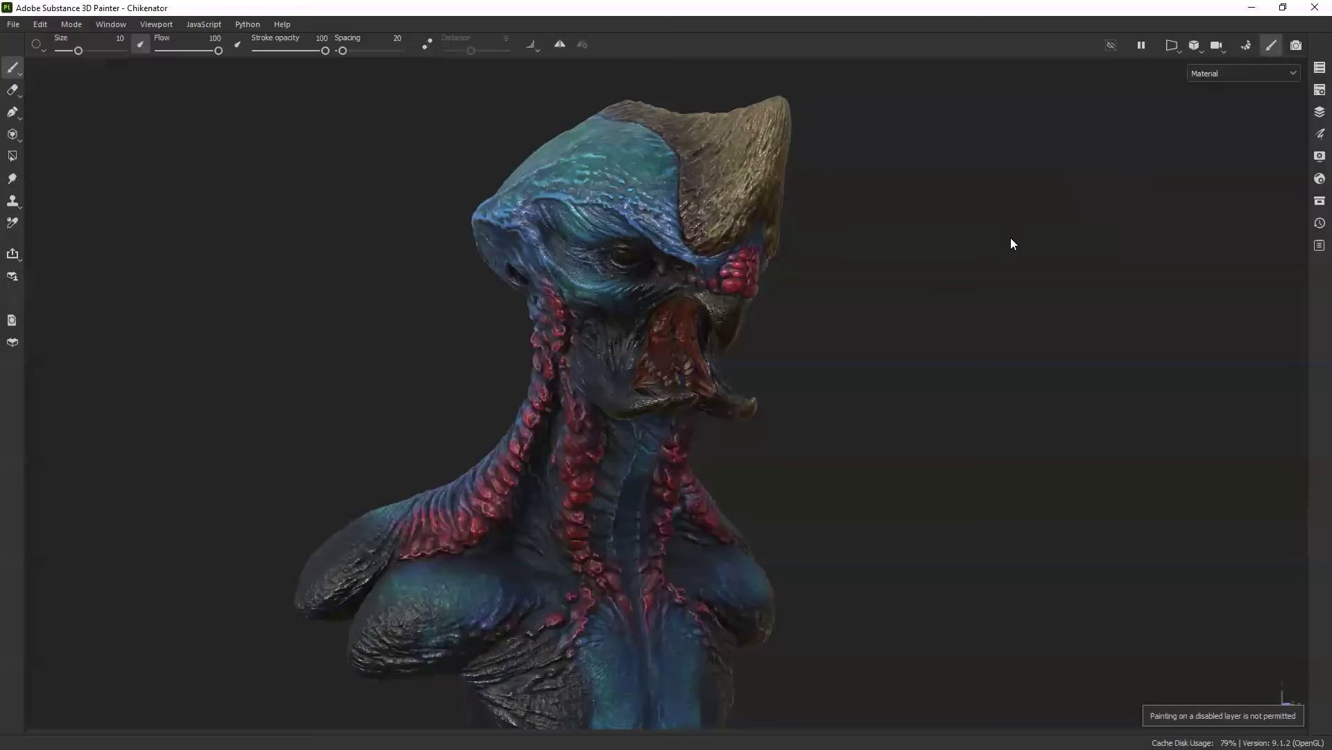
{"action": "left_click_drag", "start_coordinate": [872, 221], "coordinate": [964, 250], "text": "alt"}
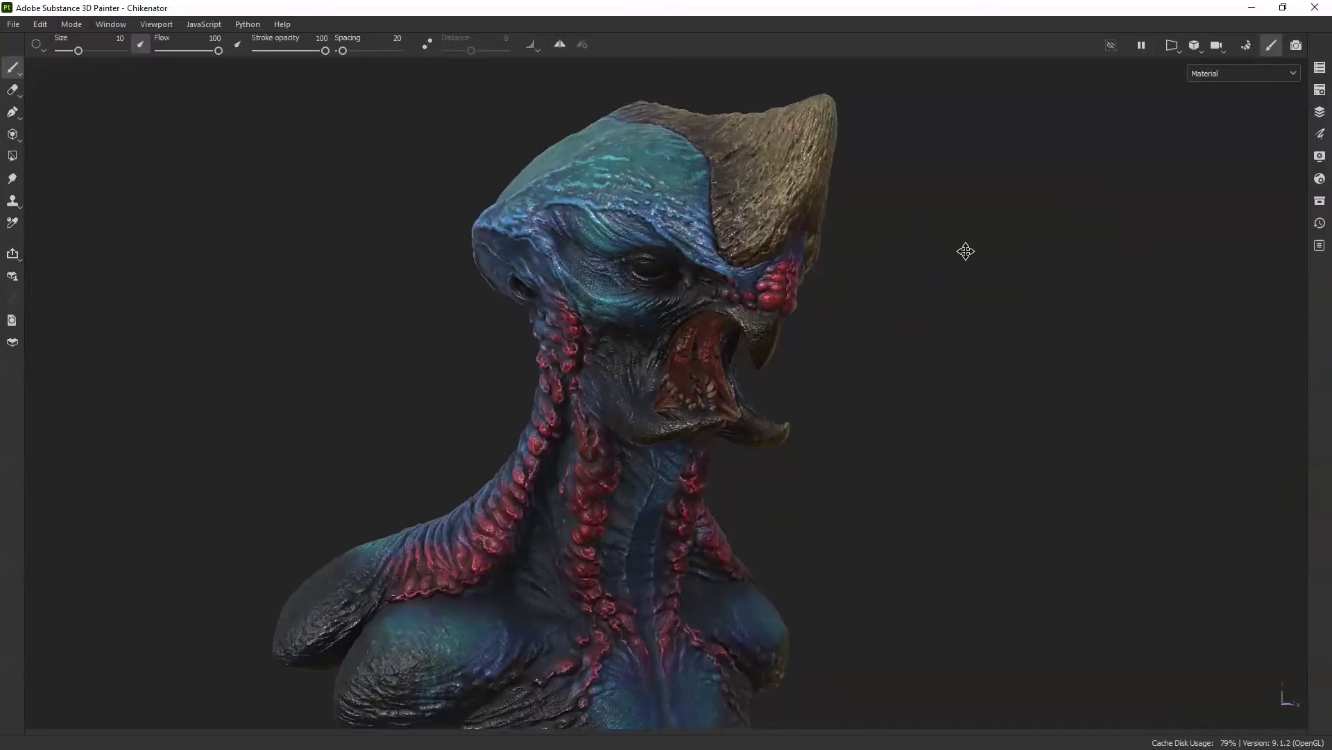
Step: Enable Shadows in the environment display settings
{"action": "left_click", "coordinate": [1313, 158]}
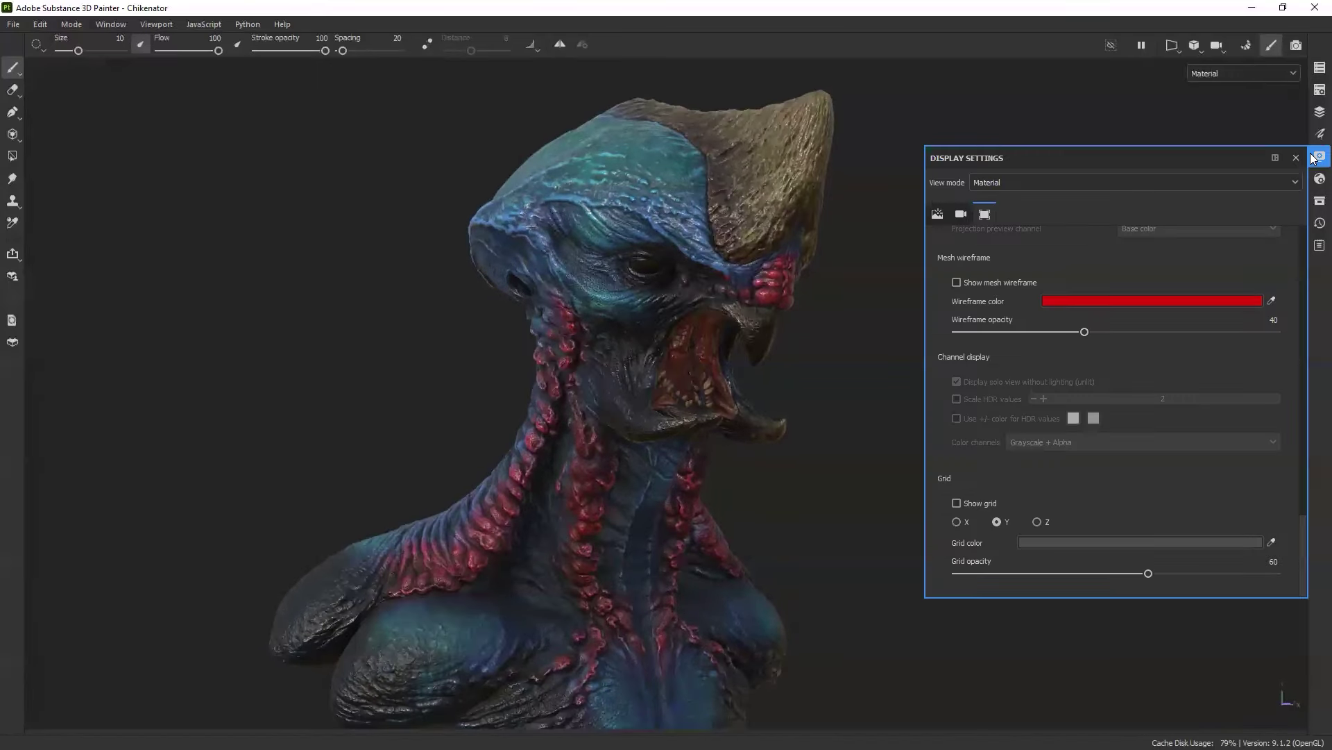
{"action": "scroll", "coordinate": [1001, 410], "scroll_direction": "up", "scroll_amount": 5}
{"action": "scroll", "coordinate": [1001, 411], "scroll_direction": "up", "scroll_amount": 10}
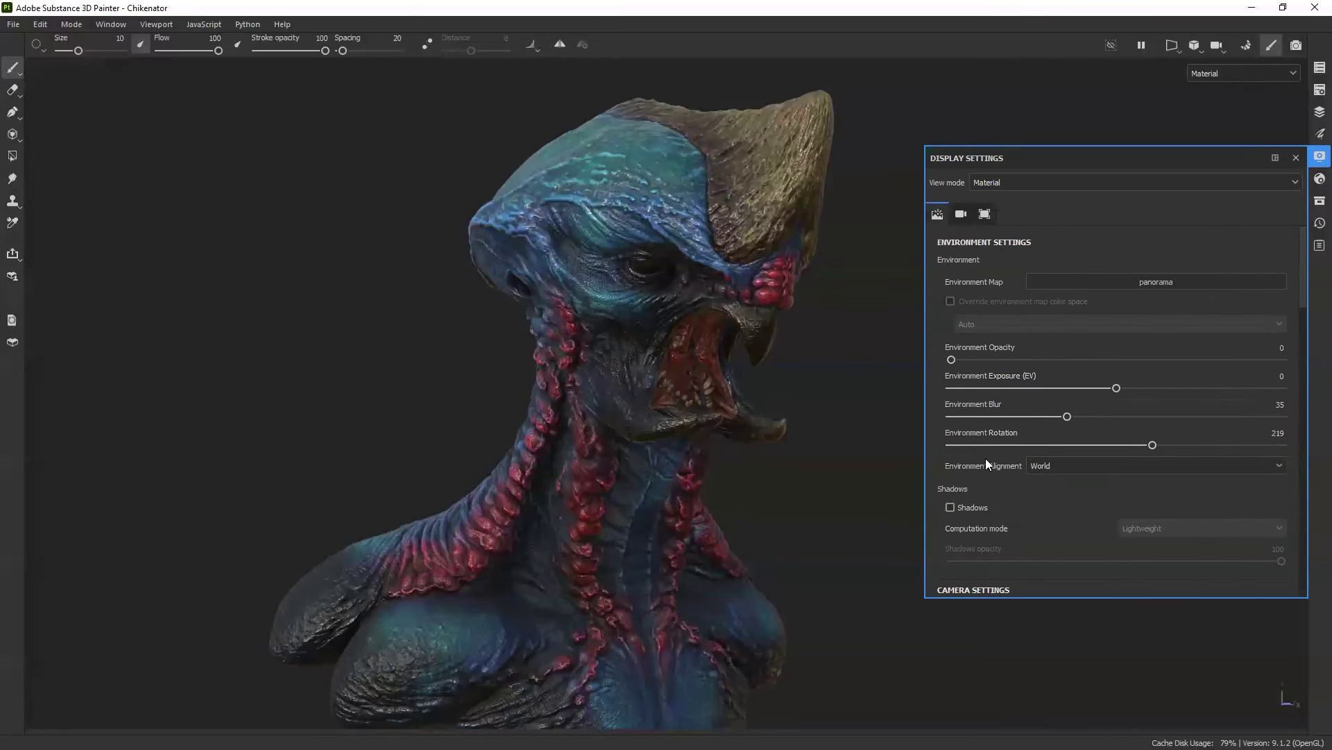
{"action": "left_click", "coordinate": [971, 510]}
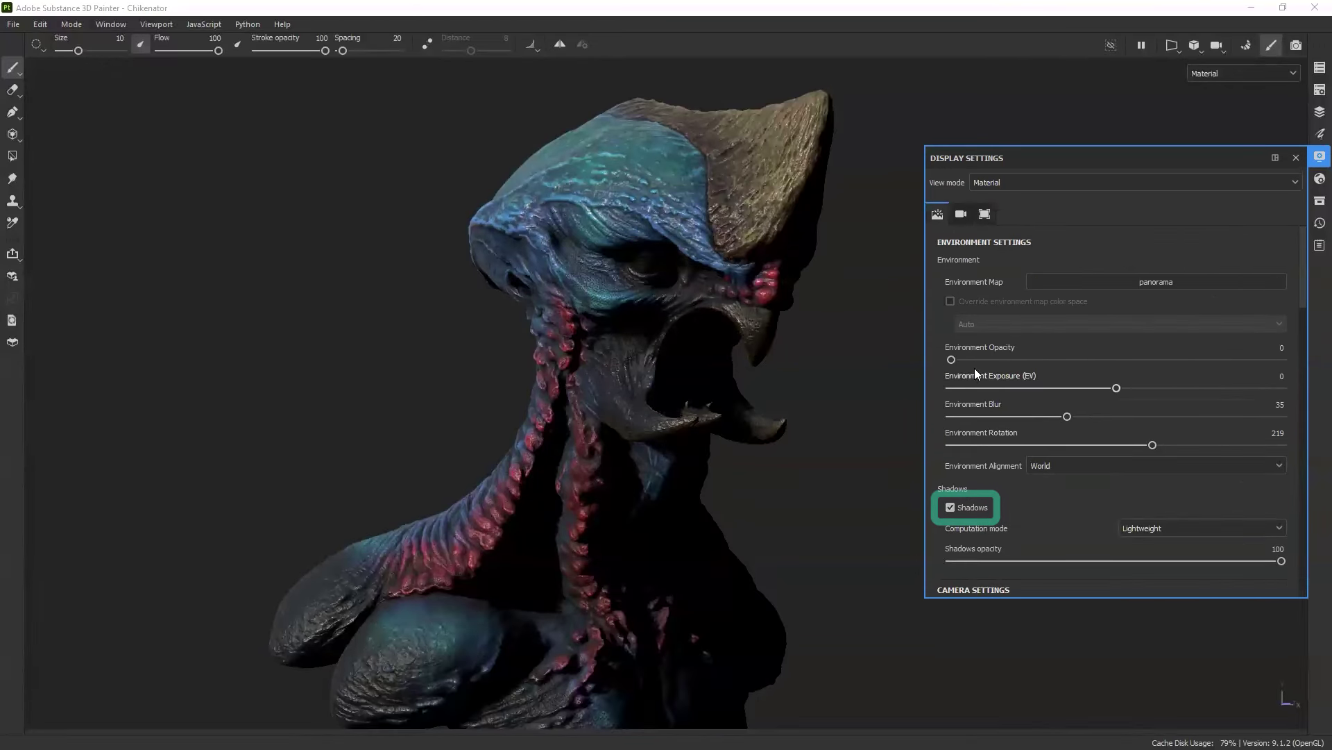
{"action": "left_click", "coordinate": [1295, 159]}
Step: Rotate the environment lighting to 282 to see how the shadows fall on the bust
{"action": "left_click_drag", "start_coordinate": [923, 355], "coordinate": [902, 327], "text": "alt"}
{"action": "mouse_move", "coordinate": [903, 327]}
{"action": "right_mouse_down", "text": "shift"}
{"action": "mouse_move", "coordinate": [922, 322]}
{"action": "mouse_move", "coordinate": [898, 333]}
{"action": "right_mouse_up", "text": "shift"}
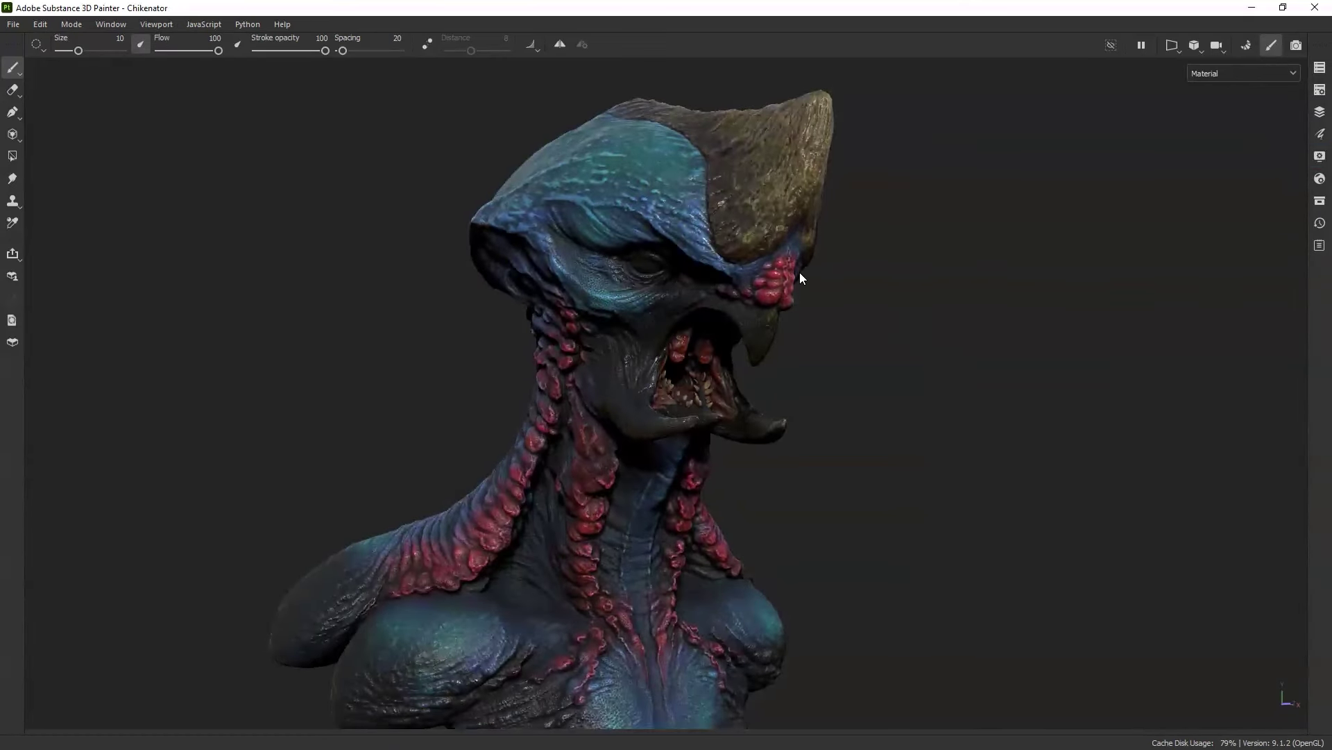
{"action": "right_click_drag", "start_coordinate": [922, 247], "coordinate": [929, 288], "text": "shift"}
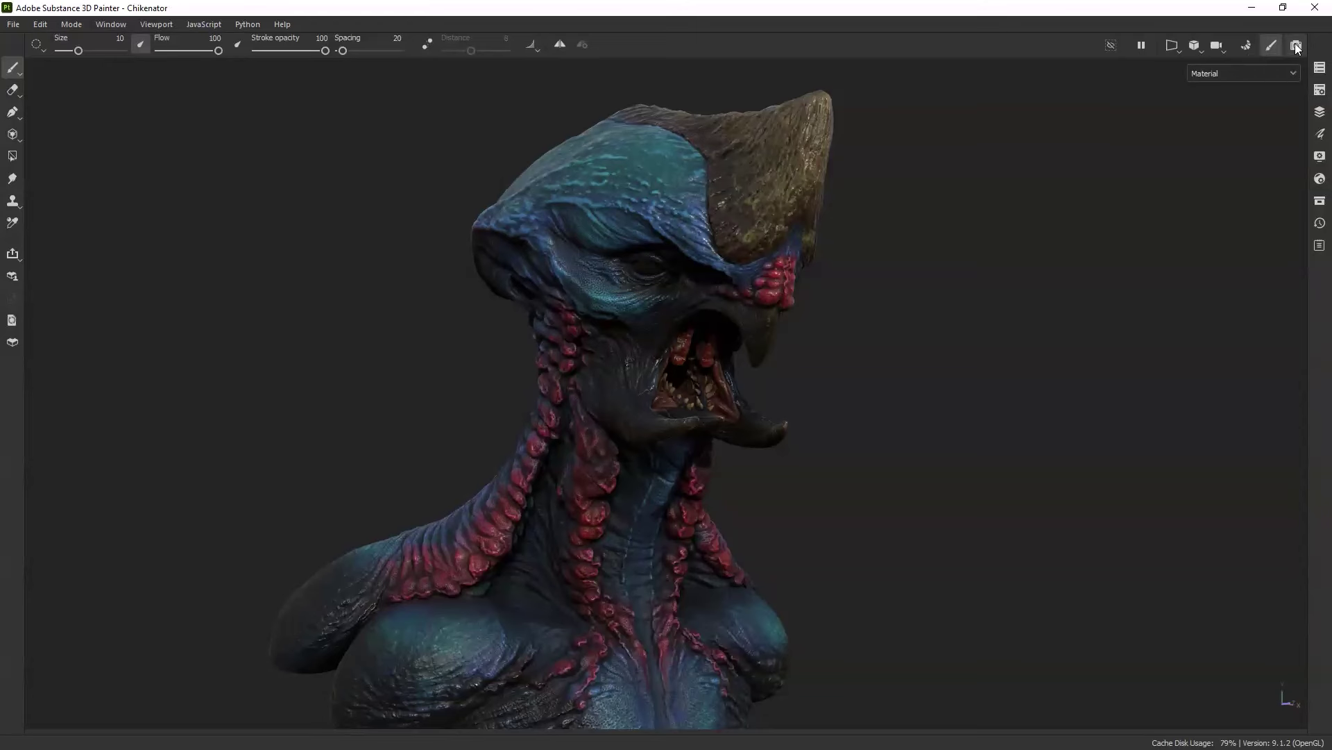
Step: Switch to rendering mode and replace the panorama background with the dome's clear color
{"action": "left_click", "coordinate": [1296, 45]}
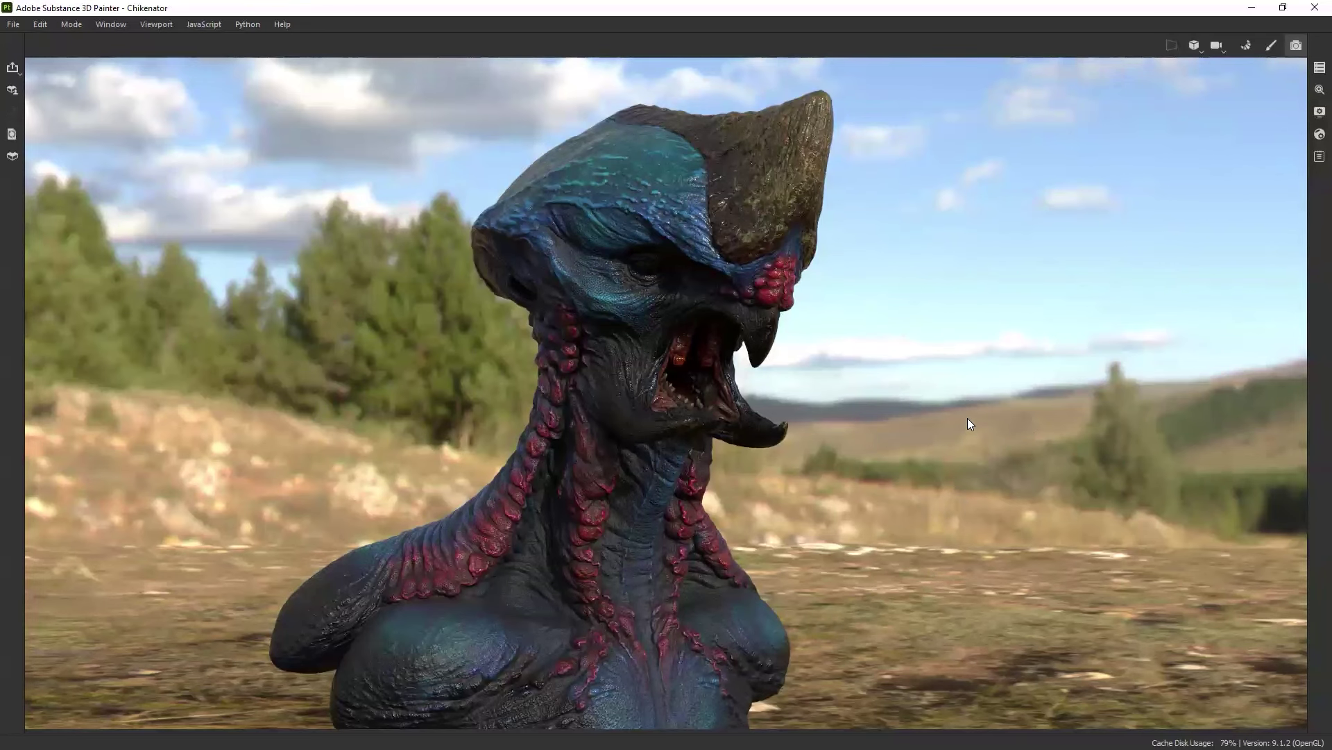
{"action": "left_click", "coordinate": [1313, 112]}
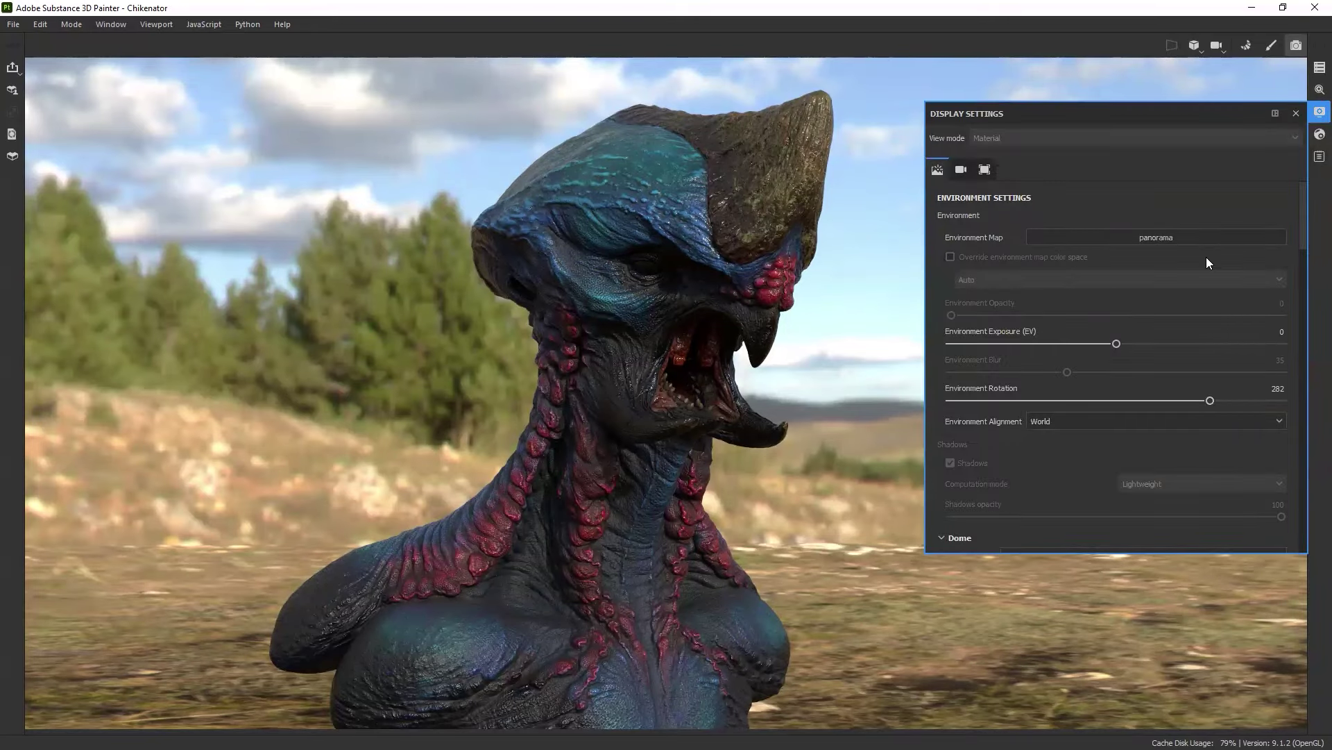
{"action": "scroll", "coordinate": [1206, 256], "scroll_direction": "down", "scroll_amount": 6}
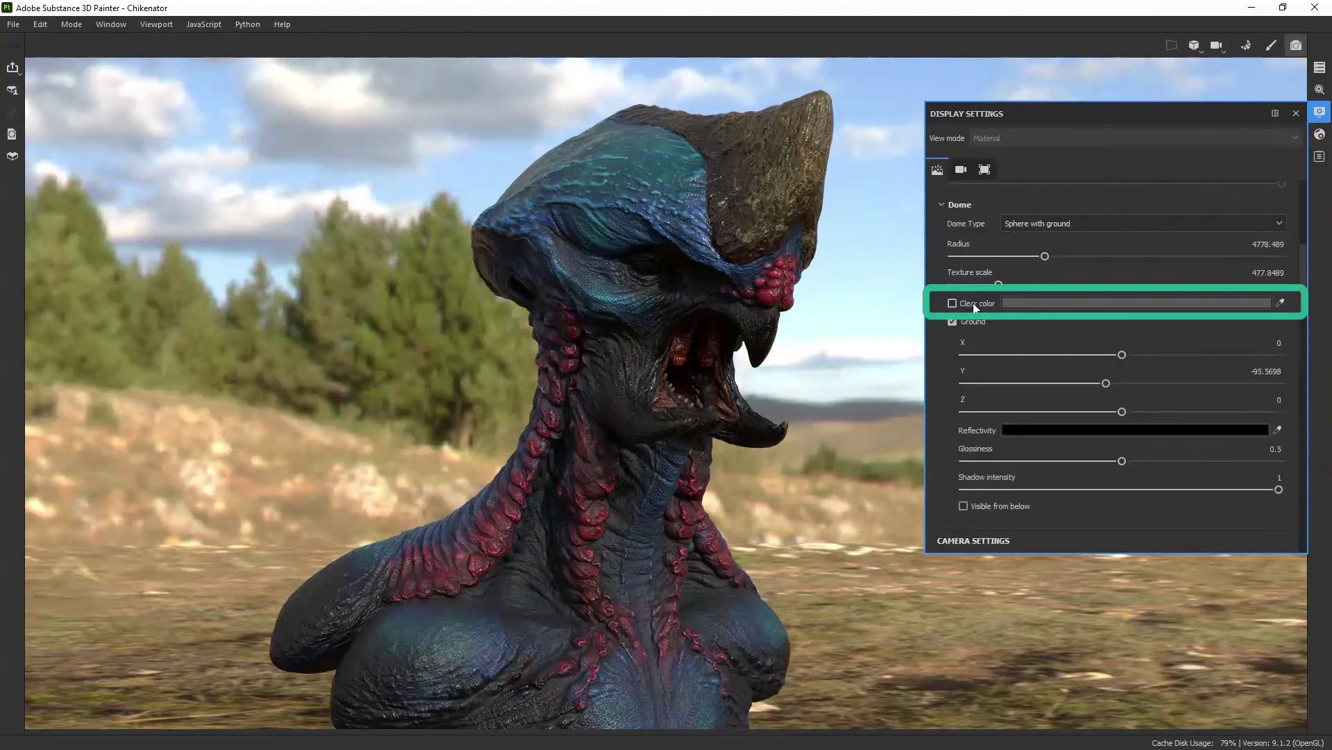
{"action": "left_click", "coordinate": [973, 303]}
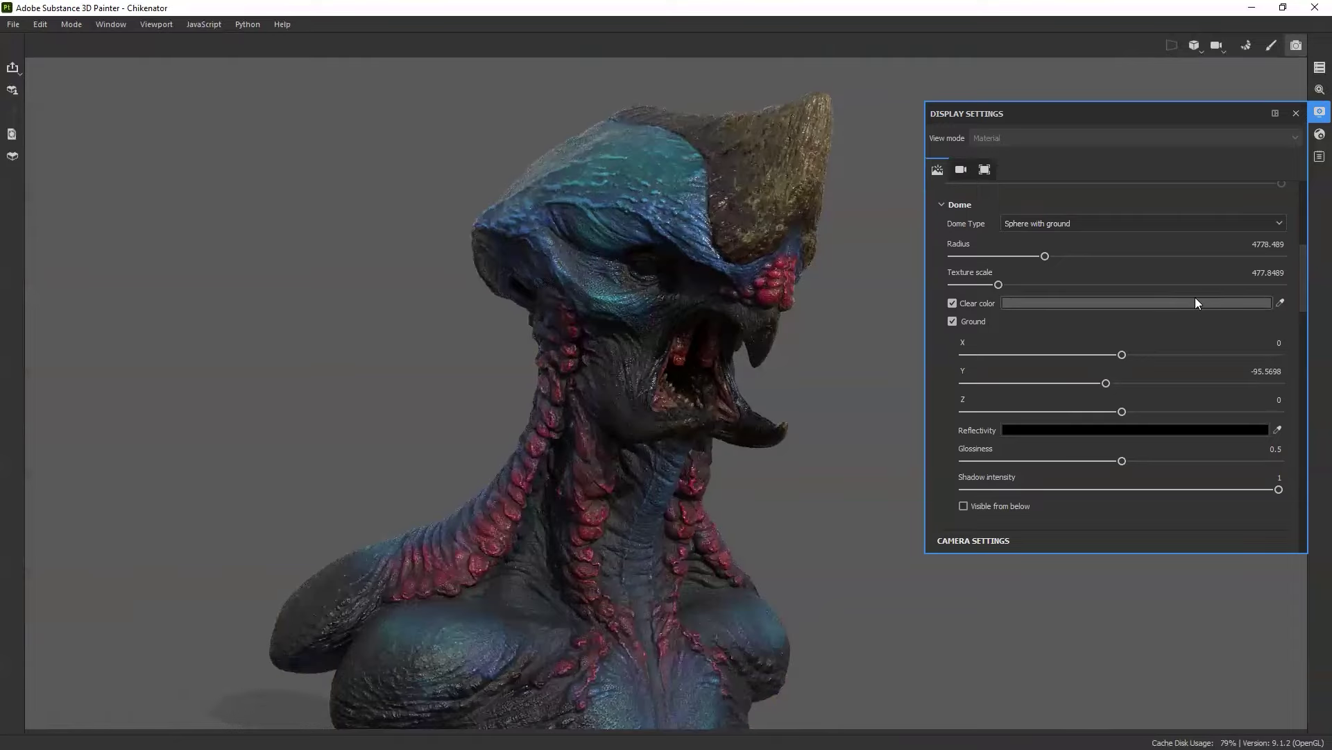
Step: Set the dome's clear color to black (000000), trying the dark greys 101010 and 1A1A1A on the way
{"action": "left_click", "coordinate": [1195, 303]}
{"action": "left_click_drag", "start_coordinate": [990, 440], "coordinate": [951, 476]}
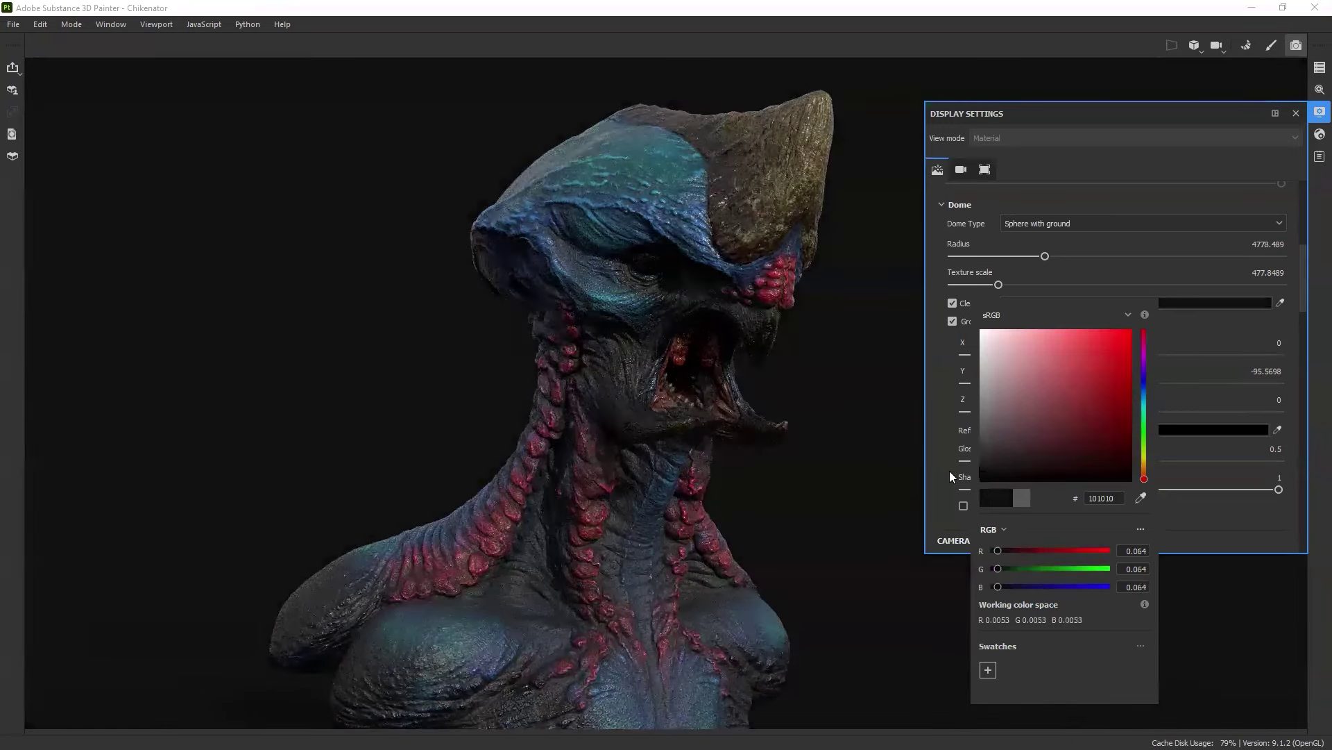
{"action": "left_click_drag", "start_coordinate": [950, 470], "coordinate": [950, 465]}
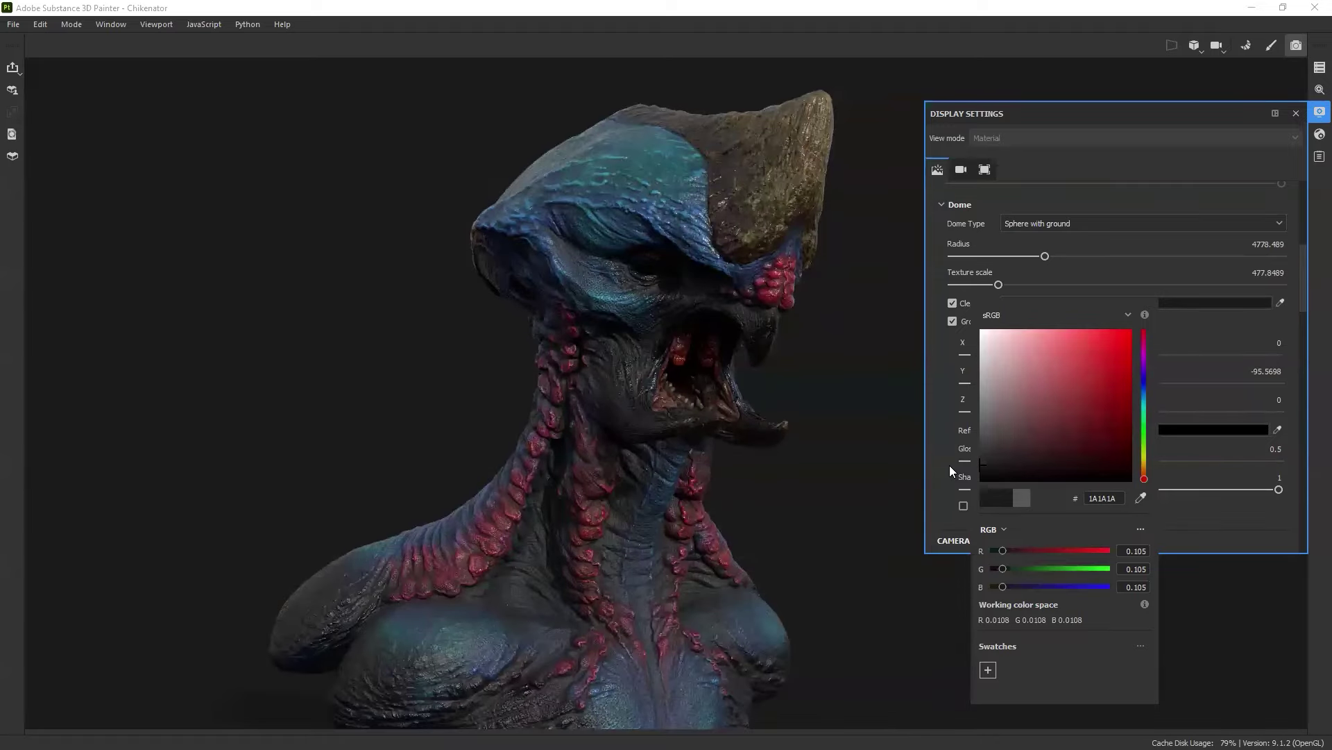
{"action": "left_click_drag", "start_coordinate": [950, 465], "coordinate": [932, 489]}
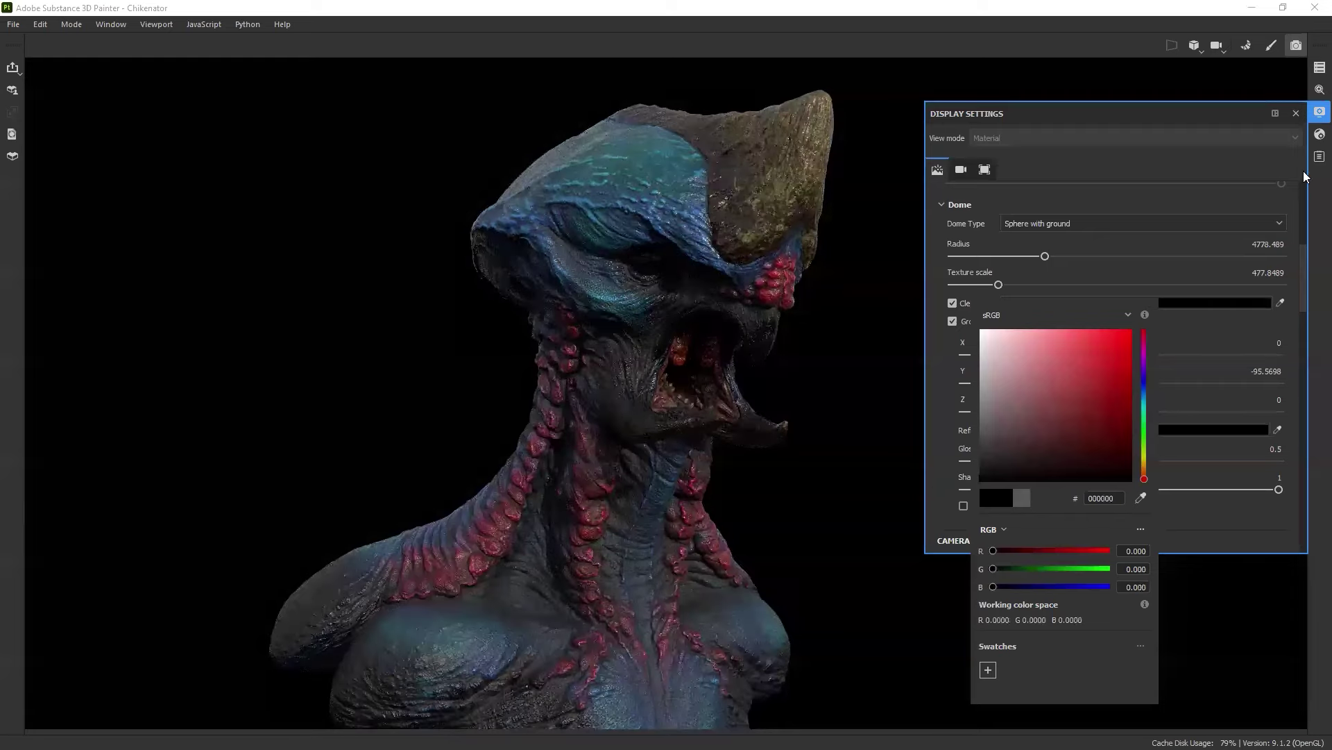
{"action": "left_click", "coordinate": [1295, 113]}
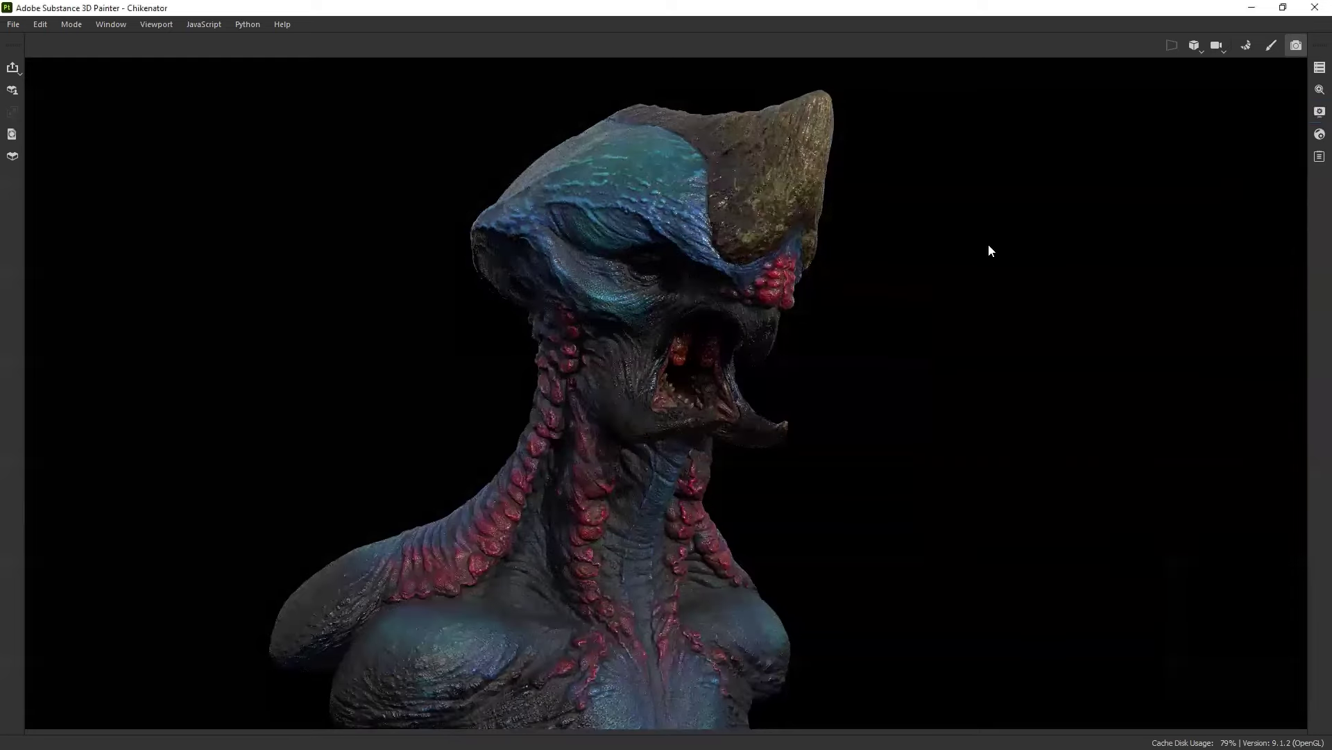
Step: Rotate the environment lighting of the rendered bust to 224
{"action": "left_click_drag", "start_coordinate": [967, 250], "coordinate": [951, 247], "text": "alt"}
{"action": "mouse_move", "coordinate": [955, 307]}
{"action": "middle_mouse_down", "text": "alt"}
{"action": "mouse_move", "coordinate": [962, 272]}
{"action": "mouse_move", "coordinate": [955, 309]}
{"action": "middle_mouse_up", "text": "alt"}
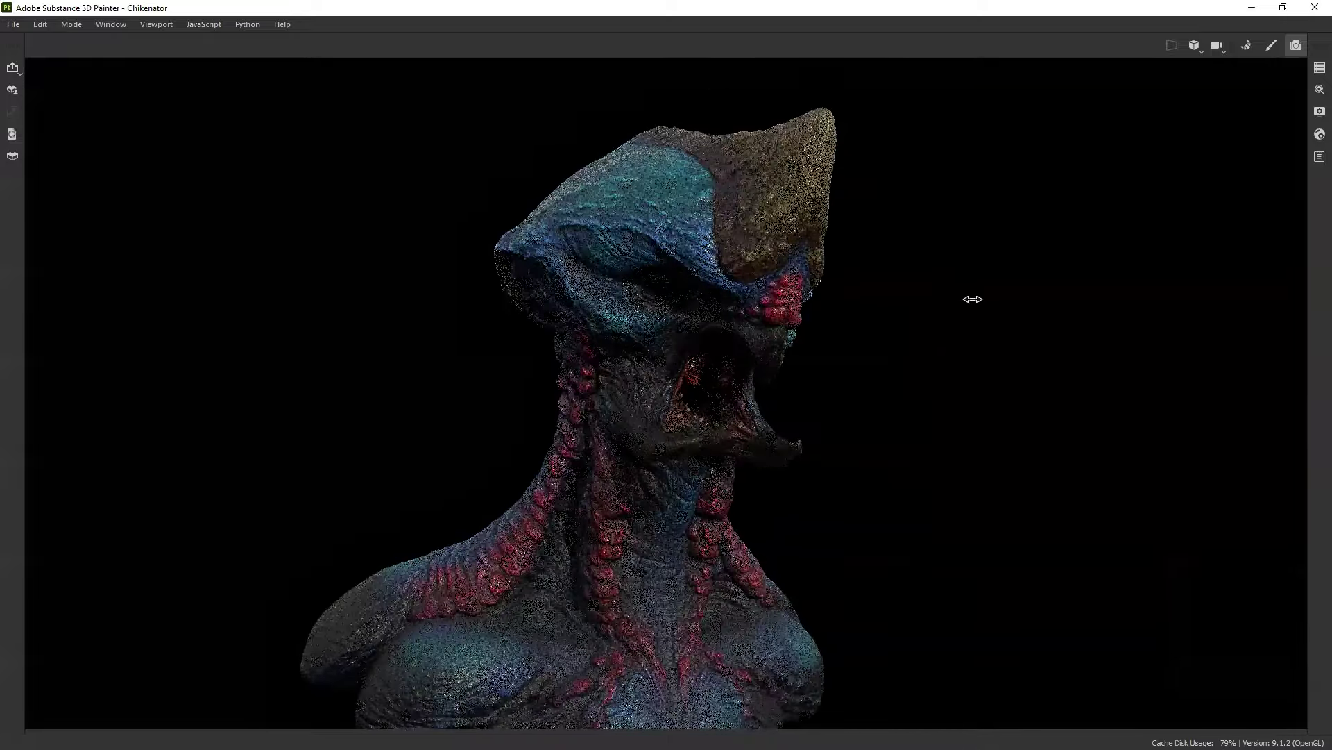
{"action": "right_click_drag", "start_coordinate": [967, 297], "coordinate": [953, 304], "text": "shift"}
{"action": "left_click_drag", "start_coordinate": [956, 306], "coordinate": [958, 306], "text": "alt"}
{"action": "right_click_drag", "start_coordinate": [957, 305], "coordinate": [950, 300], "text": "shift"}
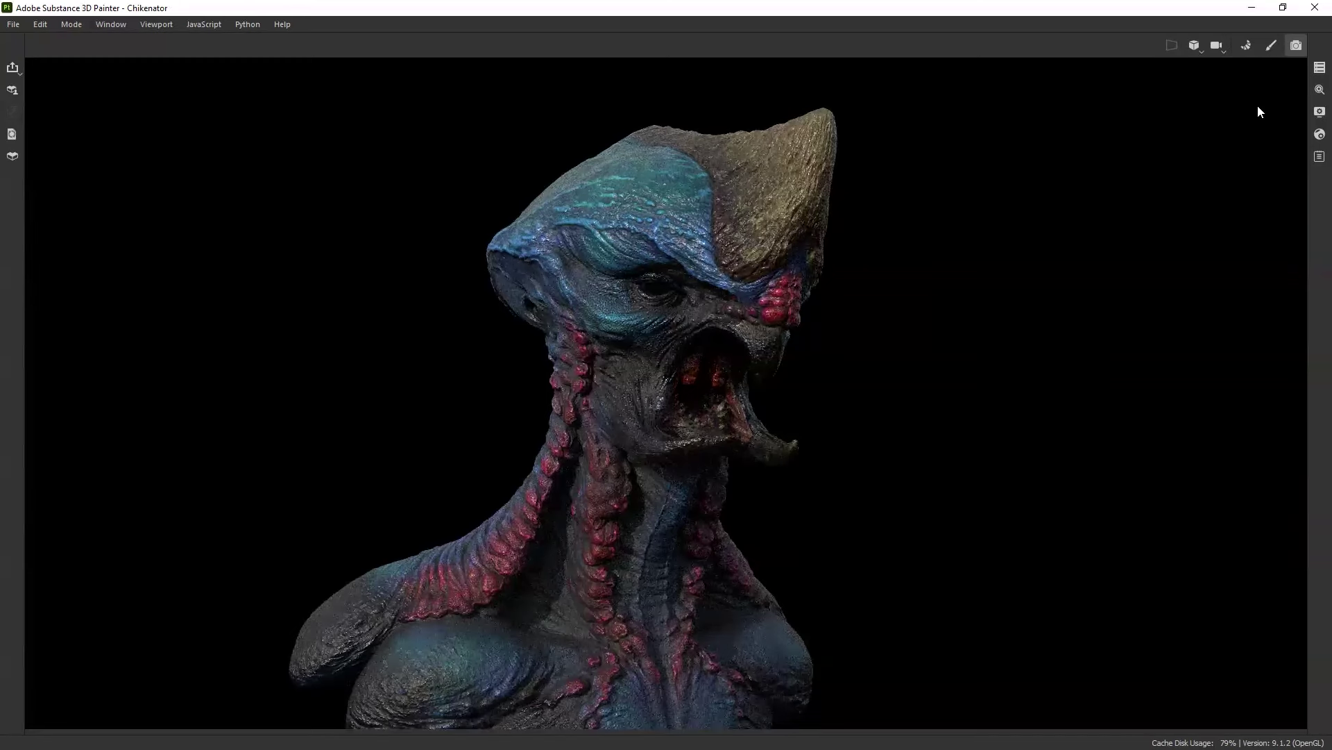
Step: Search the environment maps for "tomo" and set Studio Tomoco as the environment map lighting the bust
{"action": "left_click", "coordinate": [1320, 112]}
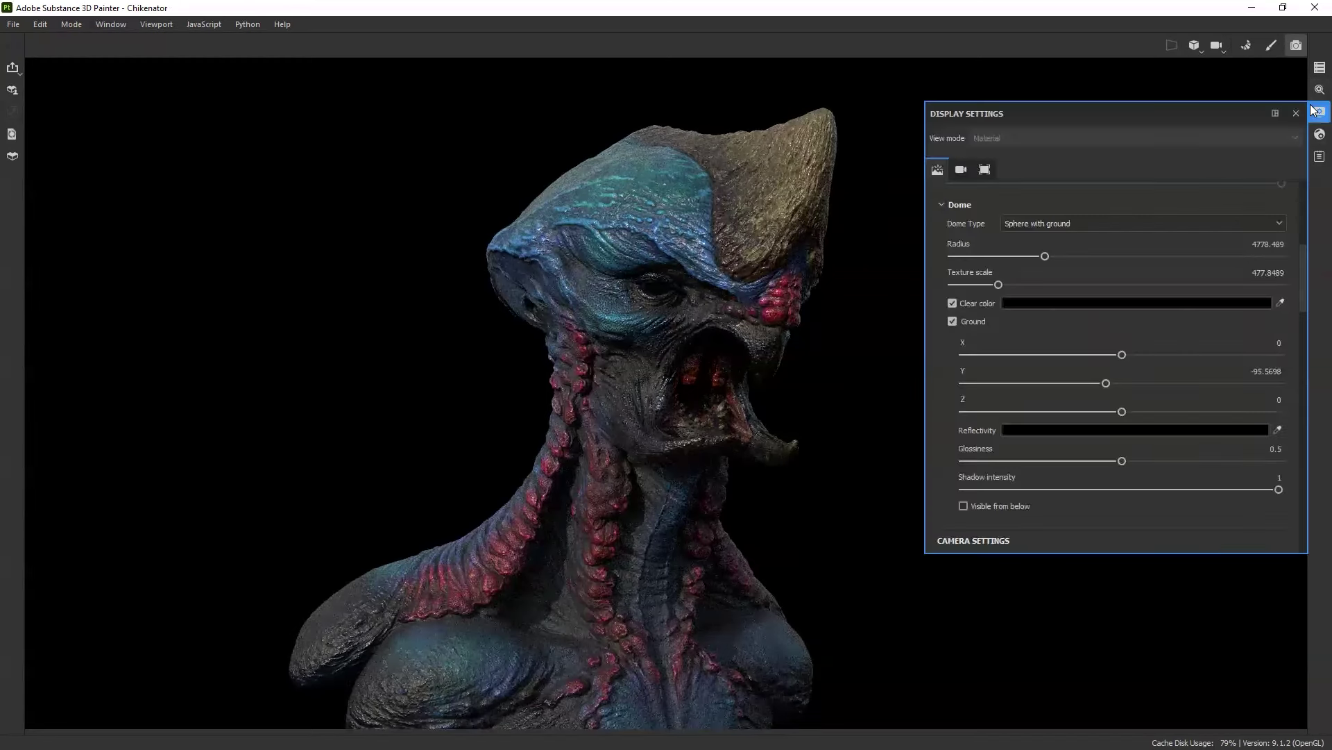
{"action": "scroll", "coordinate": [1088, 189], "scroll_direction": "up", "scroll_amount": 5}
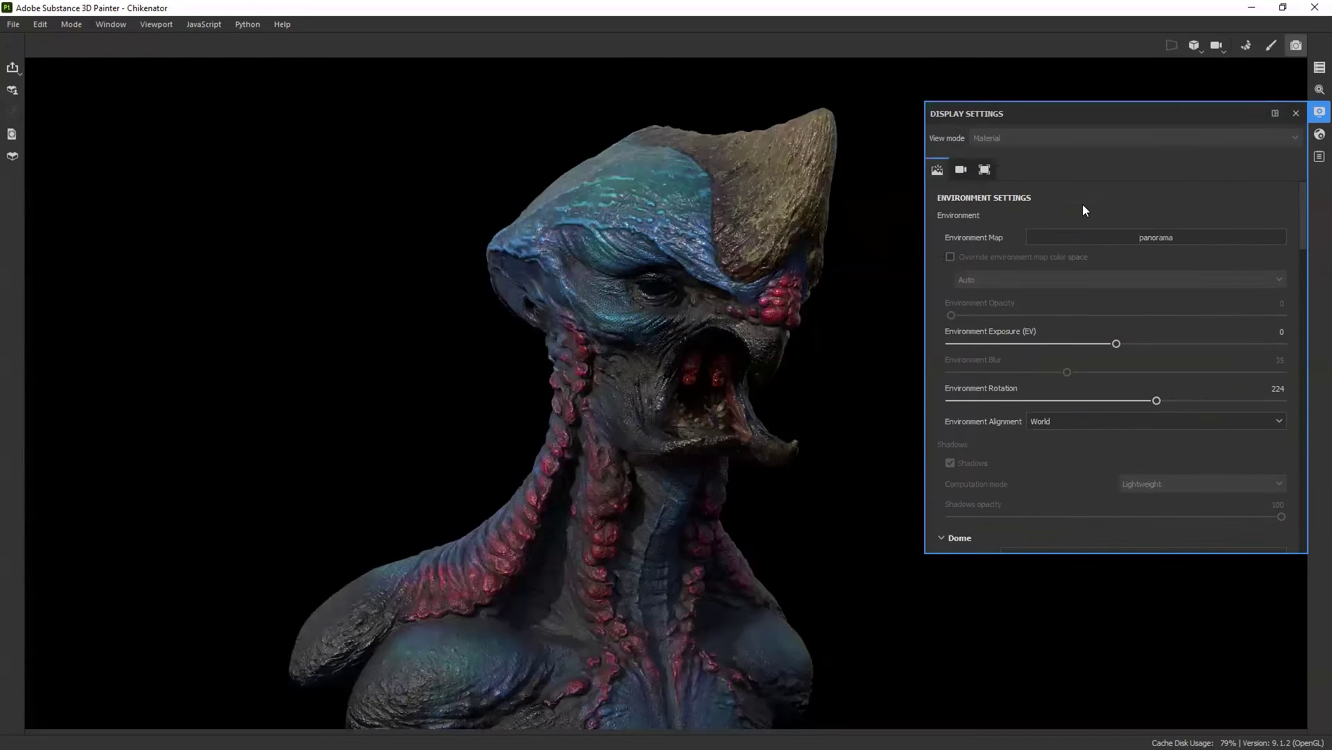
{"action": "left_click", "coordinate": [1153, 239]}
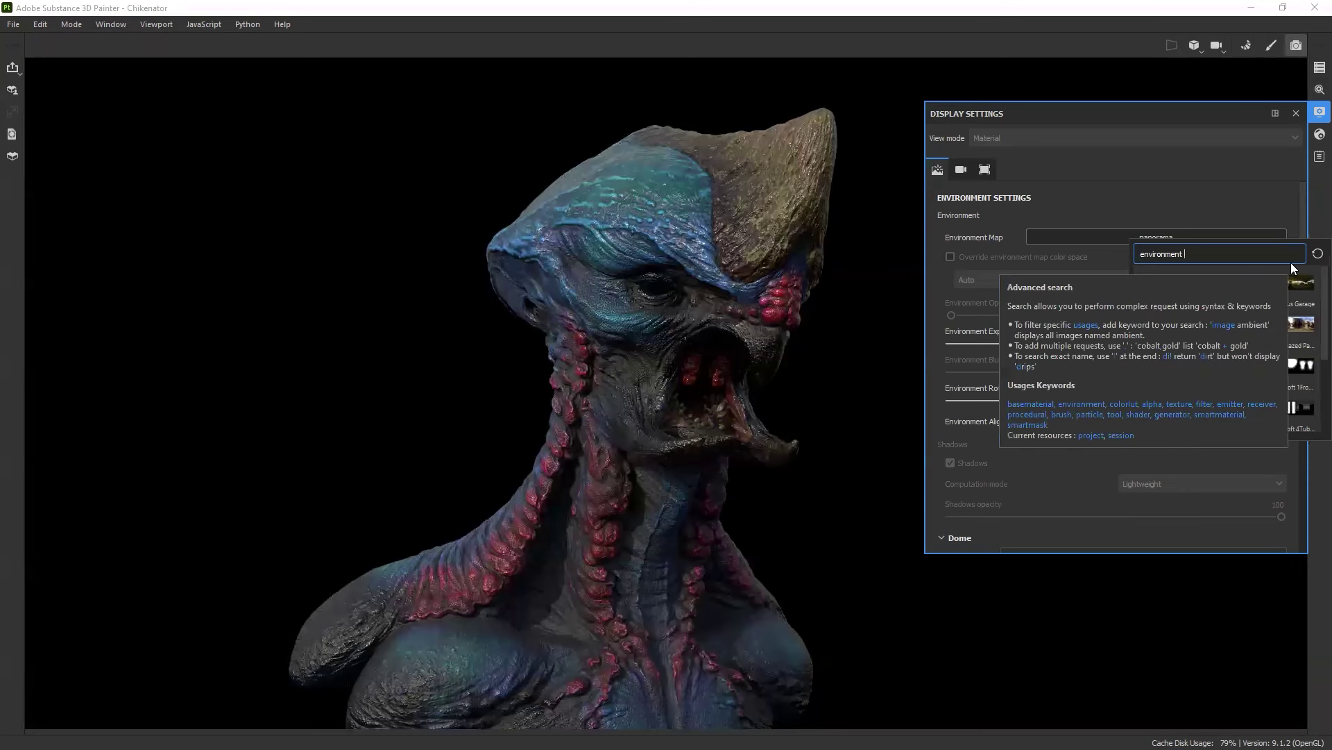
{"action": "mouse_move", "coordinate": [1271, 271]}
{"action": "mouse_move", "coordinate": [1258, 333]}
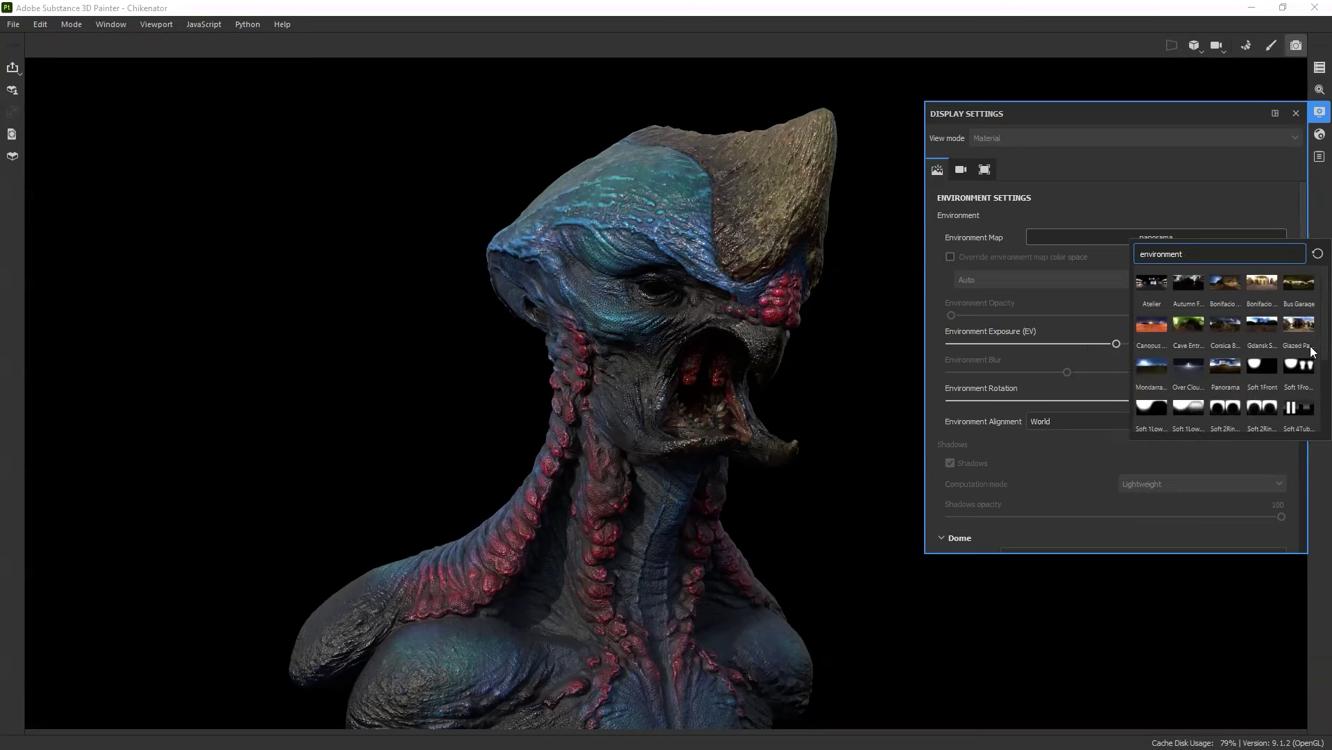
{"action": "scroll", "coordinate": [1311, 353], "scroll_direction": "down", "scroll_amount": 1}
{"action": "scroll", "coordinate": [1312, 353], "scroll_direction": "down", "scroll_amount": 5}
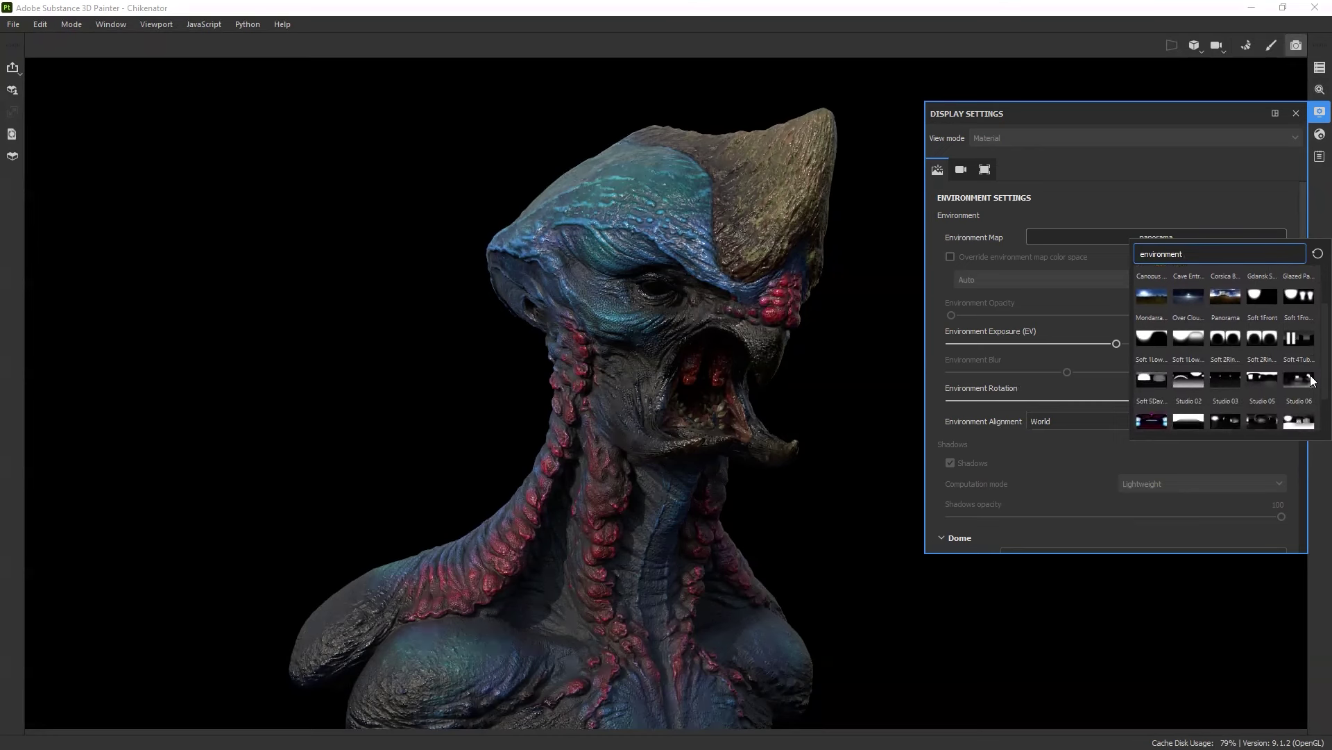
{"action": "scroll", "coordinate": [1310, 396], "scroll_direction": "up", "scroll_amount": 2}
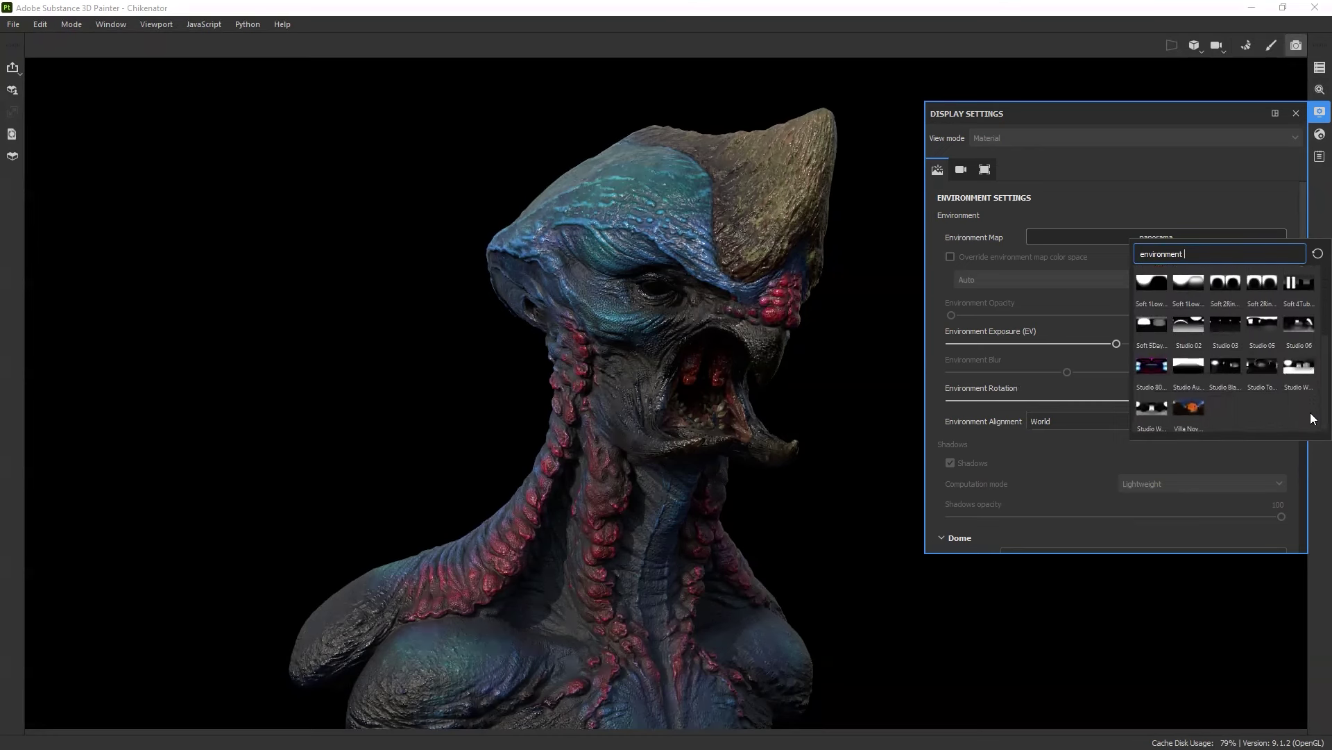
{"action": "scroll", "coordinate": [1311, 383], "scroll_direction": "up", "scroll_amount": 1}
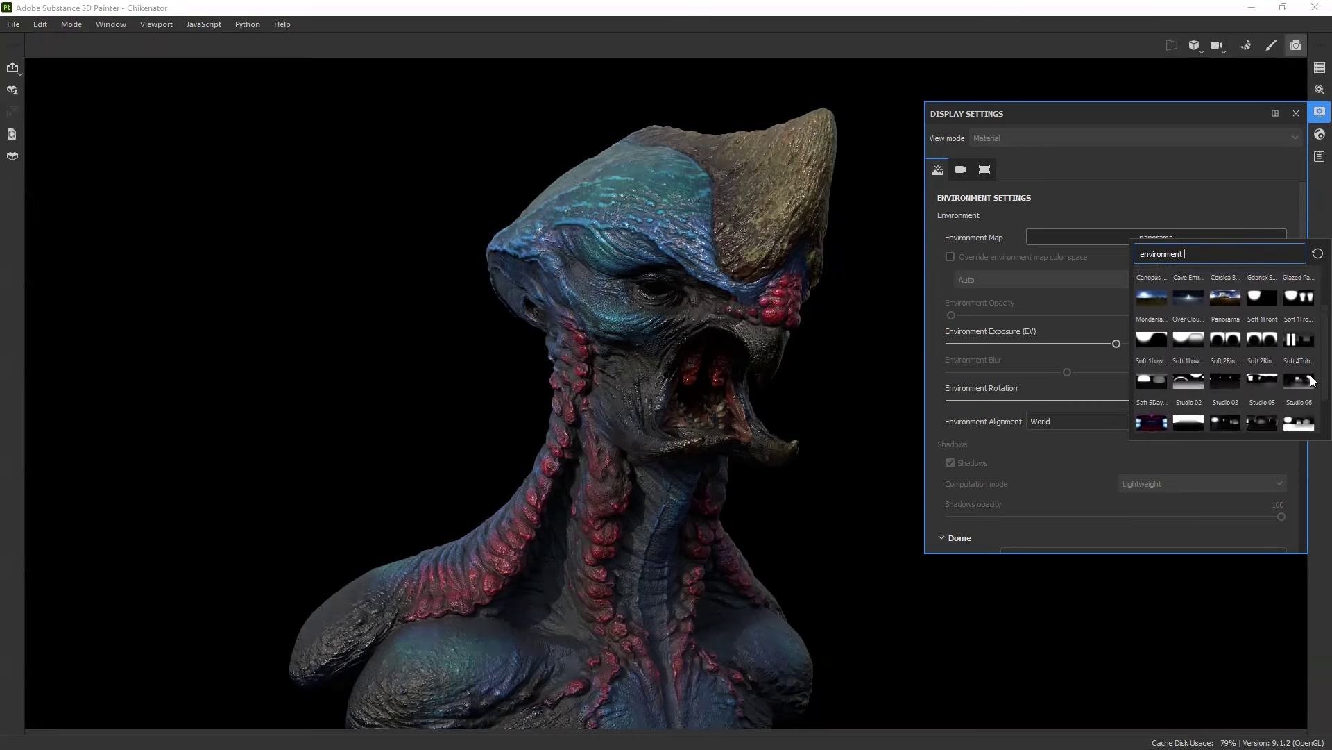
{"action": "scroll", "coordinate": [1312, 380], "scroll_direction": "up", "scroll_amount": 5}
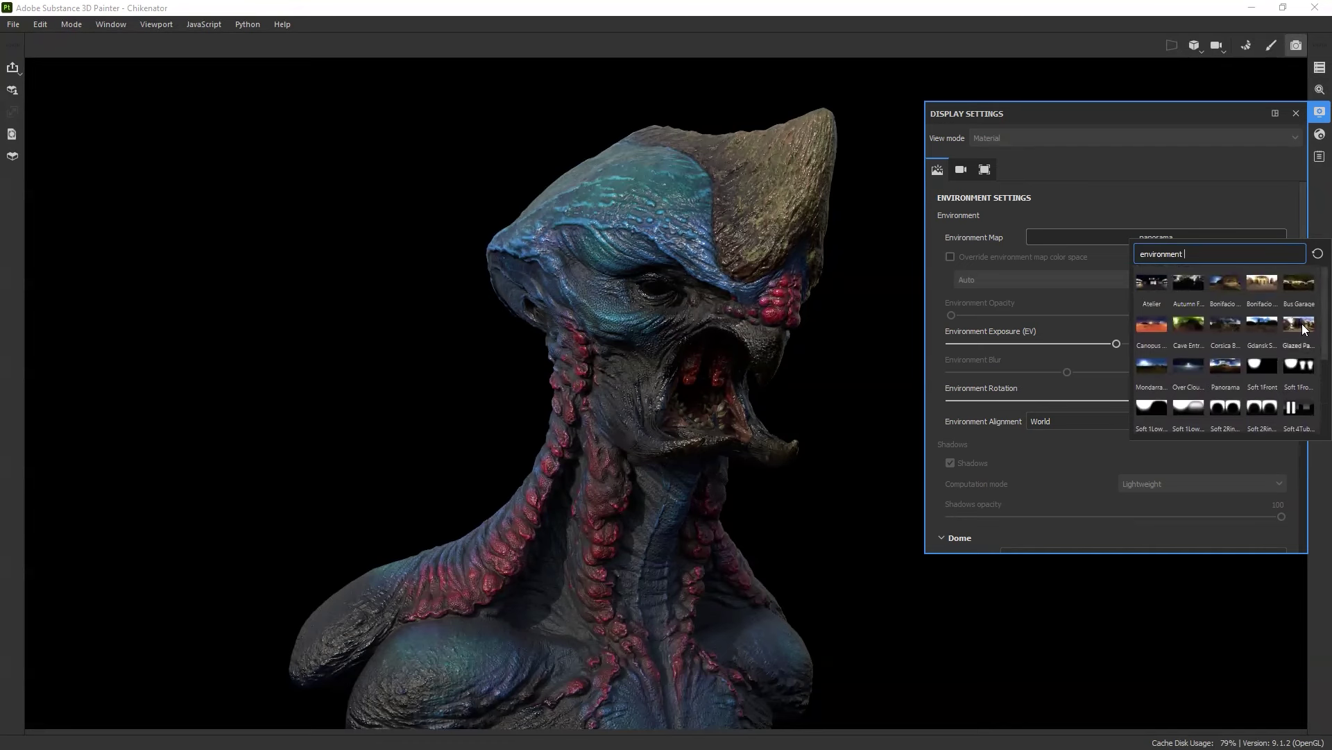
{"action": "type", "text": "tomo"}
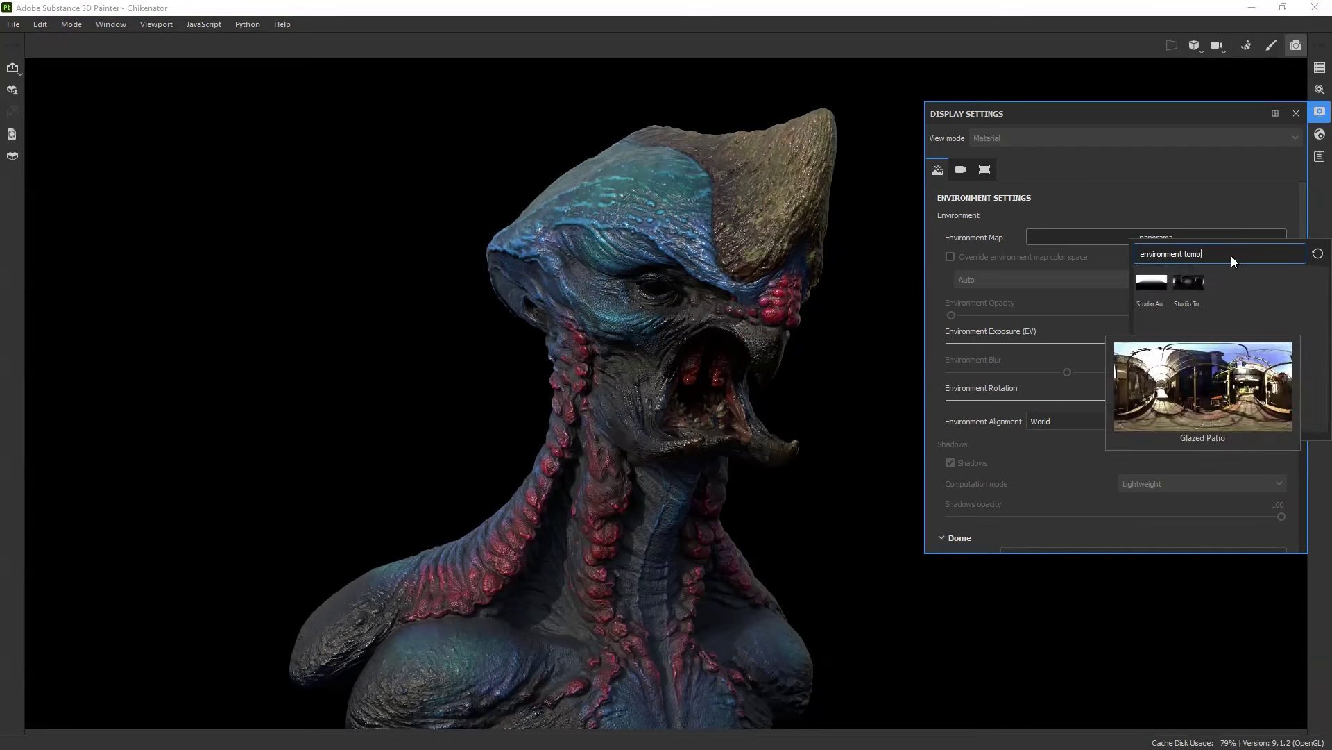
{"action": "left_click", "coordinate": [1190, 287]}
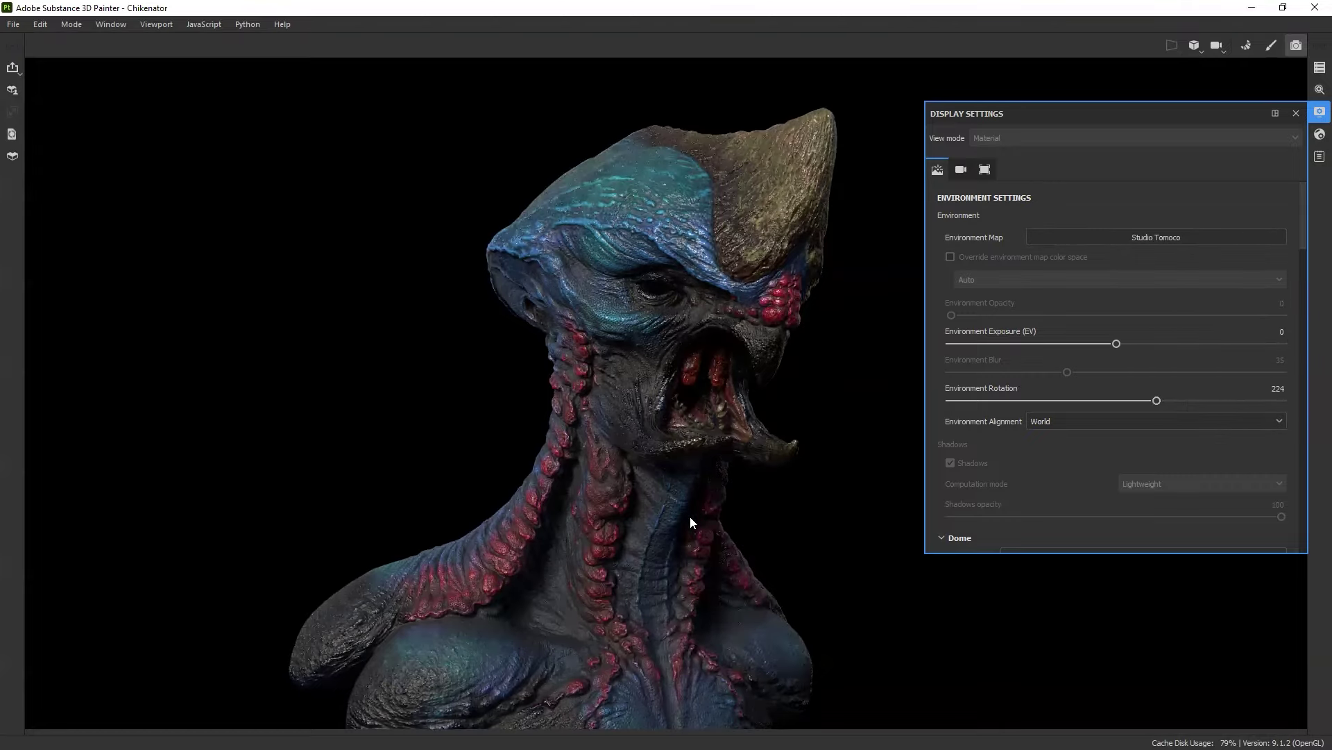
Step: Rotate the environment lighting of the Studio Tomoco map to 219 on the rendered bust
{"action": "right_click_drag", "start_coordinate": [632, 560], "coordinate": [650, 124], "text": "alt"}
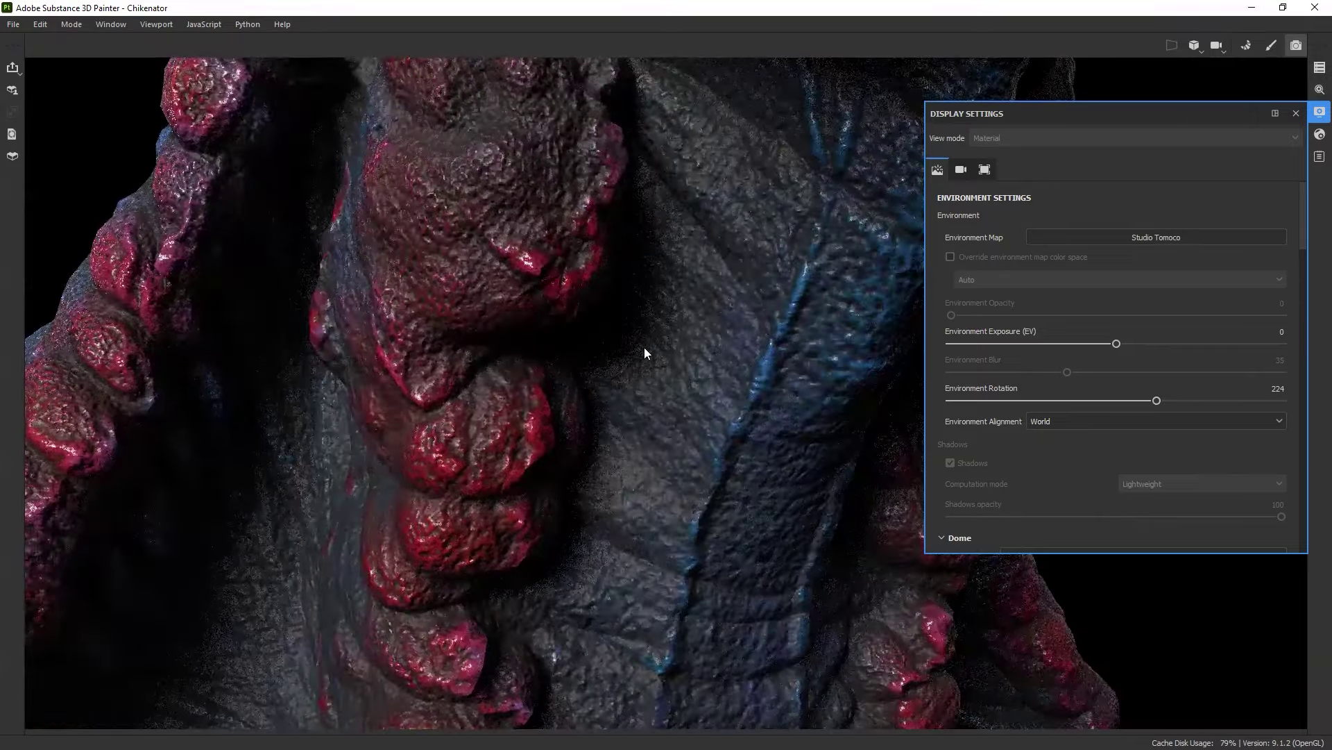
{"action": "scroll", "coordinate": [644, 356], "scroll_direction": "down", "scroll_amount": 3}
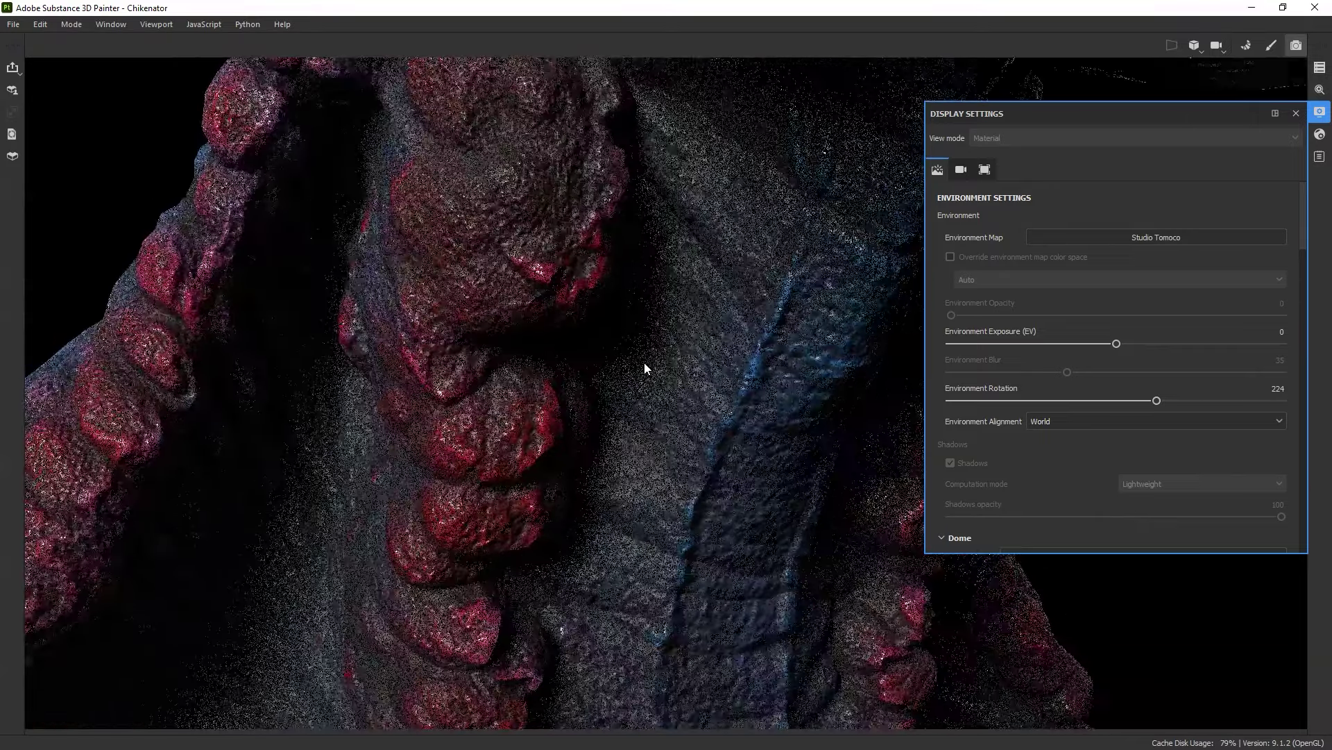
{"action": "scroll", "coordinate": [644, 362], "scroll_direction": "down", "scroll_amount": 4}
{"action": "scroll", "coordinate": [644, 362], "scroll_direction": "down", "scroll_amount": 5}
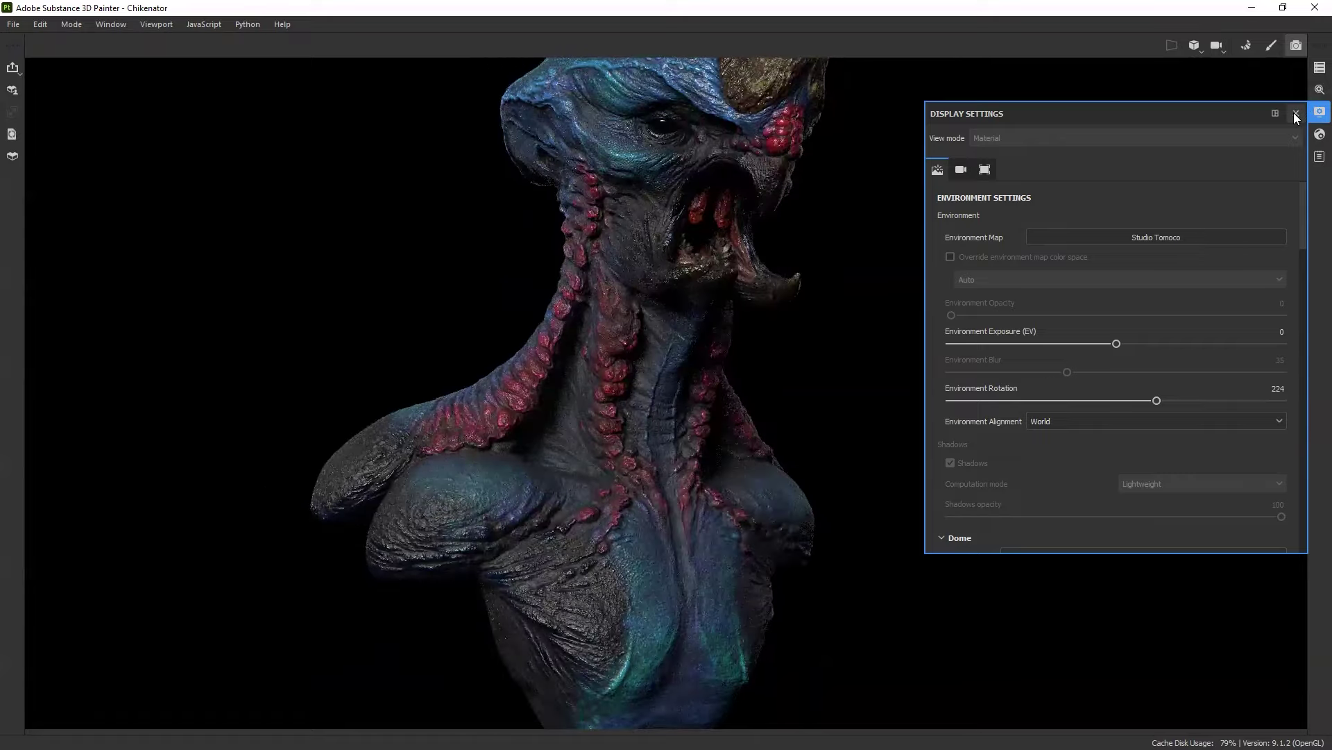
{"action": "middle_click_drag", "start_coordinate": [746, 208], "coordinate": [729, 326], "text": "alt"}
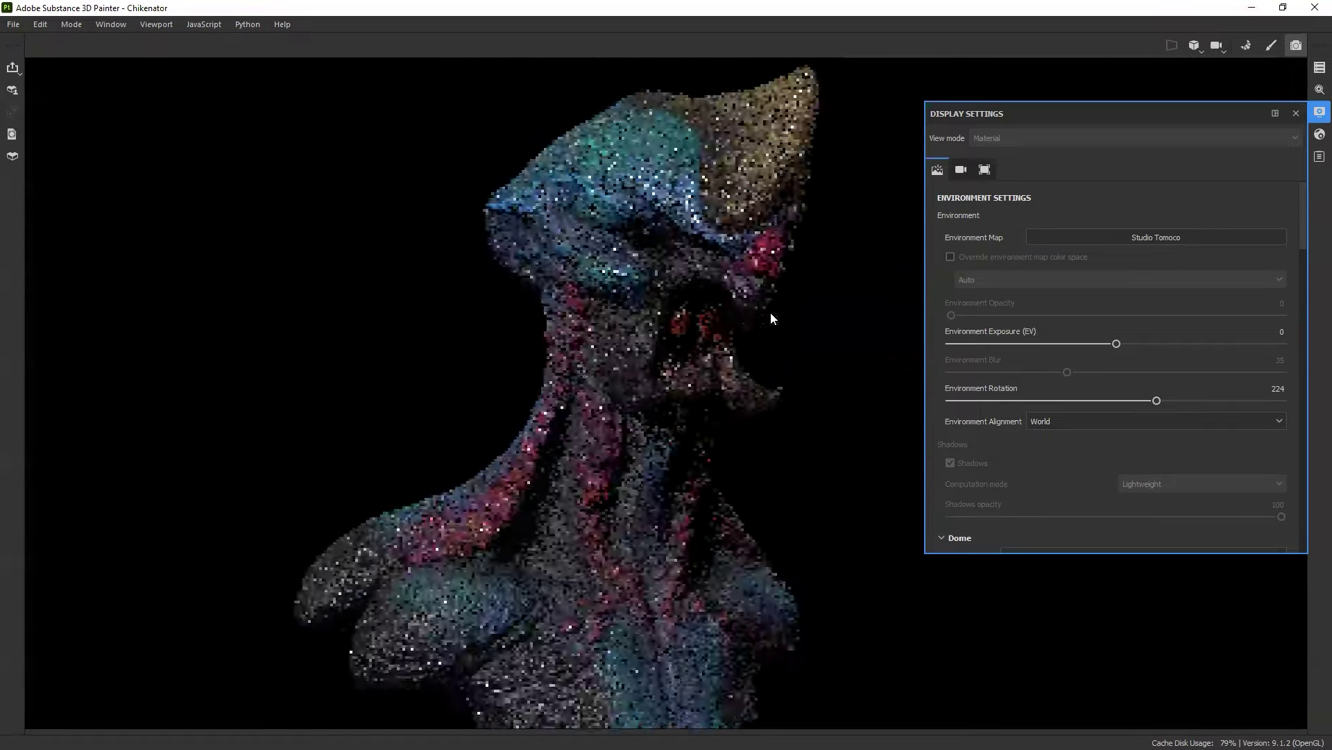
{"action": "mouse_move", "coordinate": [809, 324]}
{"action": "right_mouse_down", "text": "shift"}
{"action": "mouse_move", "coordinate": [826, 309]}
{"action": "mouse_move", "coordinate": [809, 315]}
{"action": "right_mouse_up", "text": "shift"}
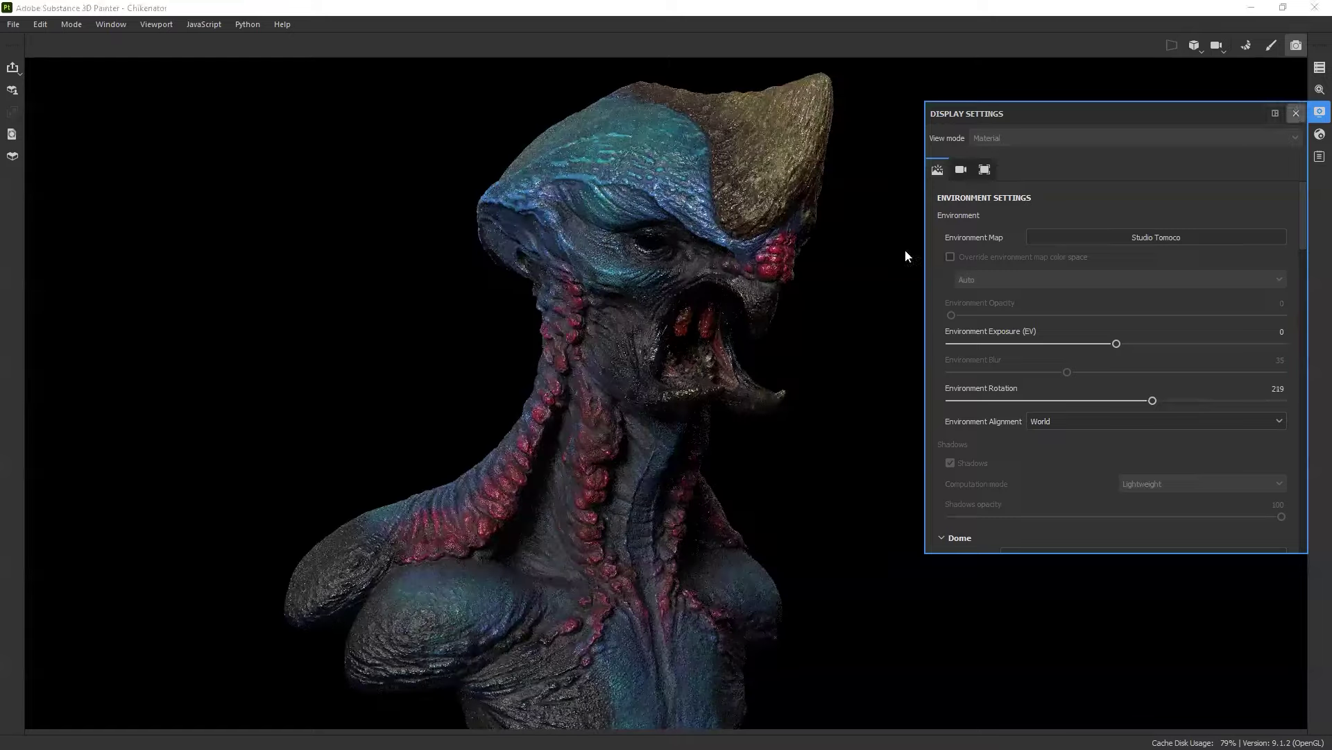
Step: Close the display settings and swing the environment lighting around the bust, trying a dark backlit look before lighting the face again
{"action": "left_click", "coordinate": [859, 264], "text": "alt"}
{"action": "right_click_drag", "start_coordinate": [858, 263], "coordinate": [976, 303], "text": "shift"}
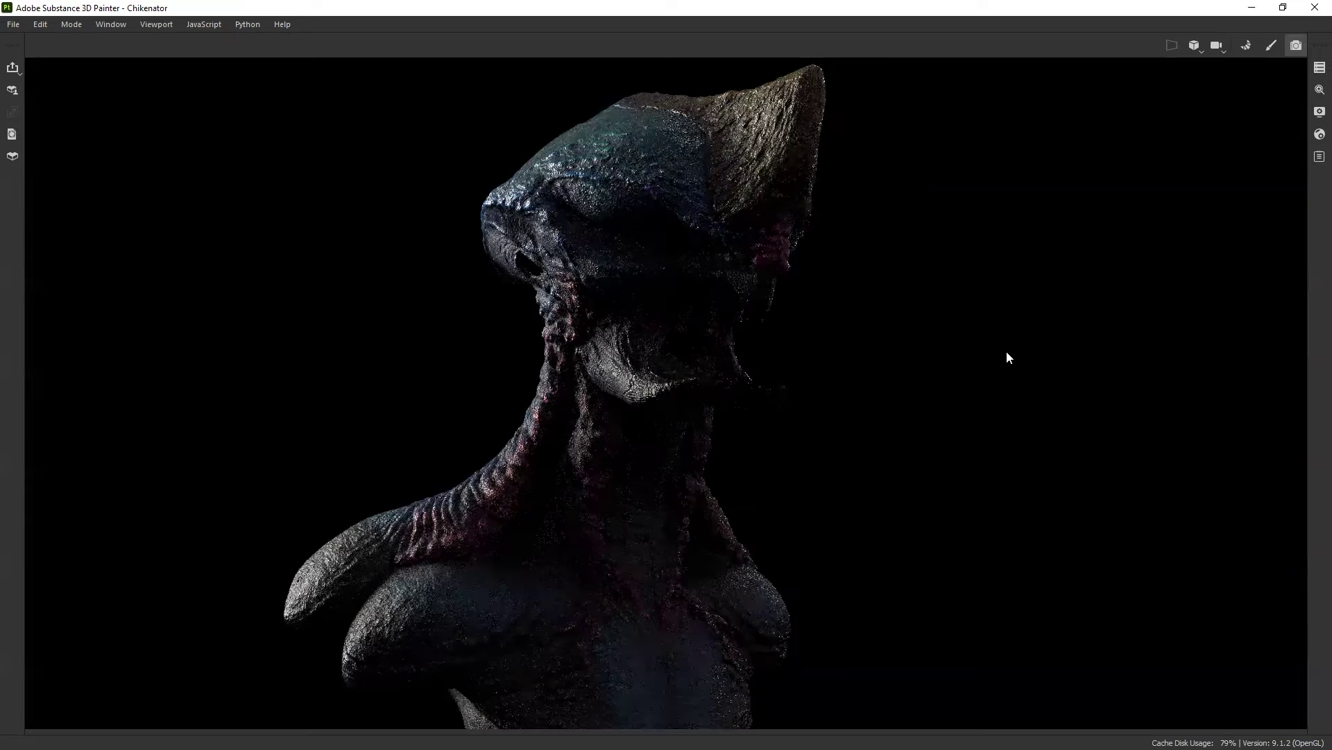
{"action": "right_click_drag", "start_coordinate": [978, 292], "coordinate": [1010, 299], "text": "shift"}
{"action": "left_click_drag", "start_coordinate": [894, 260], "coordinate": [881, 268], "text": "alt"}
{"action": "middle_click_drag", "start_coordinate": [881, 268], "coordinate": [916, 274], "text": "alt"}
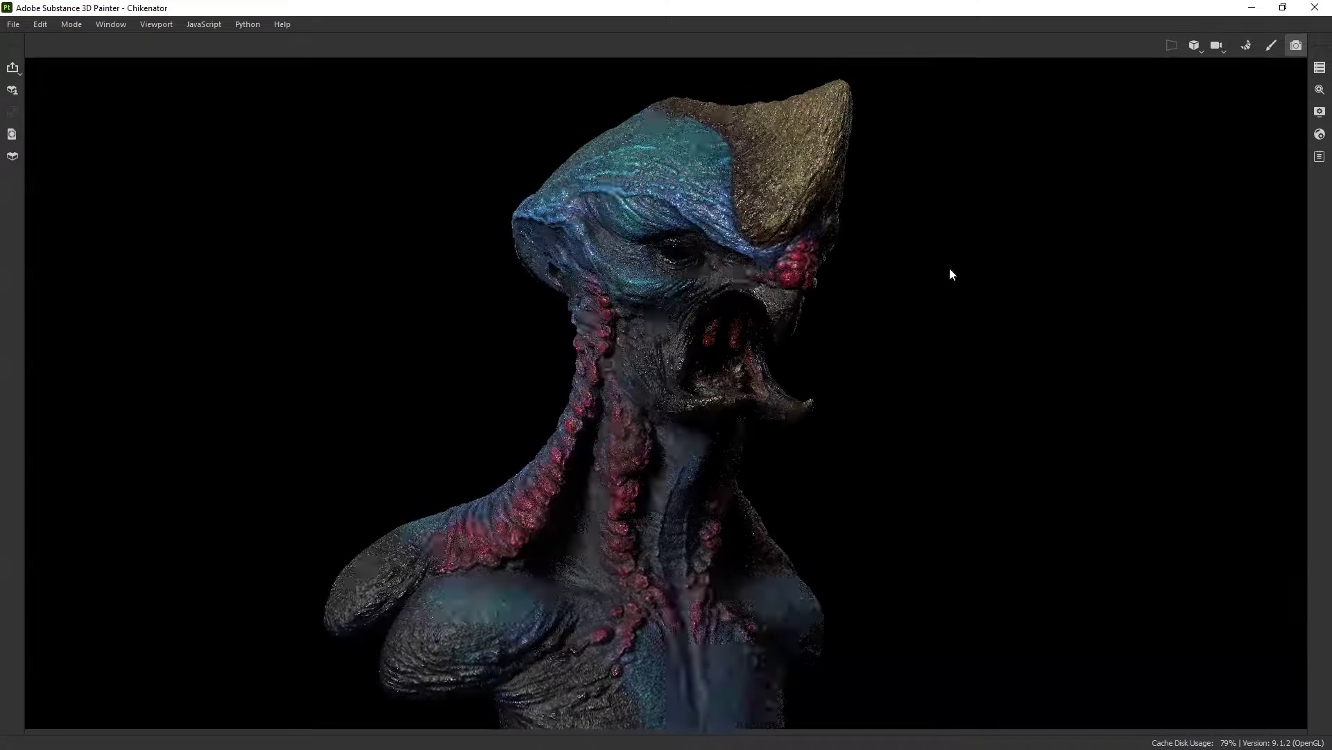
{"action": "scroll", "coordinate": [956, 263], "scroll_direction": "up", "scroll_amount": 1}
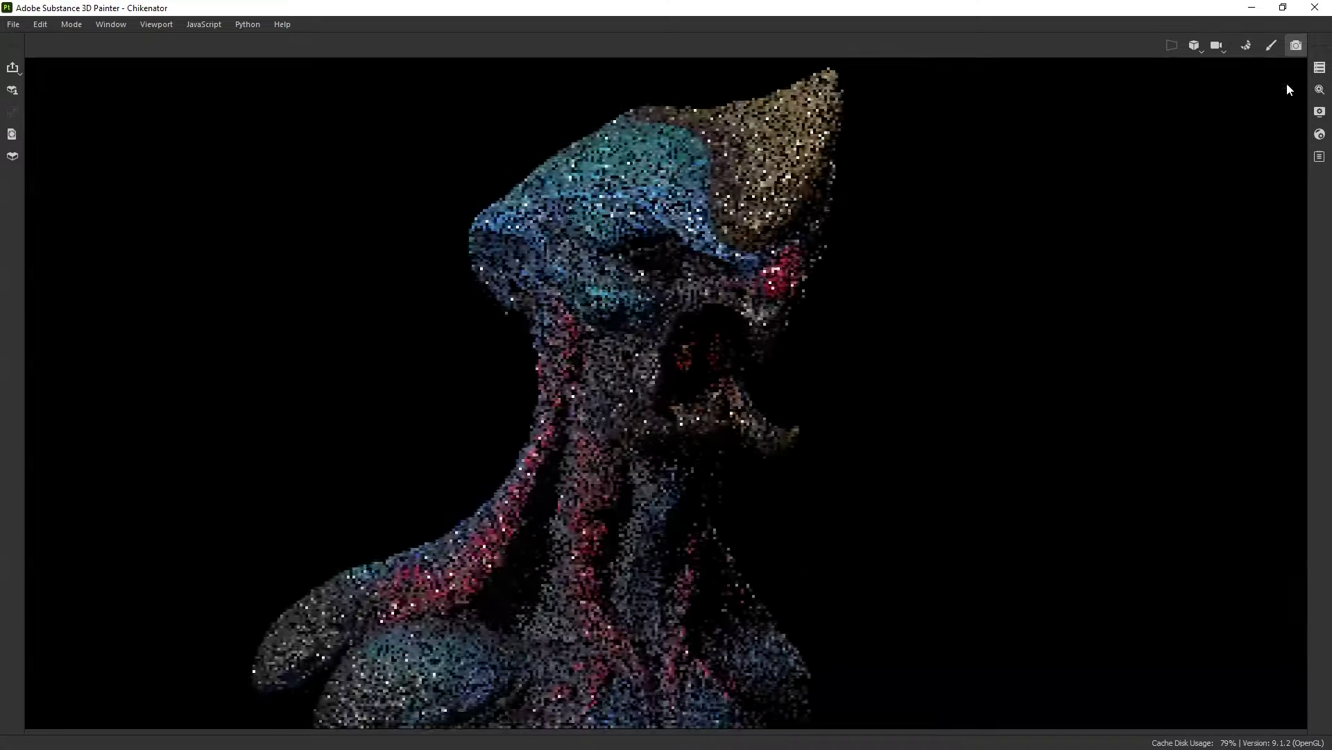
Step: Examine the camera's field of view, focal length and post effects in the display settings, and close them
{"action": "left_click", "coordinate": [1319, 111]}
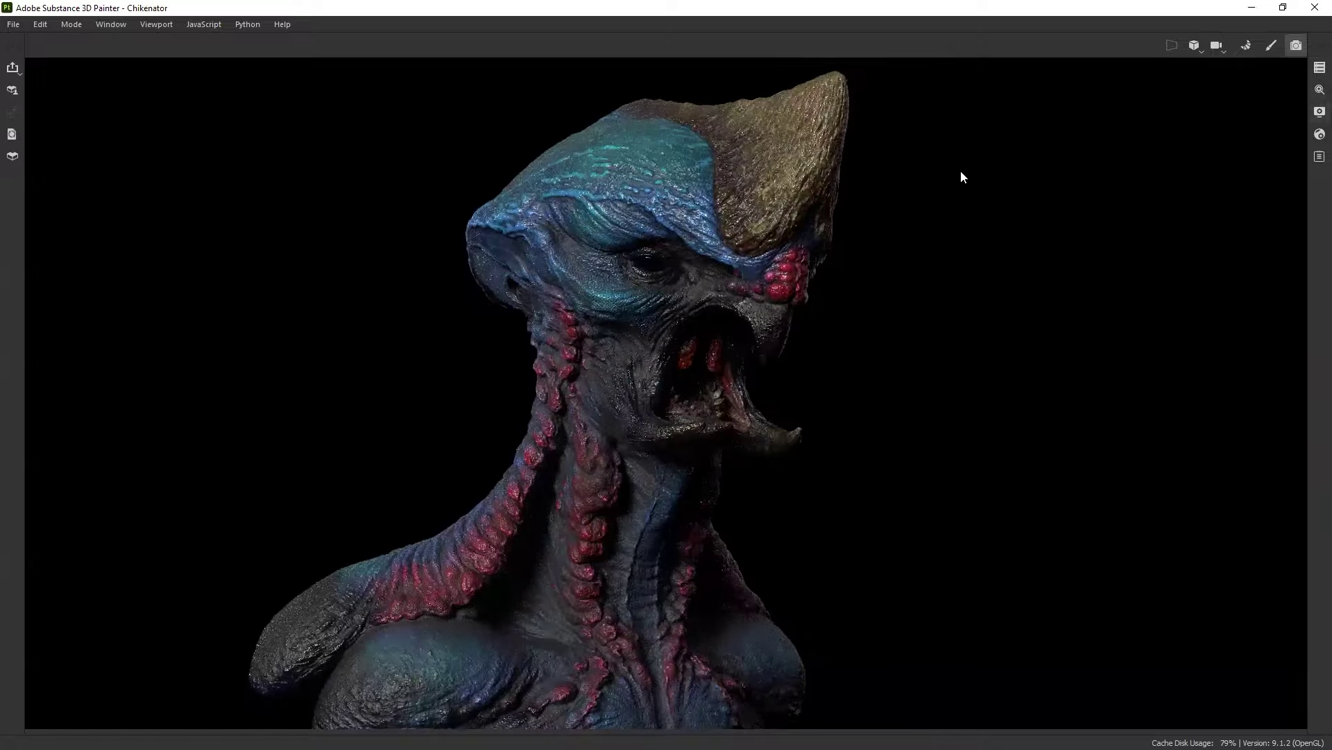
{"action": "left_click_drag", "start_coordinate": [1001, 283], "coordinate": [990, 284]}
{"action": "left_click", "coordinate": [1016, 284]}
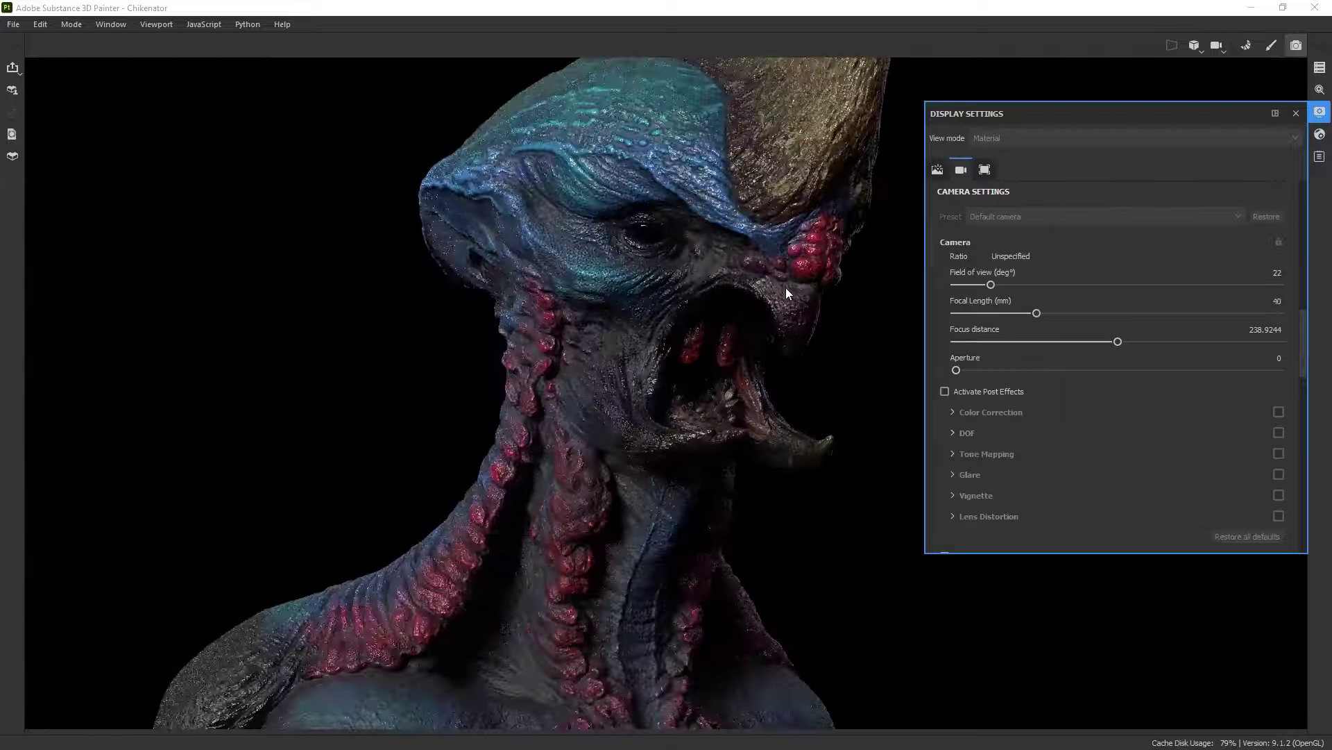
{"action": "left_click", "coordinate": [1295, 114]}
Step: Frame the creature's head and shoulders in near profile and adjust the environment lighting for that view
{"action": "left_click_drag", "start_coordinate": [915, 308], "coordinate": [884, 297], "text": "alt"}
{"action": "scroll", "coordinate": [888, 298], "scroll_direction": "down", "scroll_amount": 2}
{"action": "middle_click_drag", "start_coordinate": [893, 295], "coordinate": [899, 372], "text": "alt"}
{"action": "left_click_drag", "start_coordinate": [896, 375], "coordinate": [835, 372], "text": "alt"}
{"action": "mouse_move", "coordinate": [937, 351]}
{"action": "middle_mouse_down", "text": "alt"}
{"action": "mouse_move", "coordinate": [923, 372]}
{"action": "mouse_move", "coordinate": [940, 352]}
{"action": "middle_mouse_up", "text": "alt"}
{"action": "right_click_drag", "start_coordinate": [940, 353], "coordinate": [970, 336], "text": "alt"}
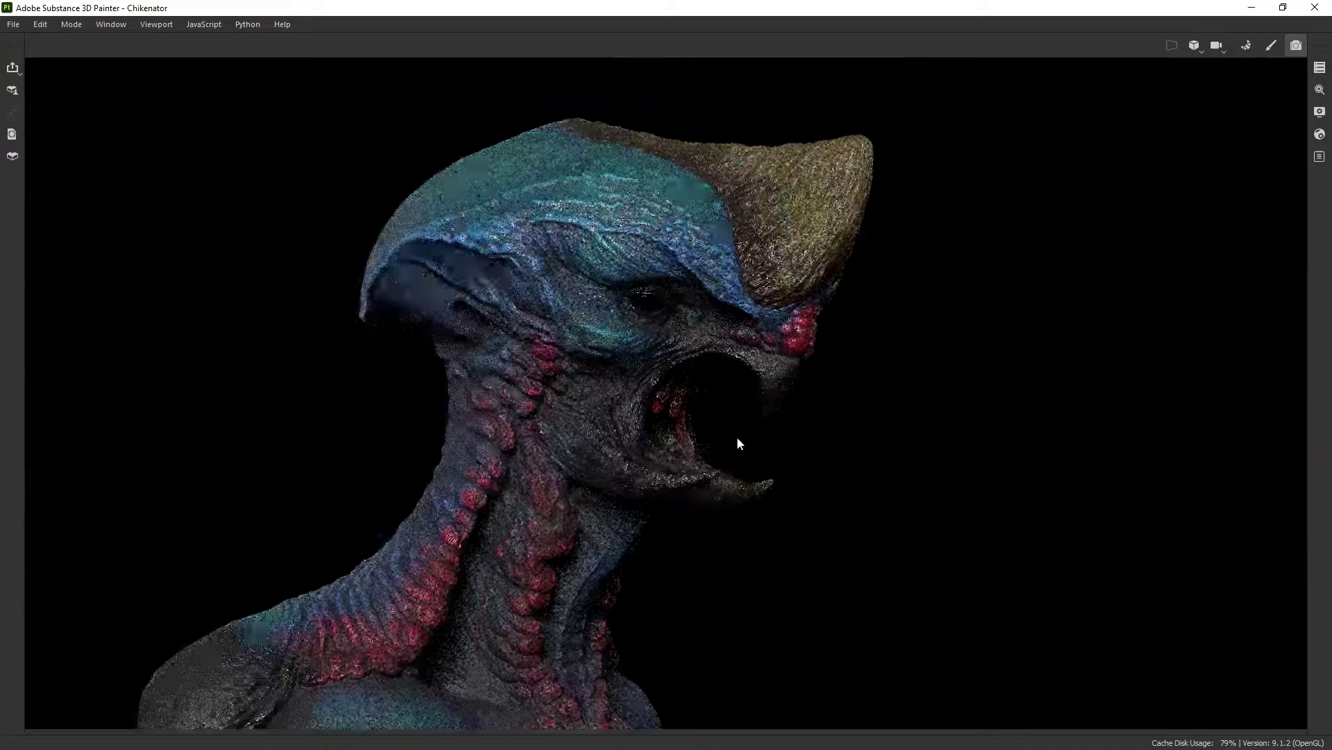
{"action": "middle_click_drag", "start_coordinate": [737, 438], "coordinate": [792, 409], "text": "alt"}
{"action": "right_click_drag", "start_coordinate": [929, 388], "coordinate": [940, 389], "text": "shift"}
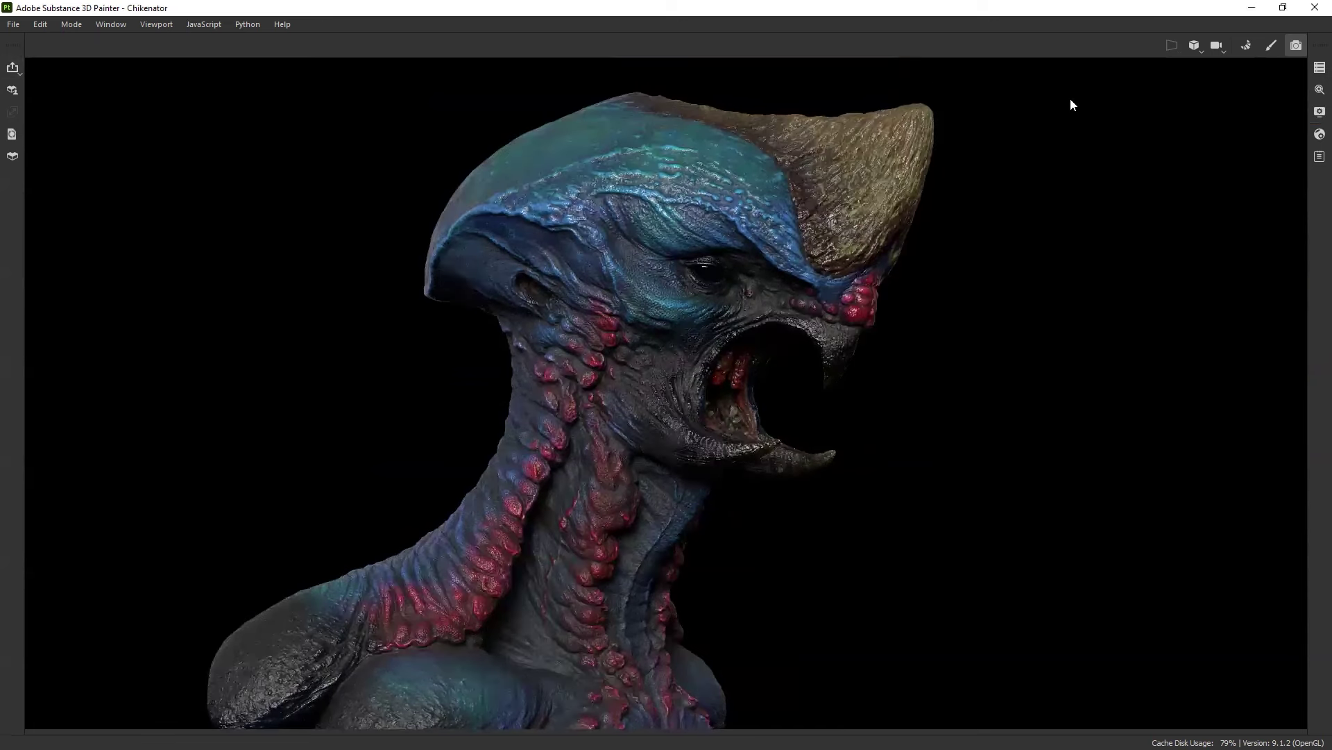
{"action": "left_click", "coordinate": [11, 69]}
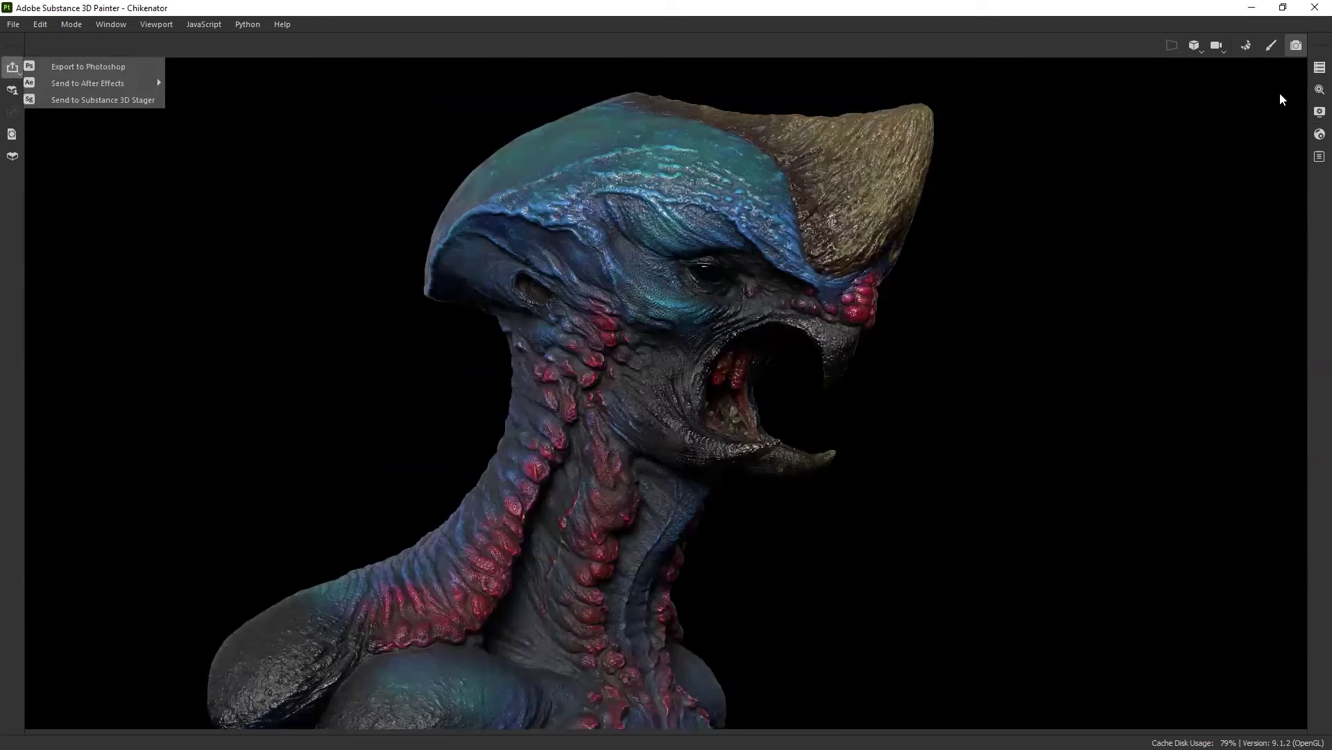
{"action": "left_click", "coordinate": [1320, 67]}
{"action": "left_click", "coordinate": [1320, 69]}
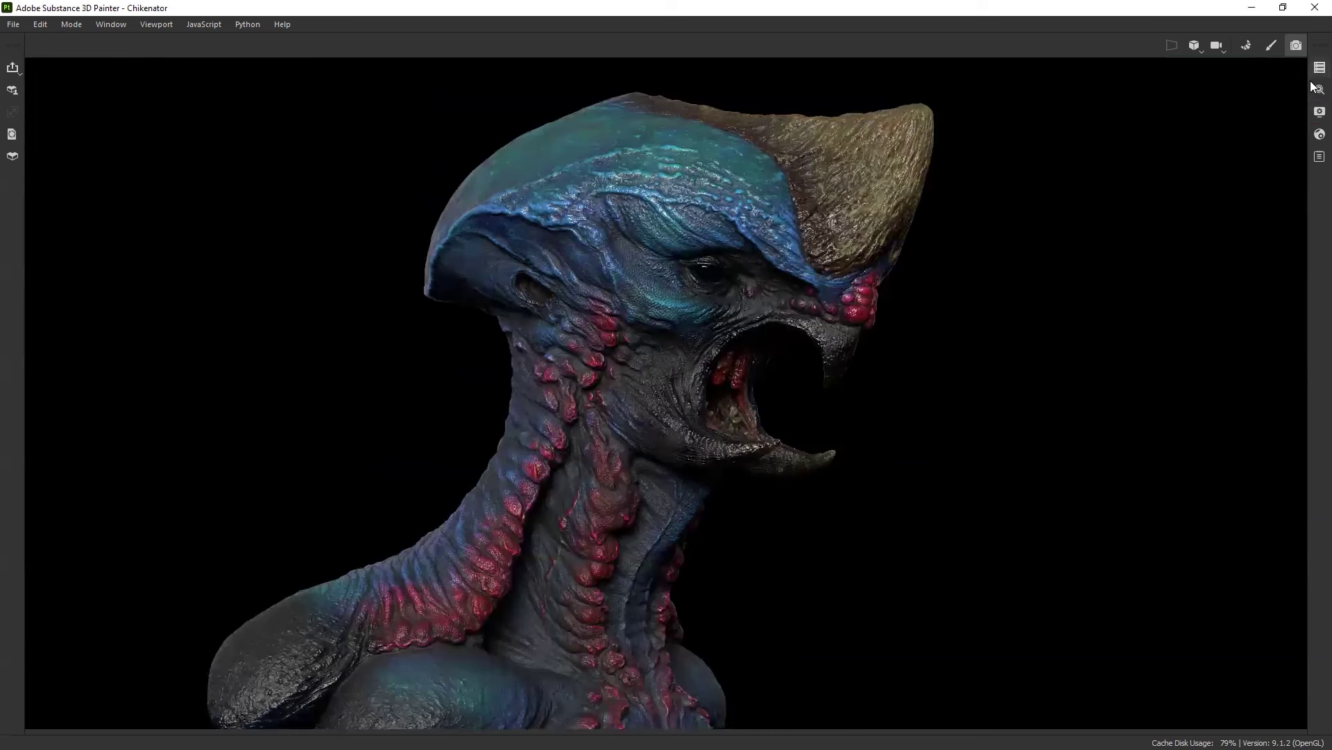
{"action": "left_click", "coordinate": [1317, 113]}
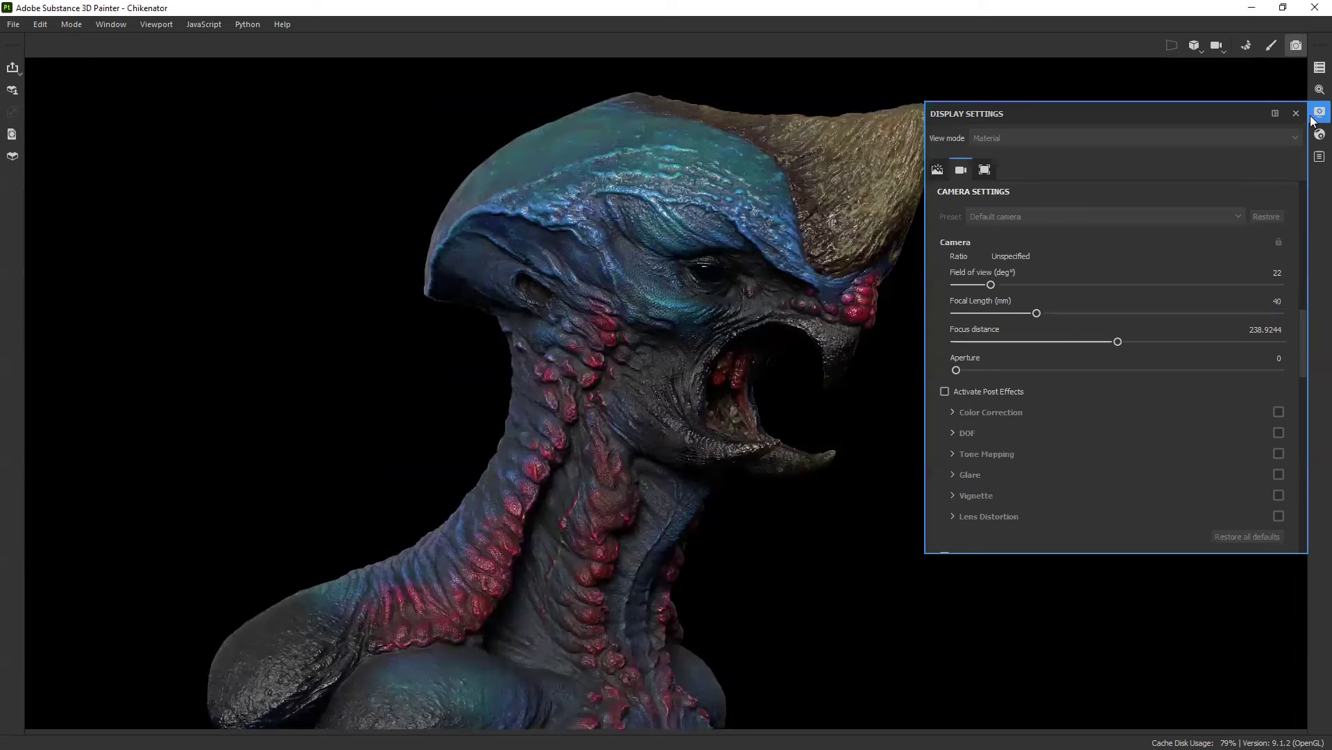
{"action": "left_click", "coordinate": [1317, 72]}
Step: Open the Iray renderer settings and set the maximum render time to 50 seconds
{"action": "left_click", "coordinate": [1318, 90]}
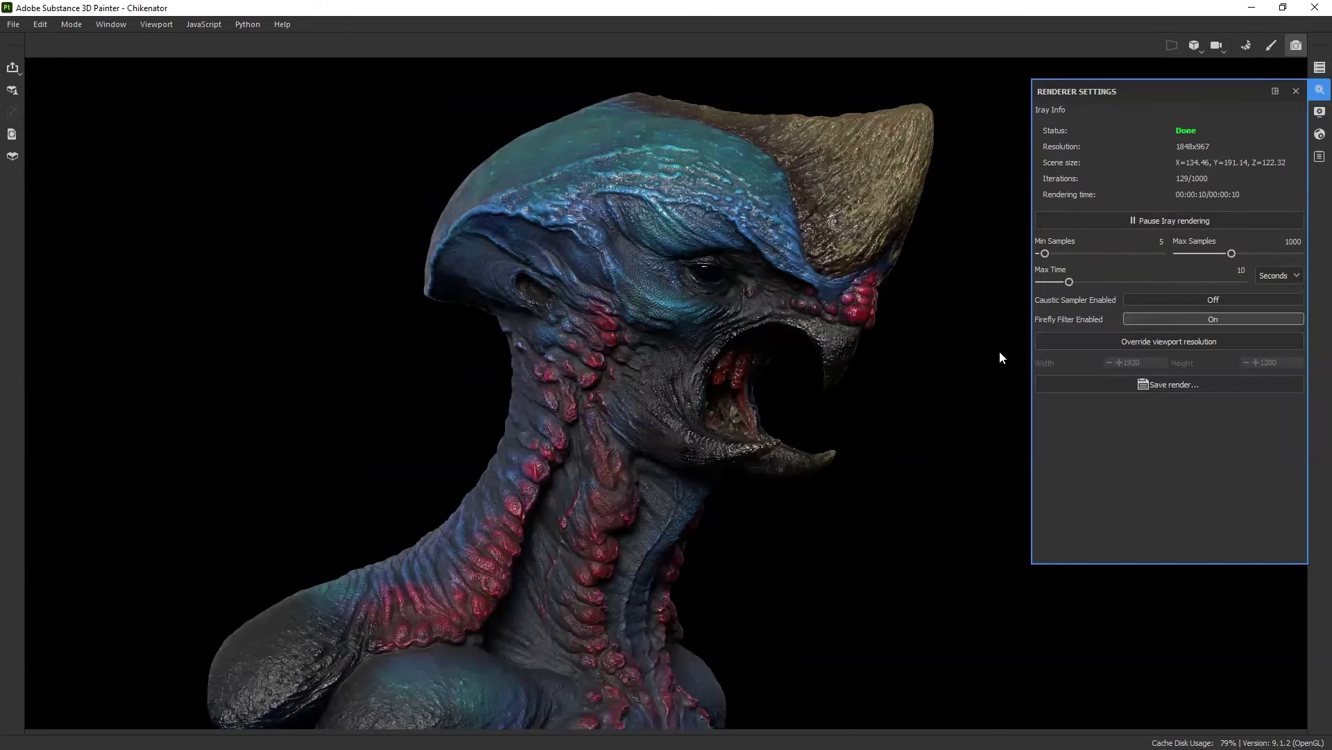
{"action": "left_click_drag", "start_coordinate": [955, 368], "coordinate": [948, 369], "text": "alt"}
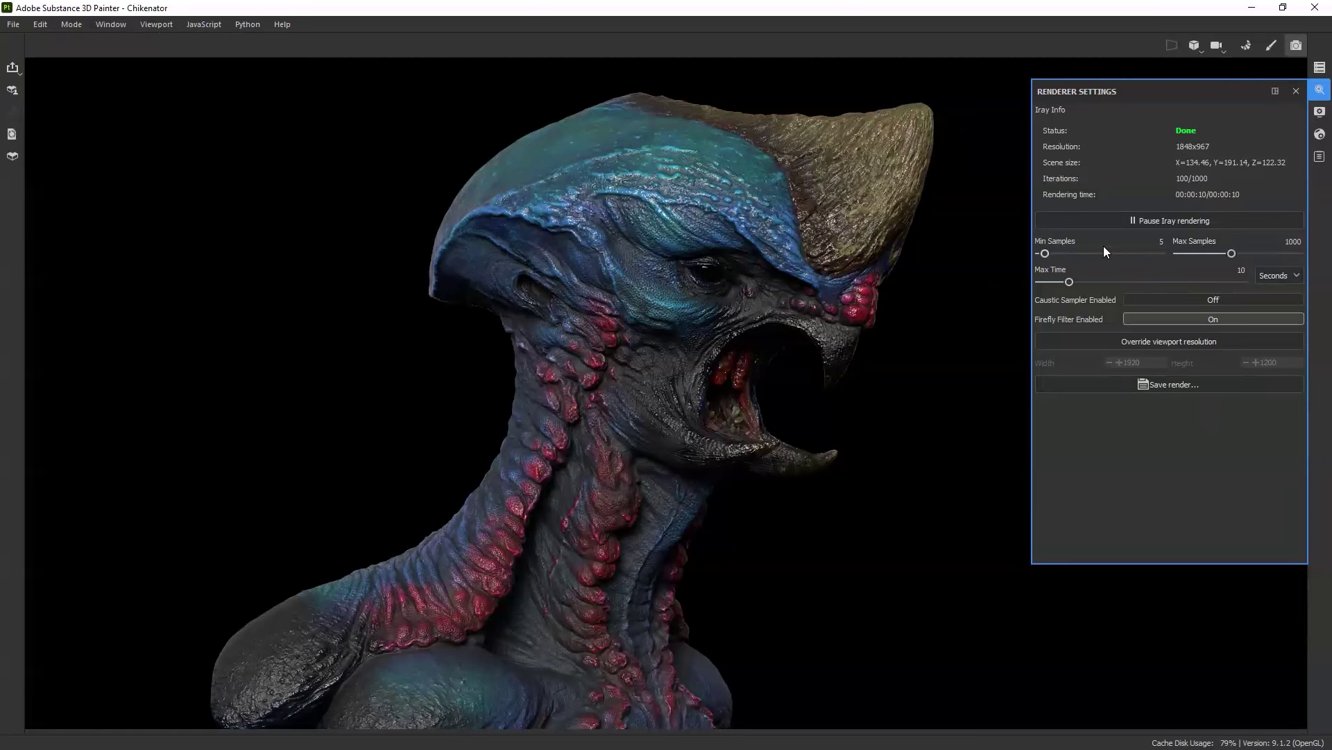
{"action": "left_click", "coordinate": [1241, 270]}
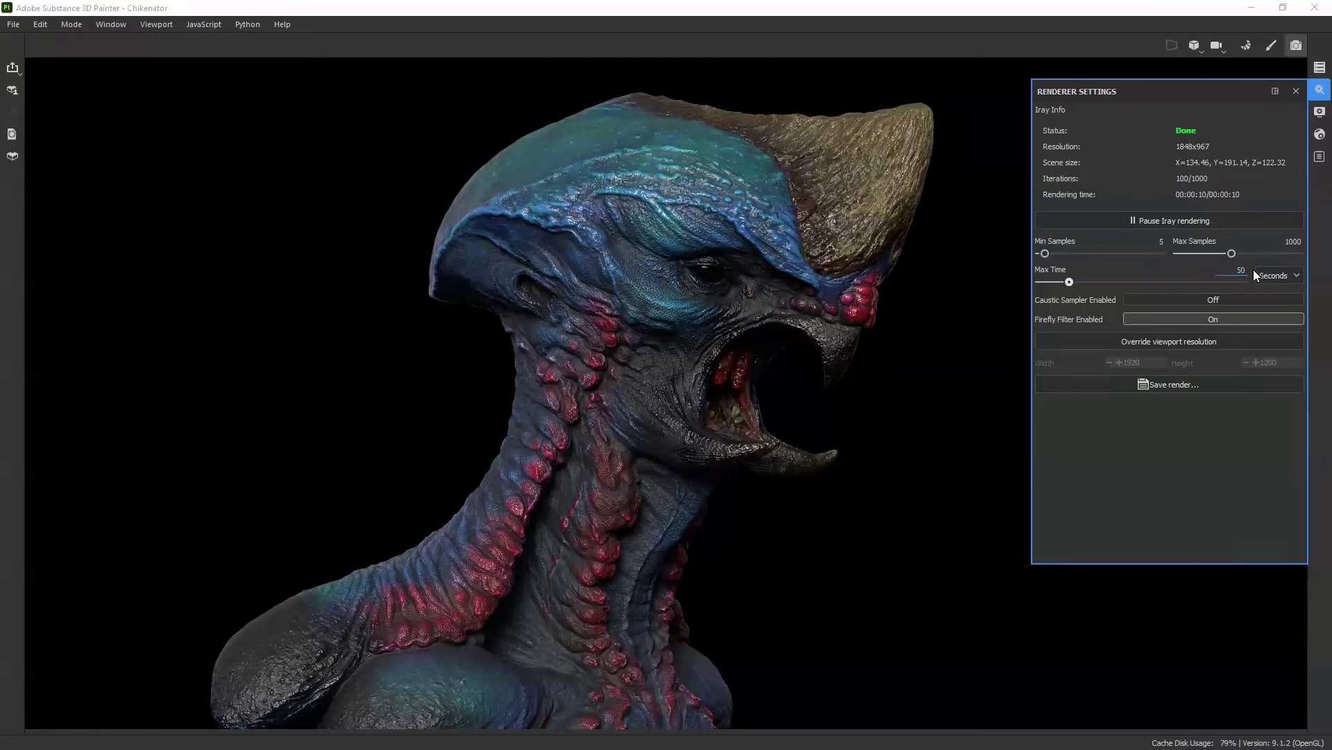
{"action": "key", "text": "Return"}
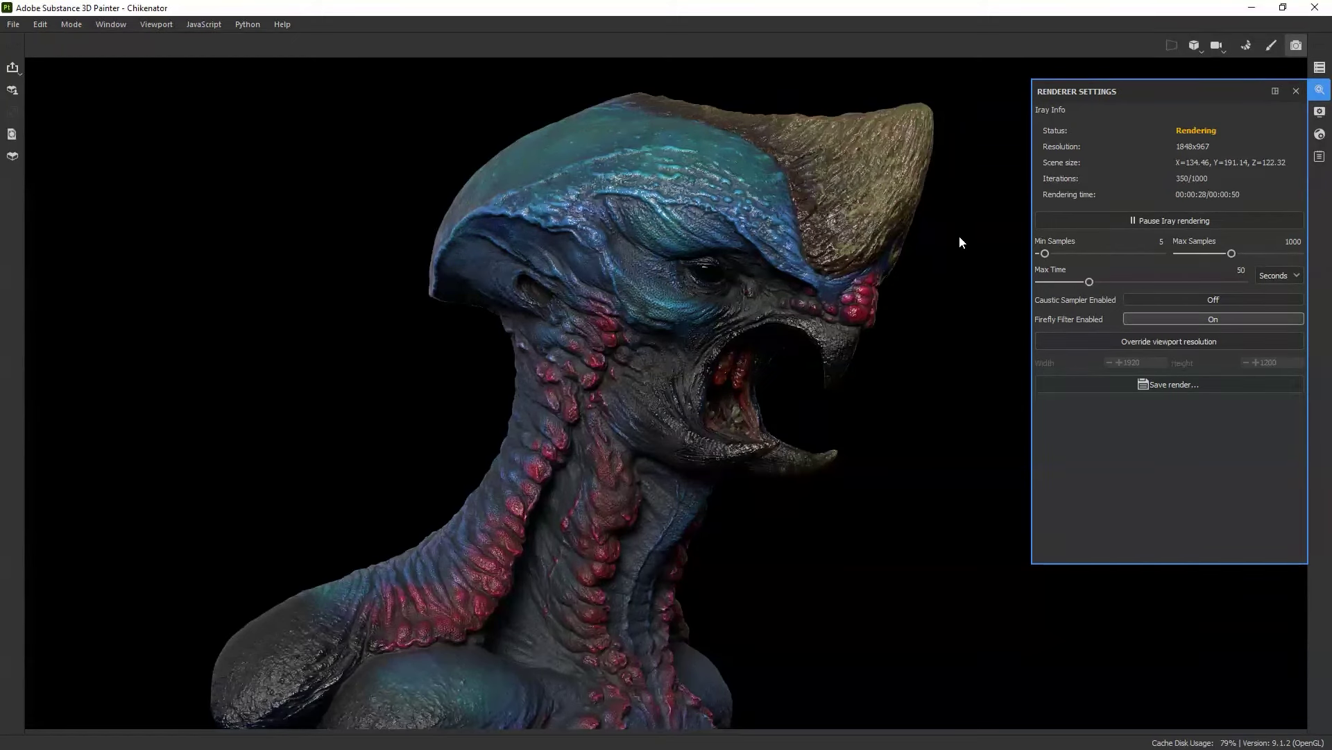
Step: Override the viewport resolution for the render with a width of 2500 and a height of 1800
{"action": "left_click", "coordinate": [1172, 344]}
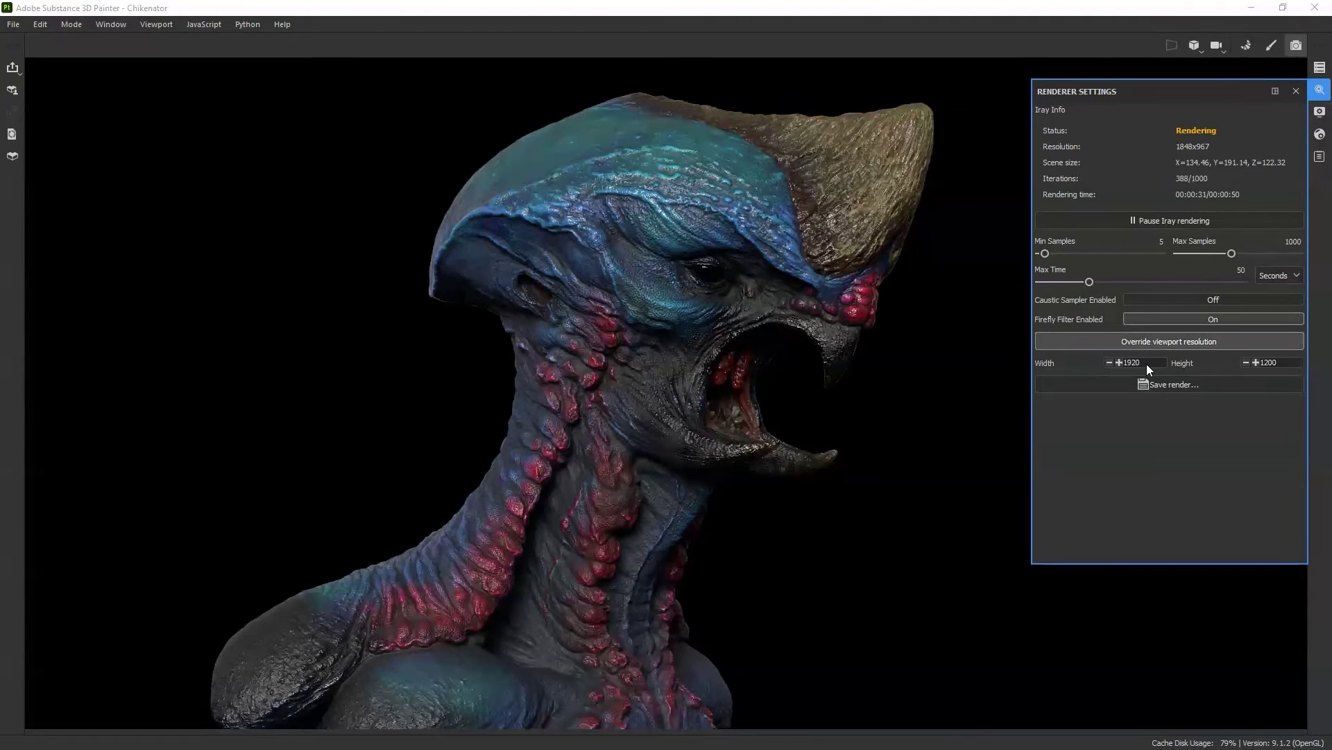
{"action": "double_click", "coordinate": [1144, 361]}
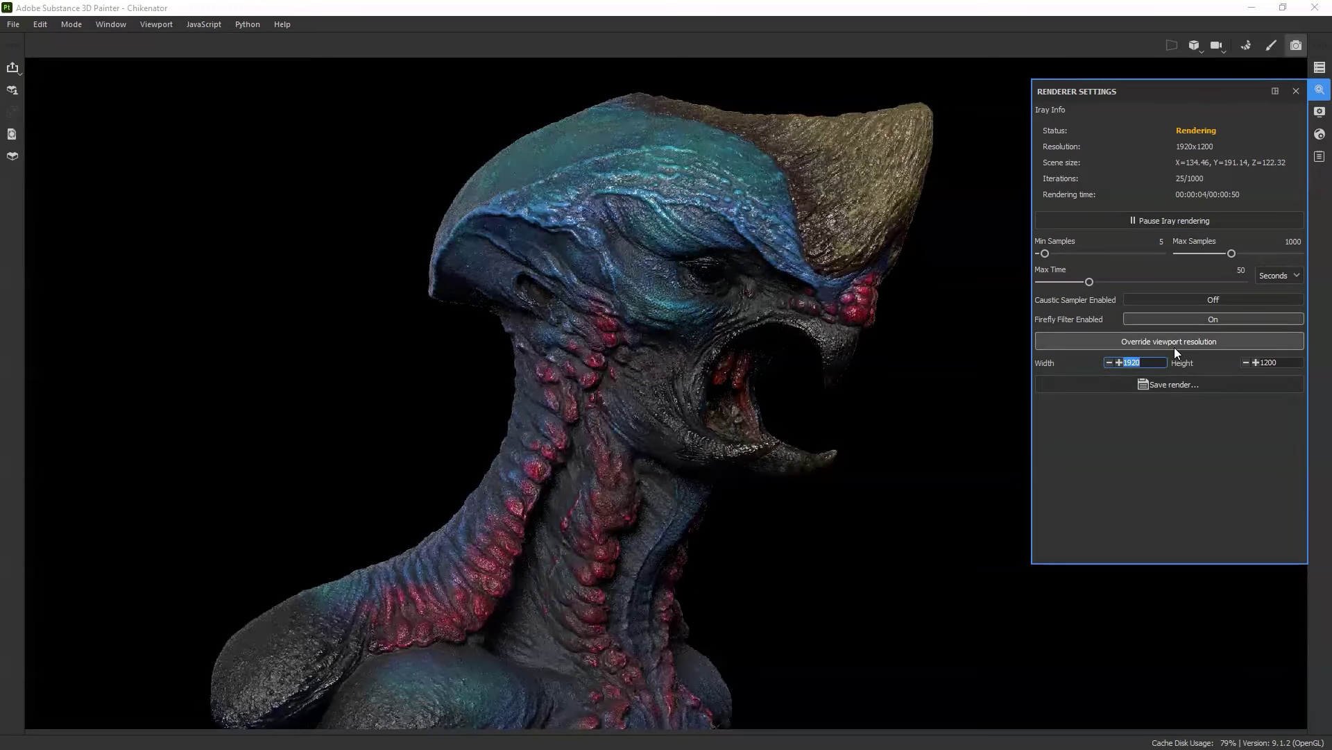
{"action": "type", "text": "2500"}
{"action": "key", "text": "Return"}
{"action": "left_click", "coordinate": [1284, 362]}
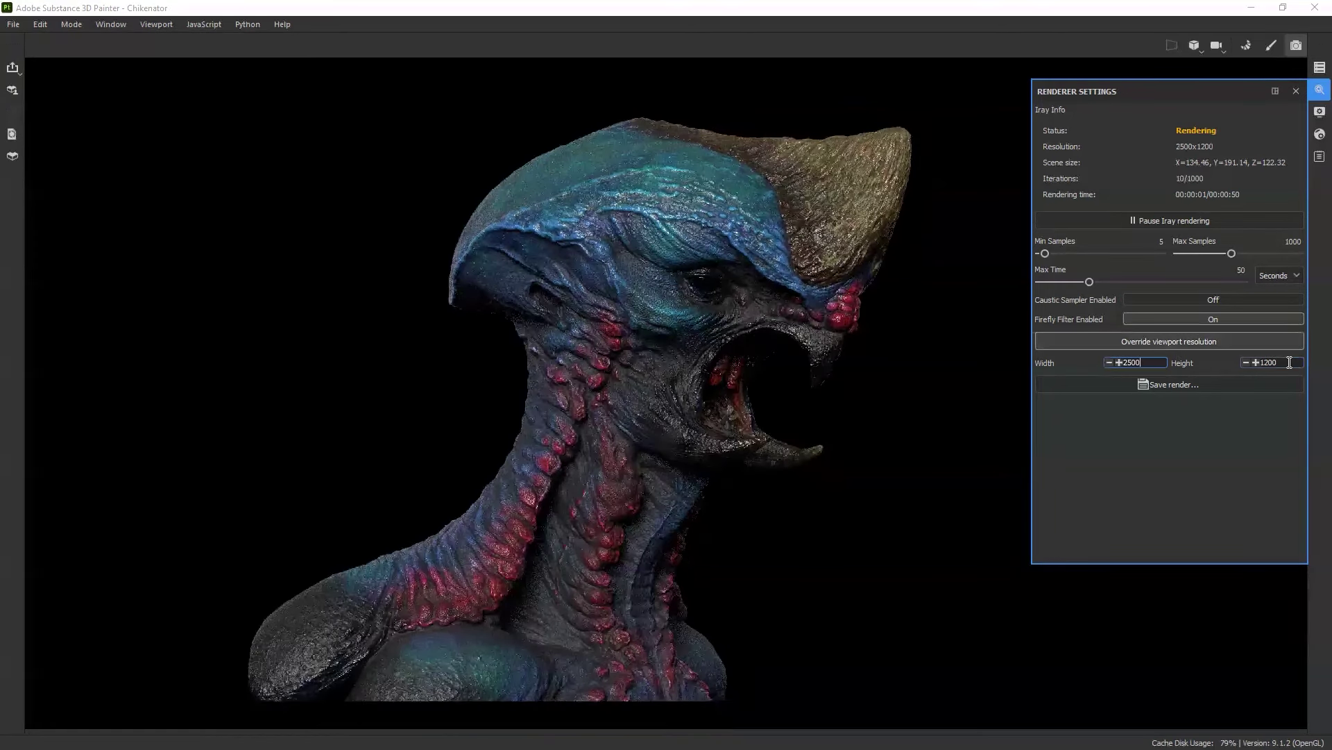
{"action": "left_click_drag", "start_coordinate": [1284, 362], "coordinate": [1235, 365]}
{"action": "key", "text": "Return"}
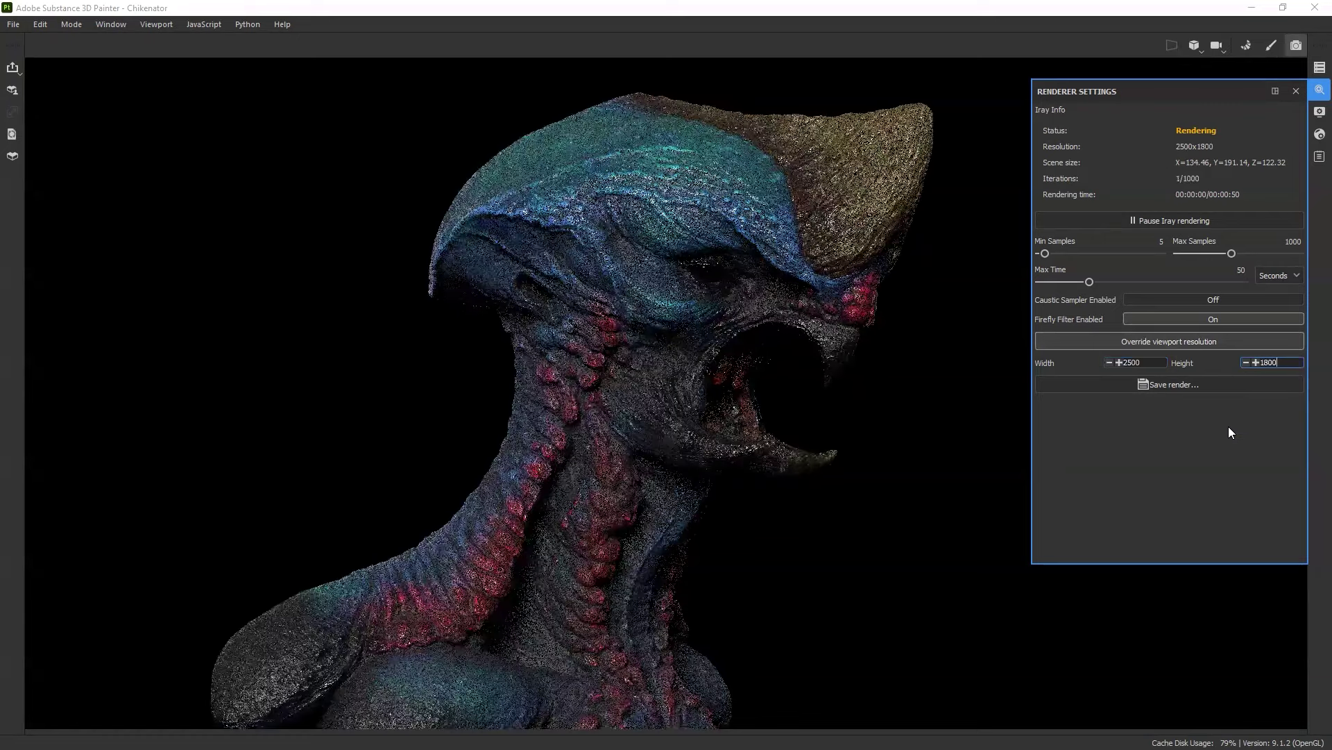